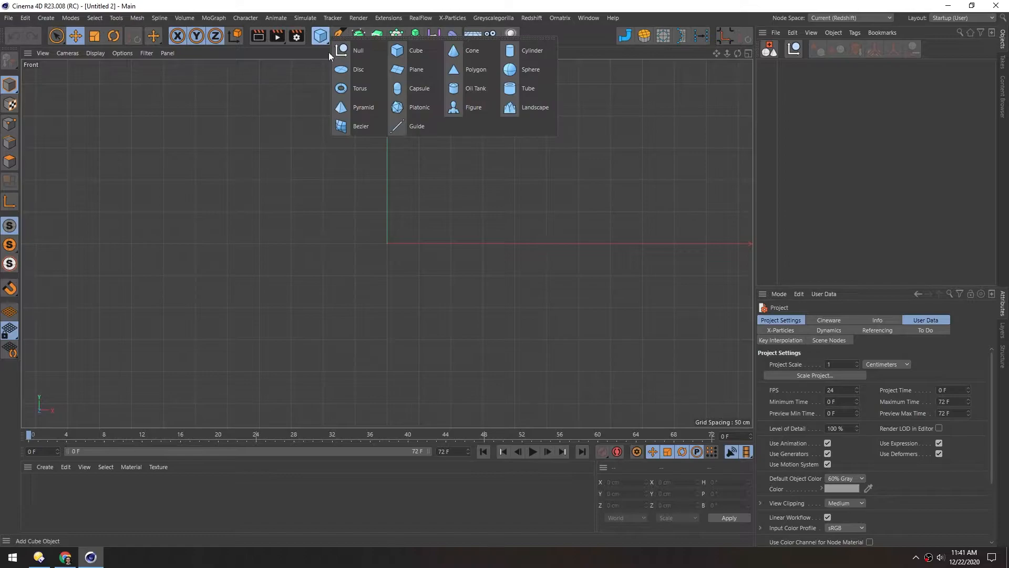
# Add a Disc primitive with its orientation set to -Z and make it editable.
pyautogui.click(343, 69)
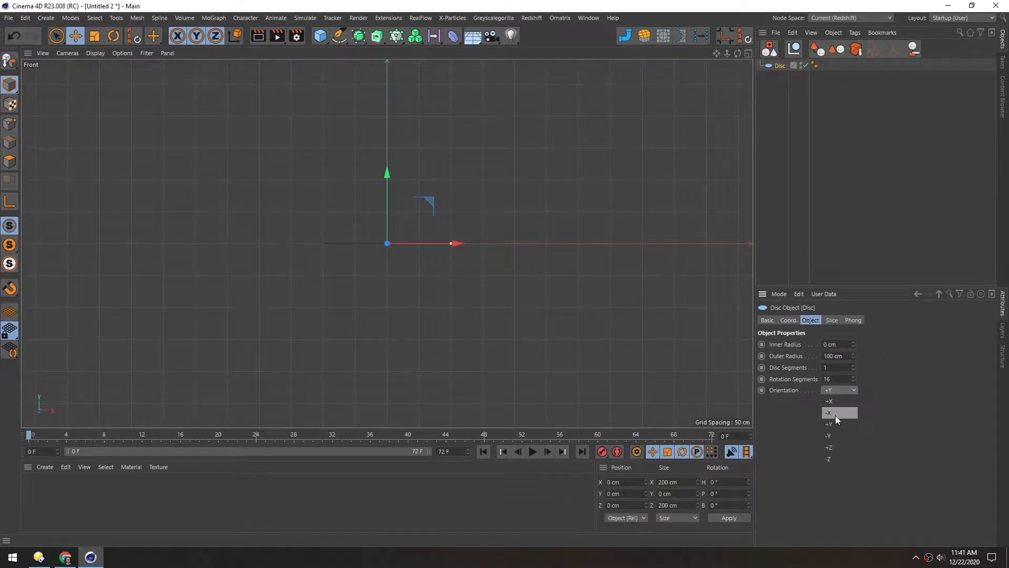
pyautogui.click(835, 459)
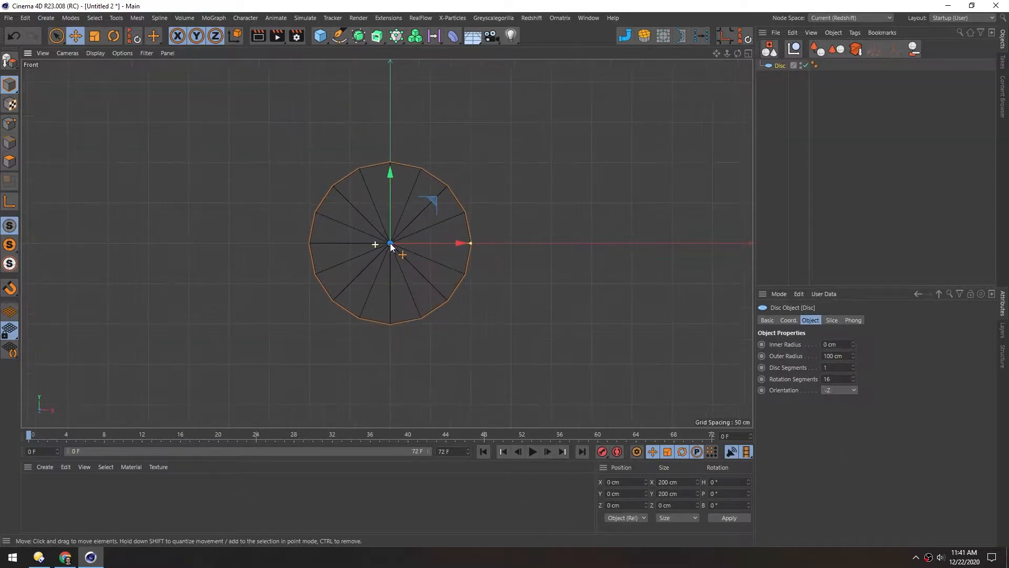
pyautogui.scroll(2, 391, 248)
pyautogui.moveTo(389, 254); pyautogui.dragTo(342, 200, button='middle')
pyautogui.press('c')
# Enable Soft Selection and pull the disc's lowest point straight down to about Y -191 cm to form a teardrop.
pyautogui.click(9, 125)
pyautogui.click(402, 278)
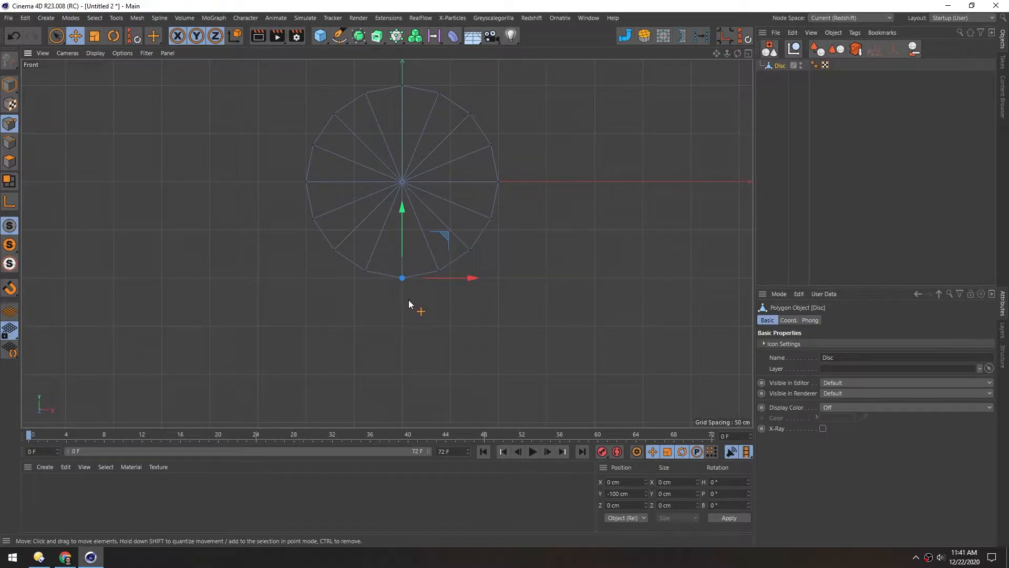
pyautogui.press('e')
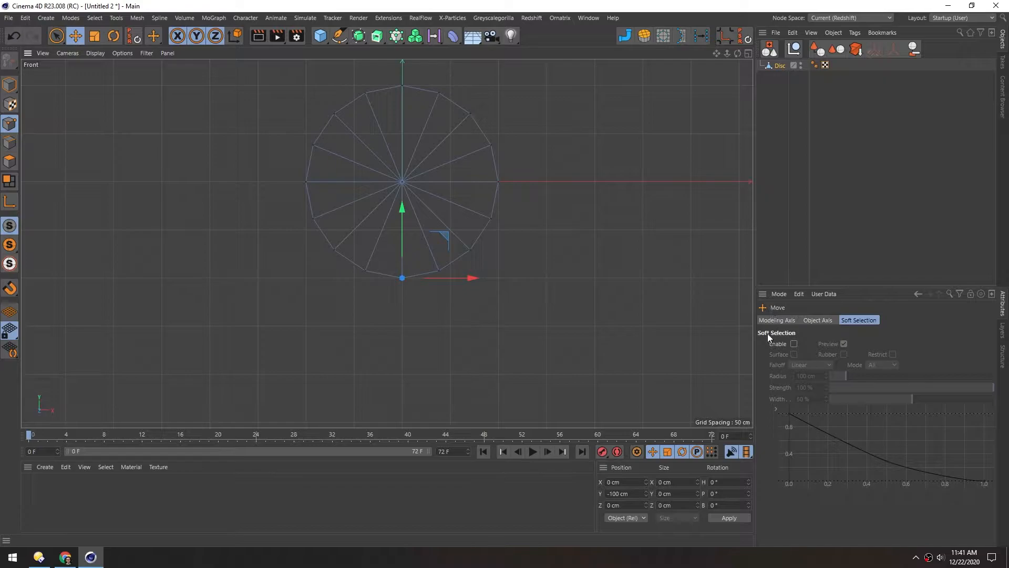
pyautogui.click(793, 344)
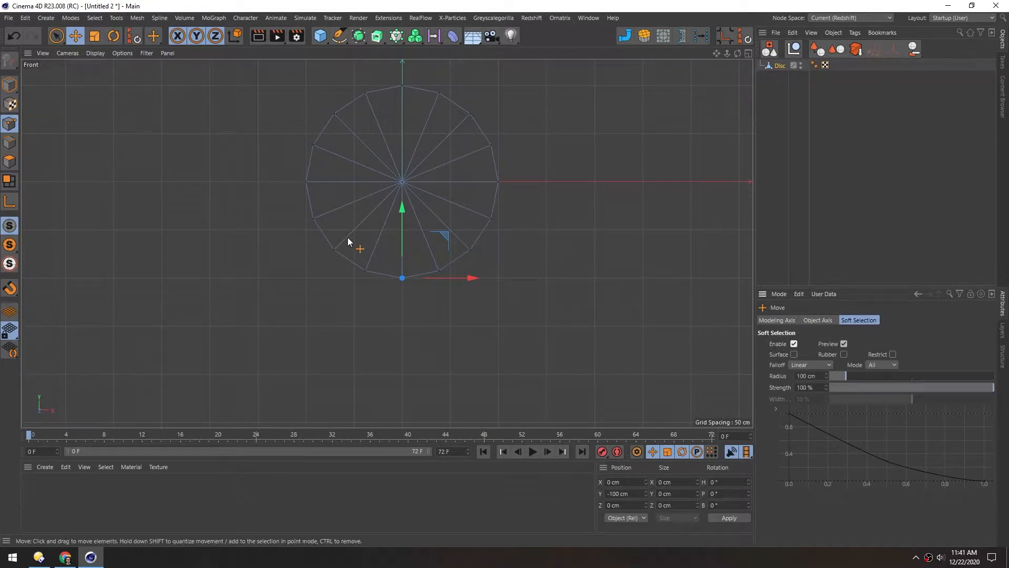
pyautogui.middleClick(308, 285)
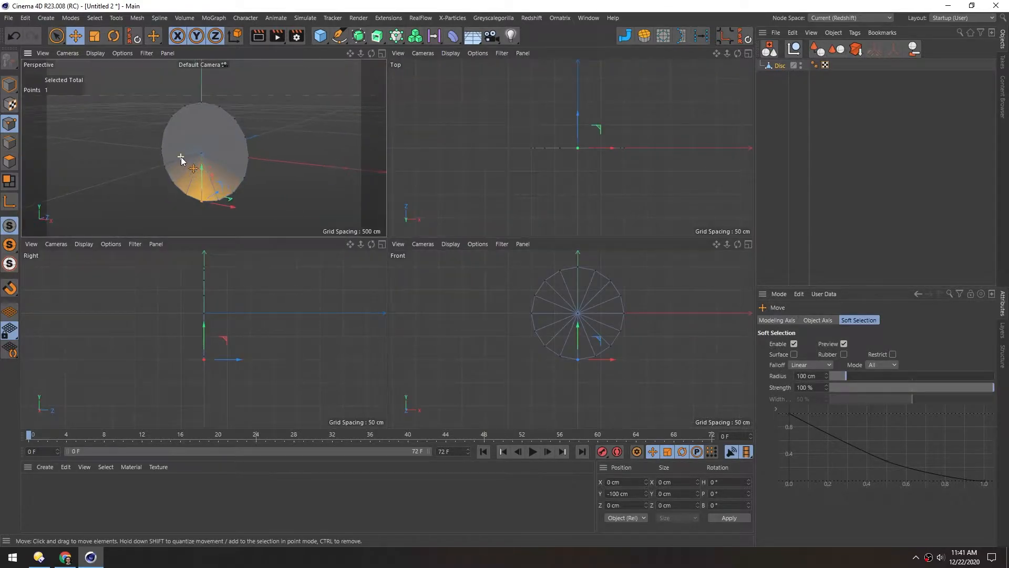
pyautogui.moveTo(200, 168)
pyautogui.mouseDown()
pyautogui.moveTo(202, 200)
pyautogui.moveTo(197, 170)
pyautogui.mouseUp()
pyautogui.hotkey('ctrl', 'z')
pyautogui.middleClick(437, 307)
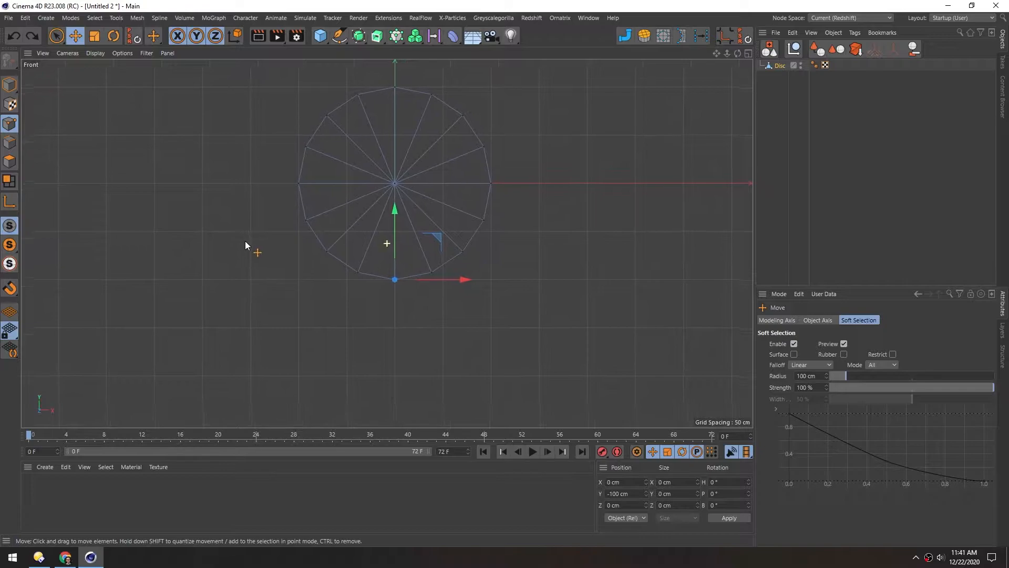
pyautogui.moveTo(390, 225); pyautogui.dragTo(392, 293)
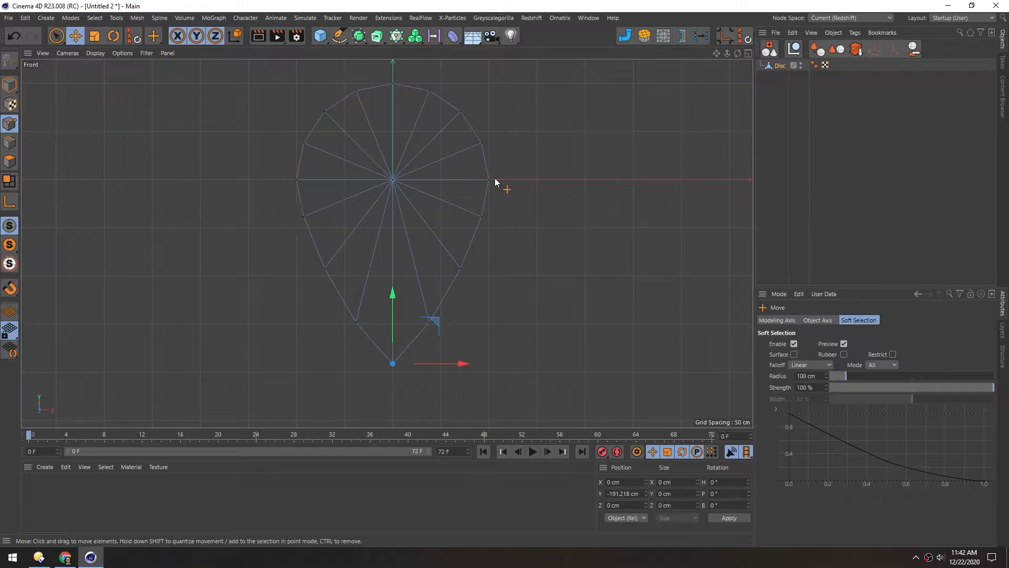
# Bevel the teardrop's center point outward to about 65 cm using the Fixed Distance offset mode.
pyautogui.keyDown('alt'); pyautogui.moveTo(223, 182); pyautogui.dragTo(236, 187, button='middle'); pyautogui.keyUp('alt')
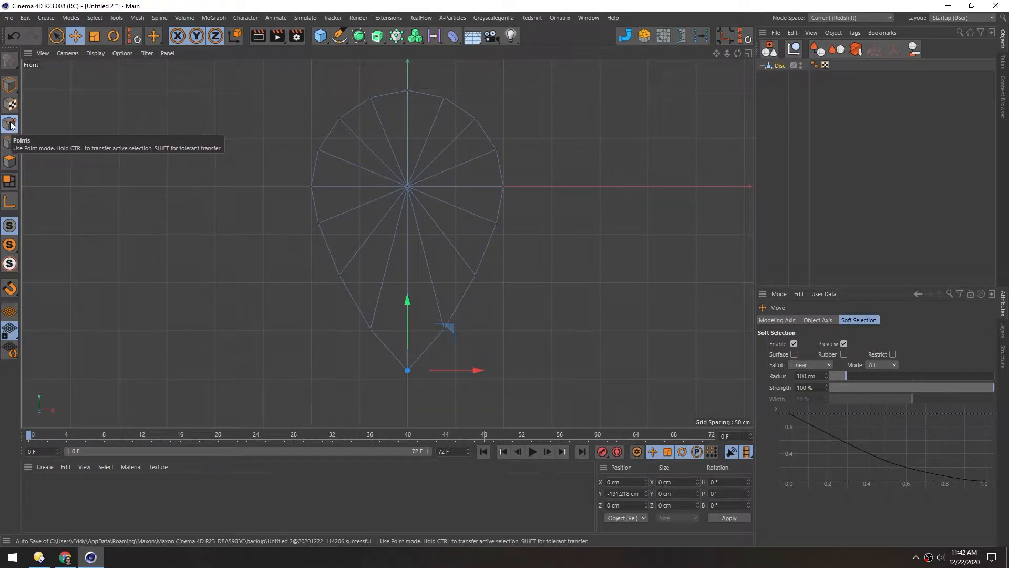
pyautogui.click(408, 186)
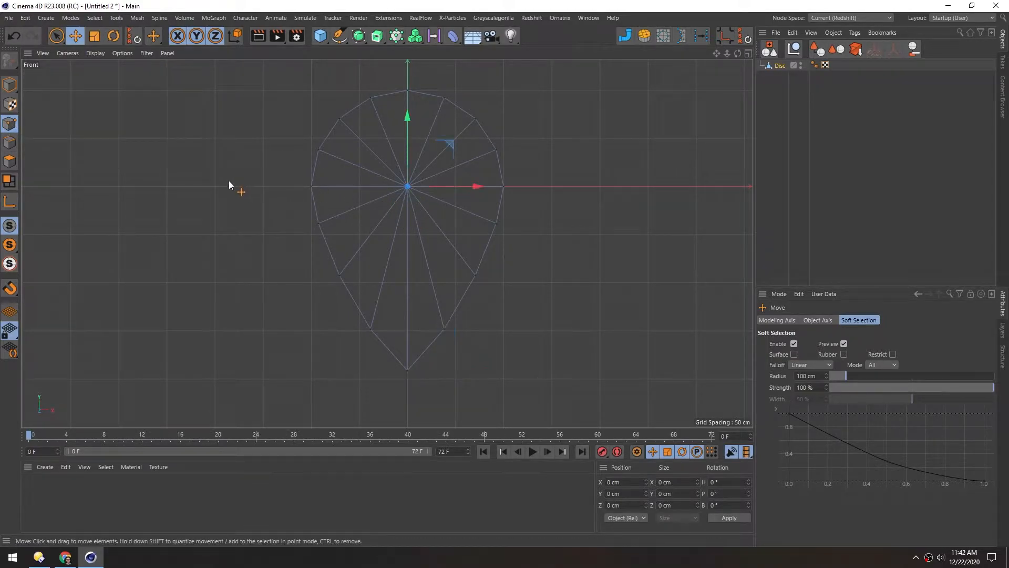
pyautogui.press('m')
pyautogui.press('s')
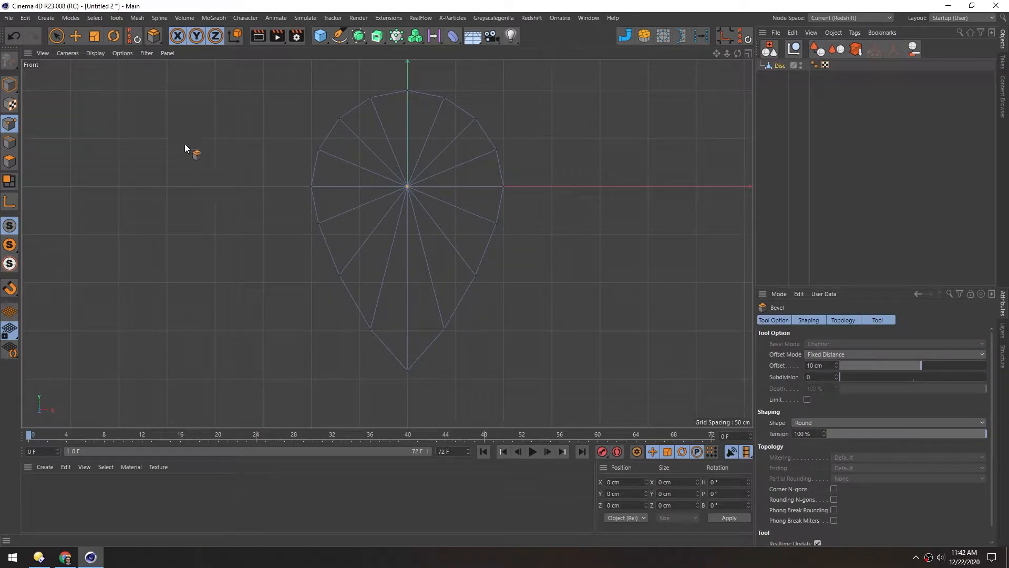
pyautogui.moveTo(409, 190); pyautogui.dragTo(446, 236)
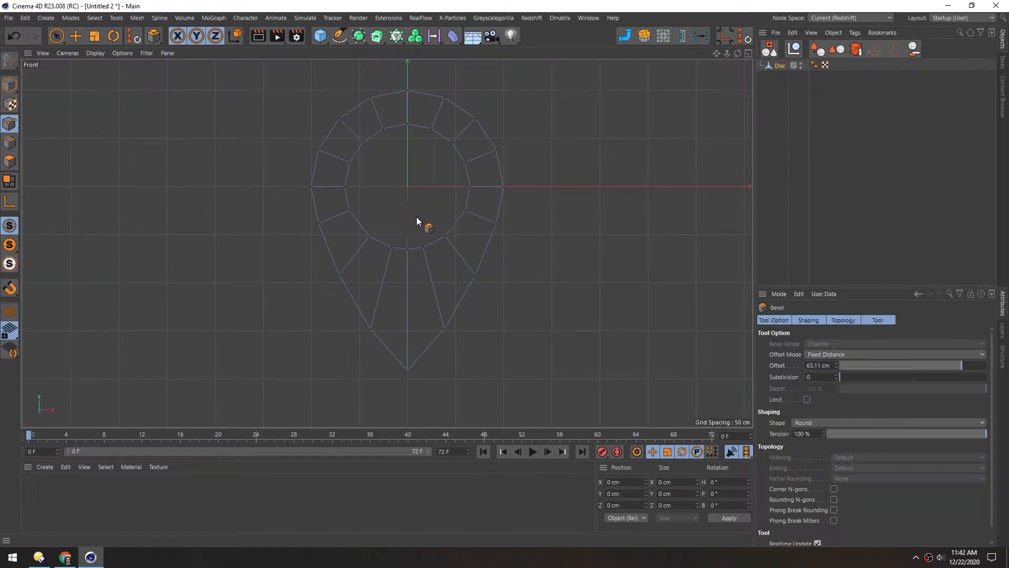
# Try the Proportional offset mode on the center-point bevel with a 68% offset.
pyautogui.click(825, 353)
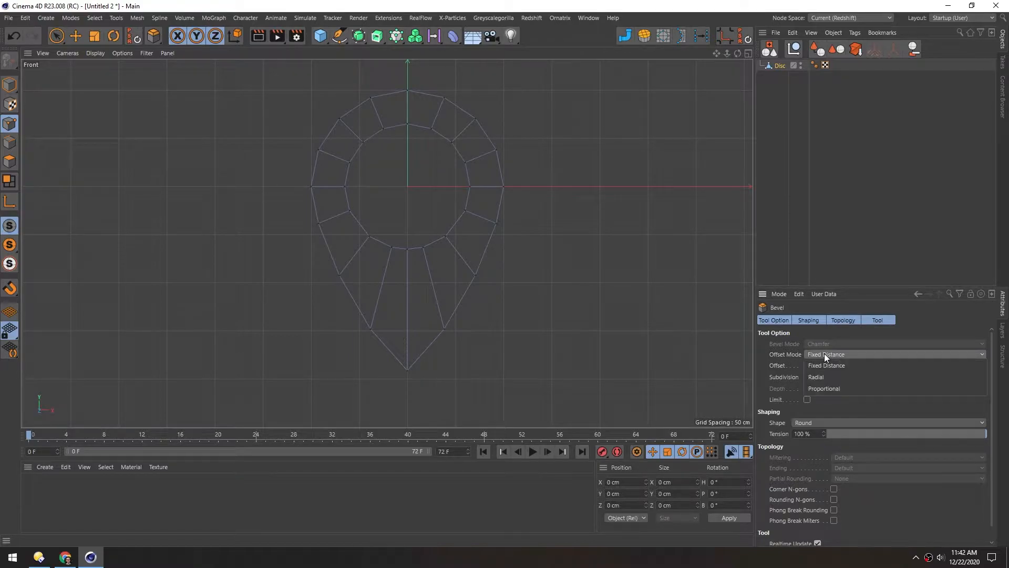
pyautogui.click(816, 385)
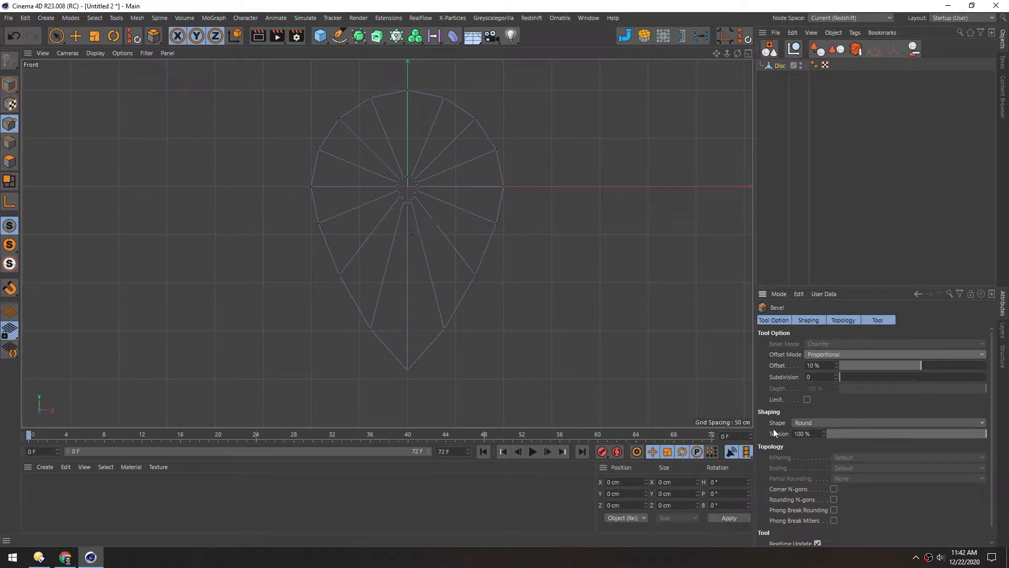
pyautogui.moveTo(903, 364); pyautogui.dragTo(956, 369)
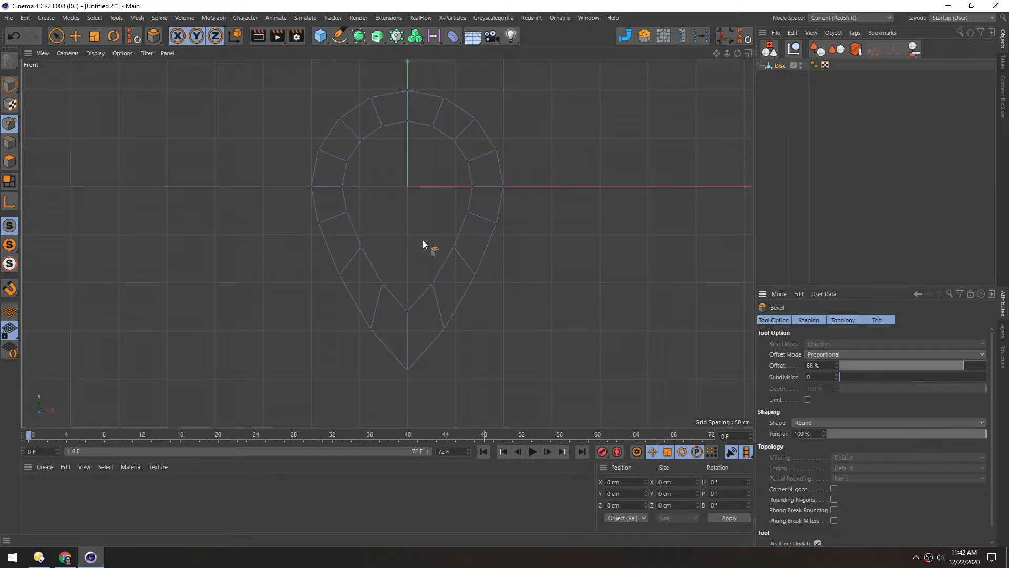
# Set the center-point bevel to Fixed Distance offset mode with a 44 cm offset.
pyautogui.click(829, 353)
pyautogui.click(819, 365)
pyautogui.moveTo(920, 365); pyautogui.dragTo(960, 375)
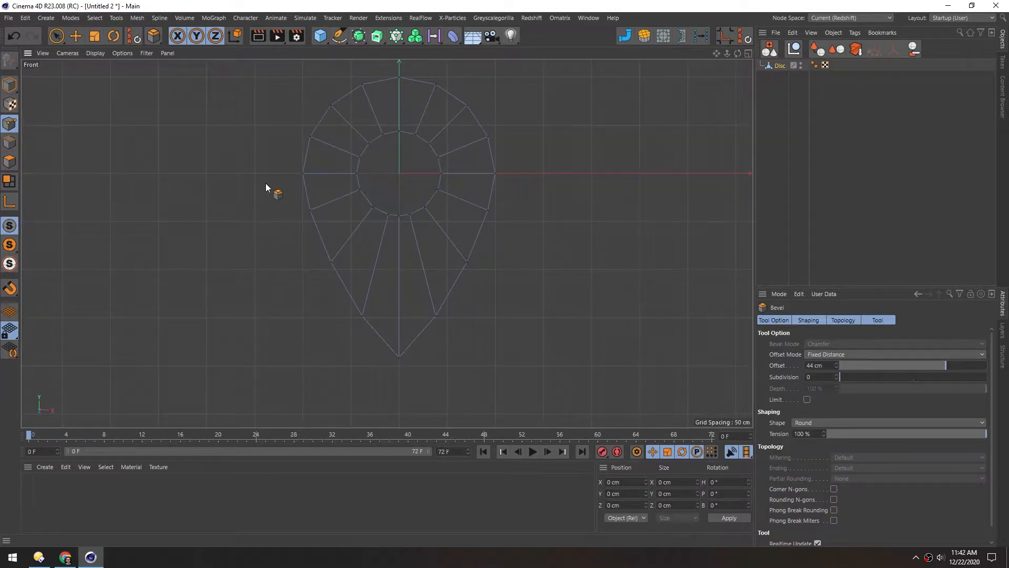
# Disable Soft Selection and lower only the teardrop's bottom tip point to about Y -211 cm.
pyautogui.press('e')
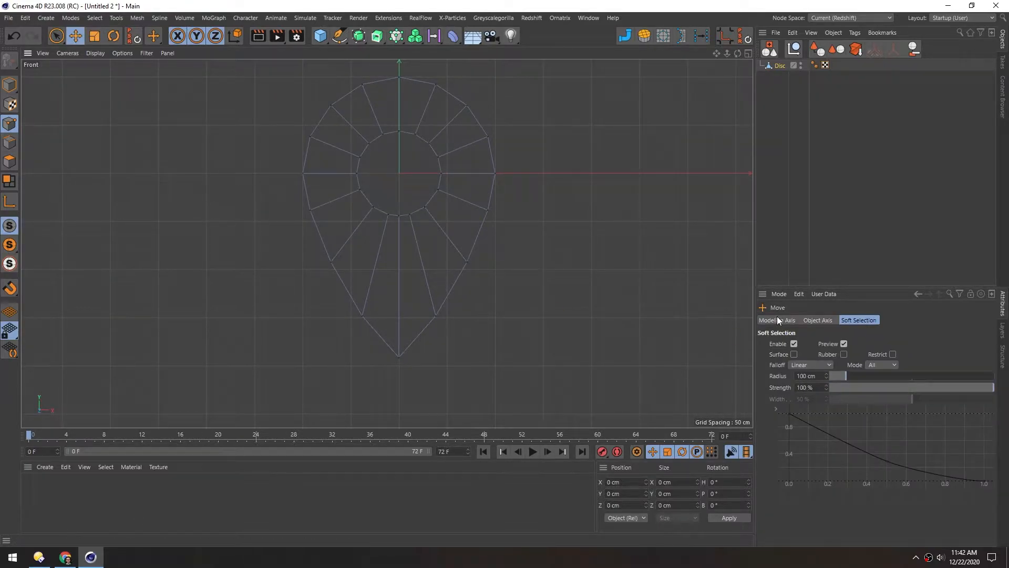
pyautogui.click(398, 357)
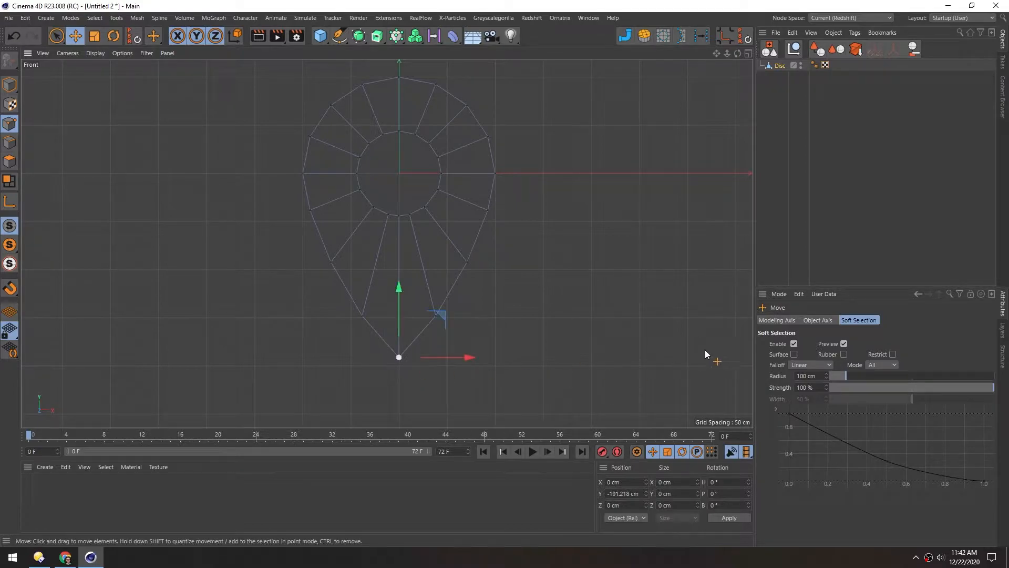
pyautogui.click(794, 344)
pyautogui.keyDown('alt'); pyautogui.moveTo(352, 277); pyautogui.dragTo(376, 266, button='middle'); pyautogui.keyUp('alt')
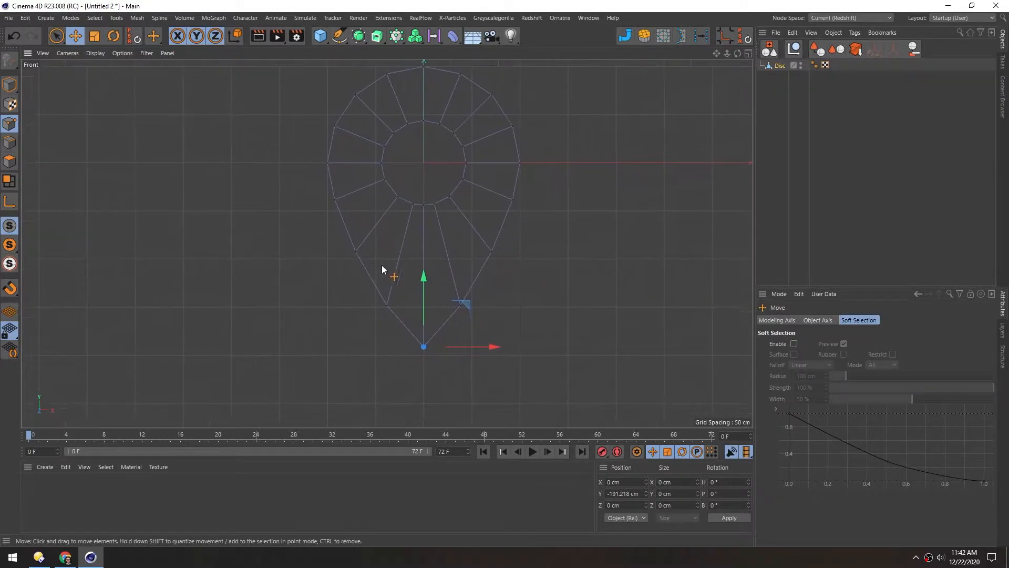
pyautogui.moveTo(424, 278); pyautogui.dragTo(427, 301)
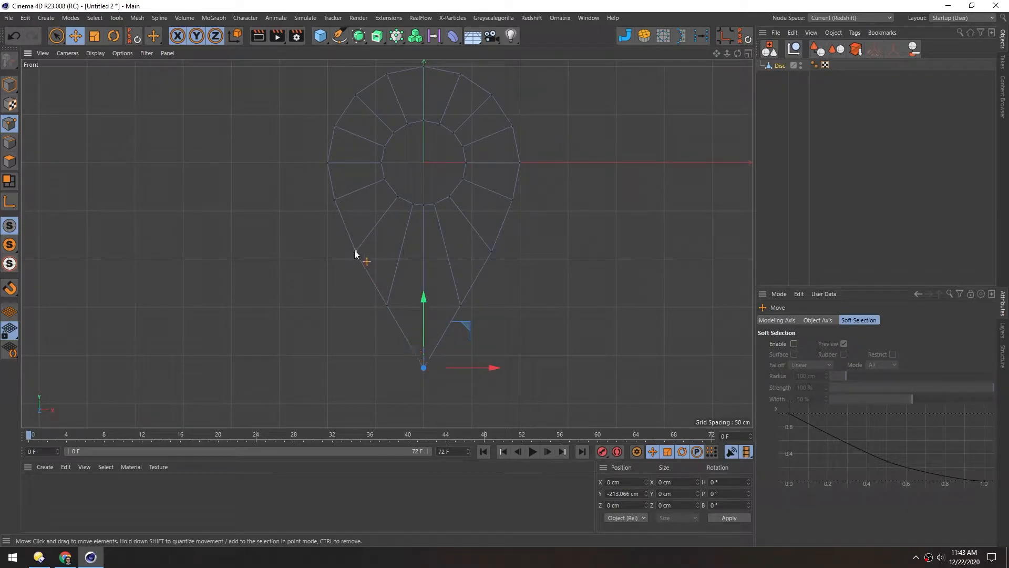
pyautogui.moveTo(423, 298)
pyautogui.mouseDown()
pyautogui.moveTo(426, 272)
pyautogui.moveTo(428, 300)
pyautogui.mouseUp()
# Select the surrounding ring polygons on the right half of the teardrop and delete them.
pyautogui.keyDown('alt'); pyautogui.moveTo(295, 252); pyautogui.dragTo(295, 276, button='middle'); pyautogui.keyUp('alt')
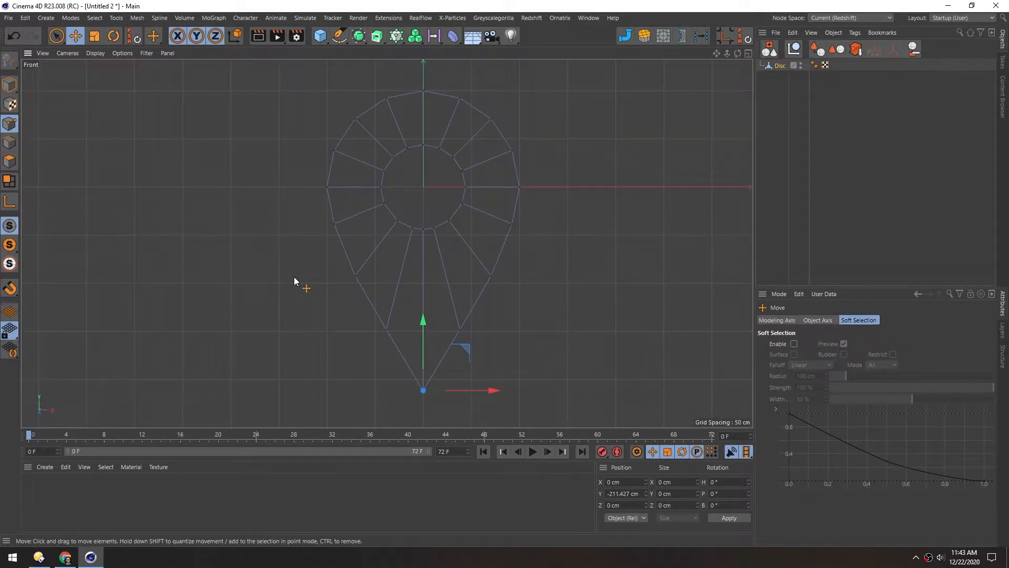
pyautogui.press('0')
pyautogui.click(9, 161)
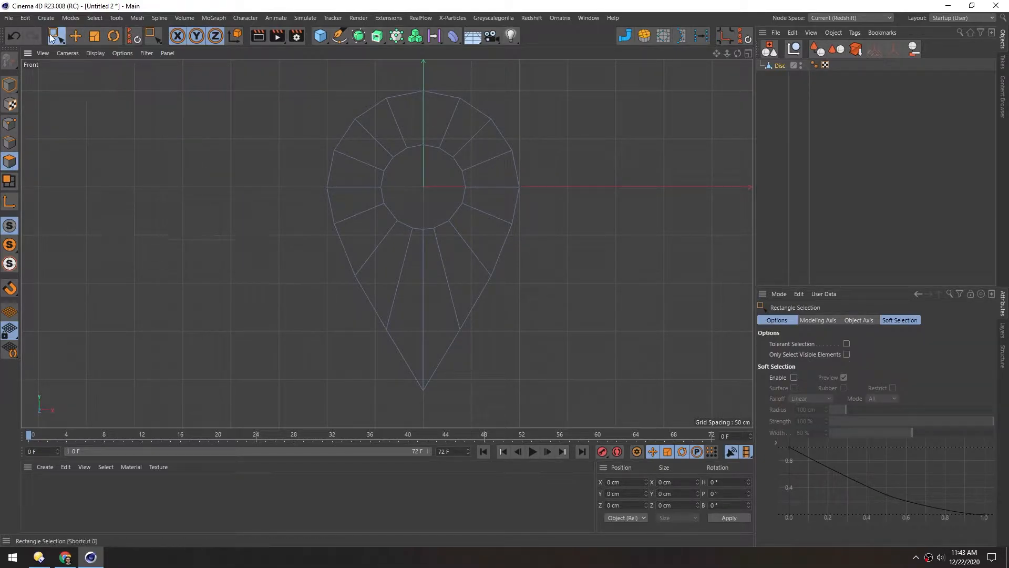
pyautogui.moveTo(418, 81); pyautogui.dragTo(553, 406)
pyautogui.press('Delete')
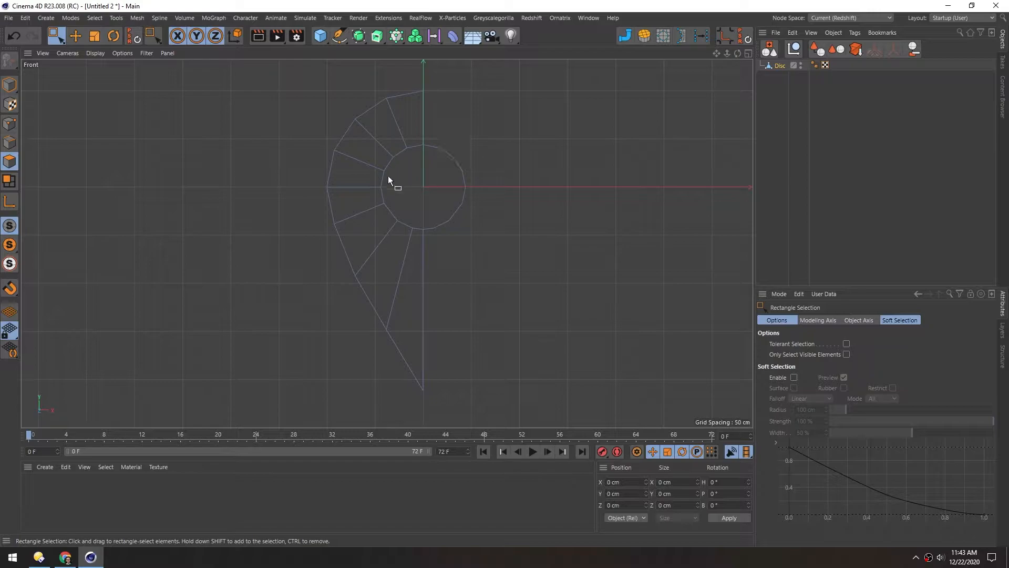
# Delete the round polygon in the center of the shape.
pyautogui.press('e')
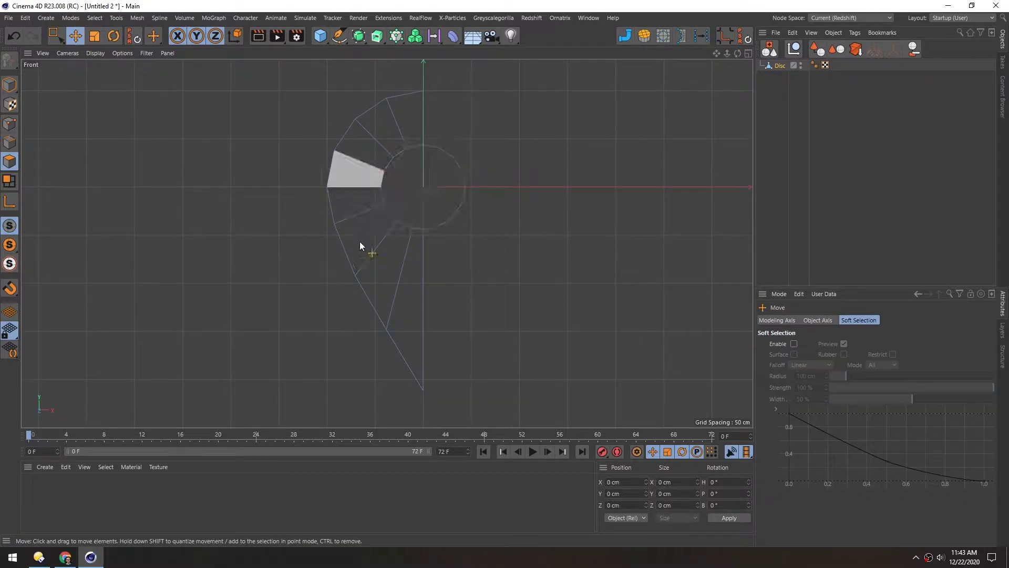
pyautogui.click(416, 200)
pyautogui.press('Delete')
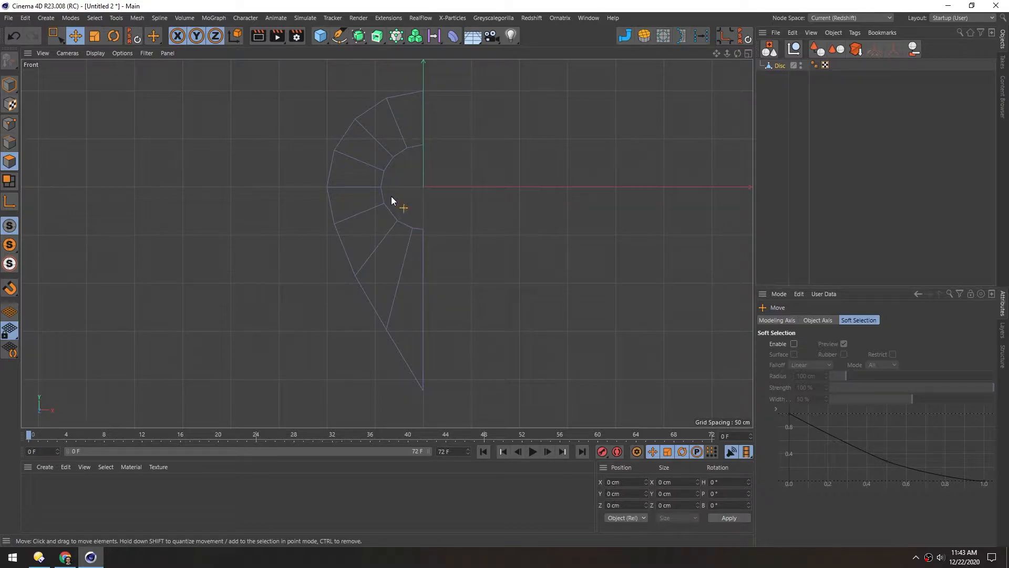
# Add a Symmetry object with the half disc as its child to mirror it across the ZY plane, and return to model mode.
pyautogui.keyDown('alt'); pyautogui.moveTo(338, 190); pyautogui.dragTo(333, 202, button='middle'); pyautogui.keyUp('alt')
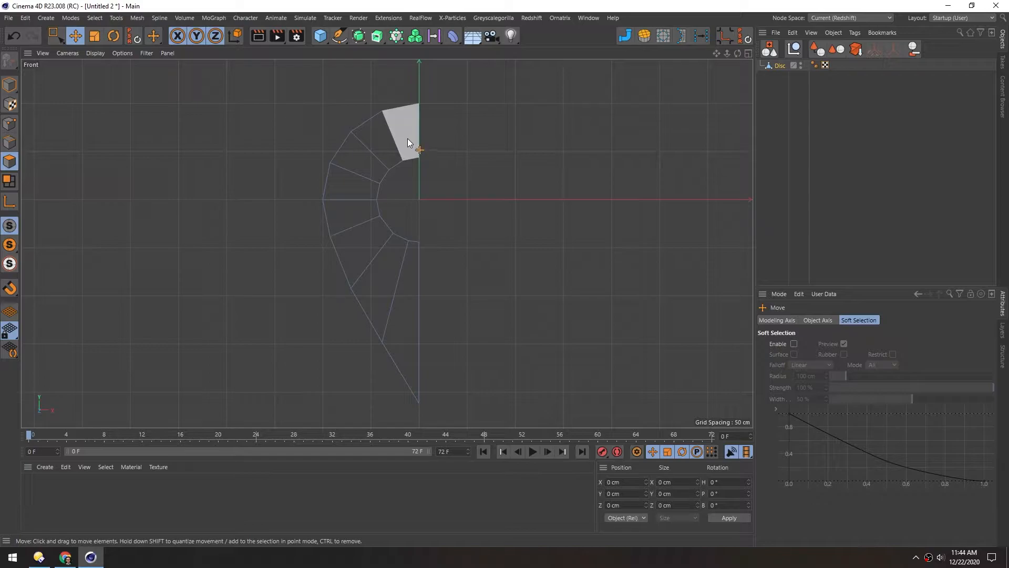
pyautogui.click(360, 41)
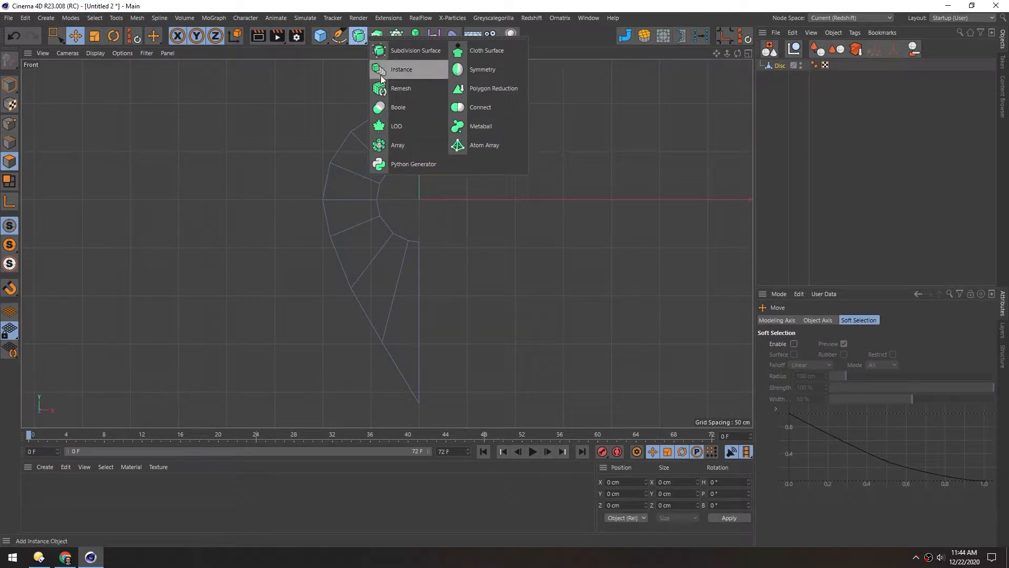
pyautogui.click(453, 77)
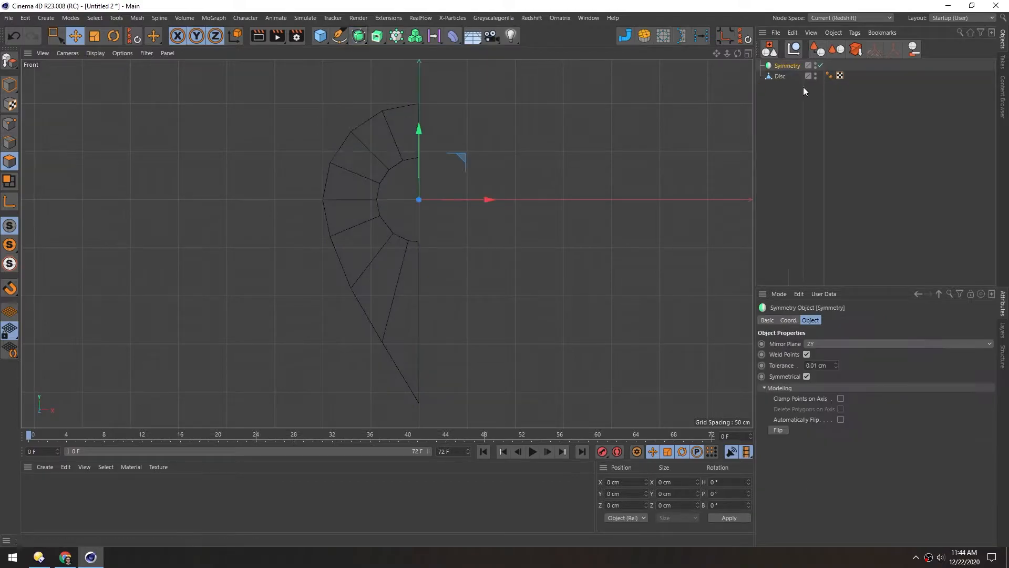
pyautogui.moveTo(777, 76); pyautogui.dragTo(784, 67)
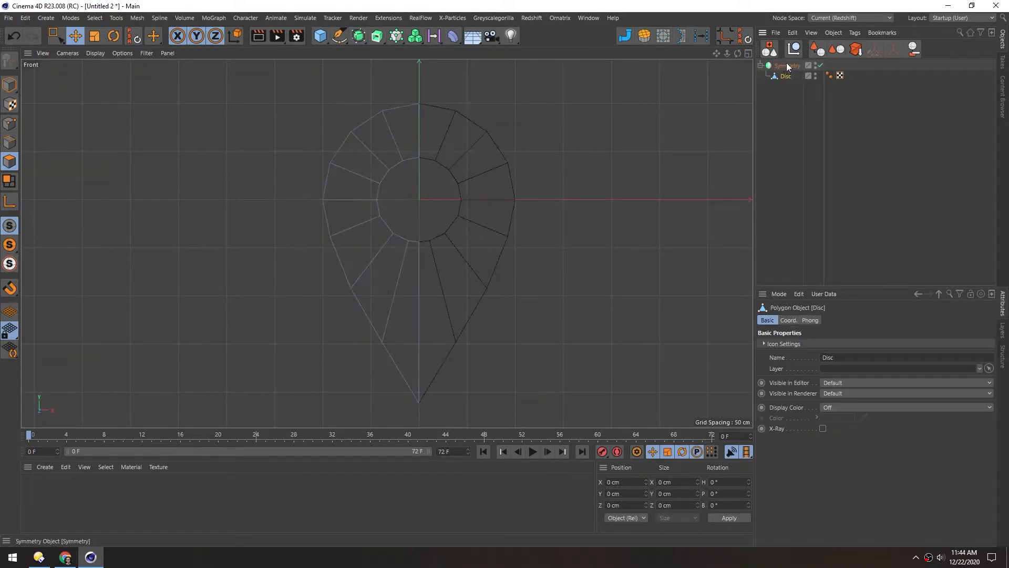
pyautogui.click(786, 65)
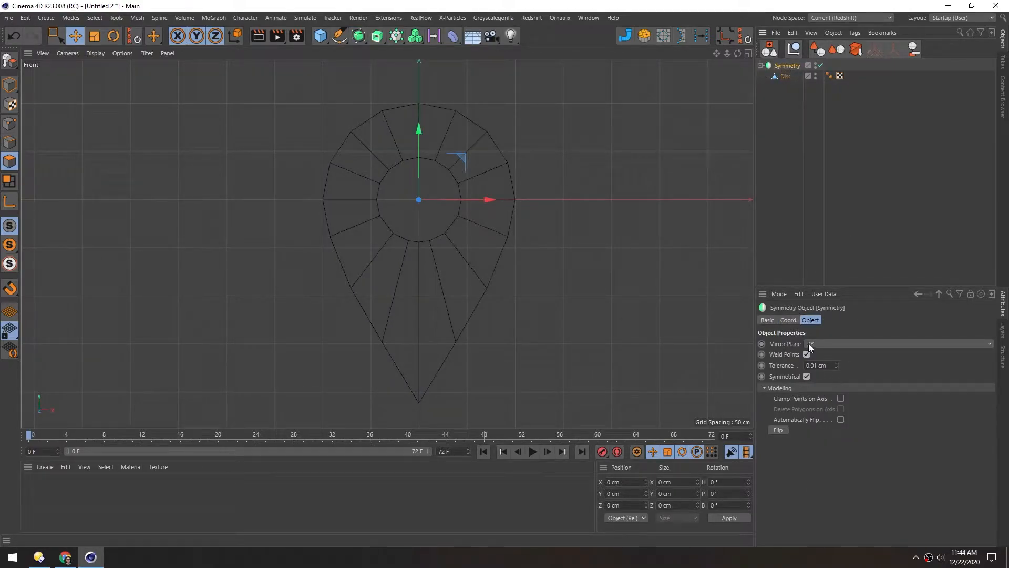
pyautogui.click(9, 84)
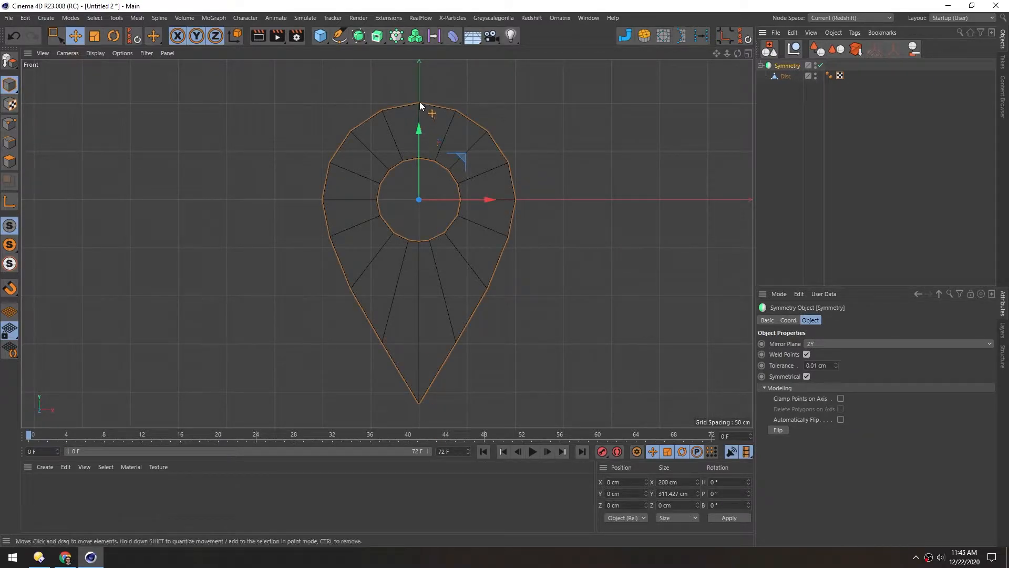
# Cut the half disc with a vertical Line Cut just left of the center axis, running from above the top to below the tip.
pyautogui.click(786, 77)
pyautogui.press('k')
pyautogui.press('k')
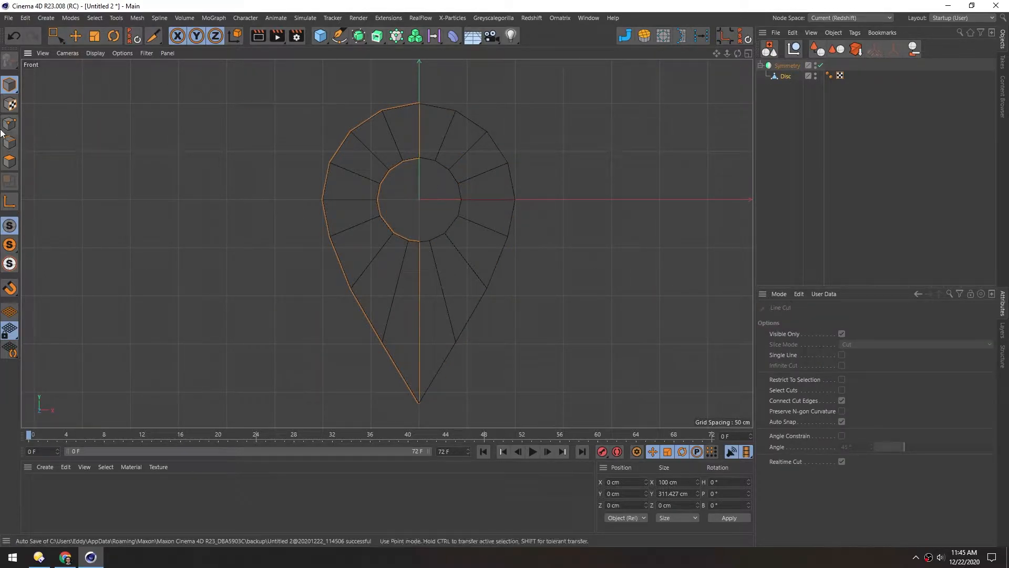
pyautogui.click(10, 144)
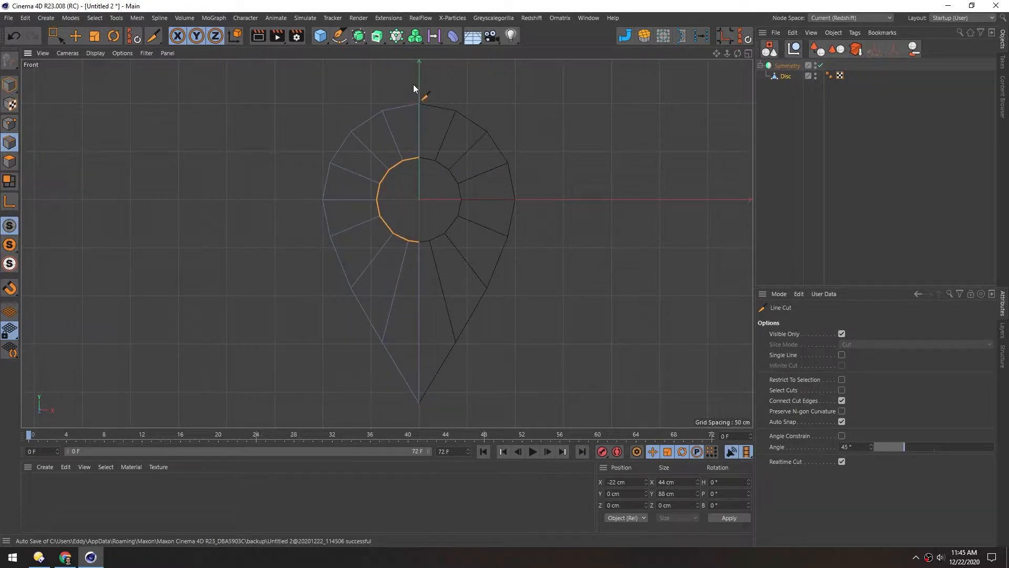
pyautogui.moveTo(413, 86)
pyautogui.mouseDown()
pyautogui.moveTo(422, 284)
pyautogui.moveTo(408, 313)
pyautogui.moveTo(399, 399)
pyautogui.mouseUp()
pyautogui.click(413, 416)
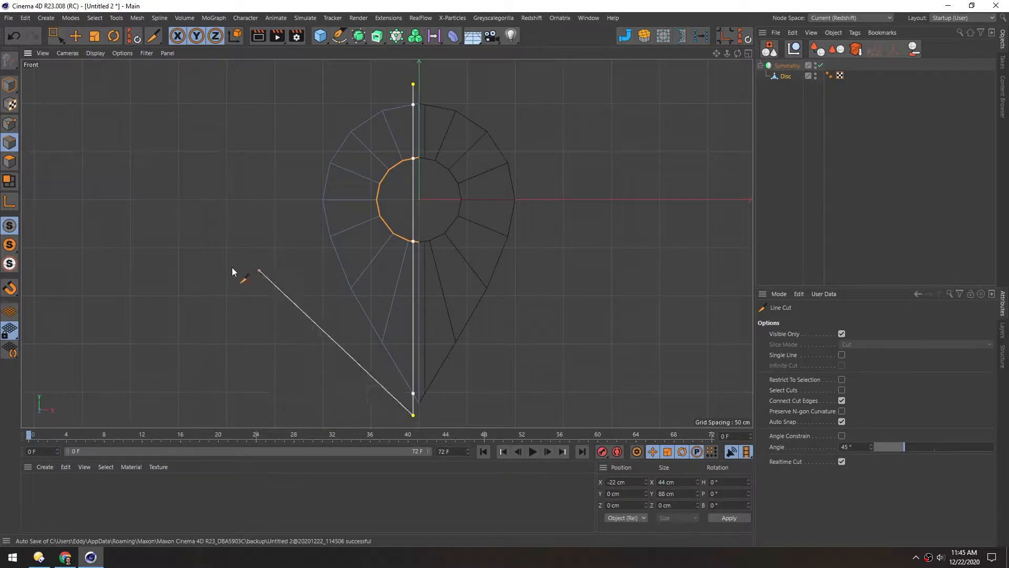
pyautogui.press('Escape')
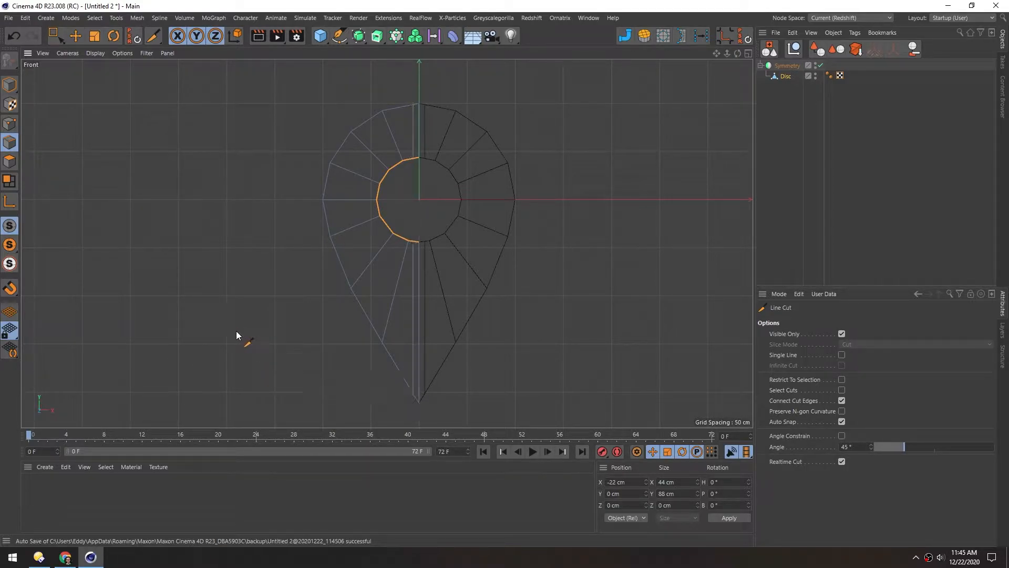
# Bevel the horizontal edge between the hole and the outer rim on the half disc with a 3 cm chamfer offset.
pyautogui.press('e')
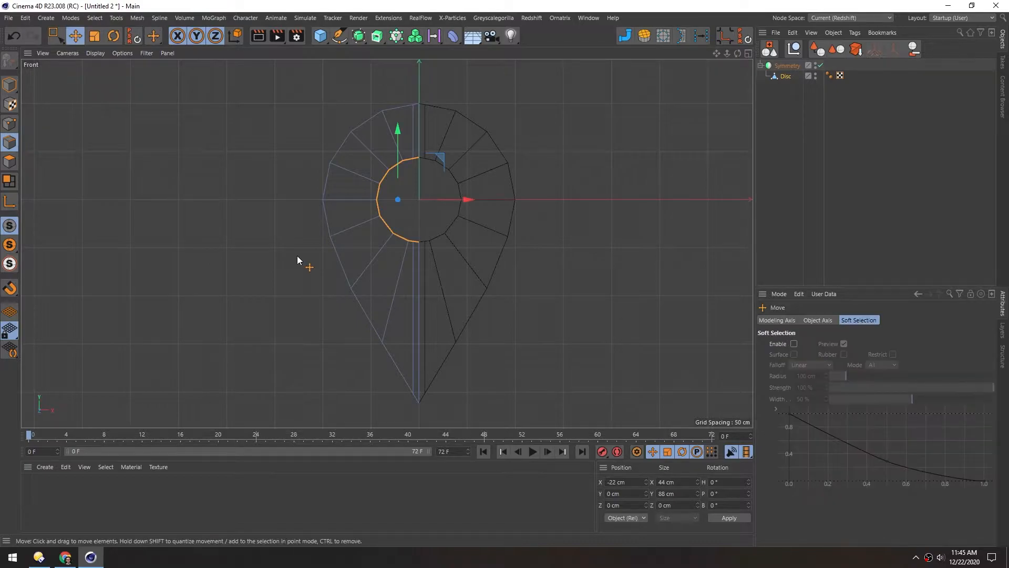
pyautogui.click(345, 200)
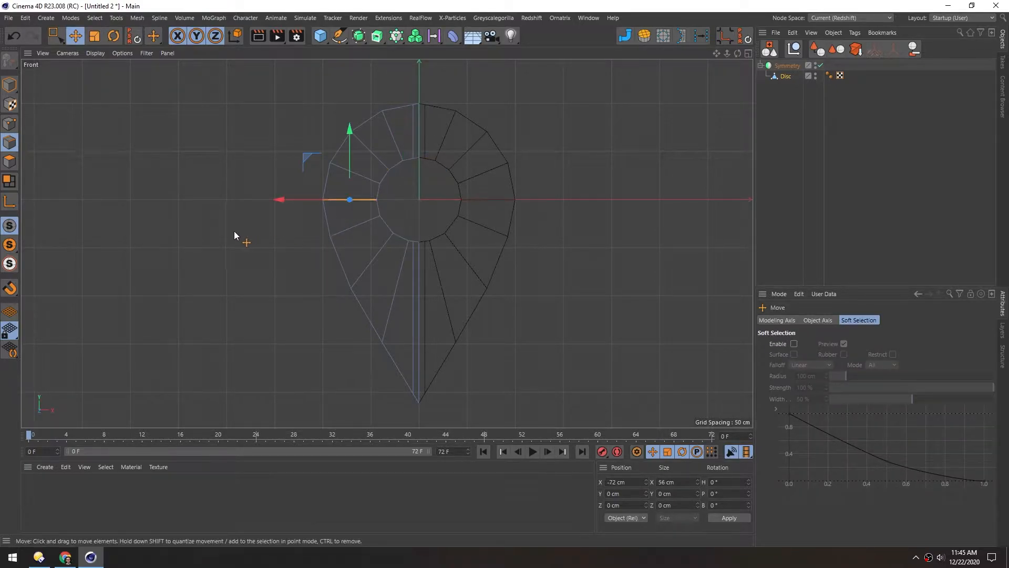
pyautogui.press('m')
pyautogui.press('s')
pyautogui.moveTo(187, 218)
pyautogui.mouseDown()
pyautogui.moveTo(202, 218)
pyautogui.moveTo(191, 215)
pyautogui.mouseUp()
pyautogui.scroll(4, 361, 200)
pyautogui.scroll(-2, 268, 219)
pyautogui.keyDown('alt'); pyautogui.moveTo(286, 237); pyautogui.dragTo(288, 183, button='middle'); pyautogui.keyUp('alt')
pyautogui.scroll(-1, 288, 182)
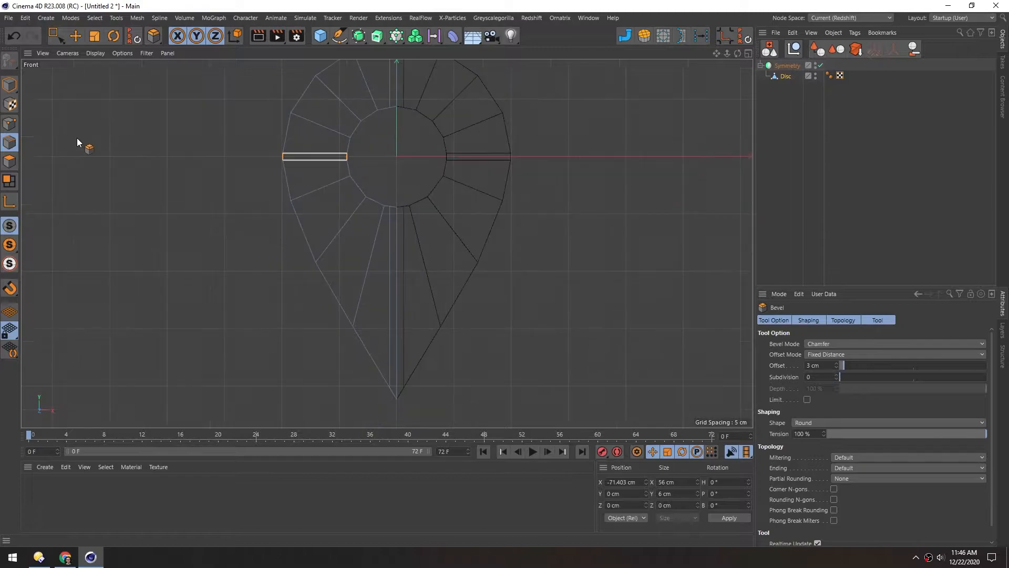
# Select the half disc's eight large polygons above and below the bevelled strip, leaving out the narrow horizontal and center strips.
pyautogui.click(9, 161)
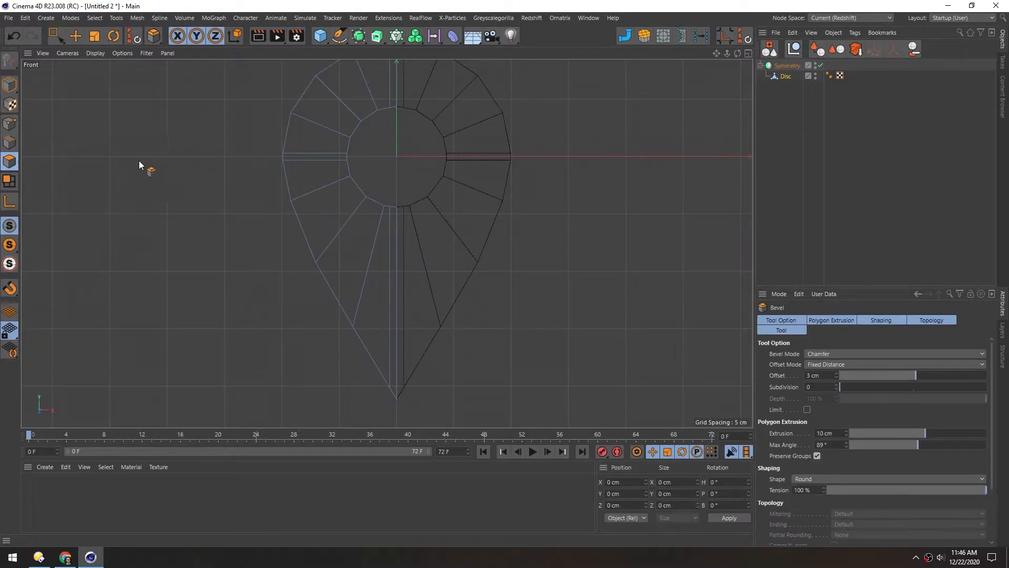
pyautogui.press('9')
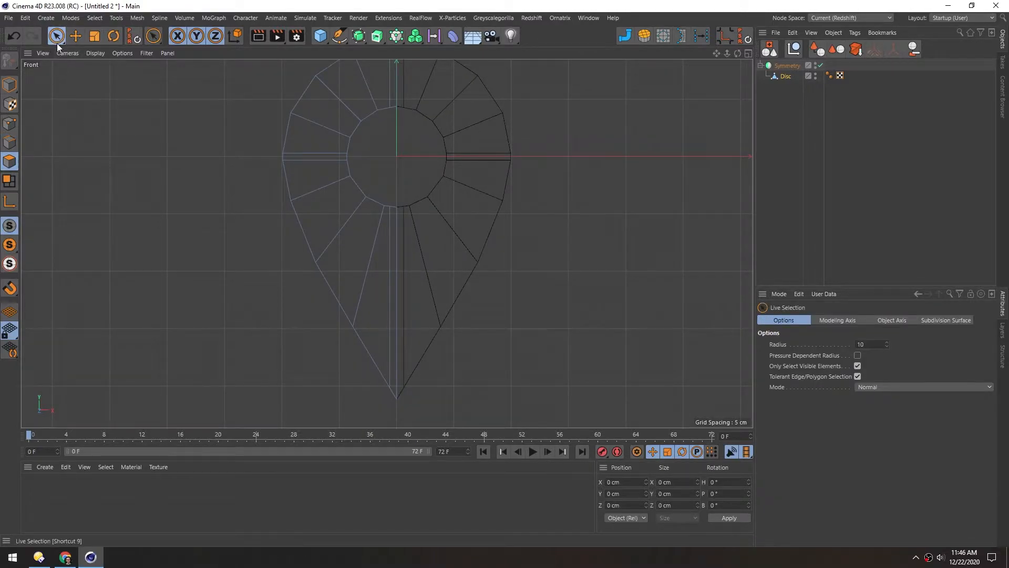
pyautogui.moveTo(382, 337)
pyautogui.mouseDown()
pyautogui.moveTo(371, 261)
pyautogui.moveTo(321, 187)
pyautogui.mouseUp()
pyautogui.keyDown('alt'); pyautogui.moveTo(239, 158); pyautogui.dragTo(236, 216, button='middle'); pyautogui.keyUp('alt')
pyautogui.moveTo(302, 191)
pyautogui.keyDown('shift'); pyautogui.mouseDown()
pyautogui.moveTo(341, 137)
pyautogui.moveTo(340, 118)
pyautogui.mouseUp(); pyautogui.keyUp('shift')
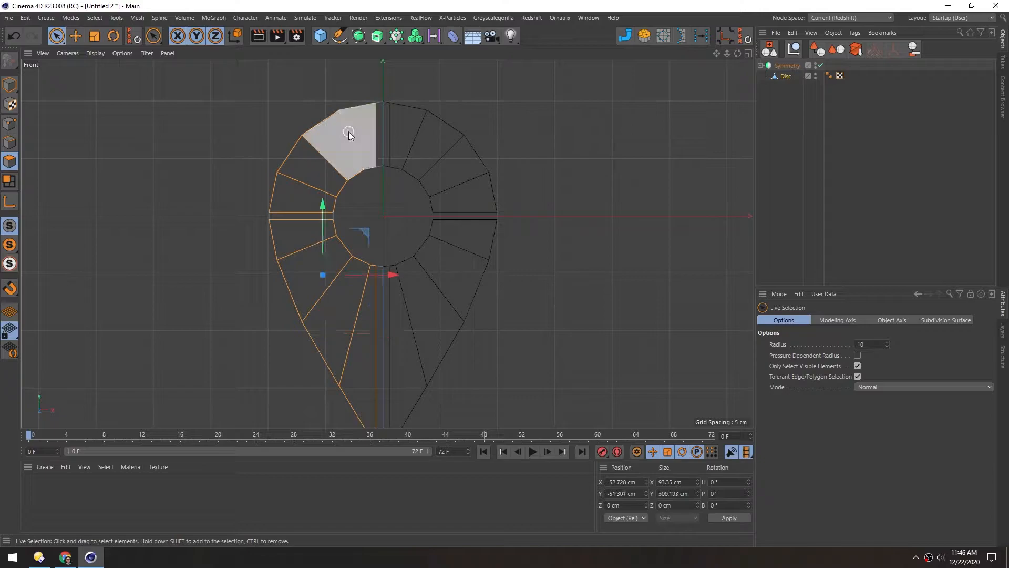
pyautogui.keyDown('alt'); pyautogui.moveTo(196, 264); pyautogui.dragTo(206, 251, button='middle'); pyautogui.keyUp('alt')
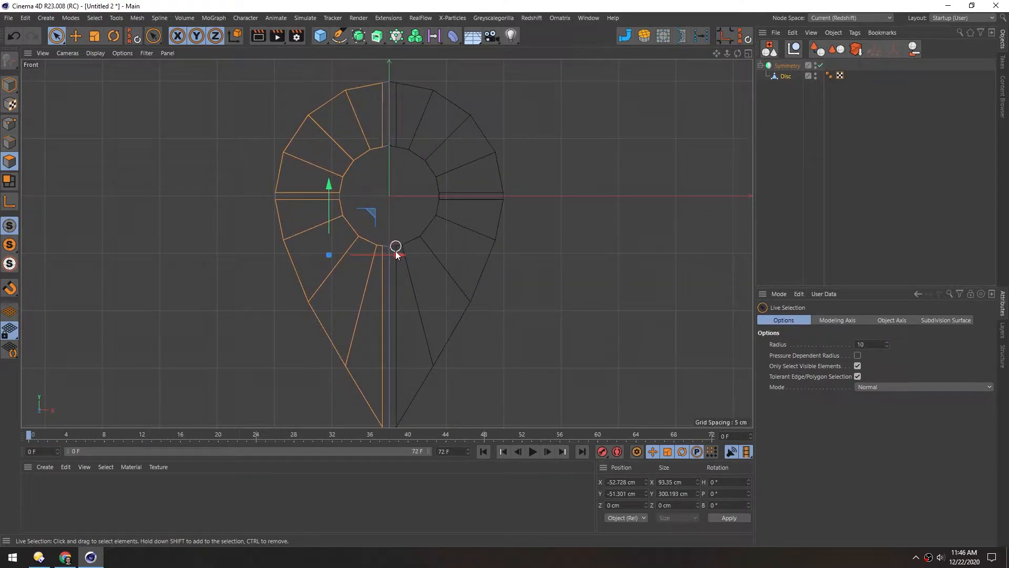
pyautogui.press('d')
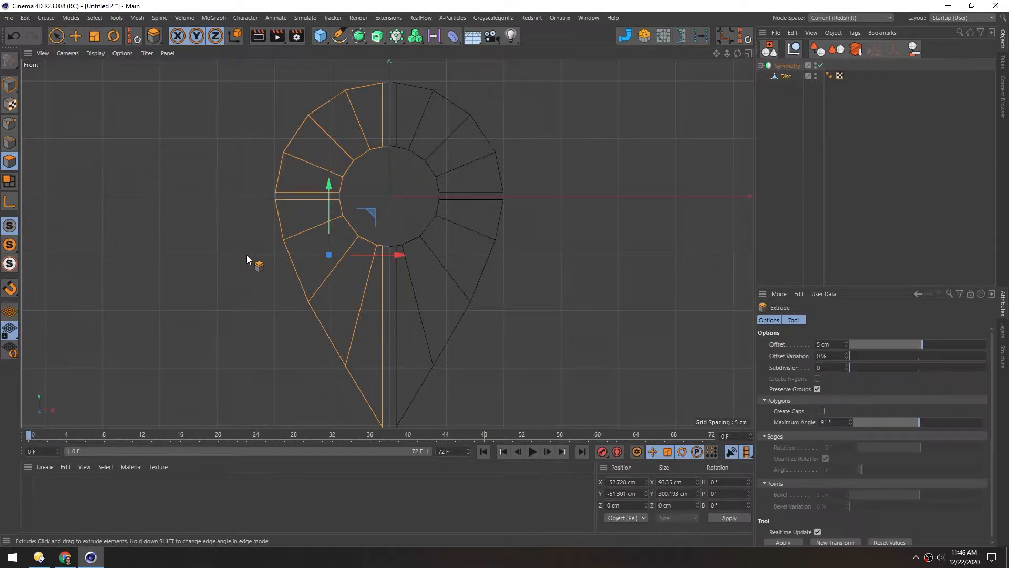
pyautogui.middleClick(247, 255)
pyautogui.middleClick(198, 182)
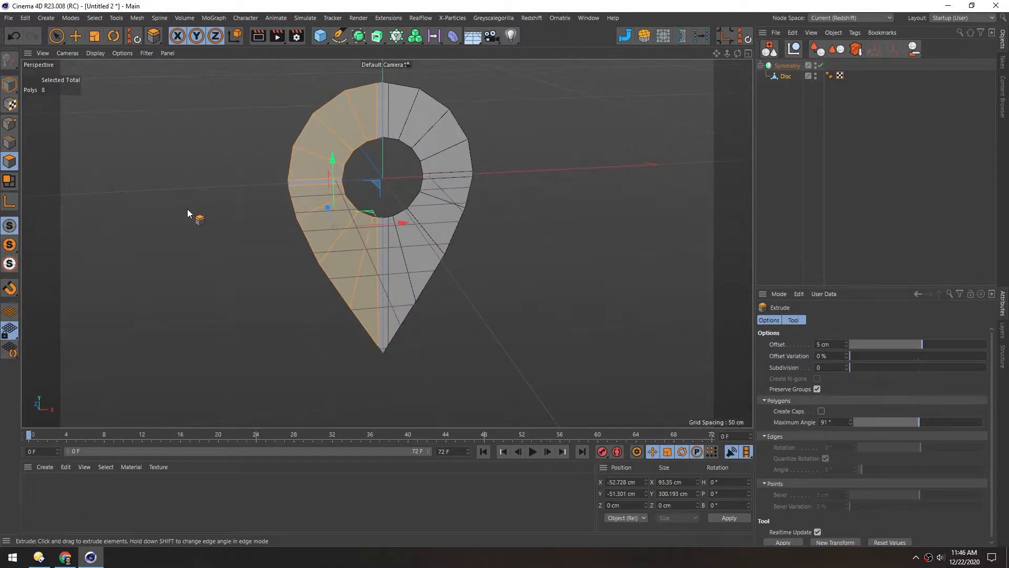
pyautogui.keyDown('alt'); pyautogui.moveTo(314, 202); pyautogui.dragTo(280, 216); pyautogui.keyUp('alt')
pyautogui.hotkey('ctrl', 'z')
# Inset the selected polygons by 3.5 cm with Extrude Inner in the front view.
pyautogui.middleClick(460, 314)
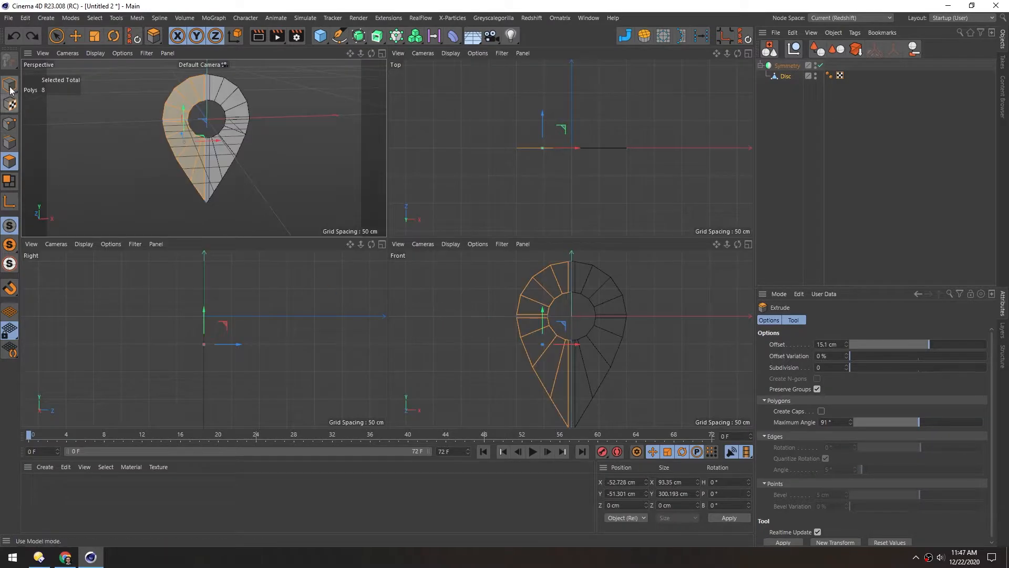
pyautogui.press('e')
pyautogui.middleClick(457, 317)
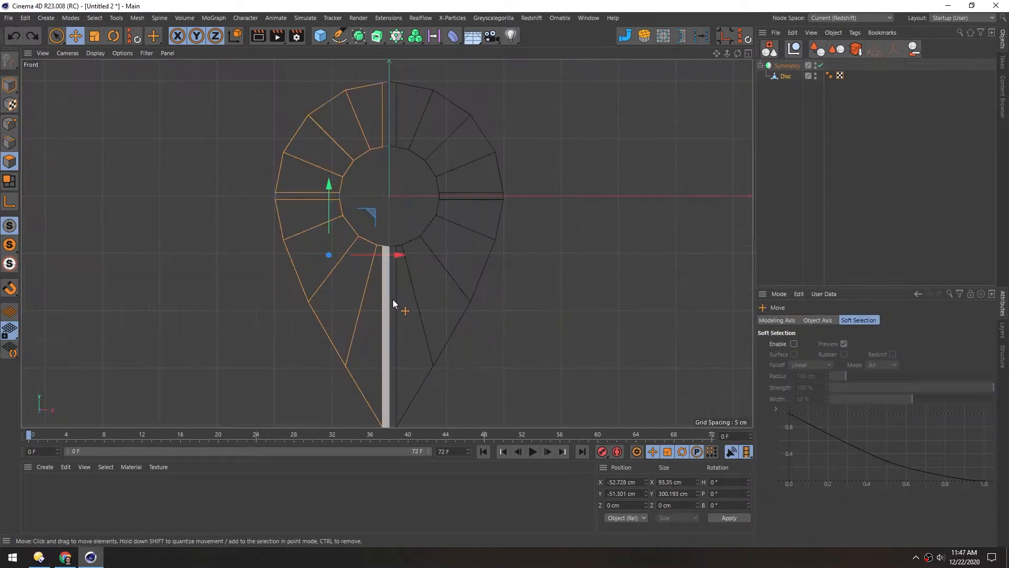
pyautogui.keyDown('alt'); pyautogui.moveTo(223, 262); pyautogui.dragTo(261, 257, button='middle'); pyautogui.keyUp('alt')
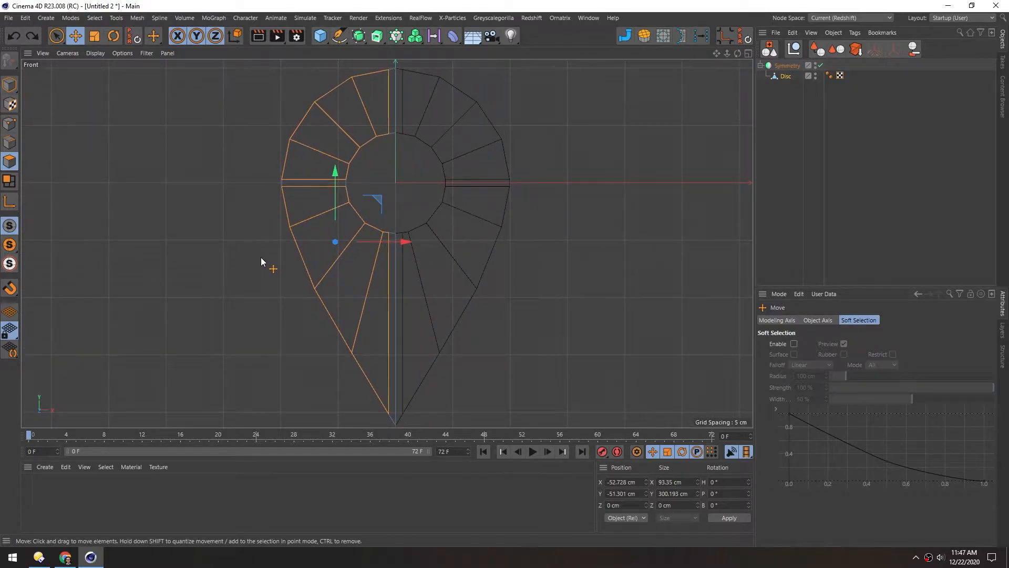
pyautogui.press('i')
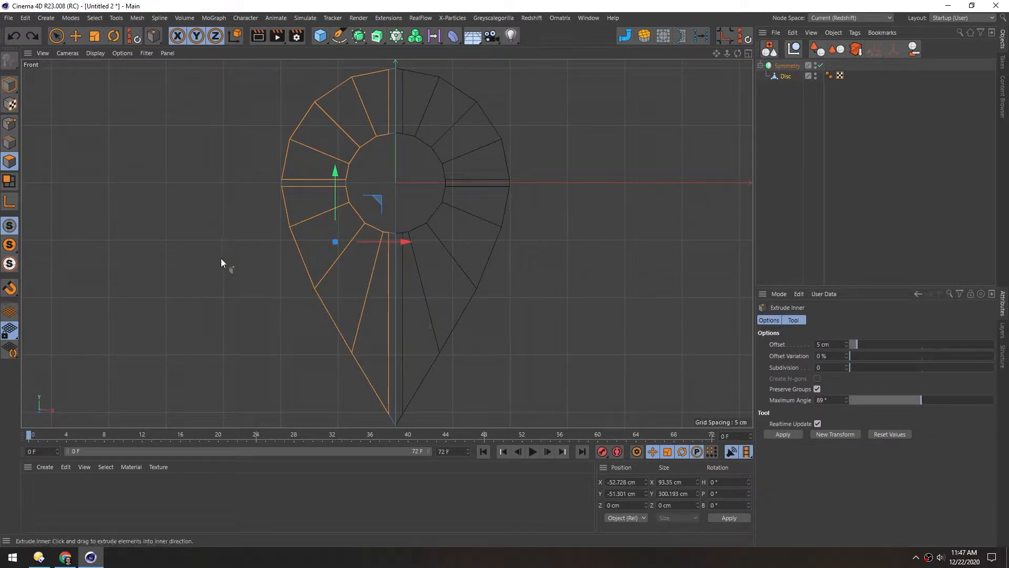
pyautogui.moveTo(222, 256); pyautogui.dragTo(246, 256)
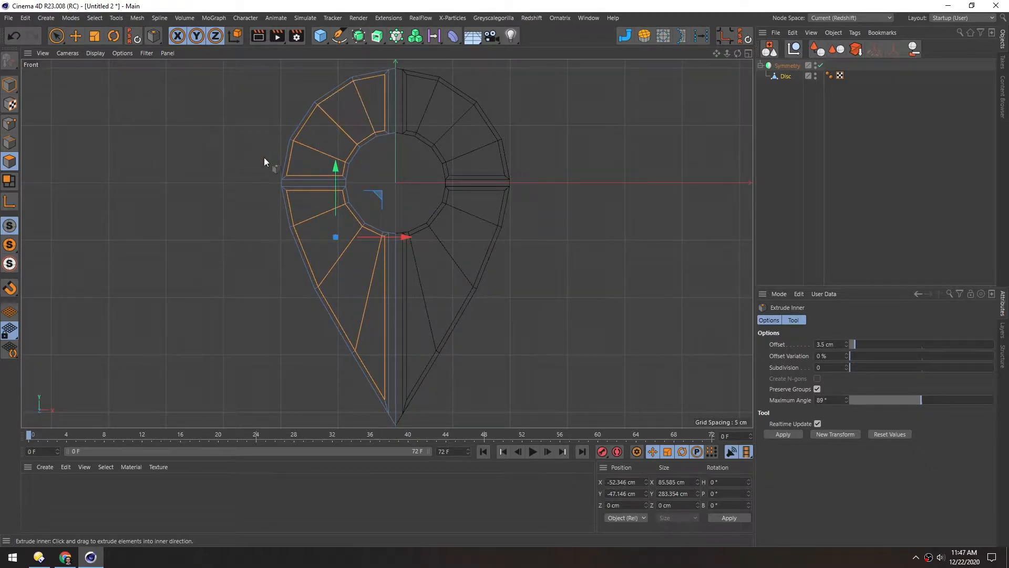
# Move the inset polygons forward along Z by about 8.3 cm in the perspective view.
pyautogui.middleClick(240, 264)
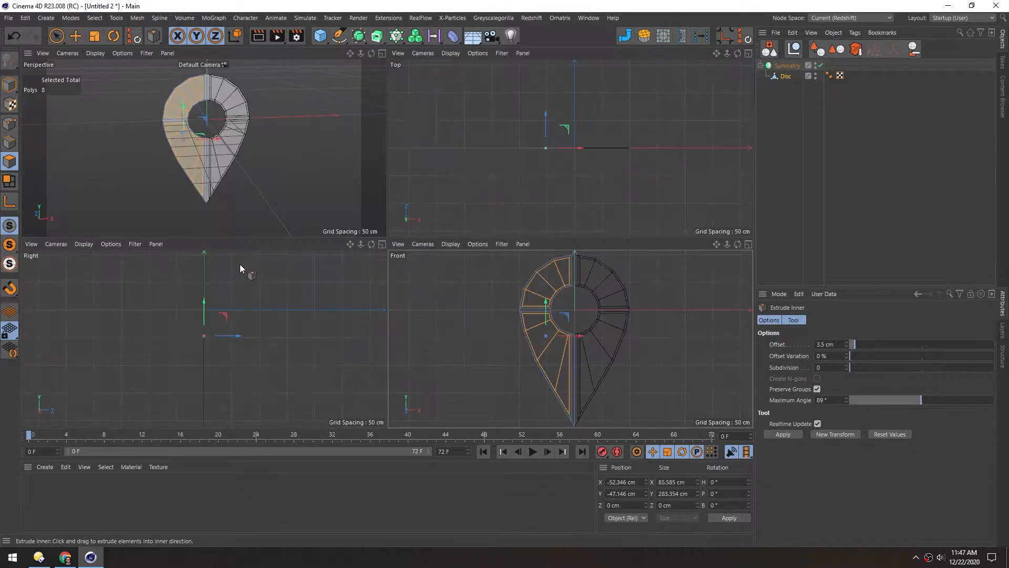
pyautogui.middleClick(242, 189)
pyautogui.scroll(5, 332, 158)
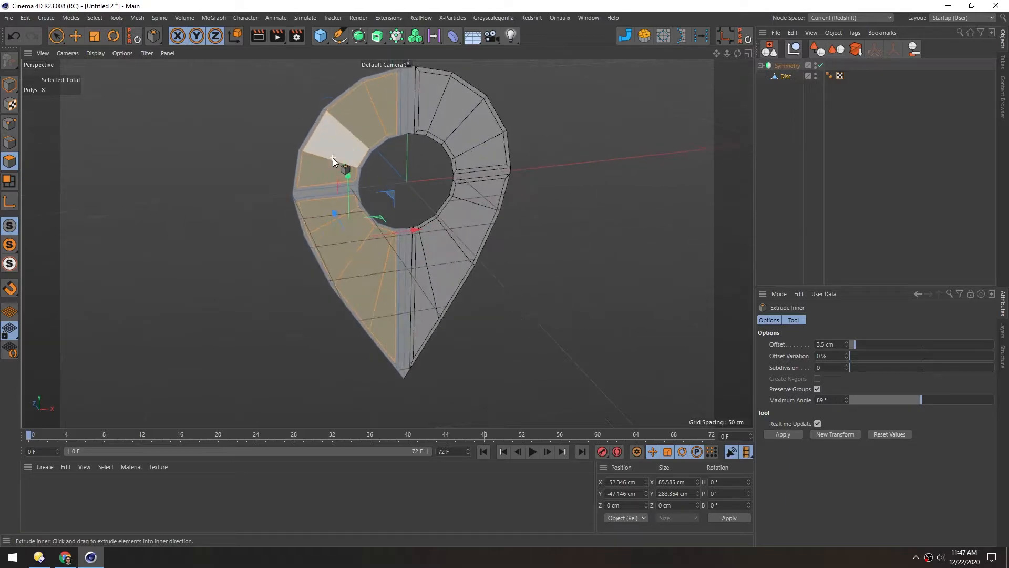
pyautogui.moveTo(351, 253); pyautogui.dragTo(318, 261)
pyautogui.keyDown('alt'); pyautogui.moveTo(342, 223); pyautogui.dragTo(370, 190, button='right'); pyautogui.keyUp('alt')
pyautogui.keyDown('alt'); pyautogui.moveTo(370, 191); pyautogui.dragTo(400, 194); pyautogui.keyUp('alt')
pyautogui.keyDown('alt'); pyautogui.moveTo(400, 194); pyautogui.dragTo(387, 243, button='middle'); pyautogui.keyUp('alt')
pyautogui.keyDown('alt'); pyautogui.moveTo(387, 243); pyautogui.dragTo(333, 214); pyautogui.keyUp('alt')
pyautogui.keyDown('alt'); pyautogui.moveTo(374, 165); pyautogui.dragTo(368, 179, button='middle'); pyautogui.keyUp('alt')
pyautogui.keyDown('alt'); pyautogui.moveTo(368, 178); pyautogui.dragTo(406, 180); pyautogui.keyUp('alt')
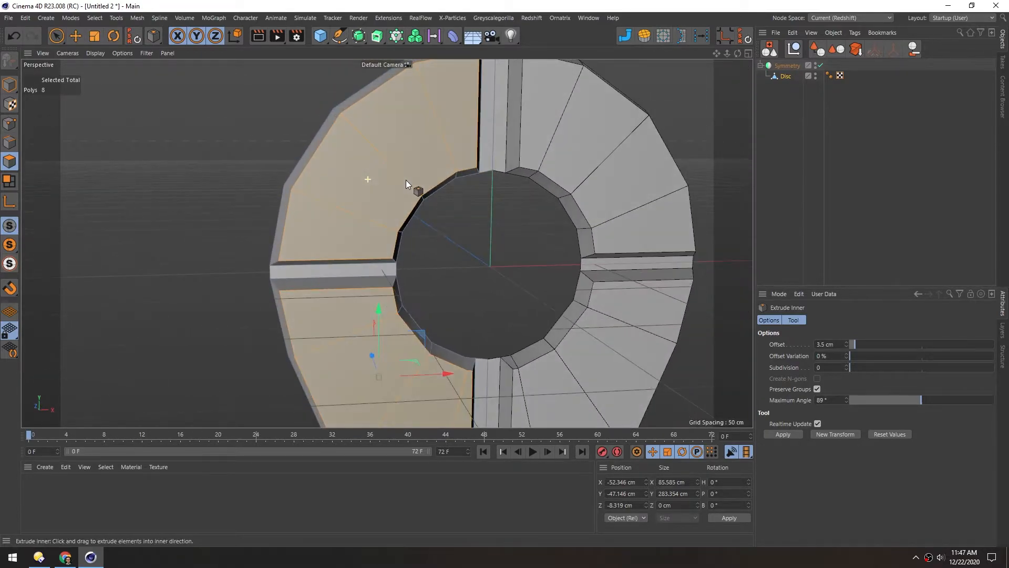
# Hide the workplane and the world axis in the perspective view.
pyautogui.keyDown('alt'); pyautogui.moveTo(317, 235); pyautogui.dragTo(336, 268, button='right'); pyautogui.keyUp('alt')
pyautogui.keyDown('alt'); pyautogui.moveTo(336, 268); pyautogui.dragTo(322, 211); pyautogui.keyUp('alt')
pyautogui.keyDown('alt'); pyautogui.moveTo(311, 192); pyautogui.dragTo(313, 201, button='middle'); pyautogui.keyUp('alt')
pyautogui.keyDown('alt'); pyautogui.moveTo(312, 201); pyautogui.dragTo(316, 211); pyautogui.keyUp('alt')
pyautogui.click(145, 54)
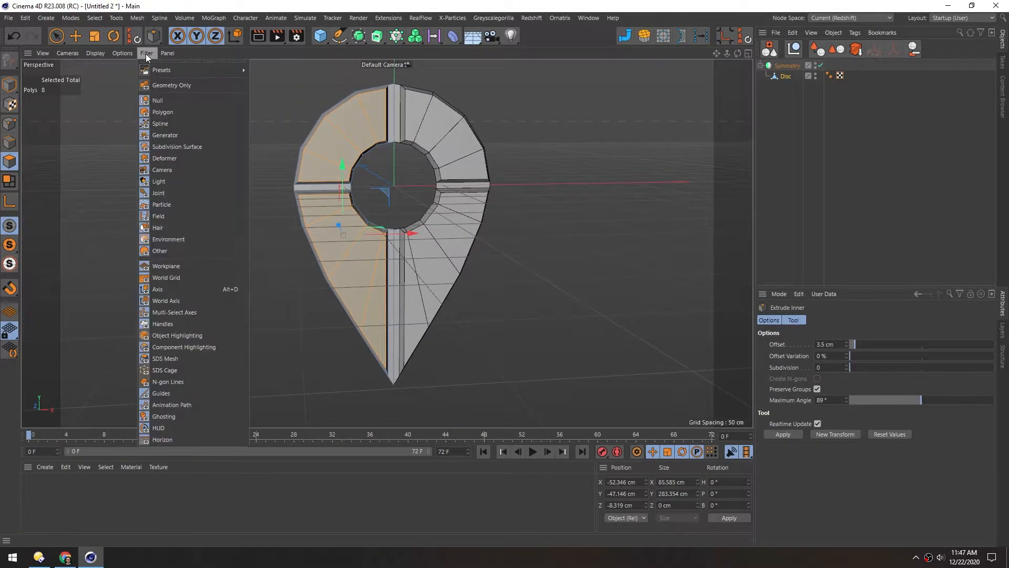
pyautogui.click(166, 265)
pyautogui.keyDown('alt'); pyautogui.moveTo(339, 219); pyautogui.dragTo(285, 250); pyautogui.keyUp('alt')
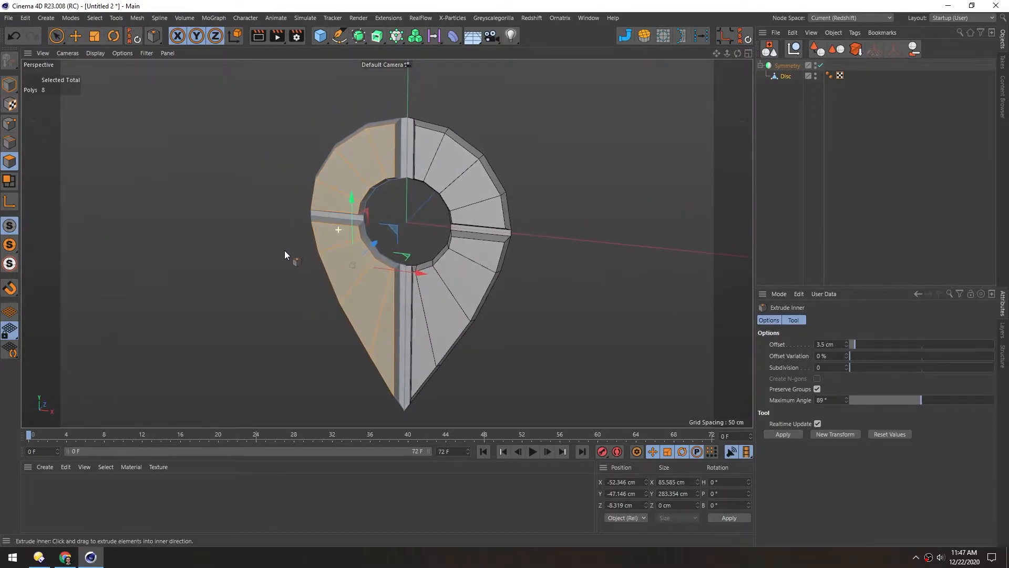
pyautogui.click(146, 53)
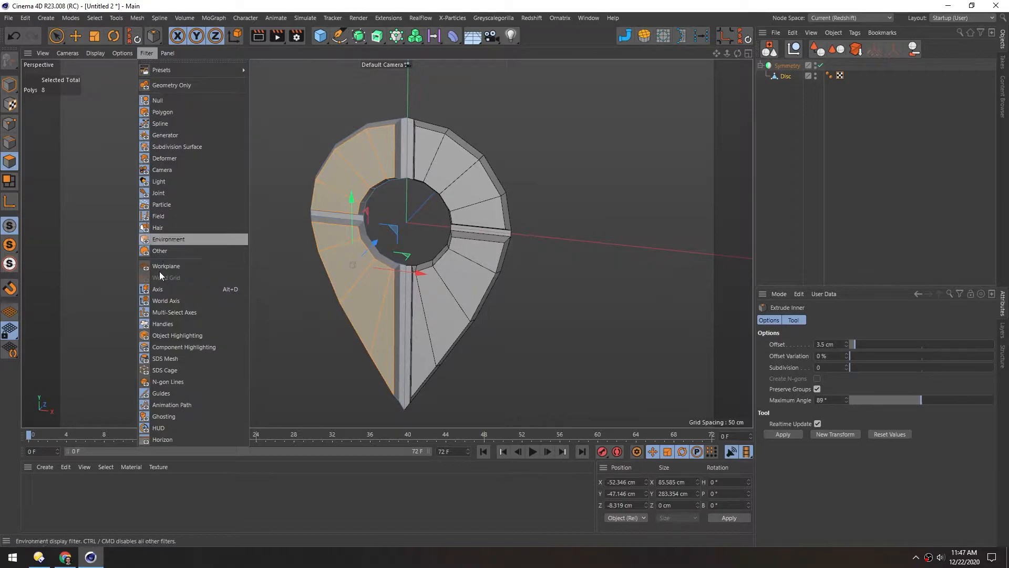
pyautogui.click(161, 304)
pyautogui.moveTo(348, 257)
pyautogui.keyDown('alt'); pyautogui.mouseDown()
pyautogui.moveTo(325, 243)
pyautogui.moveTo(375, 237)
pyautogui.moveTo(352, 244)
pyautogui.mouseUp(); pyautogui.keyUp('alt')
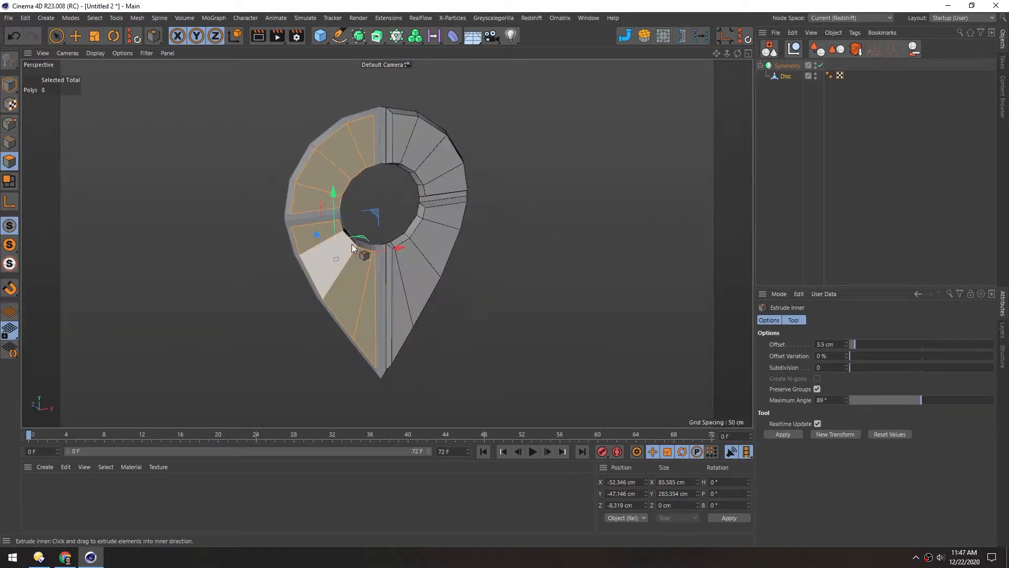
# Select the half disc's boundary edges, including the rim and hole outline, and extrude them backward along Z by about 32.6 cm.
pyautogui.click(3, 150)
pyautogui.moveTo(330, 135)
pyautogui.keyDown('alt'); pyautogui.mouseDown()
pyautogui.moveTo(367, 160)
pyautogui.moveTo(343, 144)
pyautogui.mouseUp(); pyautogui.keyUp('alt')
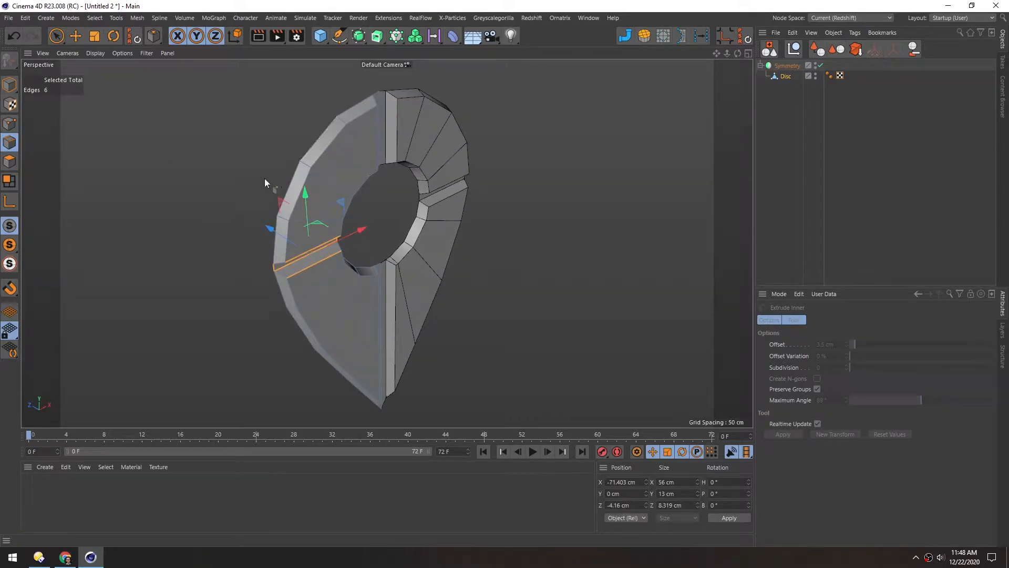
pyautogui.press('e')
pyautogui.doubleClick(315, 143)
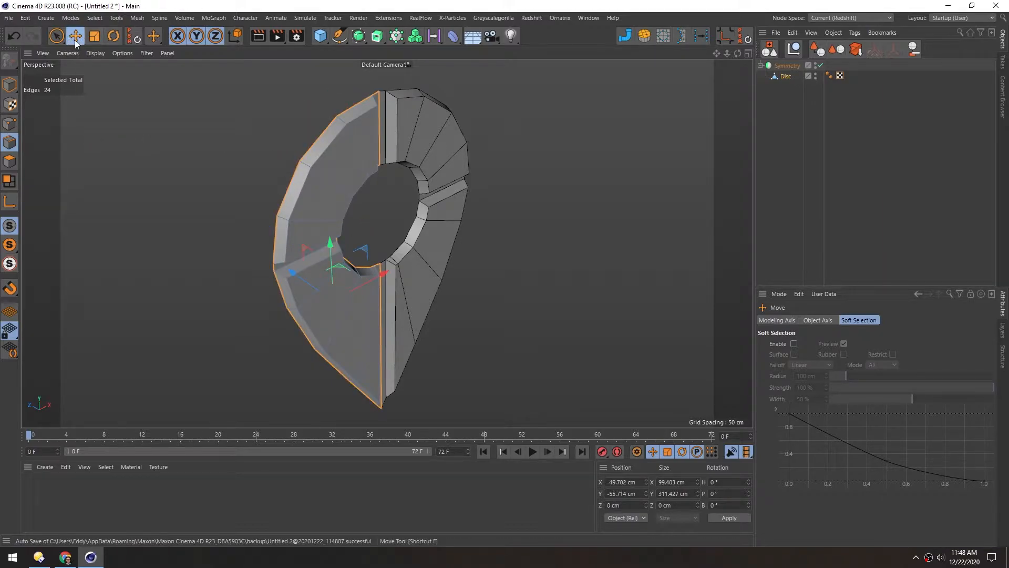
pyautogui.click(349, 137)
pyautogui.doubleClick(316, 142)
pyautogui.keyDown('alt'); pyautogui.moveTo(344, 149); pyautogui.dragTo(330, 124); pyautogui.keyUp('alt')
pyautogui.keyDown('alt'); pyautogui.moveTo(316, 296); pyautogui.dragTo(314, 185); pyautogui.keyUp('alt')
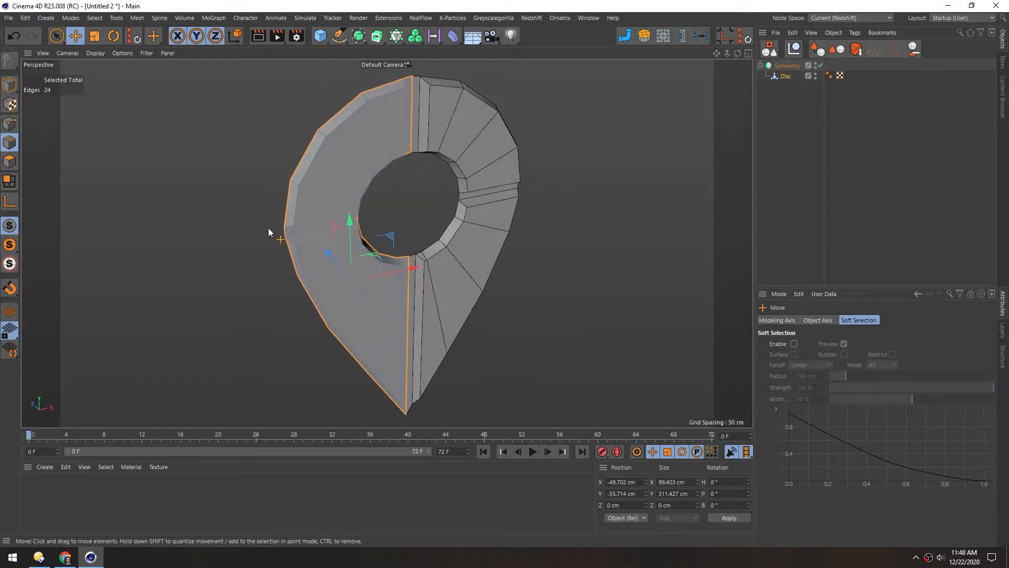
pyautogui.moveTo(329, 251); pyautogui.dragTo(306, 239)
pyautogui.keyDown('alt'); pyautogui.moveTo(356, 291); pyautogui.dragTo(288, 172); pyautogui.keyUp('alt')
pyautogui.keyDown('alt'); pyautogui.moveTo(288, 172); pyautogui.dragTo(345, 278, button='right'); pyautogui.keyUp('alt')
pyautogui.keyDown('alt'); pyautogui.moveTo(345, 277); pyautogui.dragTo(327, 245); pyautogui.keyUp('alt')
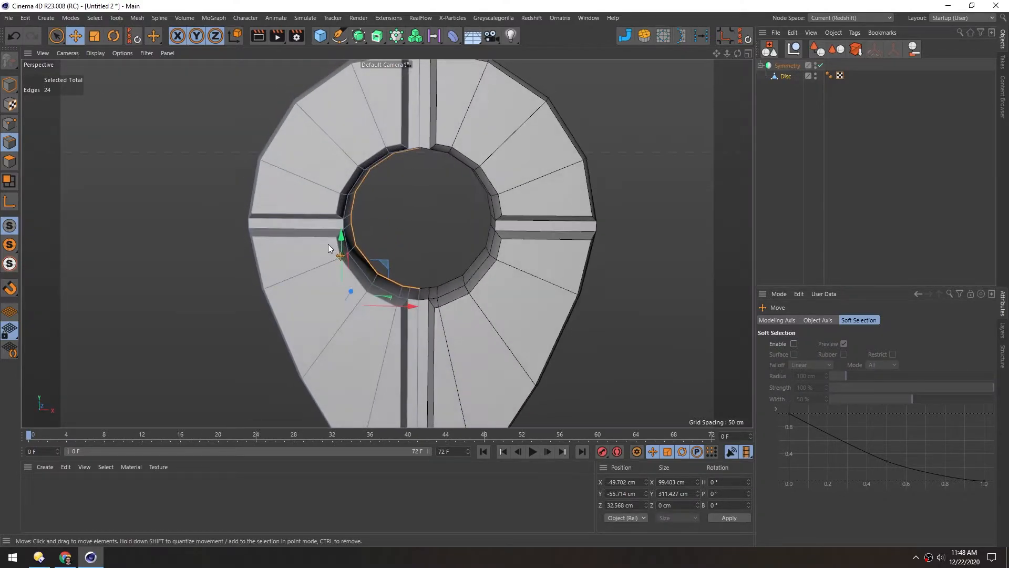
pyautogui.keyDown('alt'); pyautogui.moveTo(440, 232); pyautogui.dragTo(288, 263); pyautogui.keyUp('alt')
# Inset the half disc's seven larger hole-wall polygons individually, with Preserve Groups off, a 4.9 cm offset and 27% offset variation.
pyautogui.click(16, 162)
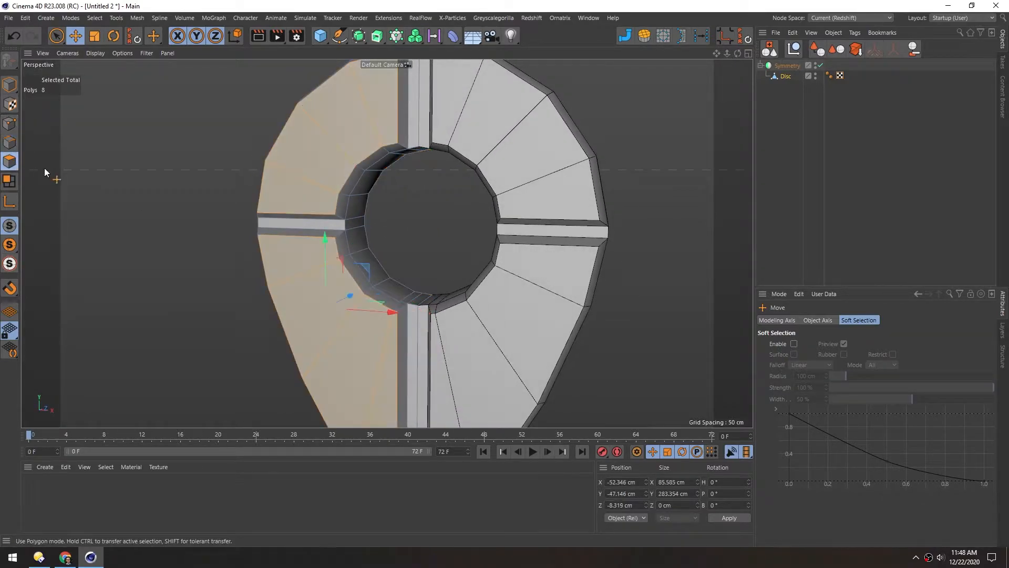
pyautogui.scroll(3, 360, 182)
pyautogui.keyDown('alt'); pyautogui.moveTo(361, 176); pyautogui.dragTo(360, 144); pyautogui.keyUp('alt')
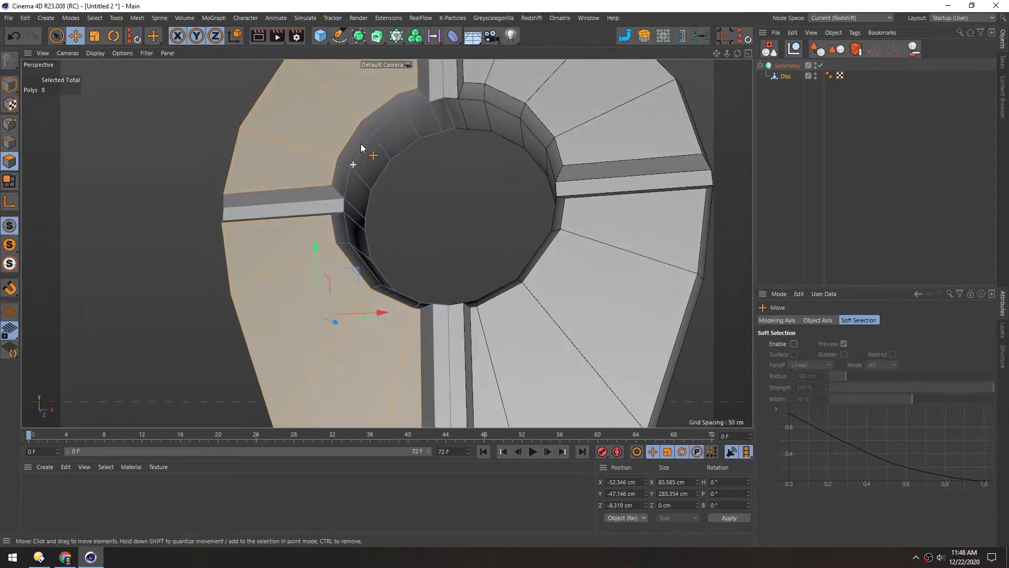
pyautogui.moveTo(426, 125); pyautogui.dragTo(350, 203)
pyautogui.keyDown('alt'); pyautogui.moveTo(279, 233); pyautogui.dragTo(406, 300); pyautogui.keyUp('alt')
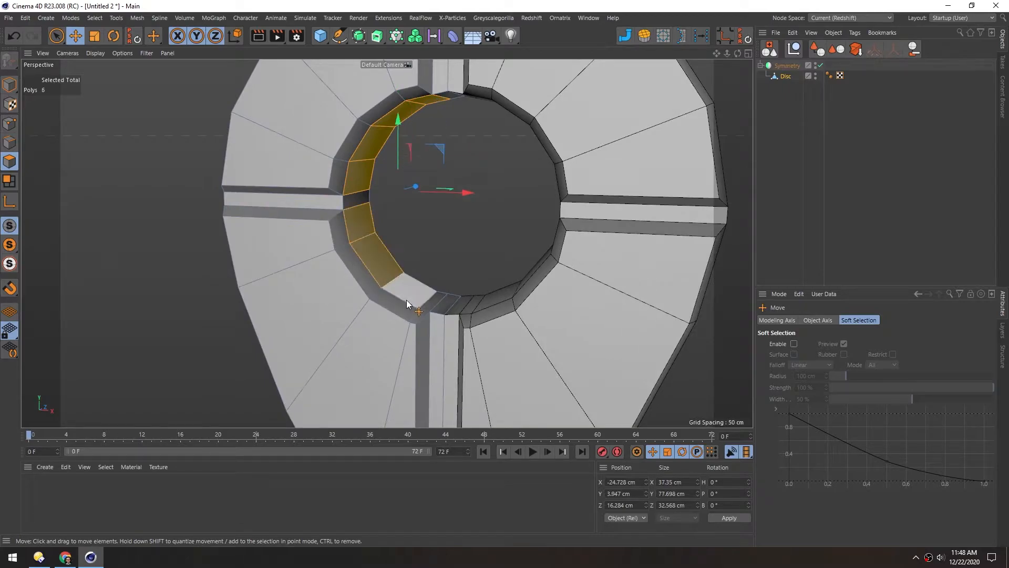
pyautogui.press('i')
pyautogui.keyDown('alt'); pyautogui.moveTo(311, 255); pyautogui.dragTo(304, 241); pyautogui.keyUp('alt')
pyautogui.moveTo(454, 249); pyautogui.dragTo(470, 249)
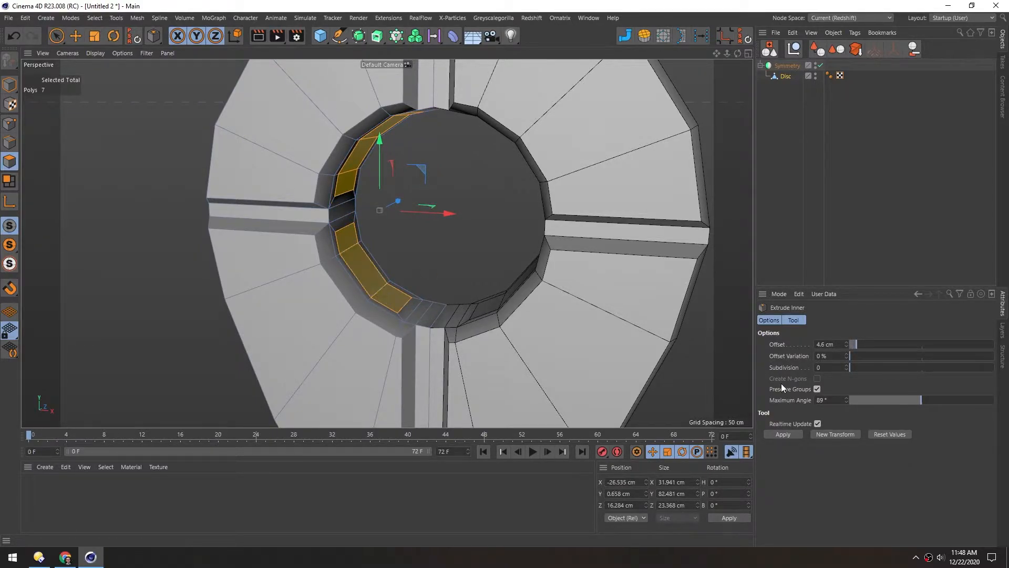
pyautogui.click(817, 390)
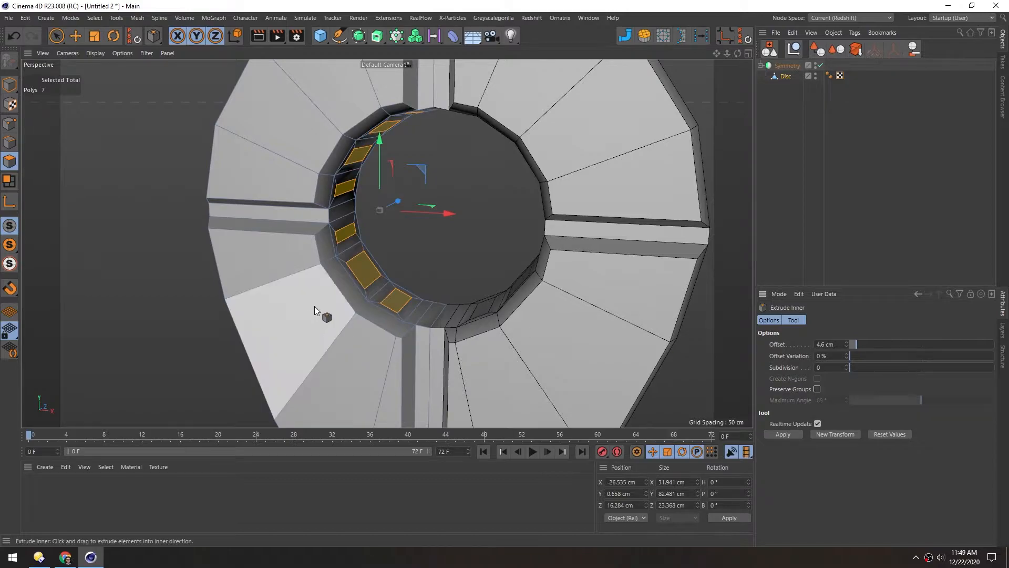
pyautogui.keyDown('alt'); pyautogui.moveTo(358, 298); pyautogui.dragTo(373, 270); pyautogui.keyUp('alt')
pyautogui.moveTo(373, 271); pyautogui.dragTo(378, 241)
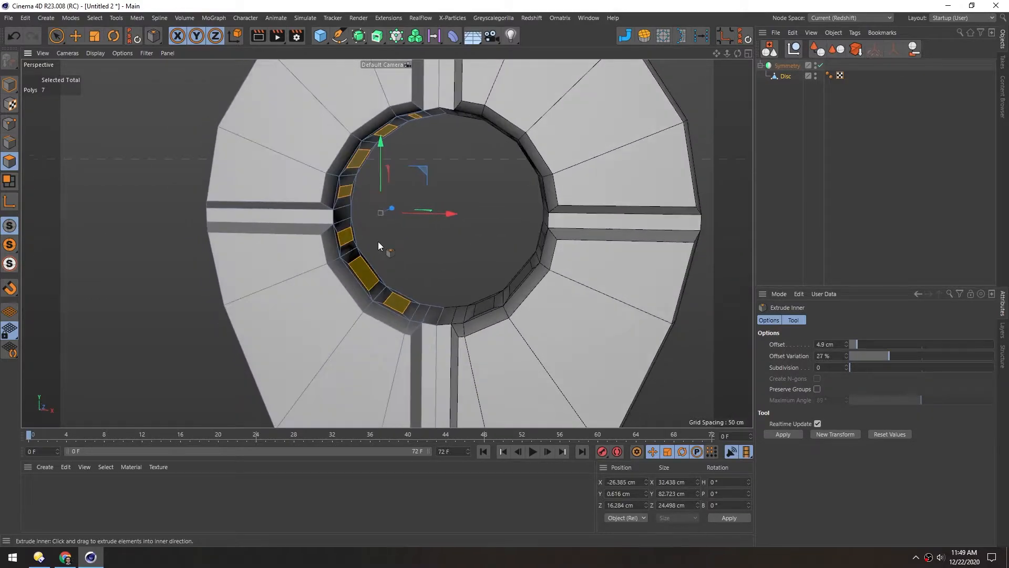
# Push the inset hole-wall polygons slightly toward the hole's center with Normal Move.
pyautogui.rightClick(373, 276)
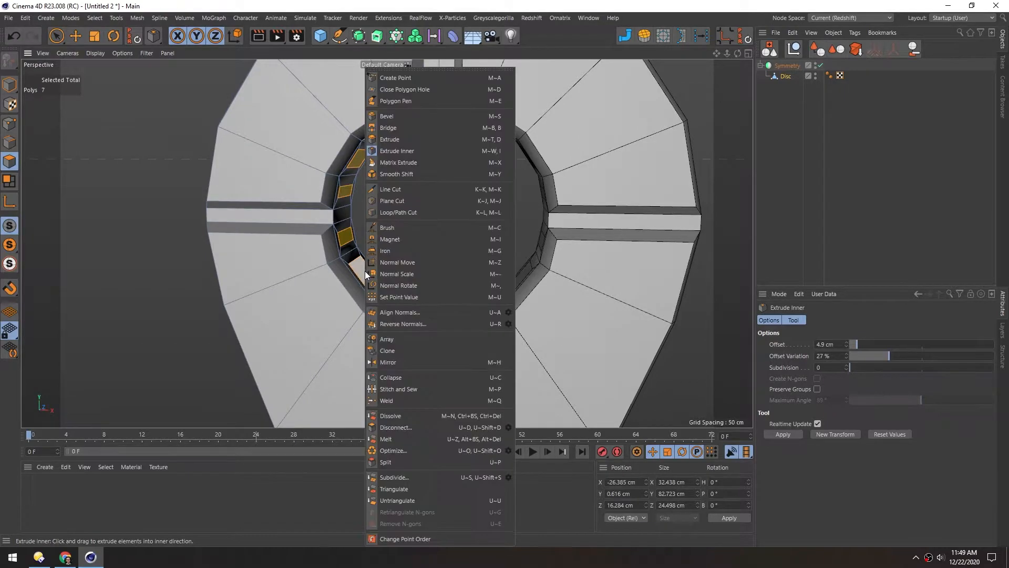
pyautogui.click(397, 263)
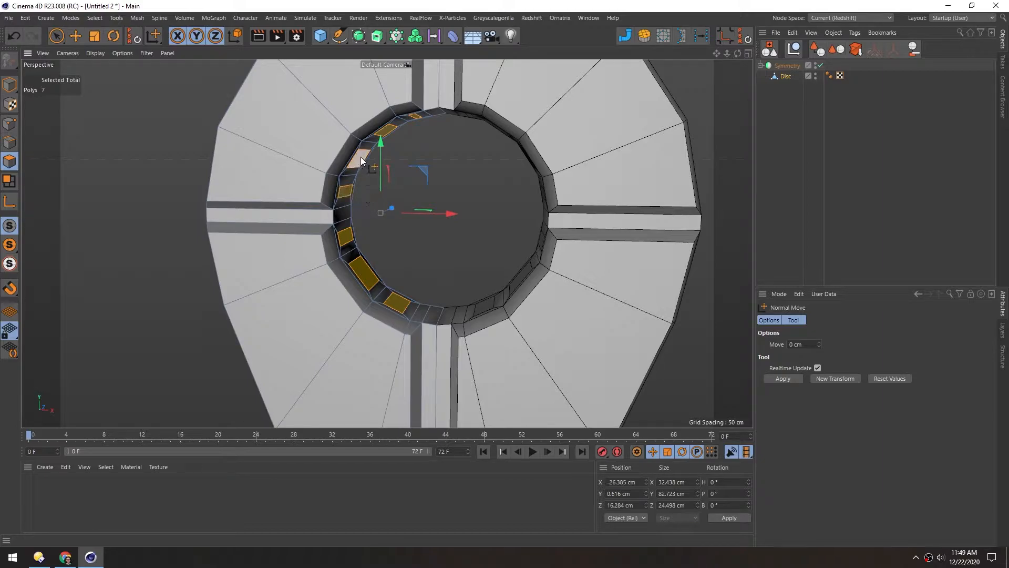
pyautogui.moveTo(410, 251)
pyautogui.mouseDown()
pyautogui.moveTo(520, 250)
pyautogui.moveTo(402, 242)
pyautogui.mouseUp()
# Extrude the raised hole-wall polygons a further 5.7 cm into the hole.
pyautogui.press('d')
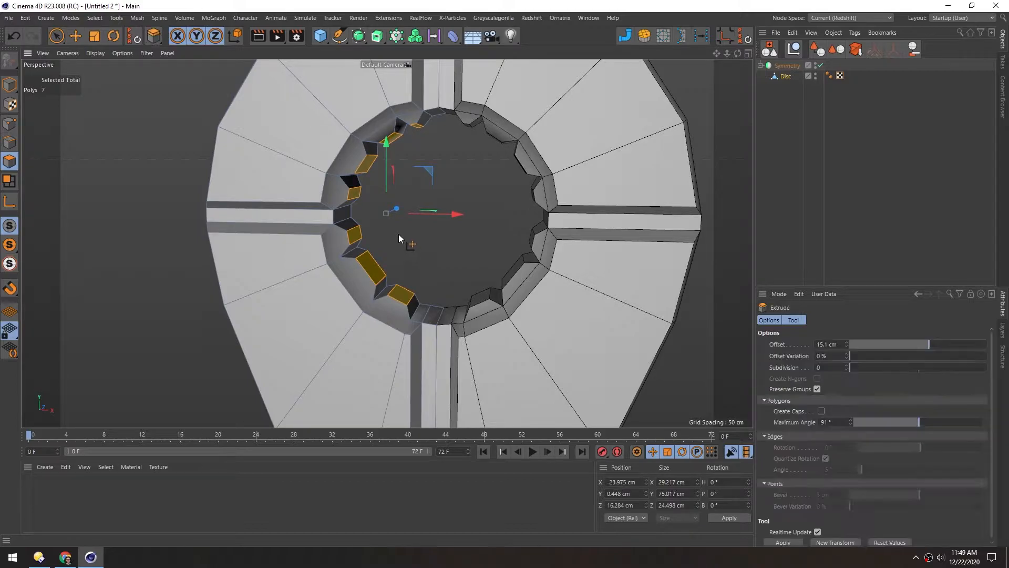
pyautogui.moveTo(289, 240)
pyautogui.keyDown('alt'); pyautogui.mouseDown()
pyautogui.moveTo(311, 228)
pyautogui.moveTo(291, 238)
pyautogui.mouseUp(); pyautogui.keyUp('alt')
pyautogui.moveTo(430, 242); pyautogui.dragTo(458, 241)
# Scale the extruded hole-wall polygons to 33.7% with Normal Scale to taper the teeth, then clear the object selection.
pyautogui.rightClick(386, 262)
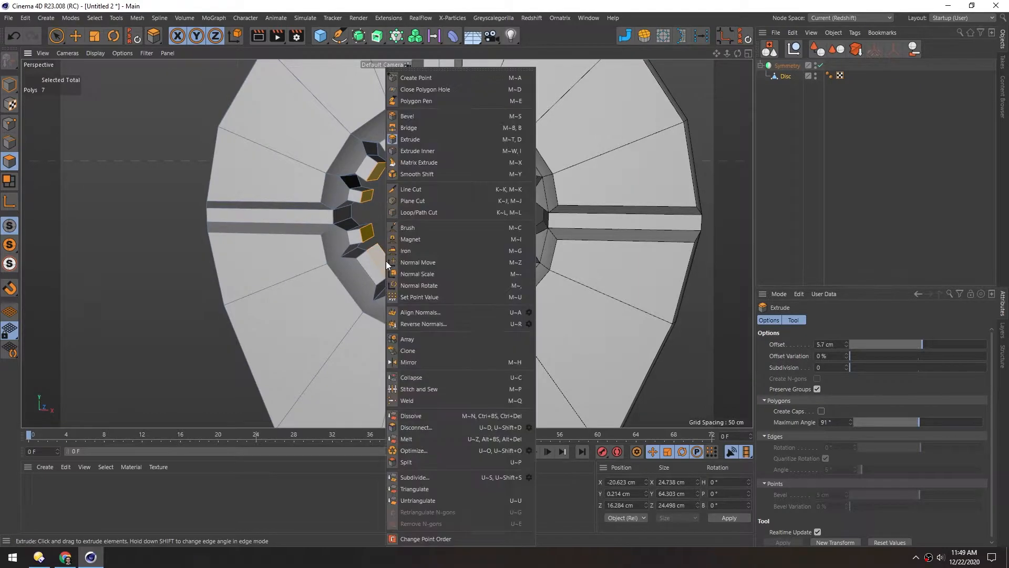
pyautogui.click(411, 275)
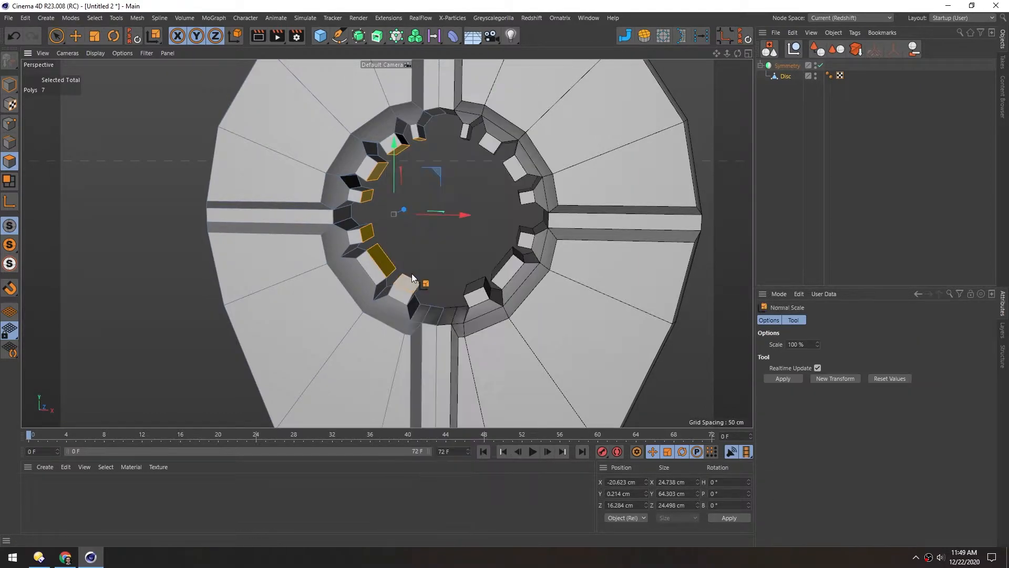
pyautogui.moveTo(472, 244); pyautogui.dragTo(317, 263)
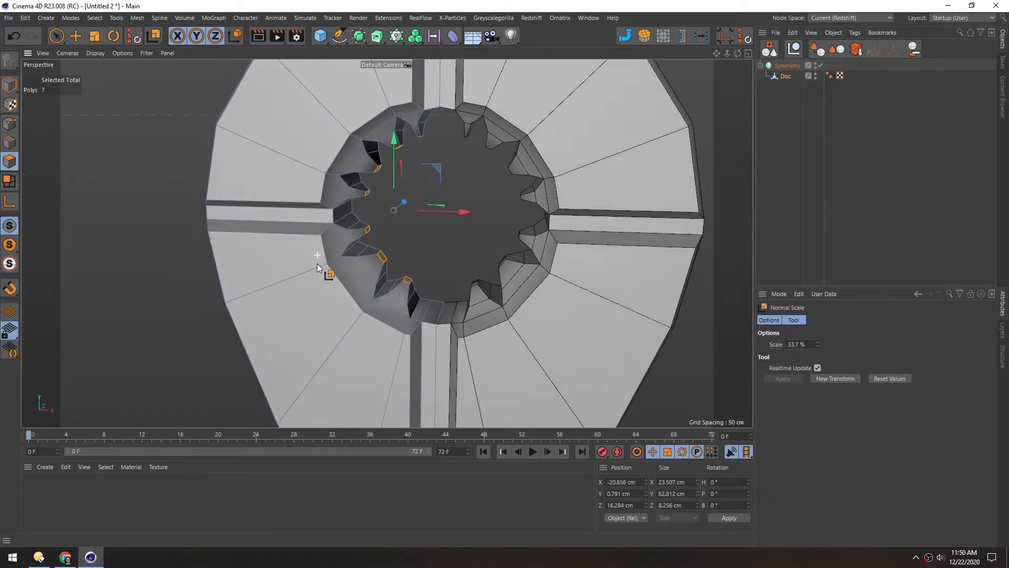
pyautogui.click(9, 84)
pyautogui.keyDown('alt'); pyautogui.moveTo(168, 216); pyautogui.dragTo(124, 211, button='right'); pyautogui.keyUp('alt')
pyautogui.press('e')
pyautogui.click(121, 210)
pyautogui.moveTo(314, 257)
pyautogui.keyDown('alt'); pyautogui.mouseDown()
pyautogui.moveTo(342, 251)
pyautogui.moveTo(320, 271)
pyautogui.mouseUp(); pyautogui.keyUp('alt')
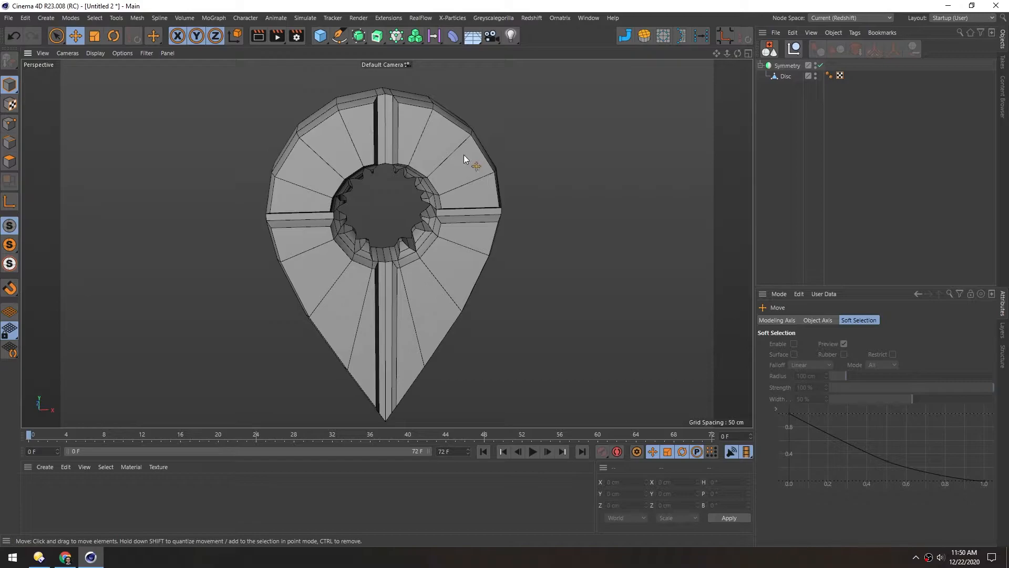
pyautogui.keyDown('alt'); pyautogui.moveTo(381, 91); pyautogui.dragTo(401, 121, button='right'); pyautogui.keyUp('alt')
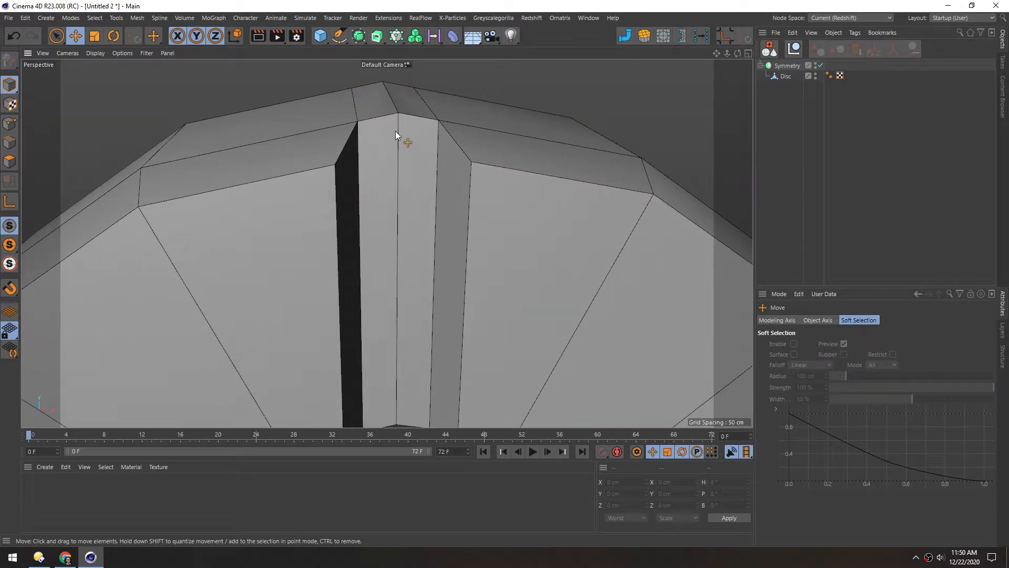
# Cut an edge loop into the half disc's upper vertical groove, very close to the symmetry seam.
pyautogui.moveTo(379, 181)
pyautogui.keyDown('alt'); pyautogui.mouseDown()
pyautogui.moveTo(358, 148)
pyautogui.moveTo(366, 127)
pyautogui.moveTo(428, 163)
pyautogui.moveTo(386, 163)
pyautogui.moveTo(385, 146)
pyautogui.mouseUp(); pyautogui.keyUp('alt')
pyautogui.press('n')
pyautogui.press('b')
pyautogui.click(785, 75)
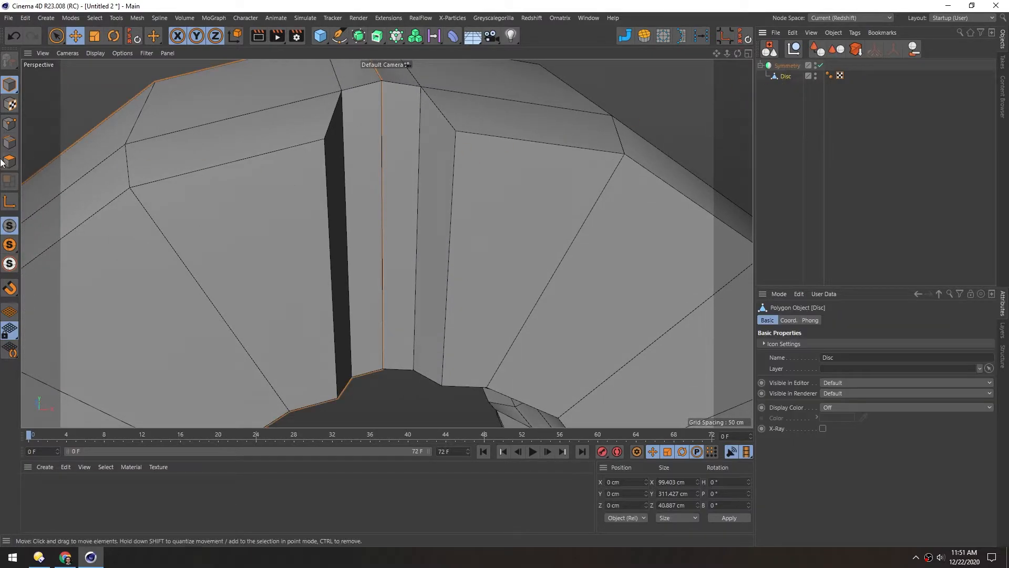
pyautogui.click(9, 142)
pyautogui.keyDown('alt'); pyautogui.moveTo(342, 127); pyautogui.dragTo(364, 173, button='middle'); pyautogui.keyUp('alt')
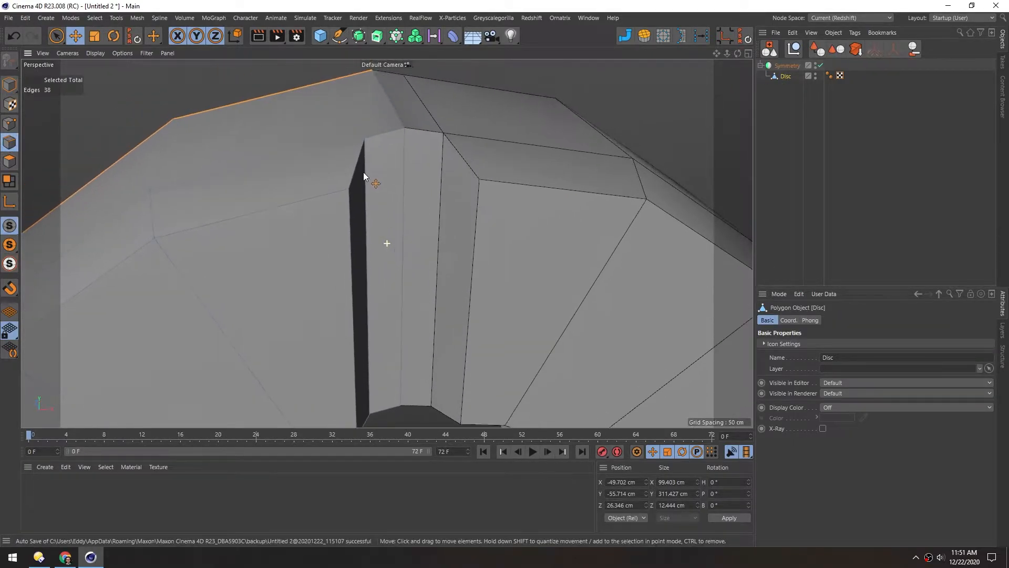
pyautogui.keyDown('alt'); pyautogui.moveTo(364, 174); pyautogui.dragTo(366, 162); pyautogui.keyUp('alt')
pyautogui.press('k')
pyautogui.press('l')
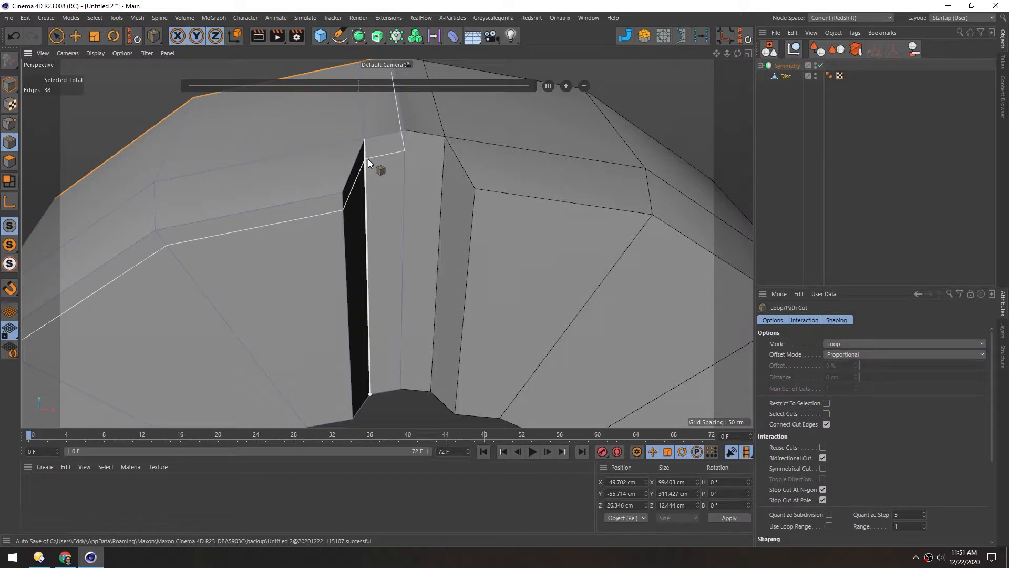
pyautogui.keyDown('alt'); pyautogui.moveTo(386, 126); pyautogui.dragTo(381, 150); pyautogui.keyUp('alt')
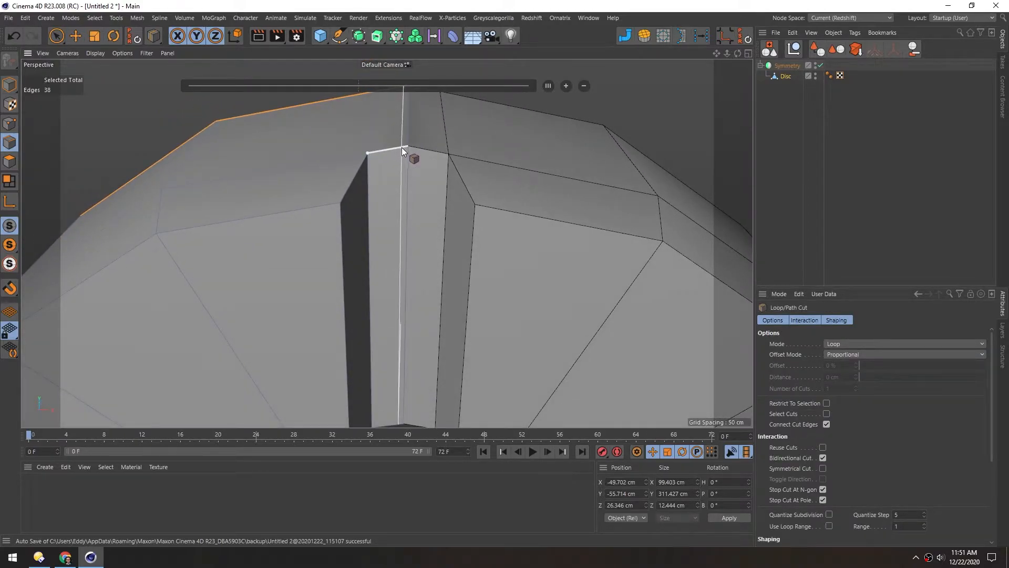
pyautogui.click(402, 147)
# Cut a matching edge loop close to the symmetry seam along the lower vertical groove.
pyautogui.keyDown('alt'); pyautogui.moveTo(360, 197); pyautogui.dragTo(310, 108); pyautogui.keyUp('alt')
pyautogui.keyDown('alt'); pyautogui.moveTo(336, 118); pyautogui.dragTo(298, 153, button='right'); pyautogui.keyUp('alt')
pyautogui.keyDown('alt'); pyautogui.moveTo(306, 386); pyautogui.dragTo(308, 240, button='middle'); pyautogui.keyUp('alt')
pyautogui.keyDown('alt'); pyautogui.moveTo(373, 225); pyautogui.dragTo(501, 206, button='right'); pyautogui.keyUp('alt')
pyautogui.click(428, 231)
# Select the seam edges of the lower and upper vertical grooves and push them back along Z by about 1.2 cm.
pyautogui.keyDown('alt'); pyautogui.moveTo(342, 227); pyautogui.dragTo(311, 235, button='right'); pyautogui.keyUp('alt')
pyautogui.keyDown('alt'); pyautogui.moveTo(311, 235); pyautogui.dragTo(286, 206); pyautogui.keyUp('alt')
pyautogui.press('e')
pyautogui.click(400, 235)
pyautogui.keyDown('alt'); pyautogui.moveTo(400, 234); pyautogui.dragTo(239, 244, button='right'); pyautogui.keyUp('alt')
pyautogui.keyDown('alt'); pyautogui.moveTo(259, 122); pyautogui.dragTo(285, 323, button='middle'); pyautogui.keyUp('alt')
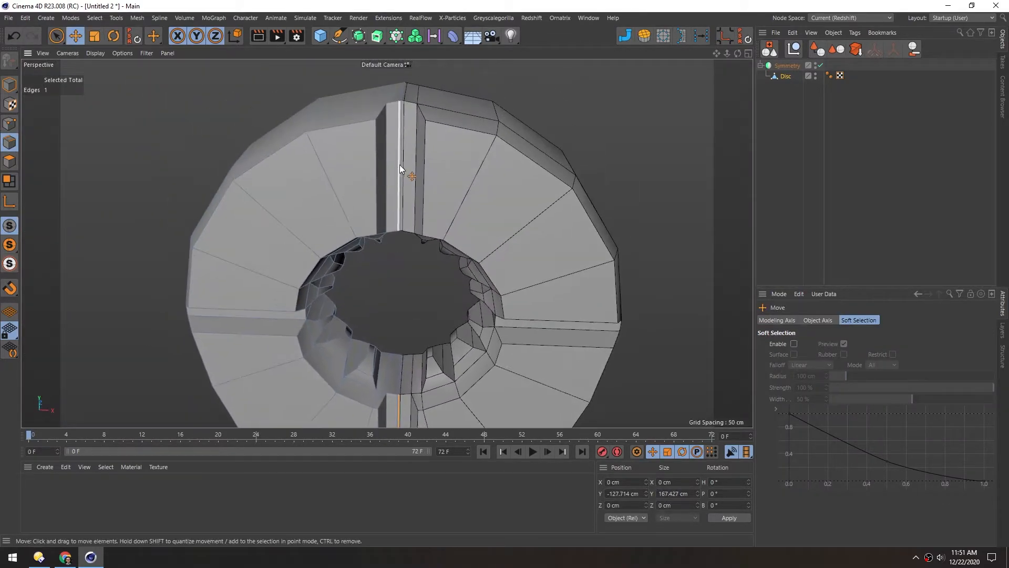
pyautogui.keyDown('alt'); pyautogui.moveTo(399, 165); pyautogui.dragTo(467, 139, button='right'); pyautogui.keyUp('alt')
pyautogui.keyDown('shift'); pyautogui.click(405, 181); pyautogui.keyUp('shift')
pyautogui.keyDown('alt'); pyautogui.moveTo(316, 194); pyautogui.dragTo(354, 156); pyautogui.keyUp('alt')
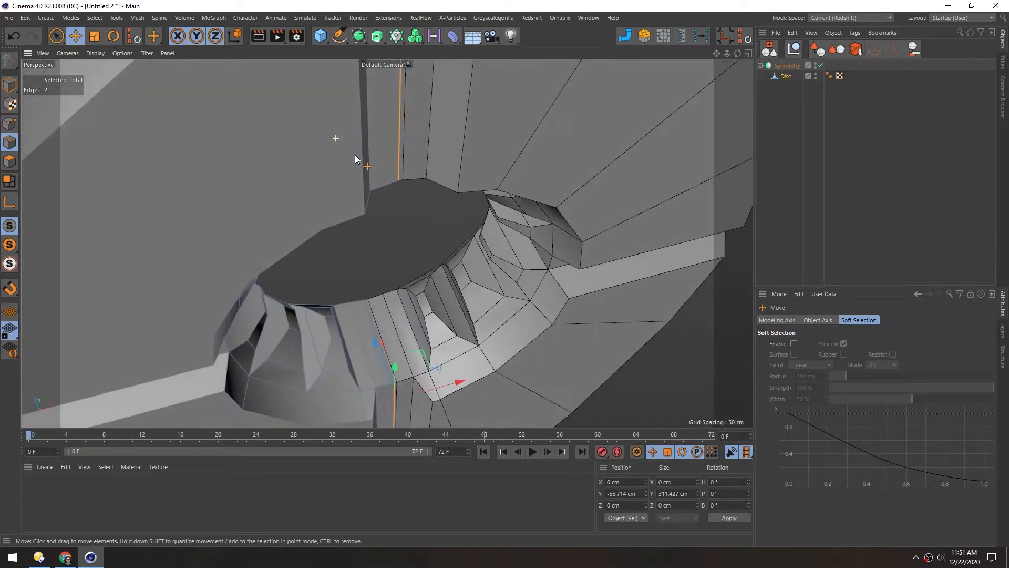
pyautogui.keyDown('alt'); pyautogui.moveTo(353, 373); pyautogui.dragTo(347, 326, button='middle'); pyautogui.keyUp('alt')
pyautogui.keyDown('alt'); pyautogui.moveTo(347, 326); pyautogui.dragTo(321, 339, button='right'); pyautogui.keyUp('alt')
pyautogui.keyDown('alt'); pyautogui.moveTo(339, 321); pyautogui.dragTo(345, 330, button='middle'); pyautogui.keyUp('alt')
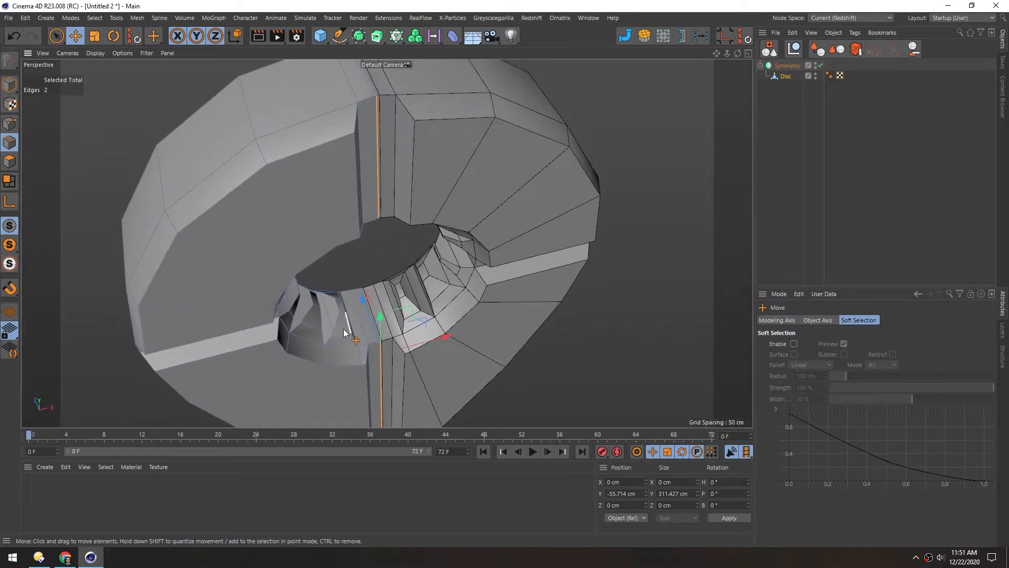
pyautogui.moveTo(355, 304); pyautogui.dragTo(360, 300)
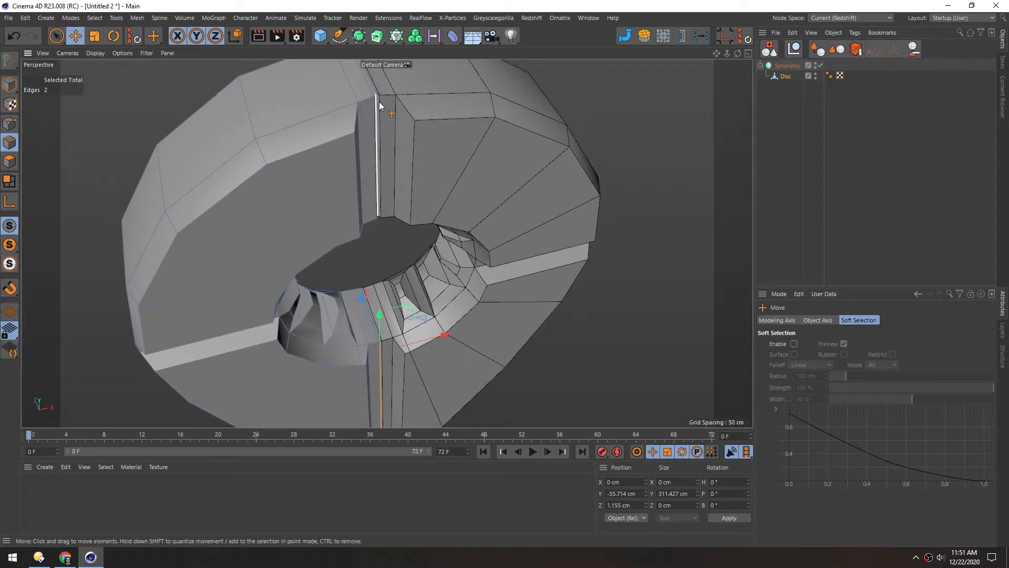
# Examine the indented center line along the vertical grooves and the shape's pointed lower tip in Model mode.
pyautogui.moveTo(276, 177)
pyautogui.keyDown('alt'); pyautogui.mouseDown()
pyautogui.moveTo(300, 200)
pyautogui.moveTo(273, 184)
pyautogui.mouseUp(); pyautogui.keyUp('alt')
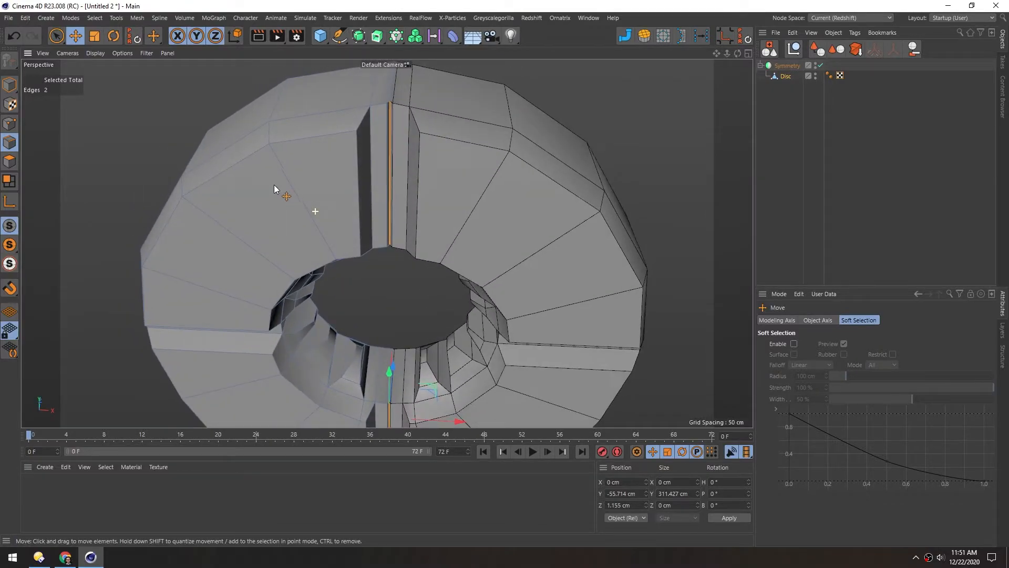
pyautogui.click(9, 85)
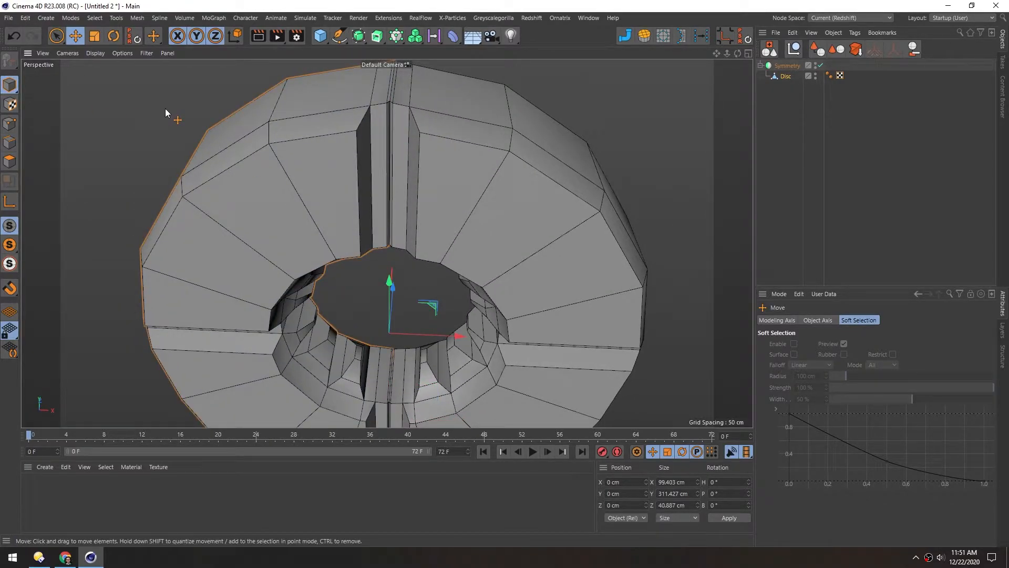
pyautogui.keyDown('alt'); pyautogui.moveTo(165, 108); pyautogui.dragTo(315, 227); pyautogui.keyUp('alt')
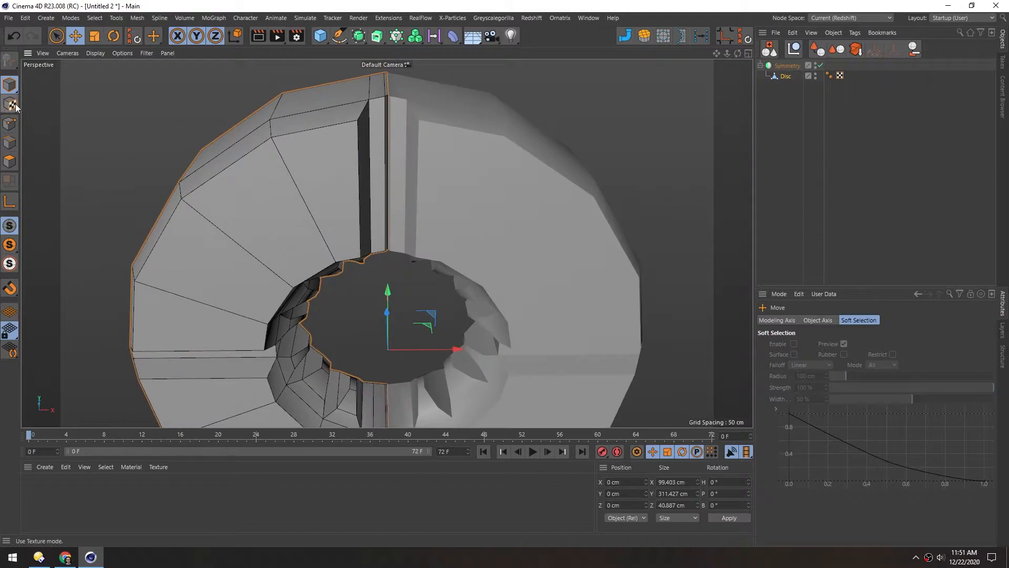
pyautogui.click(773, 138)
pyautogui.scroll(-4, 399, 226)
pyautogui.keyDown('alt'); pyautogui.moveTo(261, 362); pyautogui.dragTo(316, 237, button='middle'); pyautogui.keyUp('alt')
pyautogui.keyDown('alt'); pyautogui.moveTo(351, 253); pyautogui.dragTo(400, 193); pyautogui.keyUp('alt')
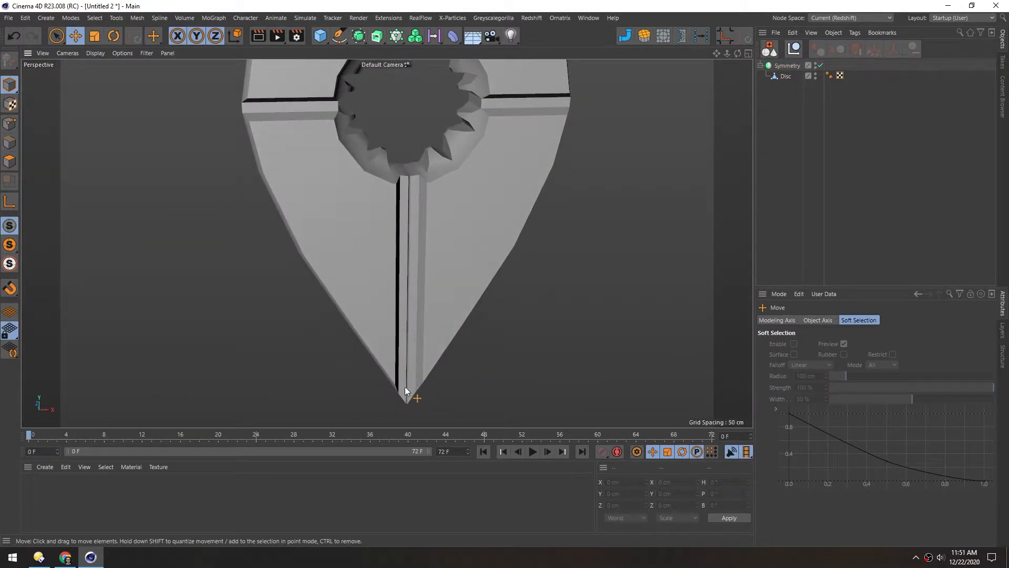
pyautogui.keyDown('alt'); pyautogui.moveTo(320, 148); pyautogui.dragTo(295, 239, button='middle'); pyautogui.keyUp('alt')
pyautogui.keyDown('alt'); pyautogui.moveTo(320, 346); pyautogui.dragTo(334, 200, button='middle'); pyautogui.keyUp('alt')
pyautogui.moveTo(334, 201)
pyautogui.keyDown('alt'); pyautogui.mouseDown()
pyautogui.moveTo(368, 242)
pyautogui.moveTo(346, 222)
pyautogui.moveTo(374, 207)
pyautogui.mouseUp(); pyautogui.keyUp('alt')
pyautogui.moveTo(371, 273)
pyautogui.keyDown('alt'); pyautogui.mouseDown()
pyautogui.moveTo(389, 254)
pyautogui.moveTo(397, 280)
pyautogui.moveTo(377, 301)
pyautogui.mouseUp(); pyautogui.keyUp('alt')
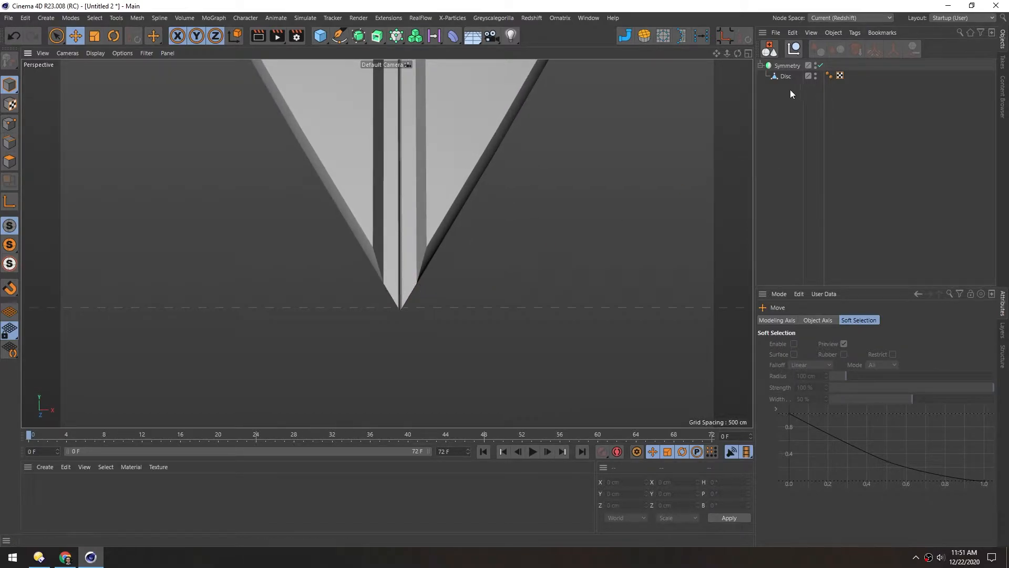
# In the Front view, select the half disc's lower tip points and scale them flat vertically, with the modeling axis Y at 100%.
pyautogui.click(782, 76)
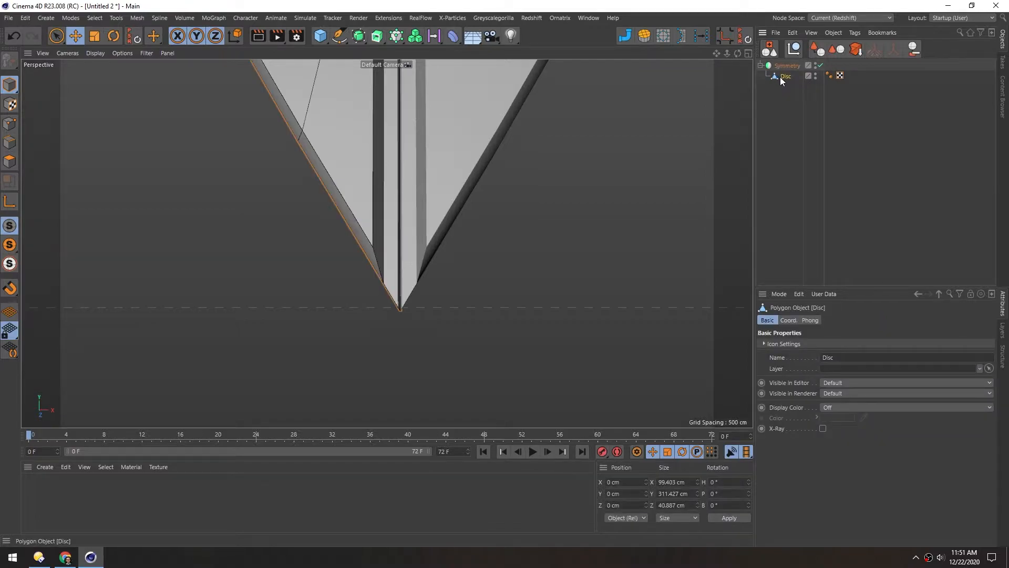
pyautogui.click(10, 124)
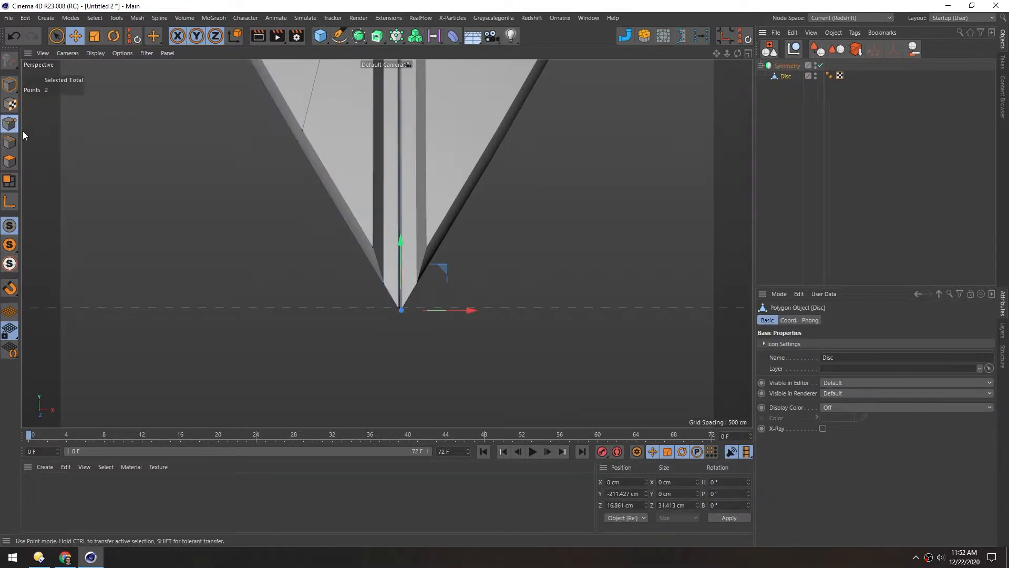
pyautogui.middleClick(300, 282)
pyautogui.middleClick(435, 372)
pyautogui.scroll(8, 368, 279)
pyautogui.scroll(5, 395, 292)
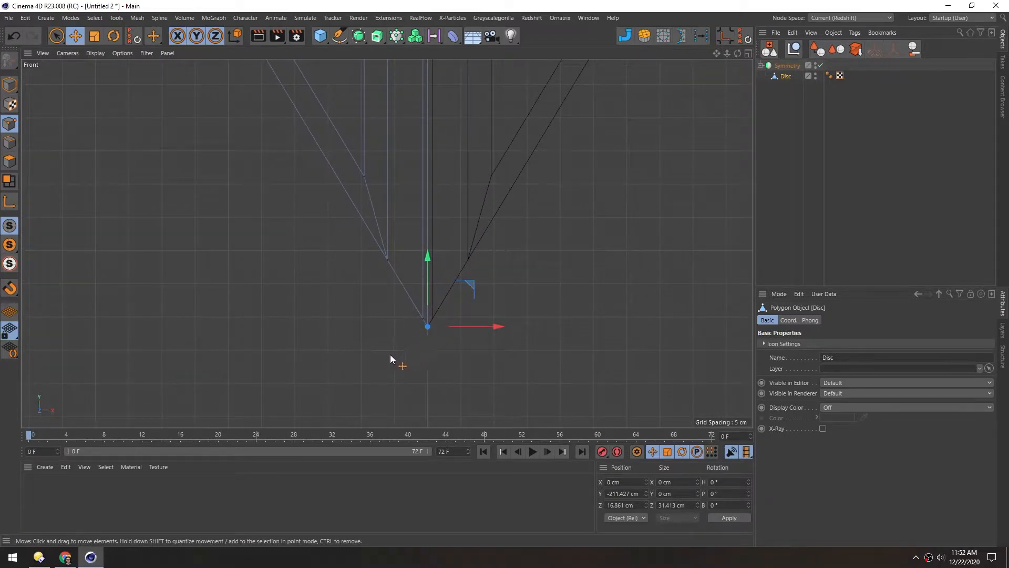
pyautogui.press('0')
pyautogui.moveTo(358, 366); pyautogui.dragTo(472, 295)
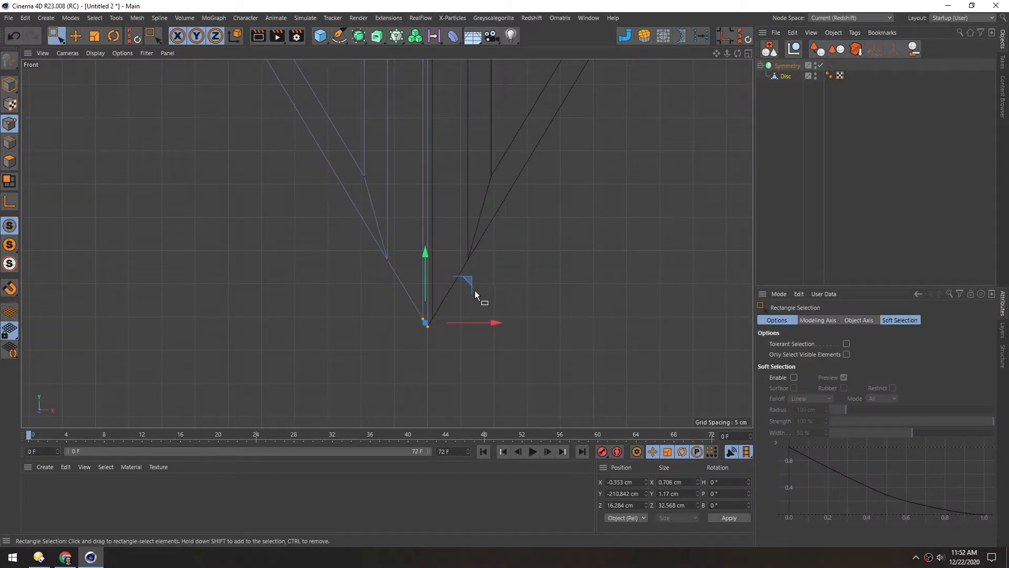
pyautogui.moveTo(465, 366); pyautogui.dragTo(342, 254)
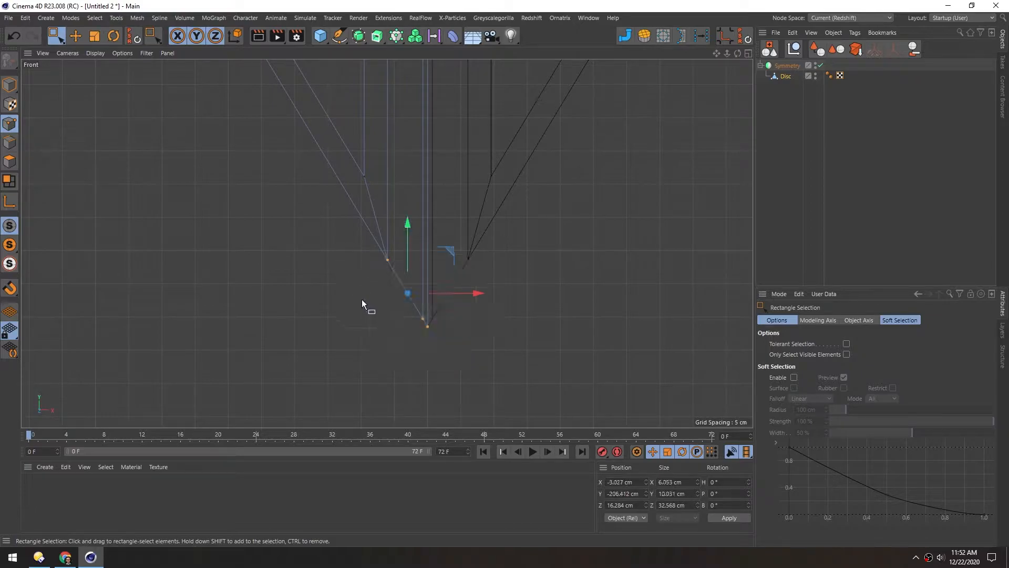
pyautogui.press('t')
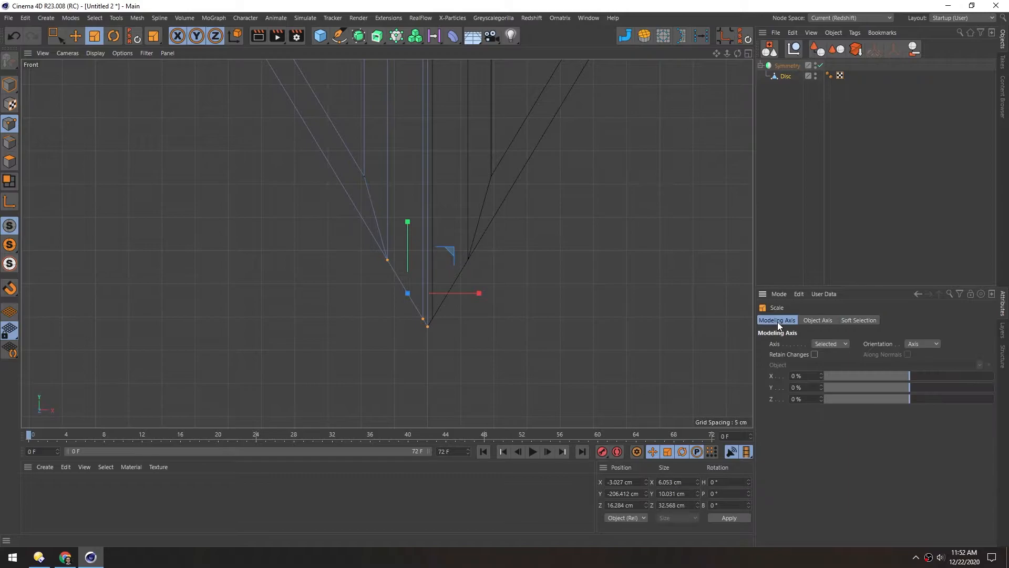
pyautogui.moveTo(909, 385); pyautogui.dragTo(994, 386)
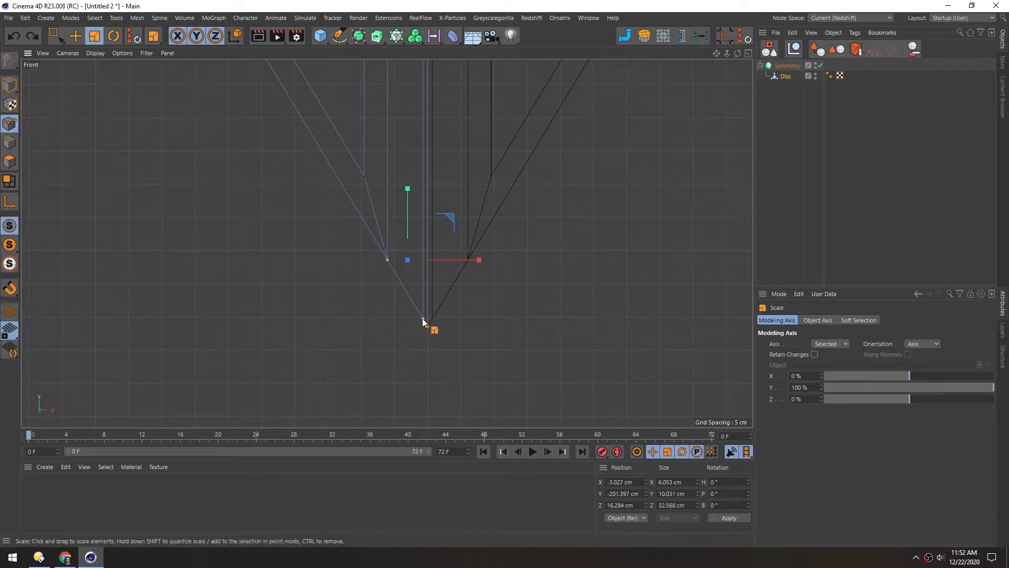
pyautogui.moveTo(406, 190); pyautogui.dragTo(408, 262)
pyautogui.scroll(3, 465, 260)
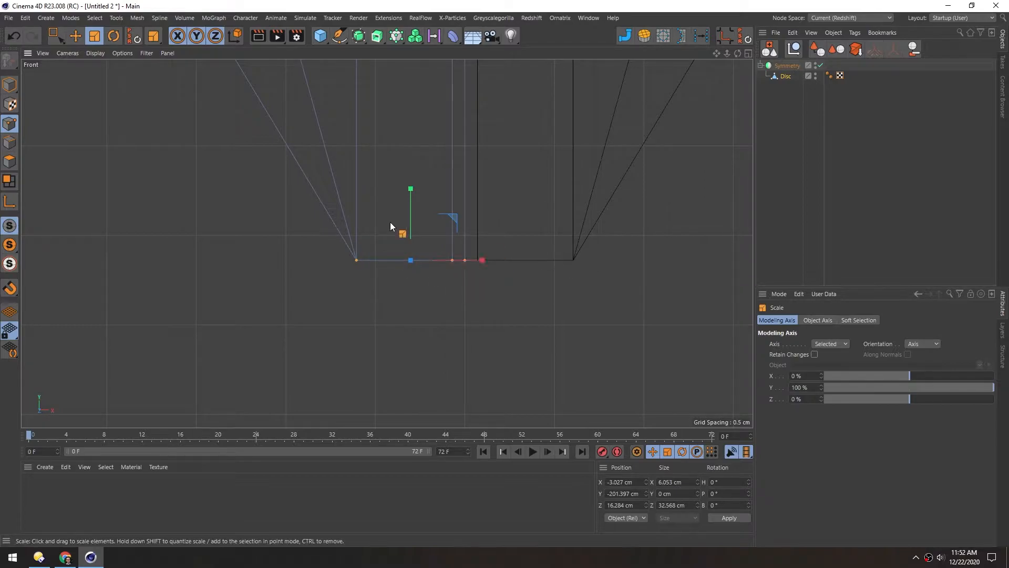
# Return to the perspective view and examine the flattened tip, the hole's teeth and the side grooves.
pyautogui.click(9, 84)
pyautogui.scroll(-5, 445, 272)
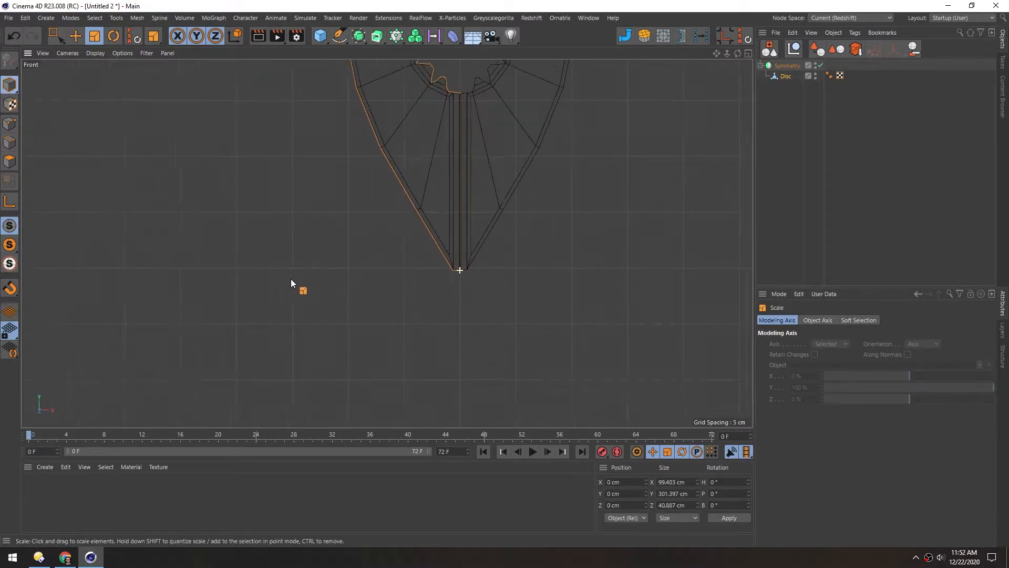
pyautogui.press('F1')
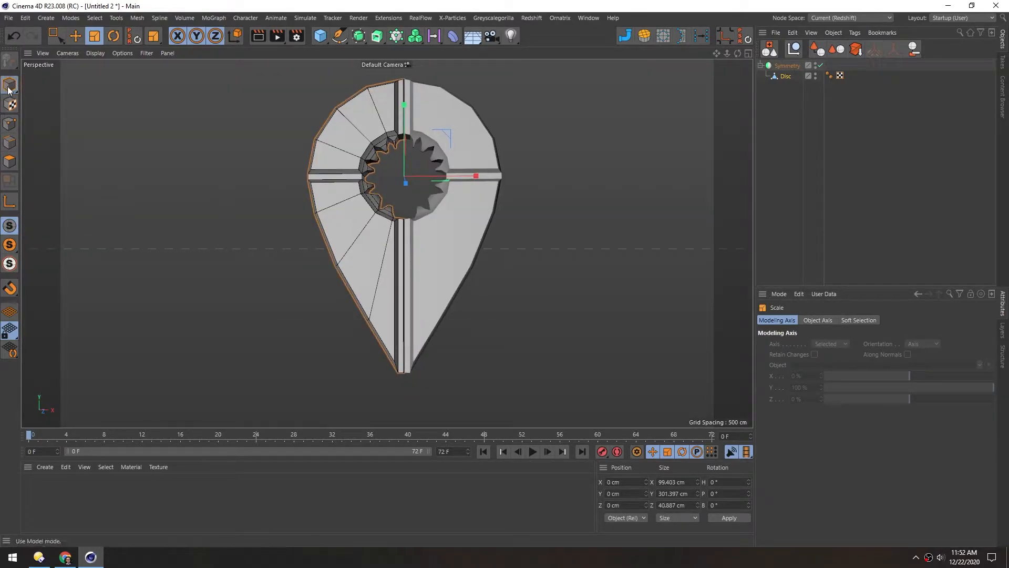
pyautogui.press('e')
pyautogui.click(211, 152)
pyautogui.keyDown('alt'); pyautogui.moveTo(320, 215); pyautogui.dragTo(322, 226, button='middle'); pyautogui.keyUp('alt')
pyautogui.keyDown('alt'); pyautogui.moveTo(321, 226); pyautogui.dragTo(332, 229); pyautogui.keyUp('alt')
pyautogui.keyDown('alt'); pyautogui.moveTo(320, 203); pyautogui.dragTo(355, 203, button='right'); pyautogui.keyUp('alt')
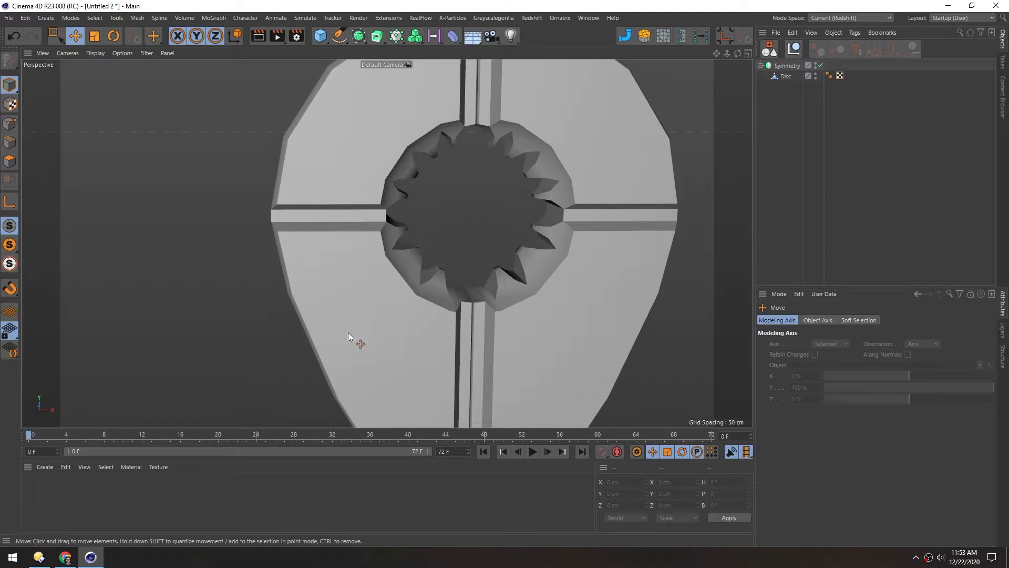
pyautogui.keyDown('alt'); pyautogui.moveTo(310, 254); pyautogui.dragTo(334, 253); pyautogui.keyUp('alt')
pyautogui.click(305, 216)
pyautogui.keyDown('alt'); pyautogui.moveTo(306, 215); pyautogui.dragTo(334, 203, button='right'); pyautogui.keyUp('alt')
pyautogui.keyDown('alt'); pyautogui.moveTo(295, 213); pyautogui.dragTo(339, 212); pyautogui.keyUp('alt')
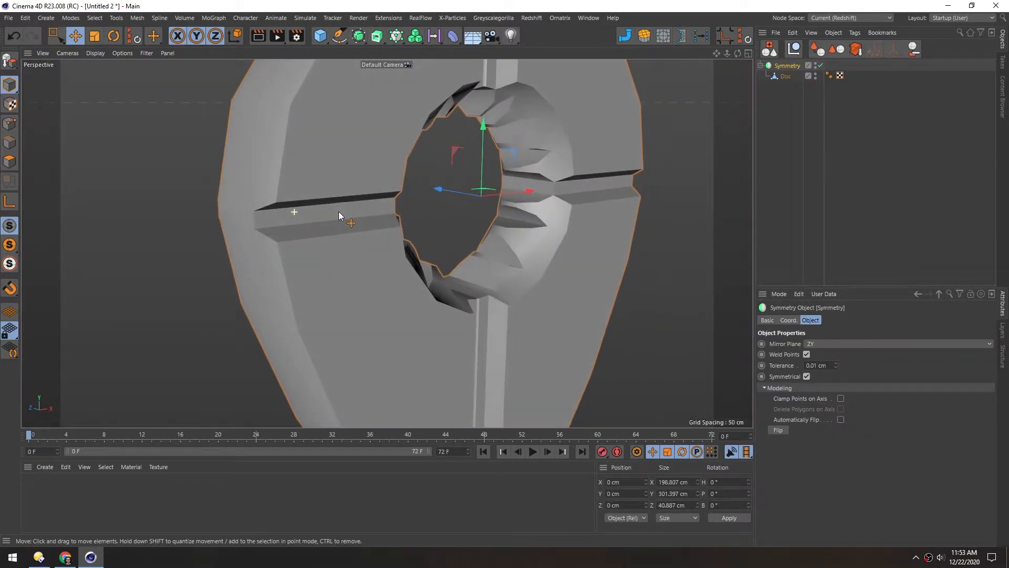
# Cut an edge loop at 50% offset along the middle of the half disc's horizontal side groove.
pyautogui.click(784, 77)
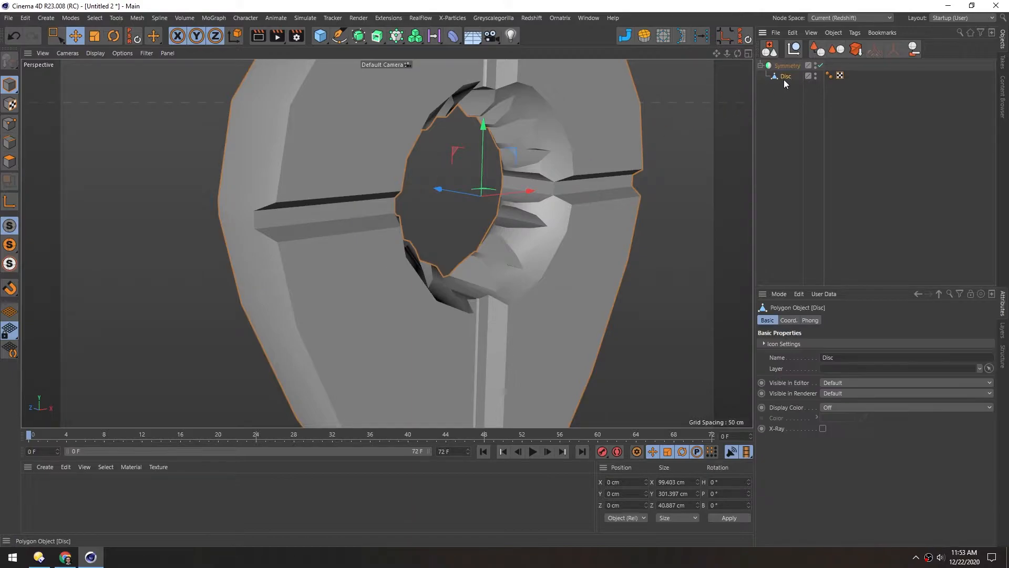
pyautogui.click(10, 142)
pyautogui.press('k')
pyautogui.press('l')
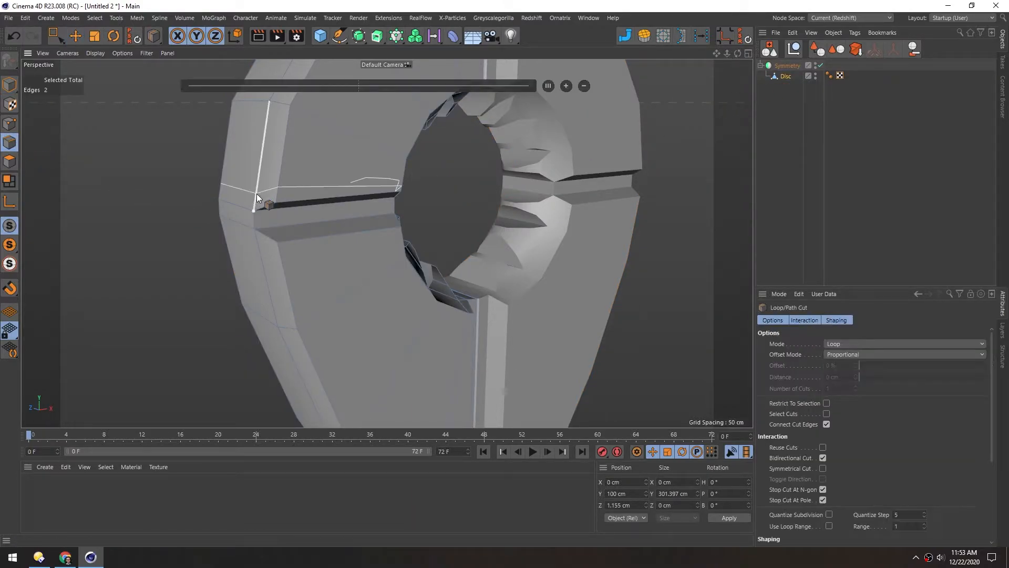
pyautogui.keyDown('alt'); pyautogui.moveTo(247, 200); pyautogui.dragTo(420, 173, button='right'); pyautogui.keyUp('alt')
pyautogui.keyDown('alt'); pyautogui.moveTo(421, 198); pyautogui.dragTo(292, 182); pyautogui.keyUp('alt')
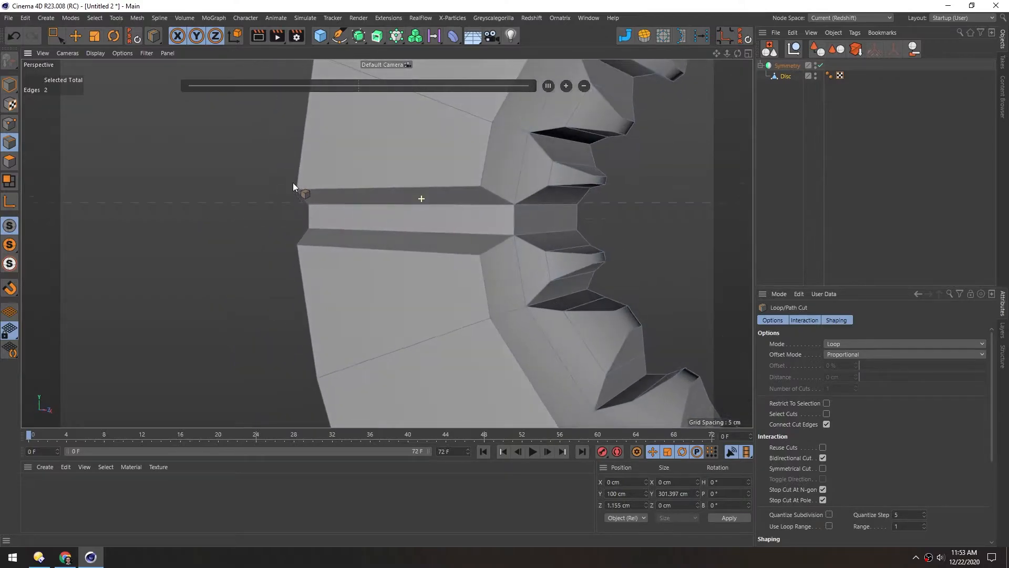
pyautogui.click(515, 222)
pyautogui.keyDown('alt'); pyautogui.moveTo(386, 239); pyautogui.dragTo(428, 228); pyautogui.keyUp('alt')
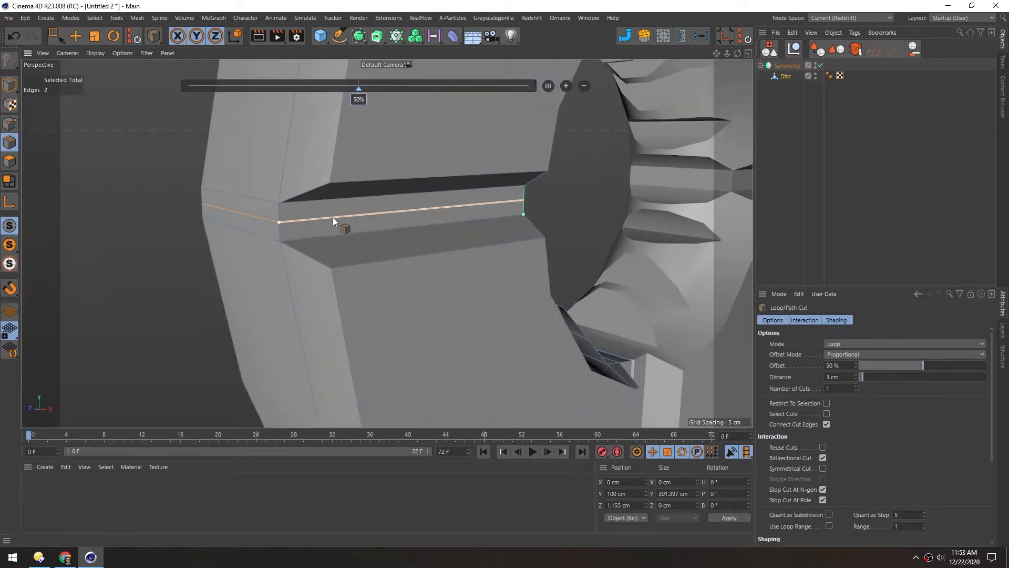
# Bevel the side groove's middle edge loop as a chamfer with a 0.43 cm offset and one subdivision.
pyautogui.press('m')
pyautogui.press('s')
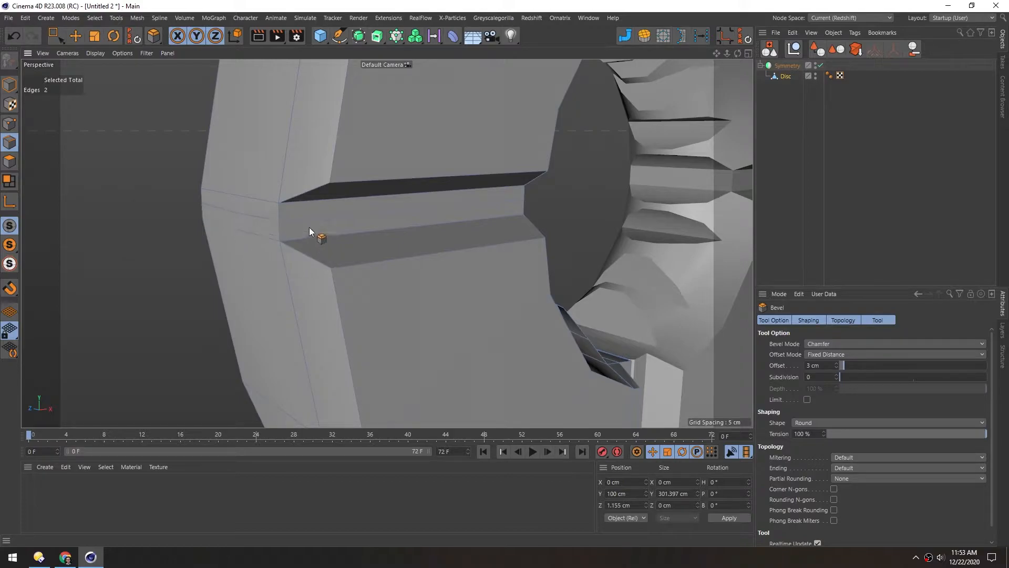
pyautogui.keyDown('shift'); pyautogui.click(430, 219); pyautogui.keyUp('shift')
pyautogui.moveTo(430, 219)
pyautogui.keyDown('alt'); pyautogui.mouseDown()
pyautogui.moveTo(301, 212)
pyautogui.moveTo(437, 225)
pyautogui.mouseUp(); pyautogui.keyUp('alt')
pyautogui.moveTo(151, 243); pyautogui.dragTo(179, 243)
pyautogui.keyDown('alt'); pyautogui.moveTo(469, 198); pyautogui.dragTo(316, 196); pyautogui.keyUp('alt')
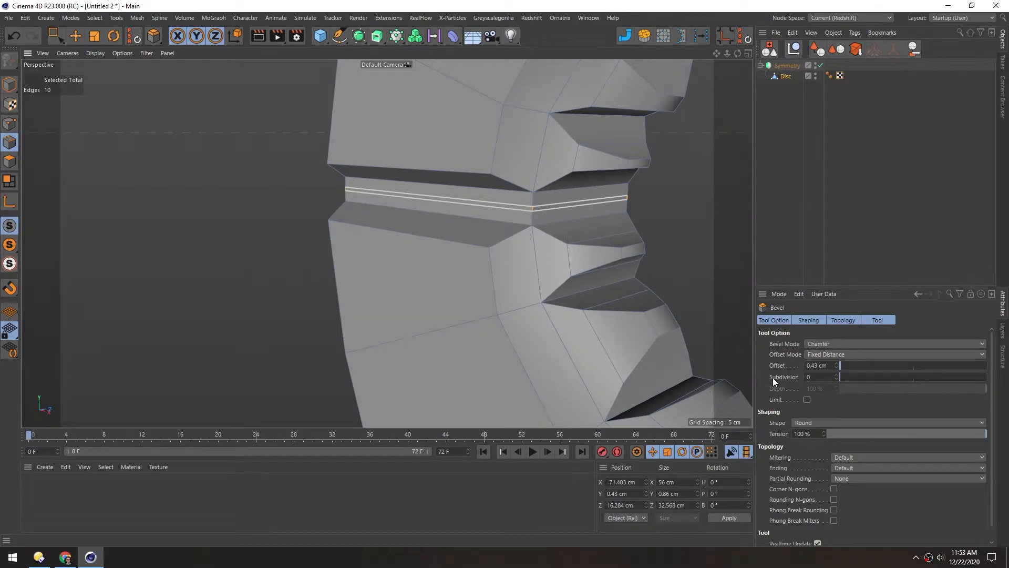
pyautogui.click(836, 374)
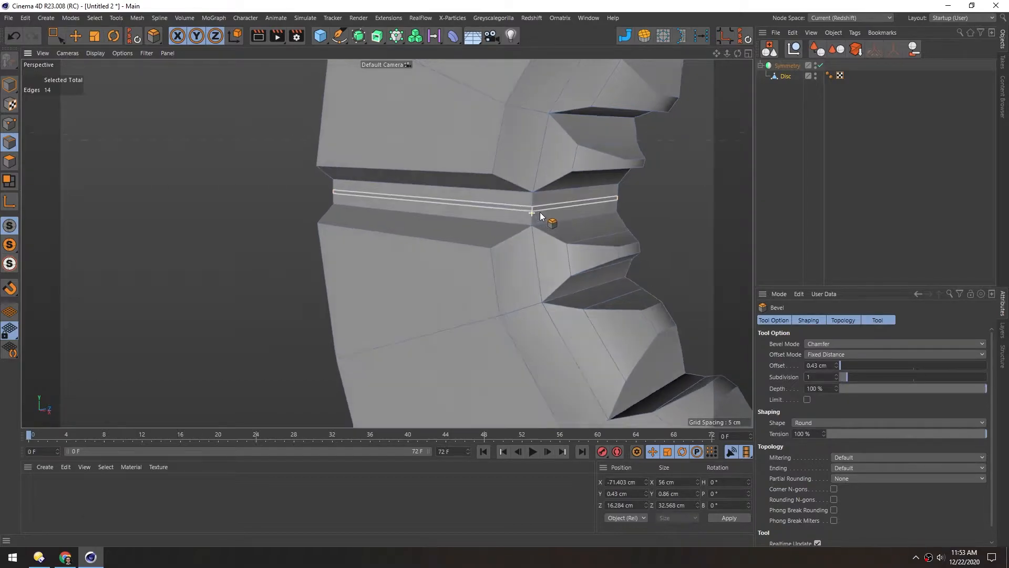
pyautogui.scroll(5, 540, 212)
pyautogui.scroll(5, 651, 197)
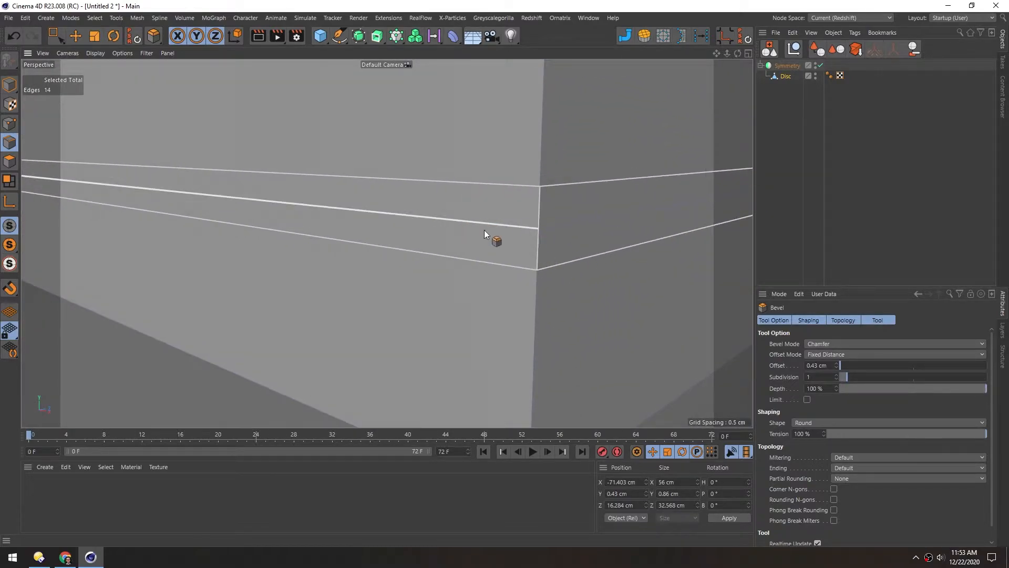
pyautogui.scroll(-8, 399, 266)
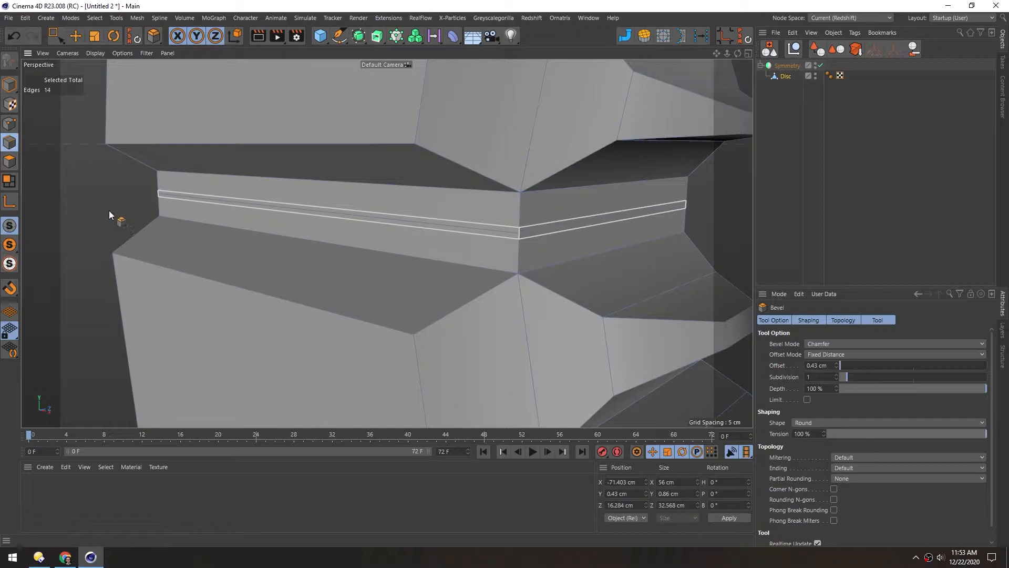
# Push the front center edge of the beveled side groove about 0.54 cm inward along Z.
pyautogui.press('e')
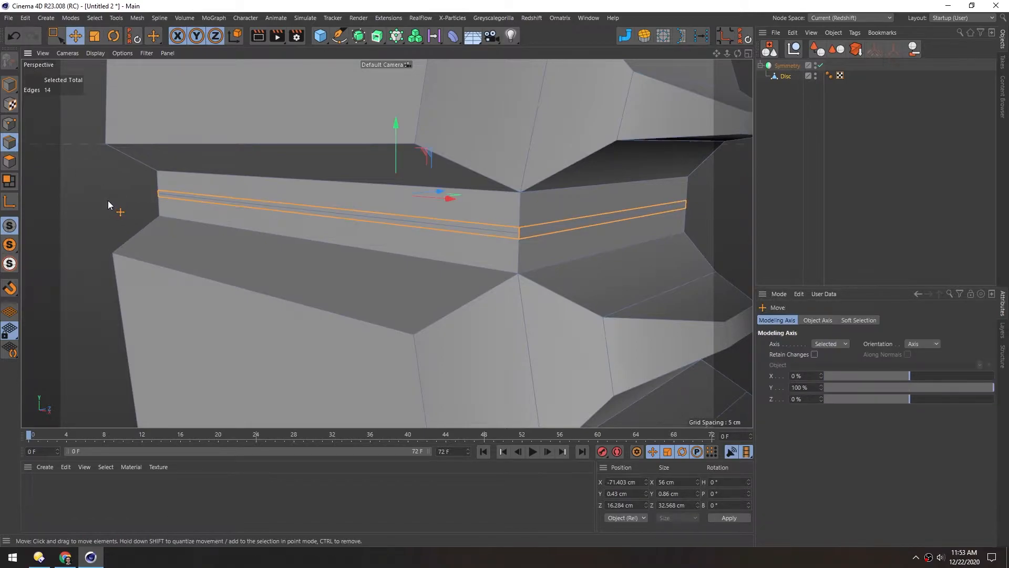
pyautogui.click(370, 216)
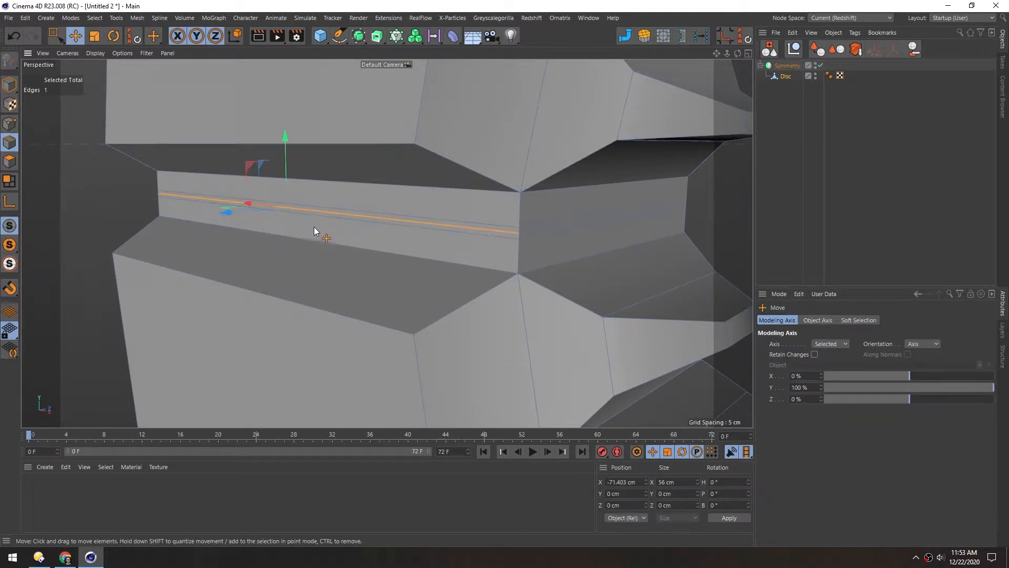
pyautogui.moveTo(225, 230)
pyautogui.keyDown('alt'); pyautogui.mouseDown()
pyautogui.moveTo(279, 234)
pyautogui.moveTo(232, 227)
pyautogui.mouseUp(); pyautogui.keyUp('alt')
pyautogui.keyDown('alt'); pyautogui.moveTo(355, 283); pyautogui.dragTo(402, 258); pyautogui.keyUp('alt')
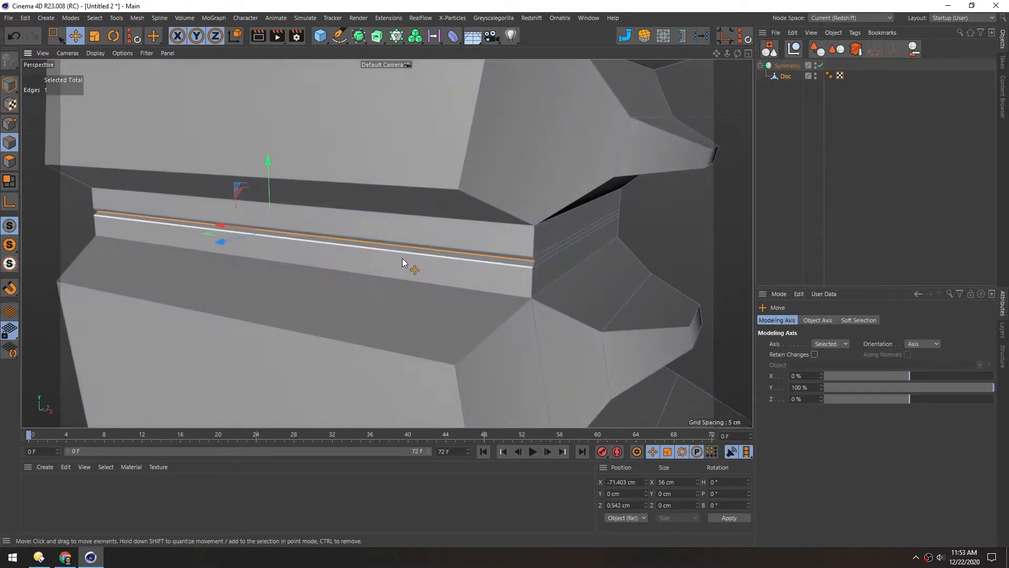
pyautogui.keyDown('alt'); pyautogui.moveTo(465, 241); pyautogui.dragTo(439, 245); pyautogui.keyUp('alt')
# Indent the side groove's center edges on the hole wall and on the outer rim, the latter by about 0.43 cm.
pyautogui.click(488, 260)
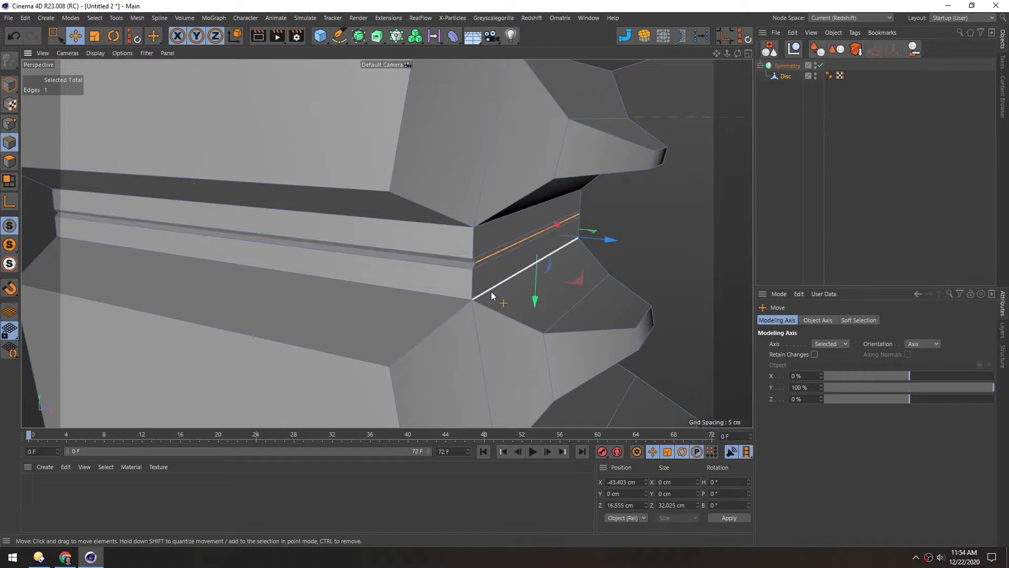
pyautogui.moveTo(616, 240); pyautogui.dragTo(611, 241)
pyautogui.keyDown('alt'); pyautogui.moveTo(299, 225); pyautogui.dragTo(111, 231); pyautogui.keyUp('alt')
pyautogui.click(187, 244)
pyautogui.scroll(-6, 398, 234)
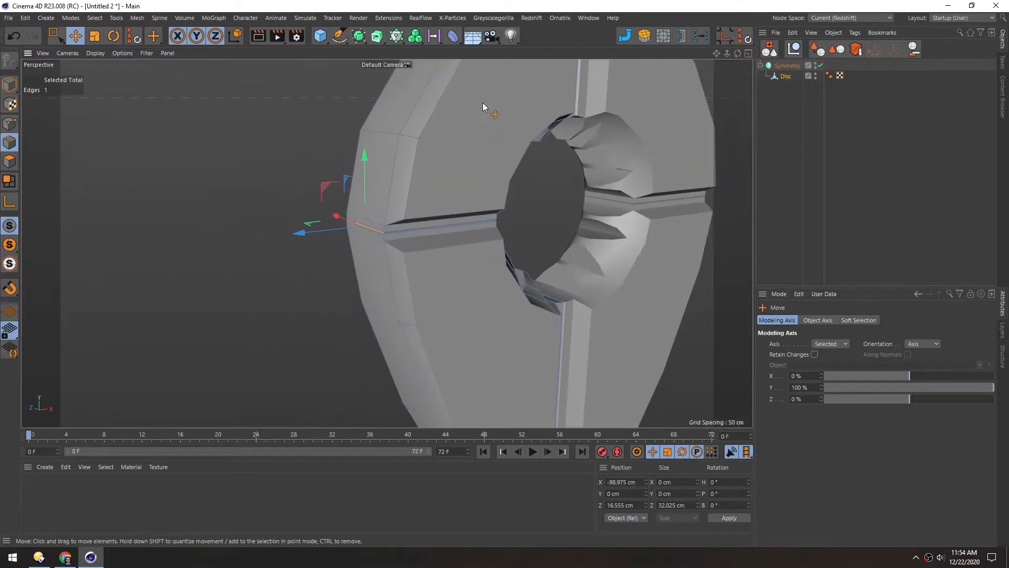
# Select the vertical groove's center edge on the top rim and lower it about 1 cm along Y in world coordinates.
pyautogui.keyDown('alt'); pyautogui.moveTo(475, 109); pyautogui.dragTo(383, 252, button='middle'); pyautogui.keyUp('alt')
pyautogui.keyDown('alt'); pyautogui.moveTo(383, 252); pyautogui.dragTo(465, 128); pyautogui.keyUp('alt')
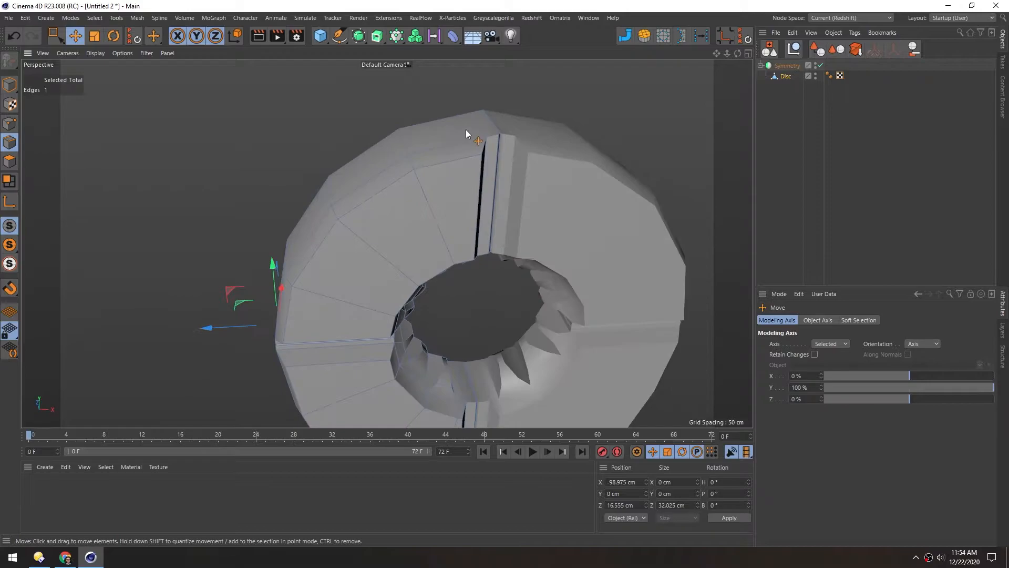
pyautogui.scroll(5, 465, 128)
pyautogui.keyDown('alt'); pyautogui.moveTo(567, 118); pyautogui.dragTo(636, 116, button='right'); pyautogui.keyUp('alt')
pyautogui.keyDown('alt'); pyautogui.moveTo(388, 243); pyautogui.dragTo(398, 195); pyautogui.keyUp('alt')
pyautogui.click(416, 171)
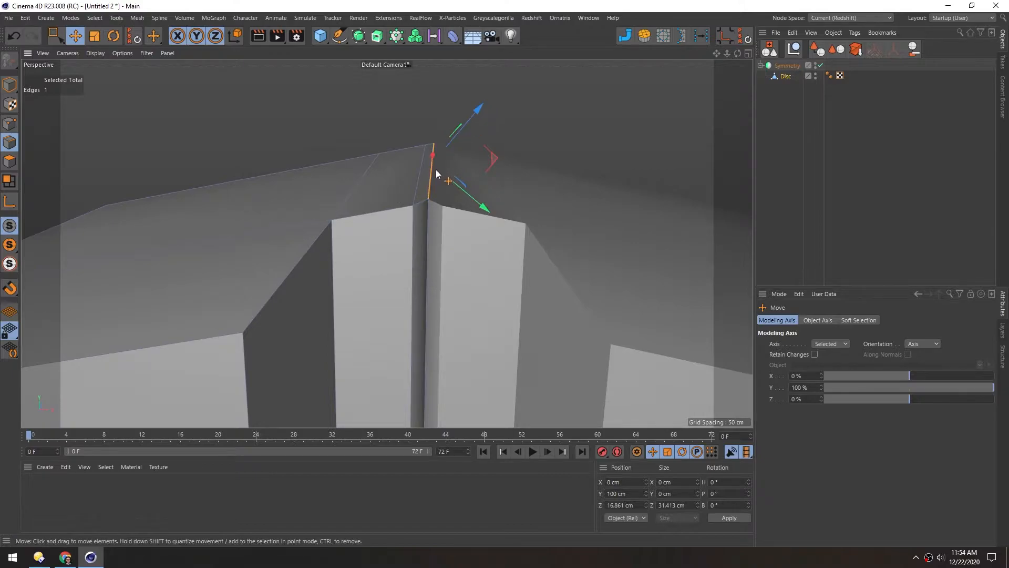
pyautogui.keyDown('alt'); pyautogui.moveTo(462, 172); pyautogui.dragTo(410, 188); pyautogui.keyUp('alt')
pyautogui.press('w')
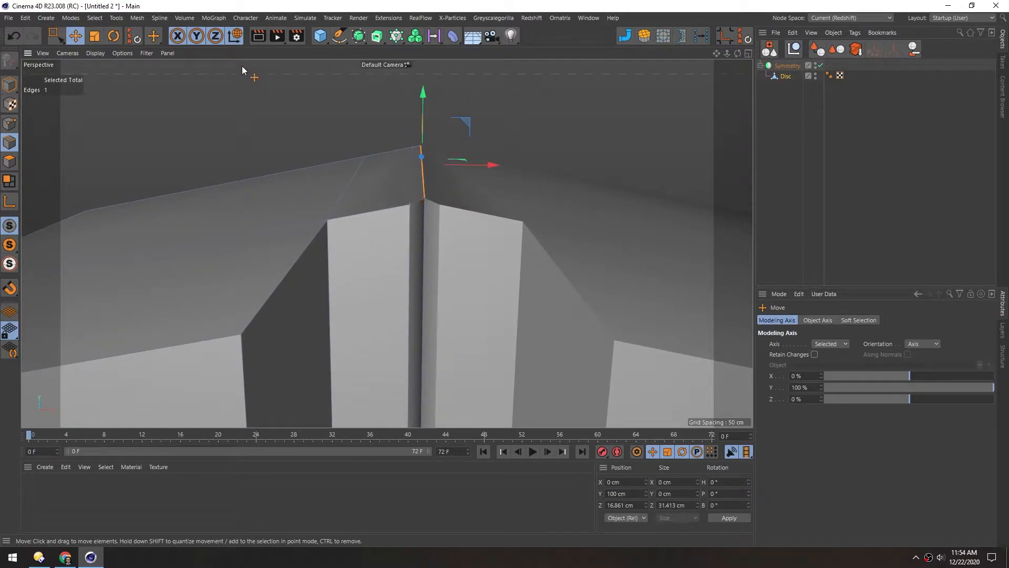
pyautogui.press('w')
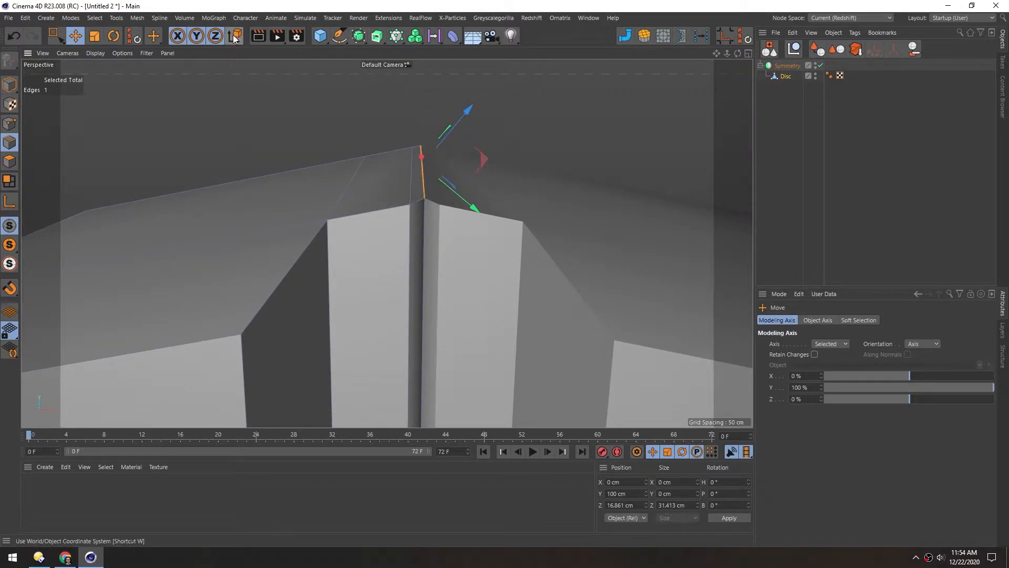
pyautogui.press('w')
pyautogui.keyDown('alt'); pyautogui.moveTo(383, 169); pyautogui.dragTo(387, 229); pyautogui.keyUp('alt')
pyautogui.moveTo(398, 139); pyautogui.dragTo(397, 149)
pyautogui.keyDown('alt'); pyautogui.moveTo(415, 321); pyautogui.dragTo(351, 348, button='right'); pyautogui.keyUp('alt')
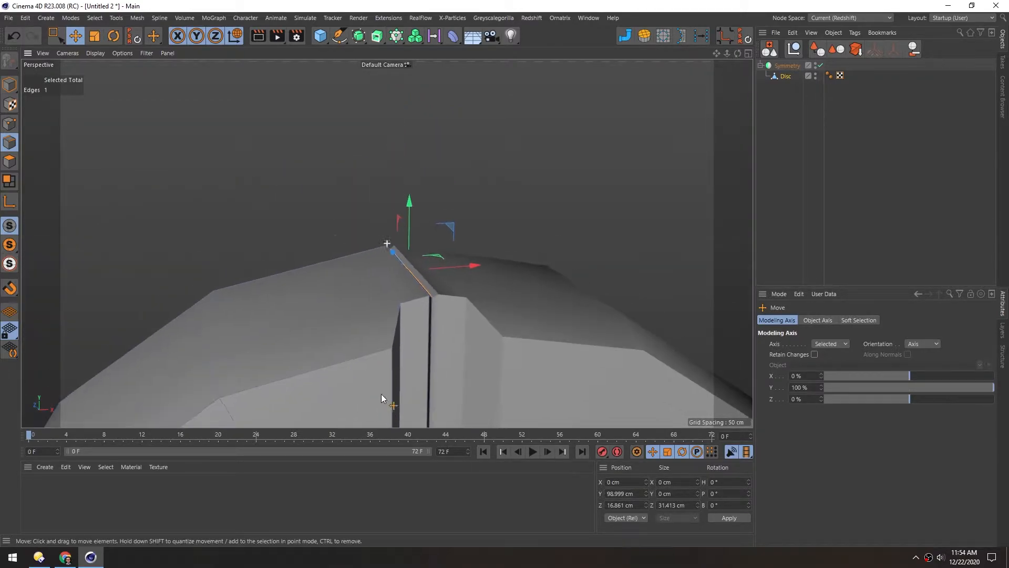
# Raise the vertical groove's center edge at the top of the hole about 1 cm along Y.
pyautogui.keyDown('alt'); pyautogui.moveTo(379, 406); pyautogui.dragTo(354, 97, button='middle'); pyautogui.keyUp('alt')
pyautogui.keyDown('alt'); pyautogui.moveTo(389, 288); pyautogui.dragTo(413, 264, button='right'); pyautogui.keyUp('alt')
pyautogui.keyDown('alt'); pyautogui.moveTo(400, 301); pyautogui.dragTo(372, 216); pyautogui.keyUp('alt')
pyautogui.keyDown('alt'); pyautogui.moveTo(398, 344); pyautogui.dragTo(402, 299, button='right'); pyautogui.keyUp('alt')
pyautogui.click(422, 323)
pyautogui.keyDown('alt'); pyautogui.moveTo(373, 297); pyautogui.dragTo(394, 317); pyautogui.keyUp('alt')
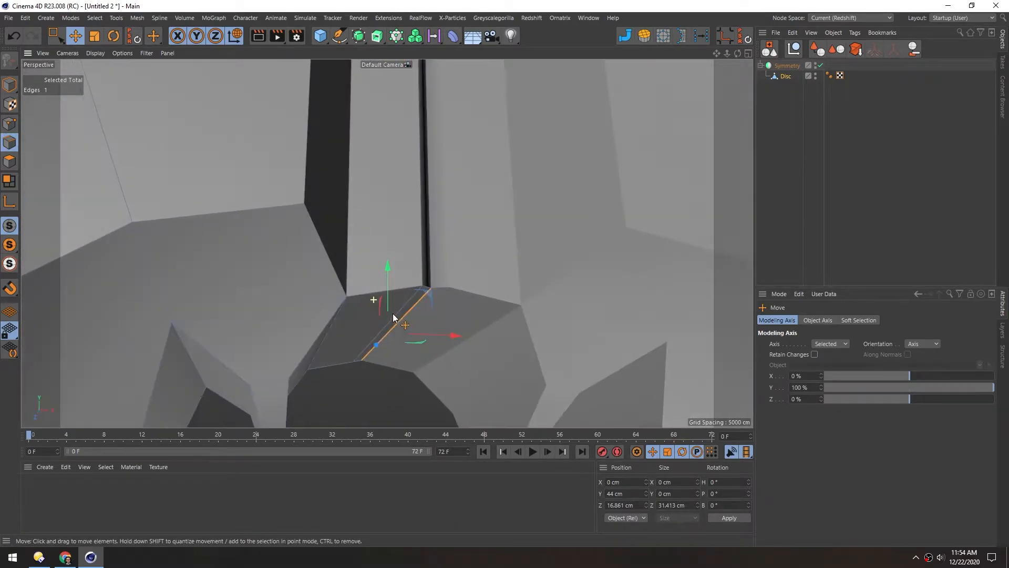
pyautogui.moveTo(387, 266); pyautogui.dragTo(386, 257)
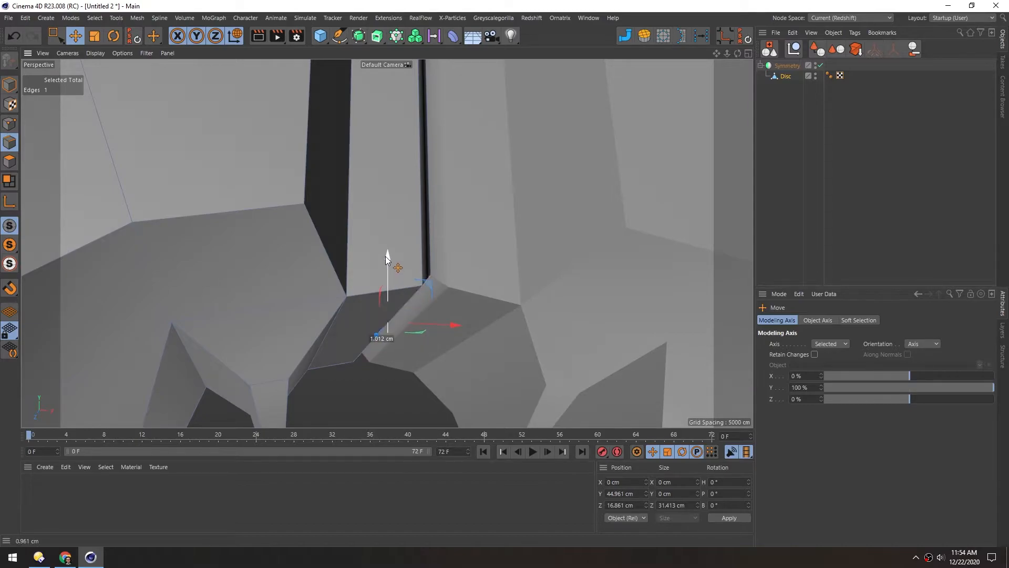
# Lower the vertical groove's center edge on the bottom wall of the hole slightly to continue the indent.
pyautogui.keyDown('alt'); pyautogui.moveTo(385, 275); pyautogui.dragTo(280, 364, button='right'); pyautogui.keyUp('alt')
pyautogui.keyDown('alt'); pyautogui.moveTo(279, 364); pyautogui.dragTo(286, 151, button='middle'); pyautogui.keyUp('alt')
pyautogui.keyDown('alt'); pyautogui.moveTo(324, 331); pyautogui.dragTo(317, 382); pyautogui.keyUp('alt')
pyautogui.keyDown('alt'); pyautogui.moveTo(435, 250); pyautogui.dragTo(560, 230, button='right'); pyautogui.keyUp('alt')
pyautogui.keyDown('alt'); pyautogui.moveTo(439, 257); pyautogui.dragTo(403, 259); pyautogui.keyUp('alt')
pyautogui.click(438, 264)
pyautogui.moveTo(464, 178); pyautogui.dragTo(465, 191)
# Raise the center edge on the underside of the flattened tip slightly along Y to indent it.
pyautogui.keyDown('alt'); pyautogui.moveTo(427, 274); pyautogui.dragTo(345, 359, button='right'); pyautogui.keyUp('alt')
pyautogui.keyDown('alt'); pyautogui.moveTo(344, 359); pyautogui.dragTo(352, 158, button='middle'); pyautogui.keyUp('alt')
pyautogui.keyDown('alt'); pyautogui.moveTo(411, 353); pyautogui.dragTo(432, 221); pyautogui.keyUp('alt')
pyautogui.keyDown('alt'); pyautogui.moveTo(432, 219); pyautogui.dragTo(500, 205, button='right'); pyautogui.keyUp('alt')
pyautogui.click(462, 243)
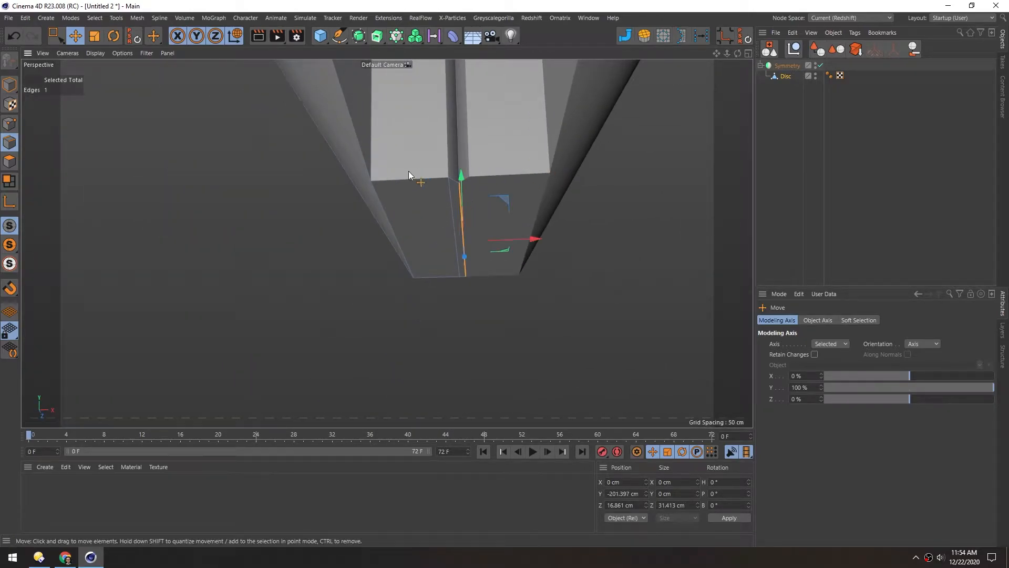
pyautogui.keyDown('alt'); pyautogui.moveTo(411, 167); pyautogui.dragTo(504, 219); pyautogui.keyUp('alt')
pyautogui.moveTo(525, 178); pyautogui.dragTo(525, 171)
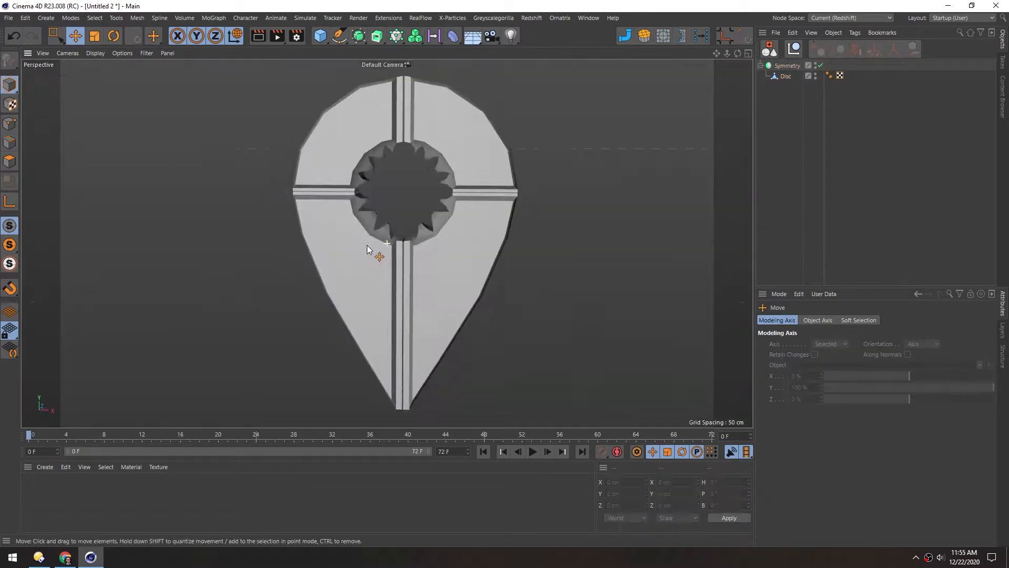
# Select all eight front panel polygons of the Disc with Live Selection in Polygon mode.
pyautogui.keyDown('alt'); pyautogui.moveTo(383, 245); pyautogui.dragTo(304, 199); pyautogui.keyUp('alt')
pyautogui.moveTo(337, 272)
pyautogui.keyDown('alt'); pyautogui.mouseDown()
pyautogui.moveTo(351, 275)
pyautogui.moveTo(335, 276)
pyautogui.moveTo(324, 260)
pyautogui.mouseUp(); pyautogui.keyUp('alt')
pyautogui.click(788, 77)
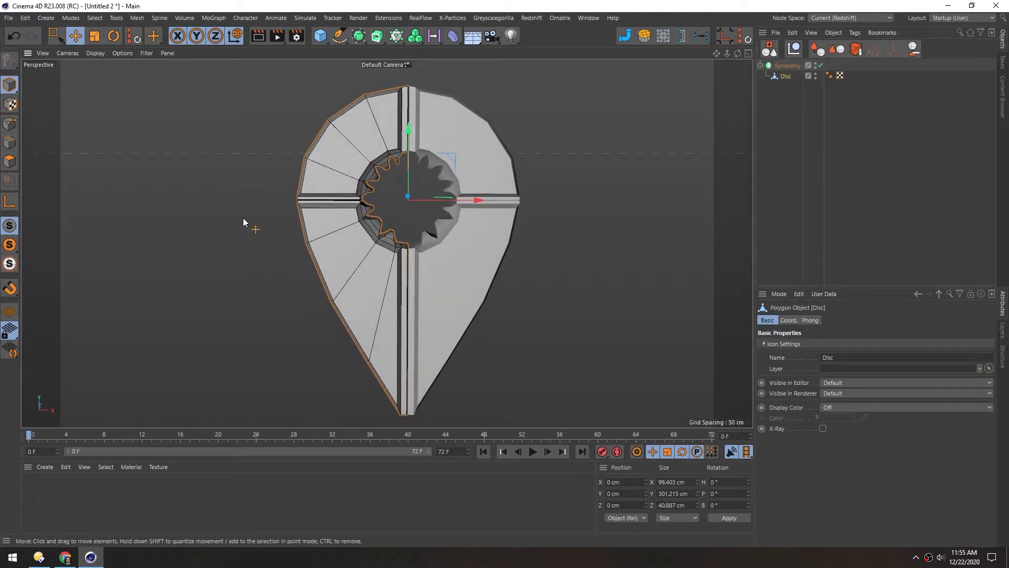
pyautogui.click(9, 161)
pyautogui.press('9')
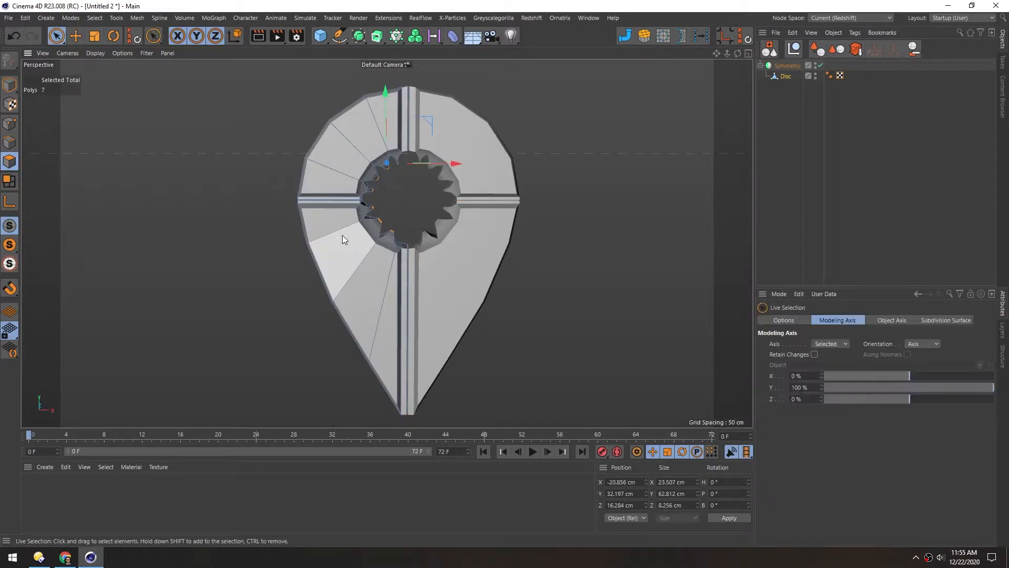
pyautogui.moveTo(337, 234)
pyautogui.mouseDown()
pyautogui.moveTo(329, 228)
pyautogui.moveTo(364, 298)
pyautogui.mouseUp()
pyautogui.hotkey('ctrl', 'z')
pyautogui.keyDown('shift'); pyautogui.click(370, 122); pyautogui.keyUp('shift')
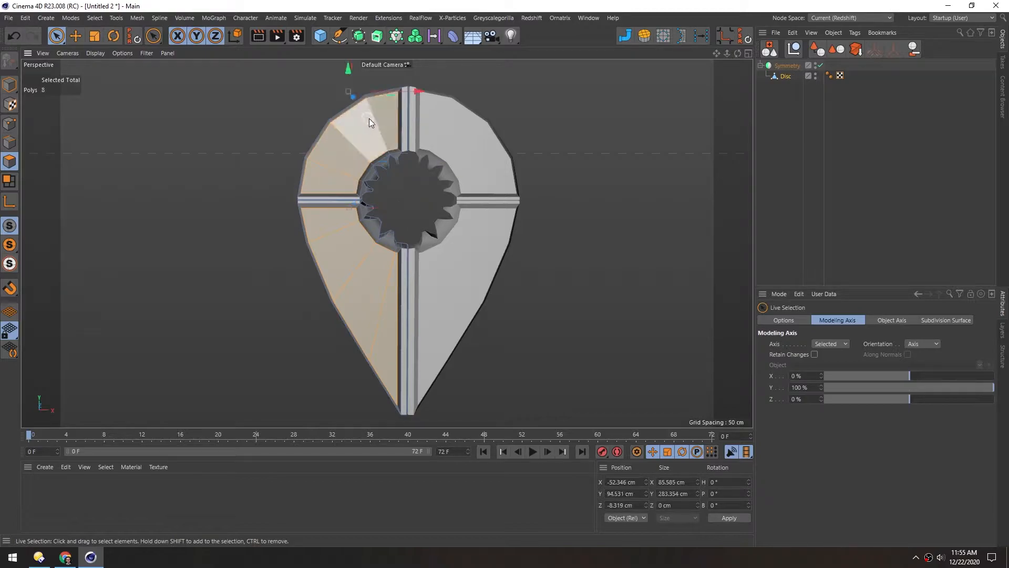
# Inset the selected panels individually with Extrude Inner at a 4.1 cm offset and inspect the overlaps beside the lower groove.
pyautogui.press('i')
pyautogui.moveTo(236, 212); pyautogui.dragTo(250, 212)
pyautogui.scroll(4, 365, 235)
pyautogui.keyDown('alt'); pyautogui.moveTo(342, 263); pyautogui.dragTo(332, 238); pyautogui.keyUp('alt')
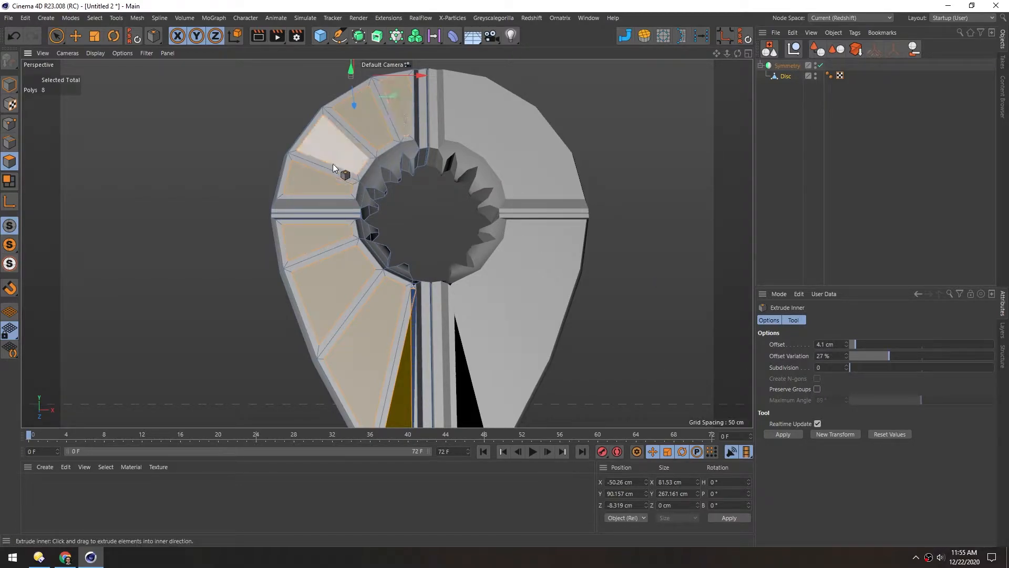
pyautogui.keyDown('alt'); pyautogui.moveTo(358, 353); pyautogui.dragTo(387, 214, button='middle'); pyautogui.keyUp('alt')
pyautogui.keyDown('alt'); pyautogui.moveTo(417, 176); pyautogui.dragTo(494, 148, button='right'); pyautogui.keyUp('alt')
pyautogui.moveTo(421, 162)
pyautogui.keyDown('alt'); pyautogui.mouseDown()
pyautogui.moveTo(437, 218)
pyautogui.moveTo(450, 141)
pyautogui.mouseUp(); pyautogui.keyUp('alt')
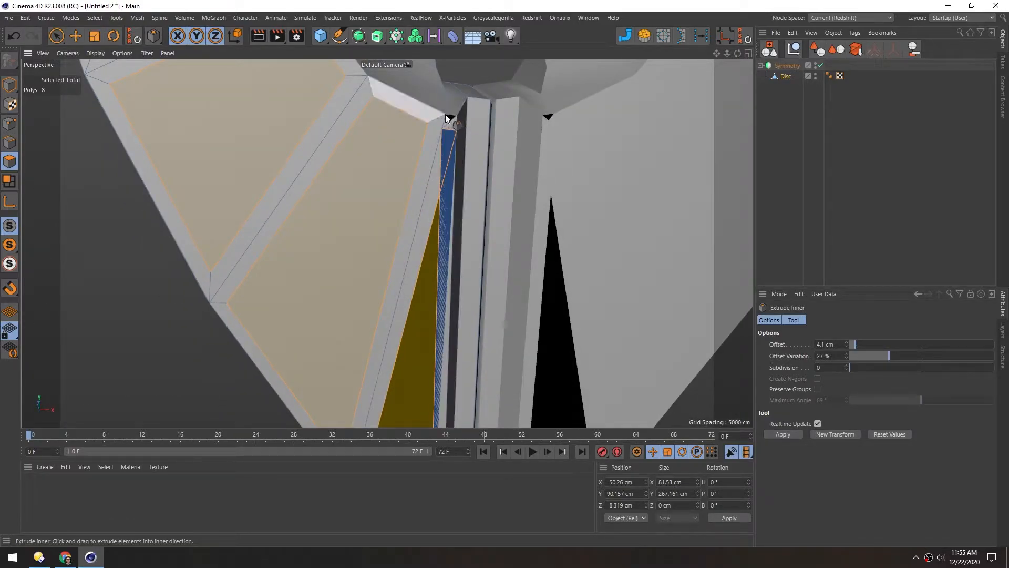
pyautogui.keyDown('alt'); pyautogui.moveTo(387, 241); pyautogui.dragTo(331, 198); pyautogui.keyUp('alt')
# In Point mode, move the overlapping inset corner point beside the lower groove to about X -11.95 cm, Y -49.93 cm.
pyautogui.click(10, 124)
pyautogui.keyDown('alt'); pyautogui.moveTo(431, 151); pyautogui.dragTo(445, 169); pyautogui.keyUp('alt')
pyautogui.press('e')
pyautogui.click(441, 162)
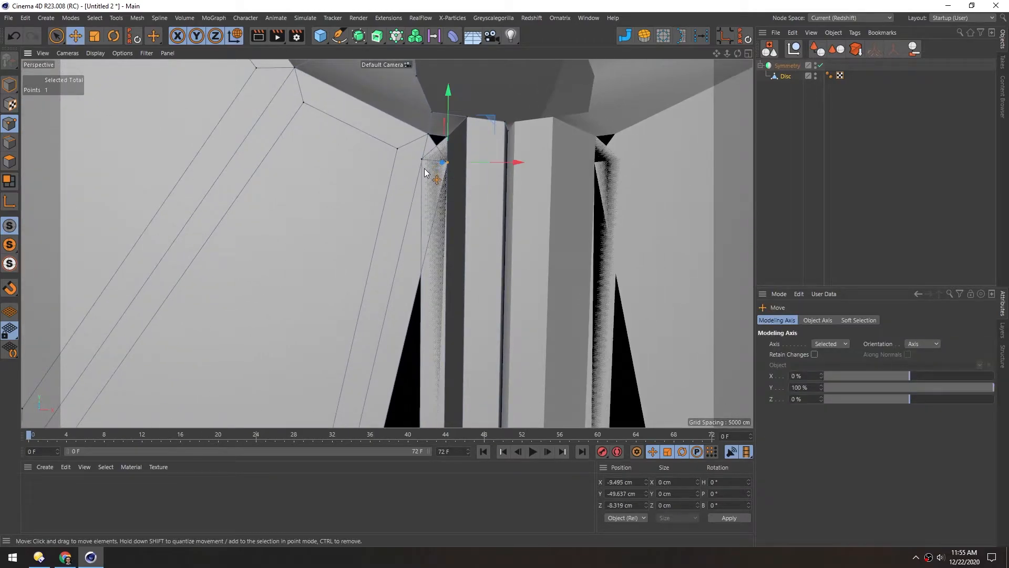
pyautogui.scroll(5, 416, 156)
pyautogui.moveTo(513, 127); pyautogui.dragTo(482, 130)
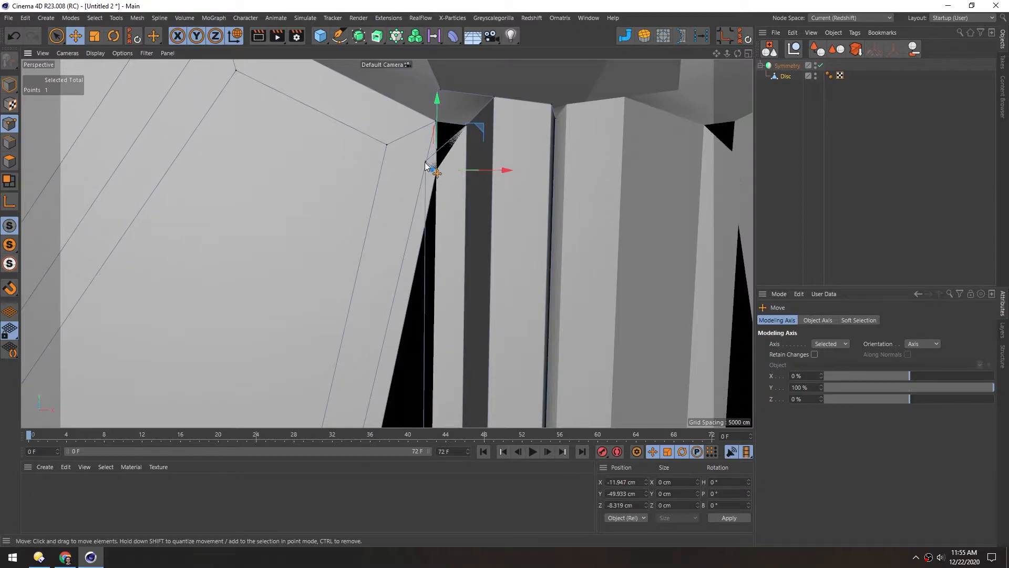
# Select the other crossed corner point of the narrow inset panel with Rectangle Selection.
pyautogui.scroll(2, 427, 174)
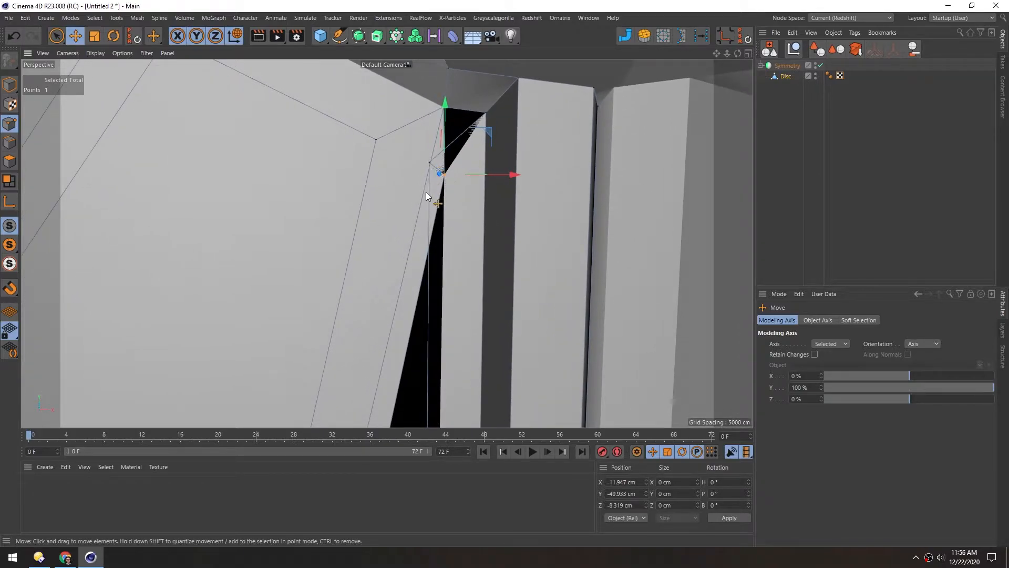
pyautogui.moveTo(429, 169); pyautogui.dragTo(427, 164)
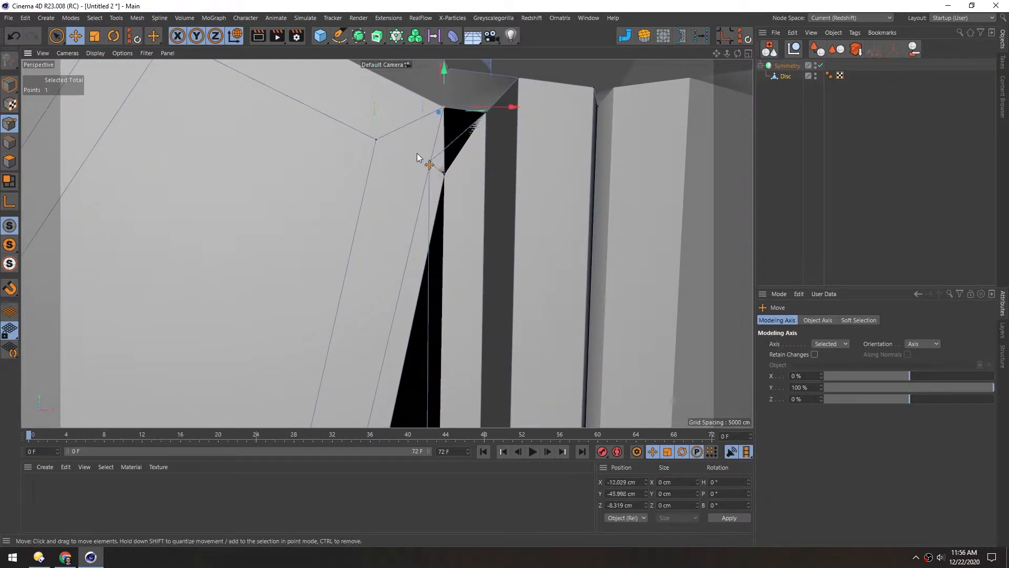
pyautogui.scroll(3, 421, 155)
pyautogui.click(467, 197)
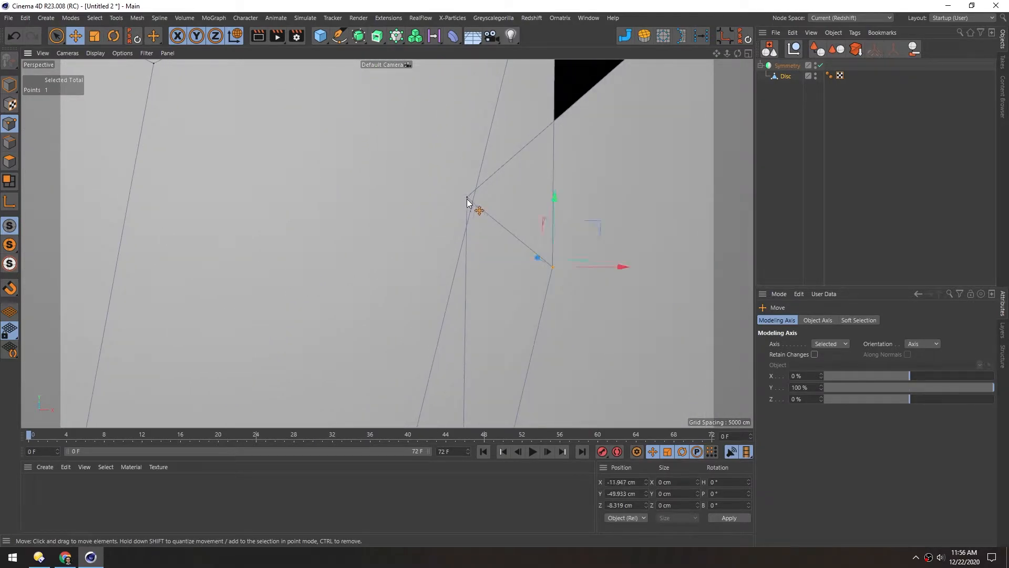
pyautogui.scroll(2, 453, 204)
pyautogui.scroll(-2, 454, 205)
pyautogui.press('0')
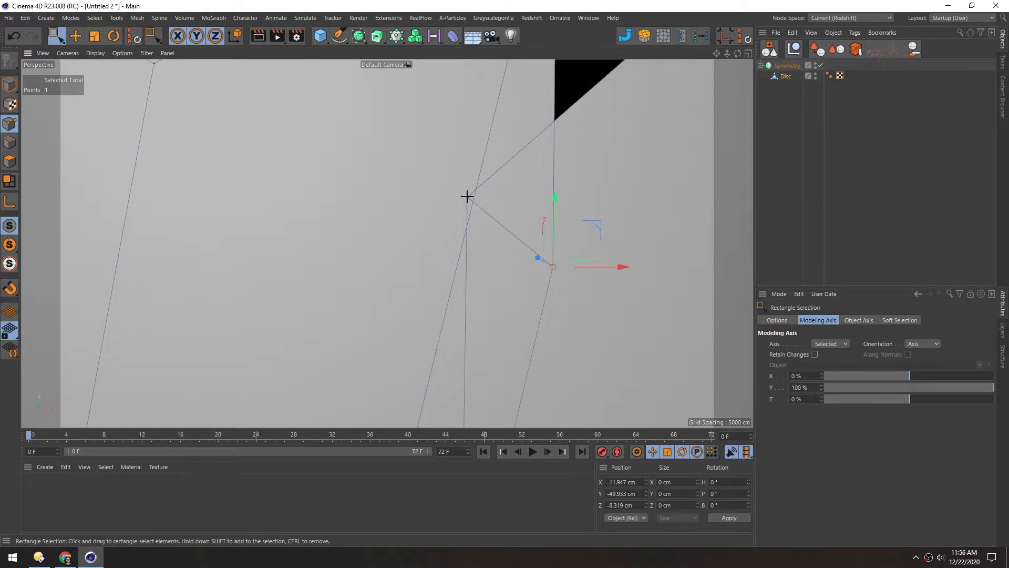
pyautogui.click(468, 196)
pyautogui.moveTo(196, 82); pyautogui.dragTo(521, 358)
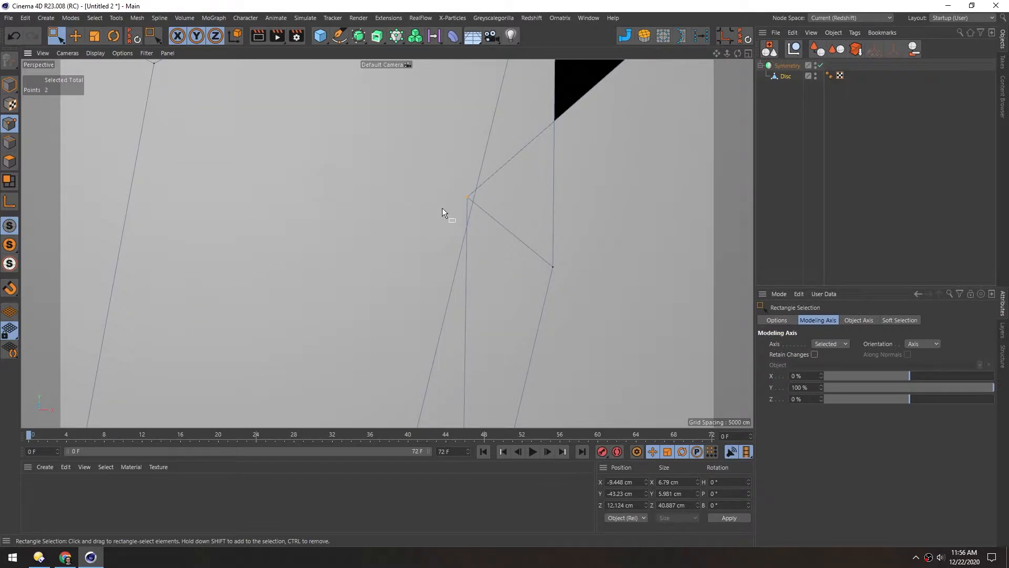
pyautogui.click(467, 198)
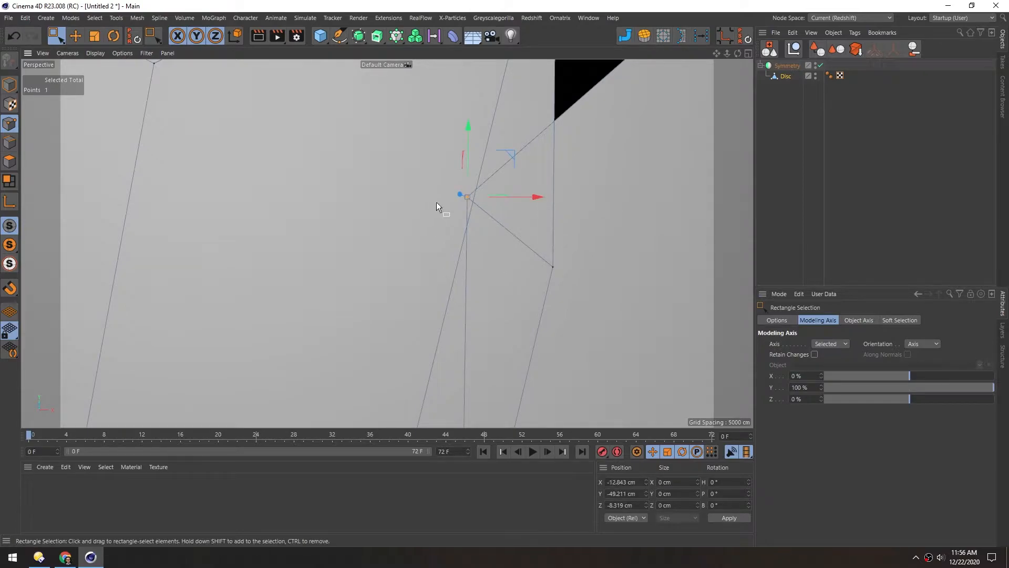
# Check the crossed corner in wireframe, restore shading with lines, and move the selected point to about X -10.58 cm, Y -50.29 cm.
pyautogui.press('n')
pyautogui.press('g')
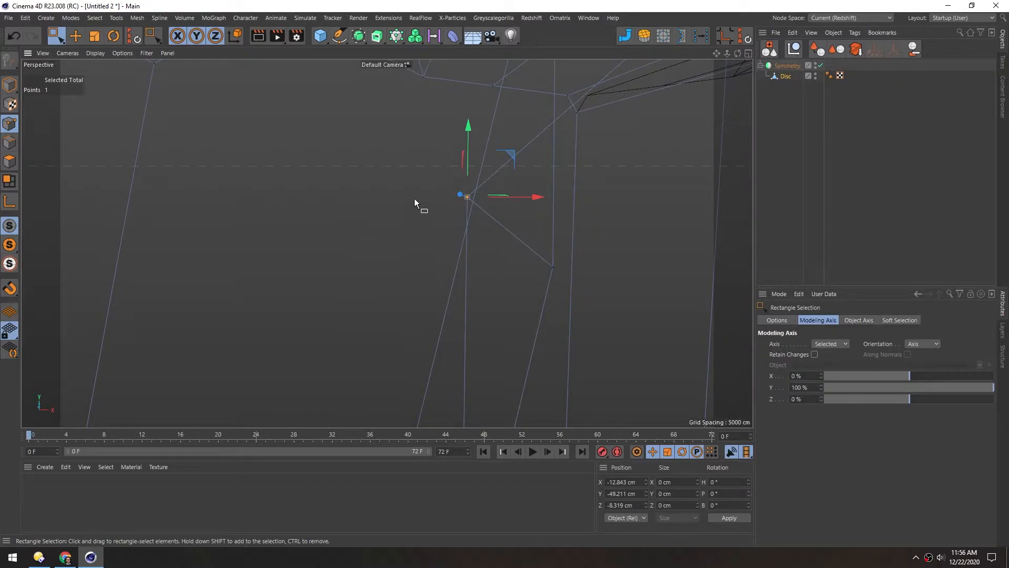
pyautogui.press('n')
pyautogui.press('b')
pyautogui.keyDown('alt'); pyautogui.moveTo(466, 215); pyautogui.dragTo(446, 225, button='right'); pyautogui.keyUp('alt')
pyautogui.keyDown('alt'); pyautogui.moveTo(446, 225); pyautogui.dragTo(413, 201); pyautogui.keyUp('alt')
pyautogui.moveTo(476, 131); pyautogui.dragTo(502, 142)
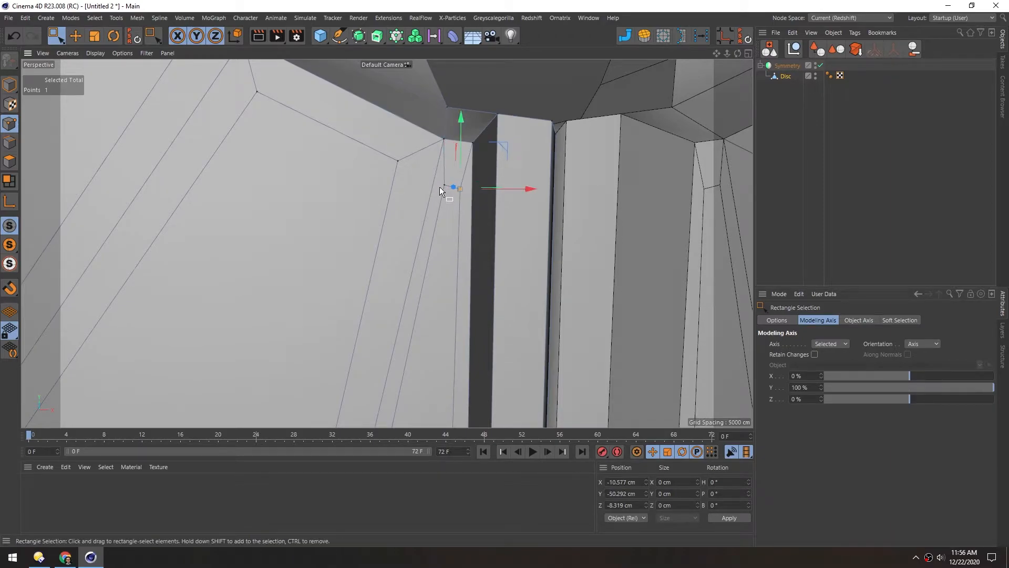
pyautogui.keyDown('alt'); pyautogui.moveTo(442, 195); pyautogui.dragTo(376, 293, button='right'); pyautogui.keyUp('alt')
pyautogui.keyDown('alt'); pyautogui.moveTo(377, 292); pyautogui.dragTo(406, 270, button='middle'); pyautogui.keyUp('alt')
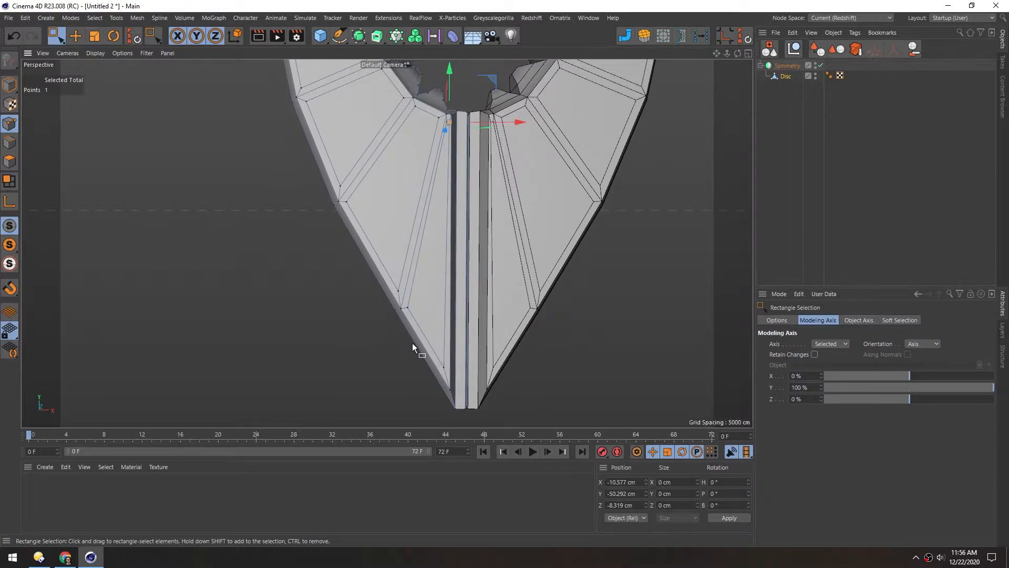
# Move the selected crossed corner point of the narrow inset panel down to about Y -52.05 cm.
pyautogui.keyDown('alt'); pyautogui.moveTo(442, 153); pyautogui.dragTo(449, 153, button='right'); pyautogui.keyUp('alt')
pyautogui.scroll(1, 477, 143)
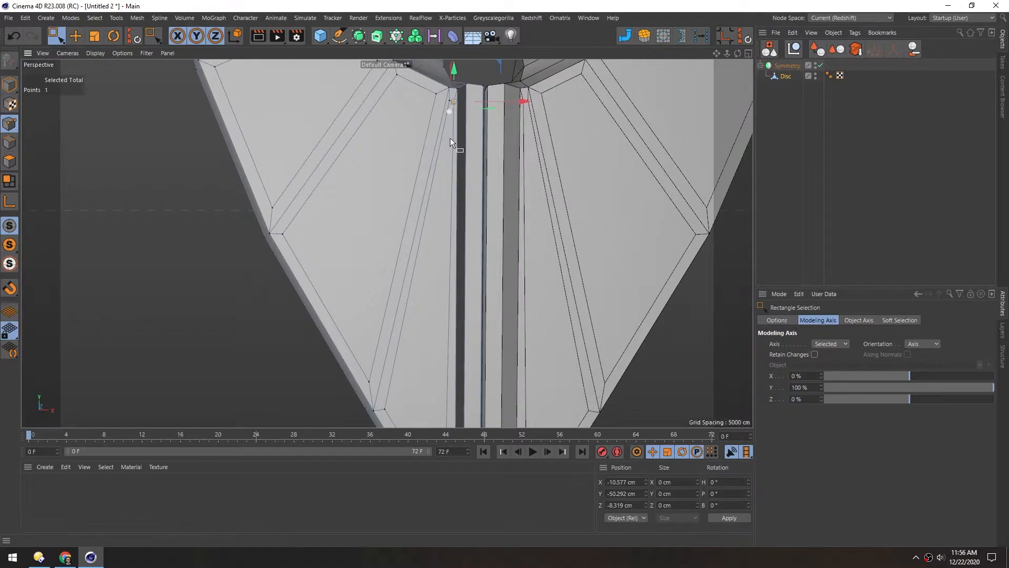
pyautogui.scroll(1, 443, 109)
pyautogui.scroll(2, 443, 109)
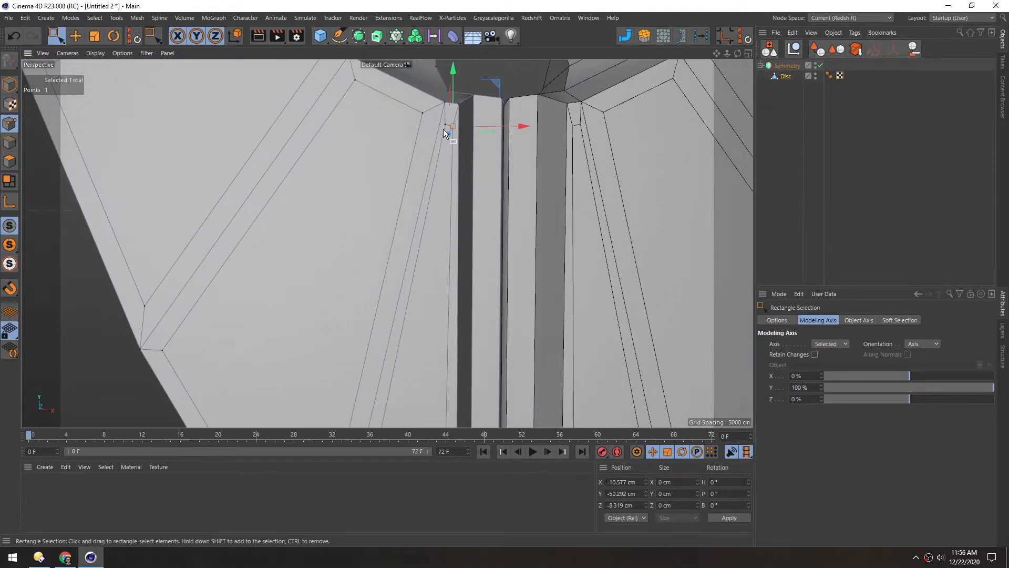
pyautogui.press('e')
pyautogui.scroll(1, 410, 152)
pyautogui.moveTo(475, 108)
pyautogui.mouseDown()
pyautogui.moveTo(478, 76)
pyautogui.moveTo(480, 90)
pyautogui.mouseUp()
pyautogui.click(444, 125)
pyautogui.moveTo(460, 136); pyautogui.dragTo(443, 78)
pyautogui.scroll(-3, 328, 258)
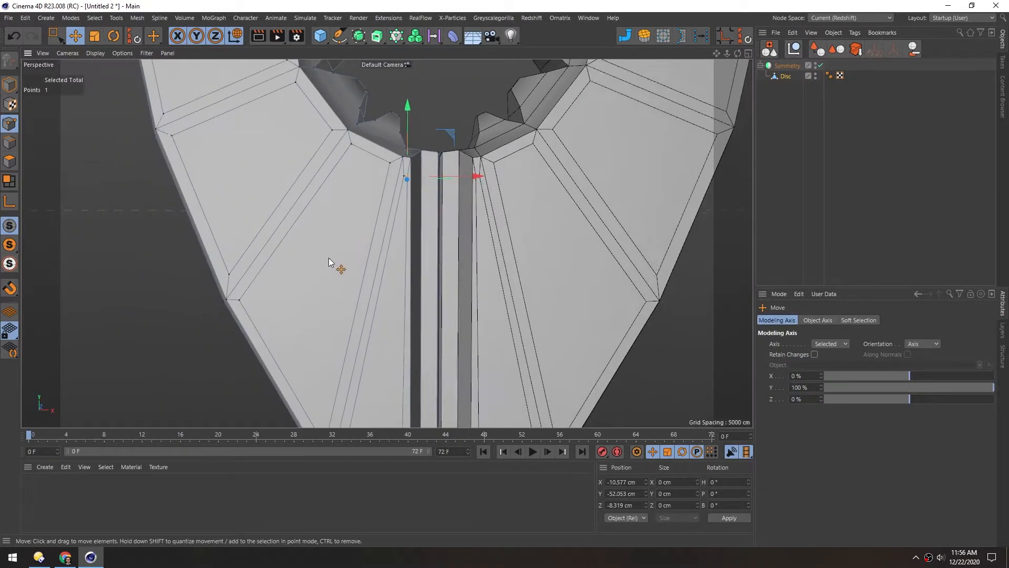
# Weld the lowered corner point onto the neighbouring corner point beside the lower groove using Polygon Pen.
pyautogui.scroll(4, 470, 187)
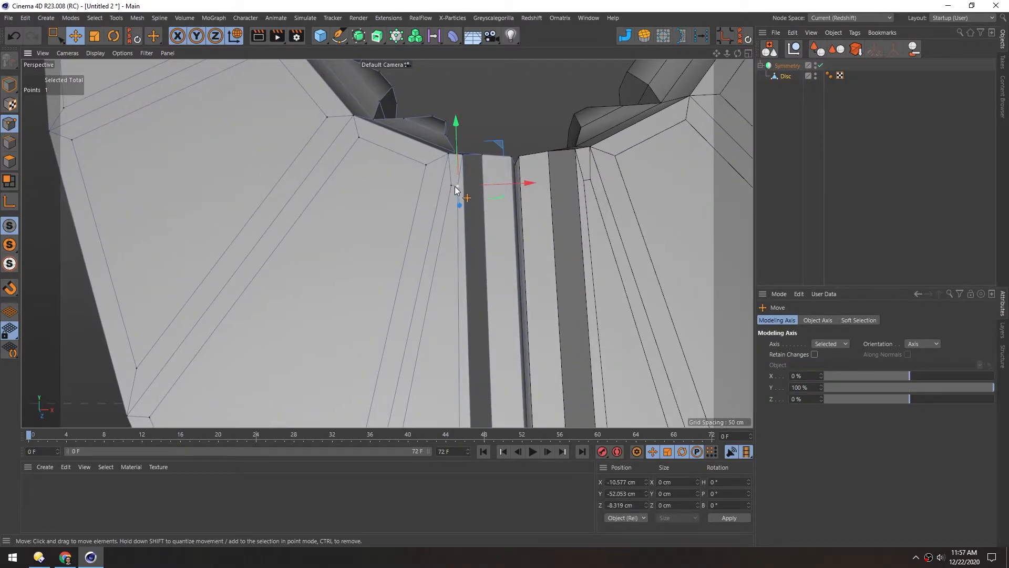
pyautogui.press('m')
pyautogui.press('e')
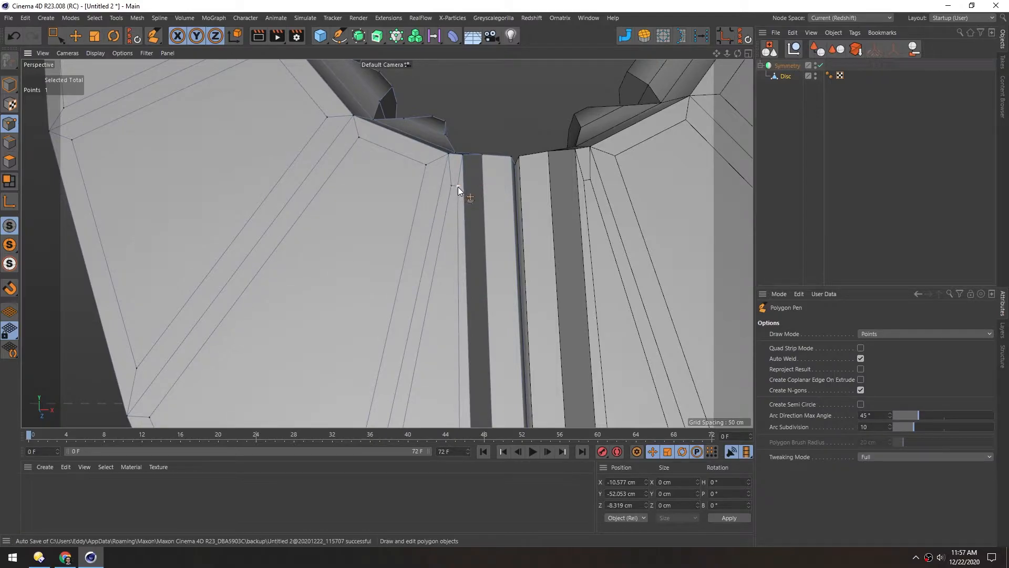
pyautogui.moveTo(457, 188); pyautogui.dragTo(452, 187)
pyautogui.keyDown('alt'); pyautogui.moveTo(431, 188); pyautogui.dragTo(429, 147, button='middle'); pyautogui.keyUp('alt')
# Select the welded corner point beside the lower groove and move it to about X -12.81 cm, Y -62.76 cm.
pyautogui.press('e')
pyautogui.click(449, 144)
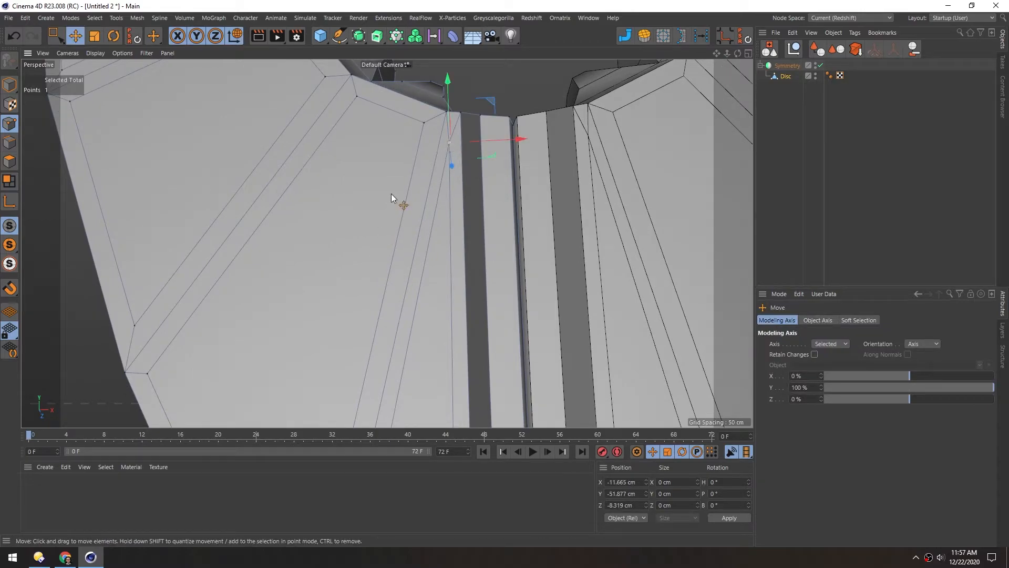
pyautogui.keyDown('alt'); pyautogui.moveTo(391, 193); pyautogui.dragTo(403, 153, button='middle'); pyautogui.keyUp('alt')
pyautogui.keyDown('alt'); pyautogui.moveTo(403, 153); pyautogui.dragTo(380, 199, button='right'); pyautogui.keyUp('alt')
pyautogui.keyDown('alt'); pyautogui.moveTo(381, 174); pyautogui.dragTo(386, 202, button='middle'); pyautogui.keyUp('alt')
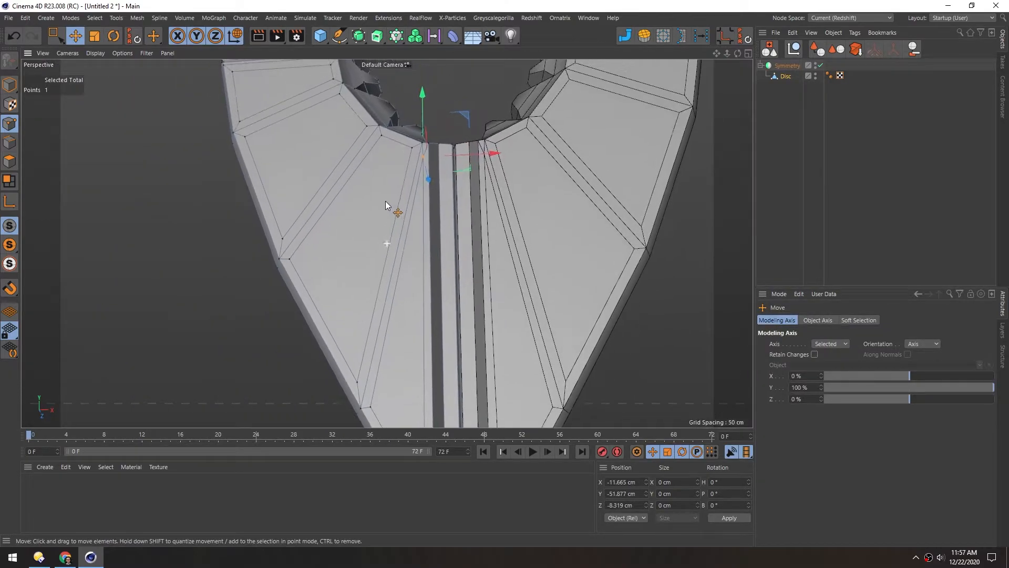
pyautogui.moveTo(424, 96); pyautogui.dragTo(424, 106)
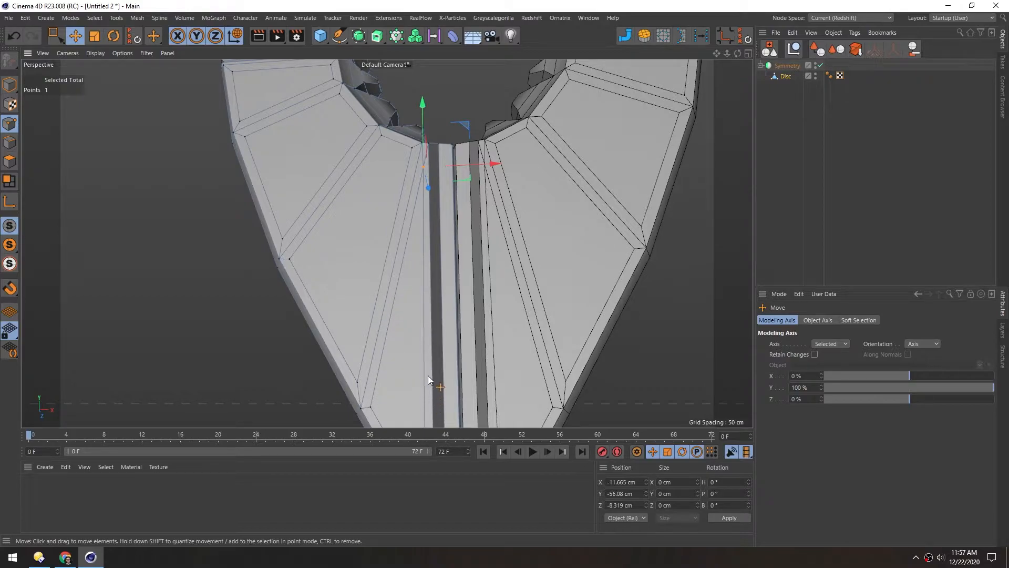
pyautogui.keyDown('alt'); pyautogui.moveTo(375, 180); pyautogui.dragTo(389, 151, button='middle'); pyautogui.keyUp('alt')
pyautogui.moveTo(483, 93); pyautogui.dragTo(481, 111)
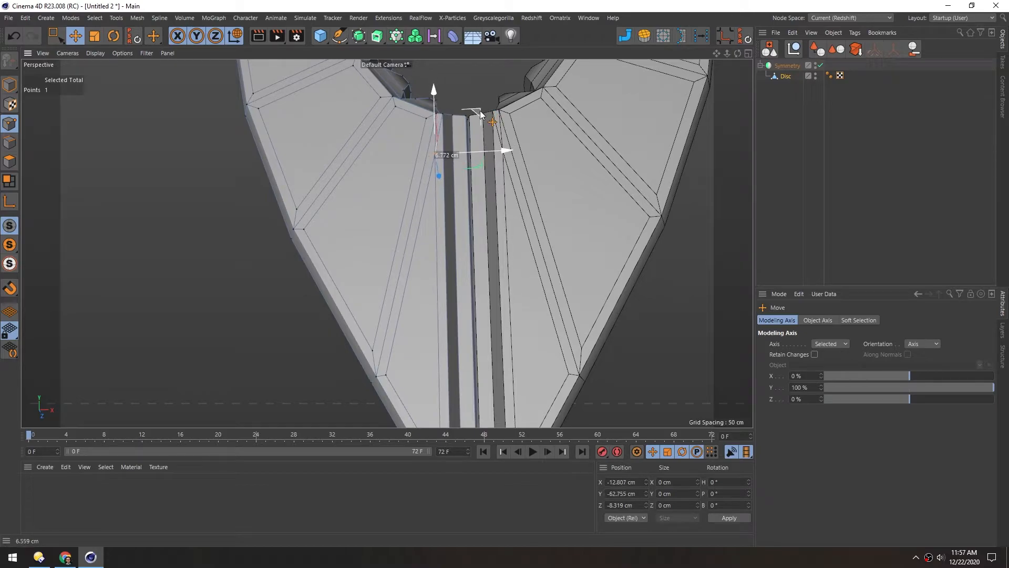
pyautogui.keyDown('alt'); pyautogui.moveTo(370, 196); pyautogui.dragTo(365, 130, button='middle'); pyautogui.keyUp('alt')
pyautogui.scroll(-3, 387, 288)
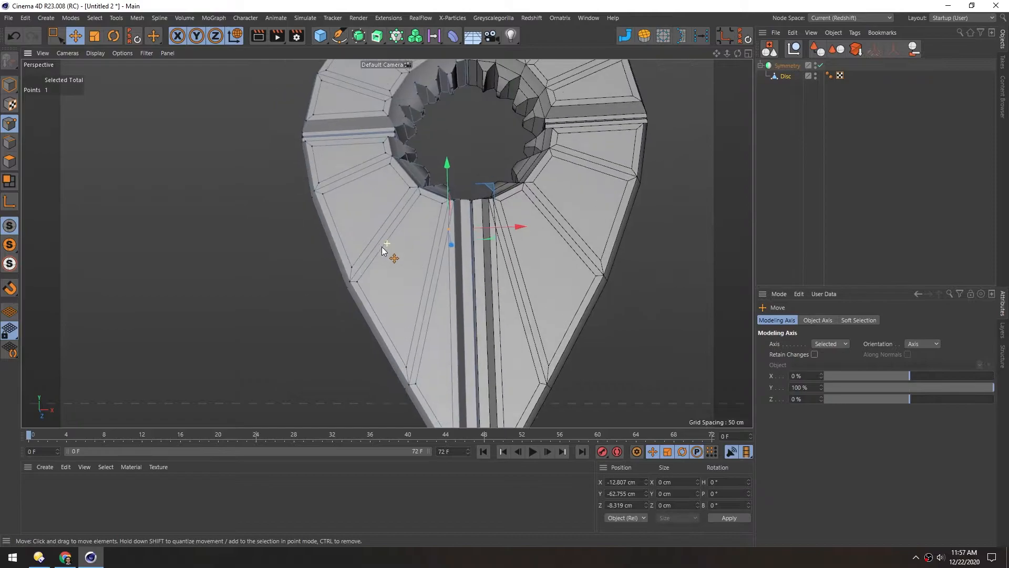
# In Polygon mode, move the eight selected inset front panels along Z to about Z -11.87 cm.
pyautogui.click(8, 165)
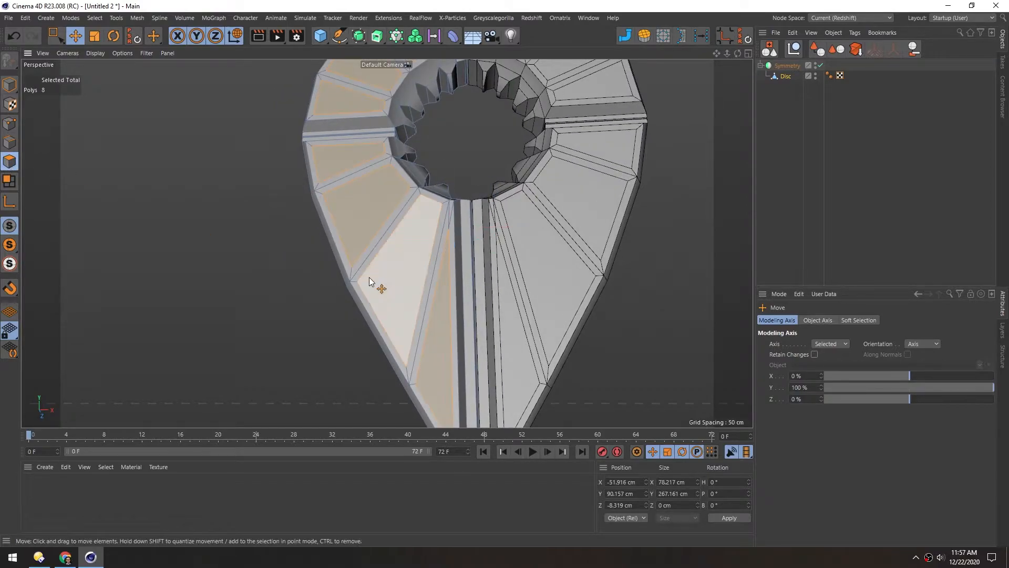
pyautogui.keyDown('alt'); pyautogui.moveTo(367, 199); pyautogui.dragTo(382, 313); pyautogui.keyUp('alt')
pyautogui.keyDown('alt'); pyautogui.moveTo(353, 293); pyautogui.dragTo(367, 226, button='middle'); pyautogui.keyUp('alt')
pyautogui.keyDown('alt'); pyautogui.moveTo(367, 227); pyautogui.dragTo(374, 248); pyautogui.keyUp('alt')
pyautogui.keyDown('alt'); pyautogui.moveTo(388, 241); pyautogui.dragTo(330, 216, button='right'); pyautogui.keyUp('alt')
pyautogui.moveTo(339, 210)
pyautogui.keyDown('alt'); pyautogui.mouseDown()
pyautogui.moveTo(397, 225)
pyautogui.moveTo(380, 229)
pyautogui.moveTo(341, 200)
pyautogui.moveTo(354, 140)
pyautogui.moveTo(354, 197)
pyautogui.mouseUp(); pyautogui.keyUp('alt')
pyautogui.moveTo(336, 113); pyautogui.dragTo(339, 113)
pyautogui.keyDown('alt'); pyautogui.moveTo(330, 259); pyautogui.dragTo(308, 170, button='middle'); pyautogui.keyUp('alt')
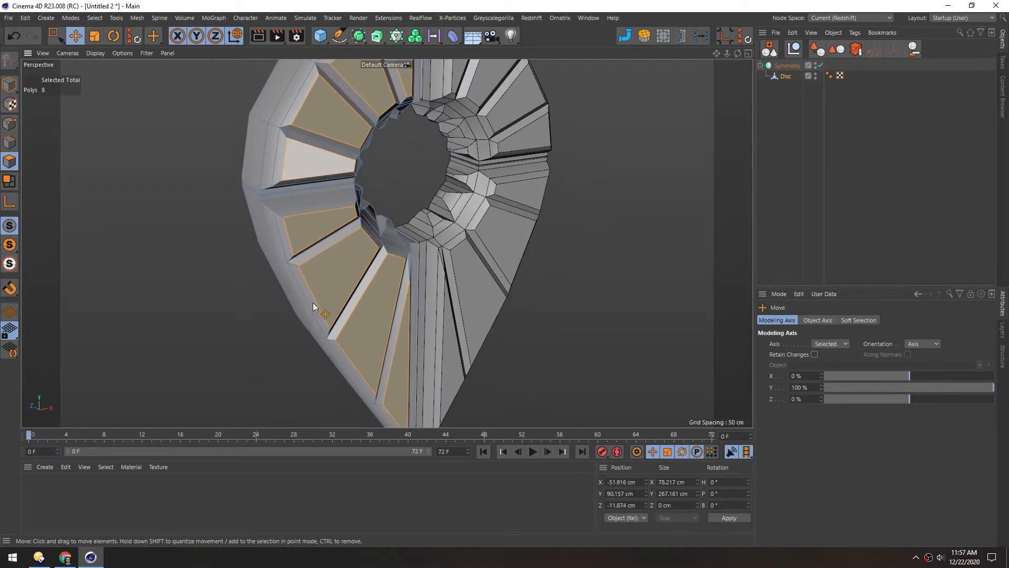
# Examine the offset front panels from several angles, especially the narrow panel beside the lower groove and the tip.
pyautogui.keyDown('alt'); pyautogui.moveTo(353, 300); pyautogui.dragTo(283, 259); pyautogui.keyUp('alt')
pyautogui.keyDown('alt'); pyautogui.moveTo(367, 294); pyautogui.dragTo(342, 324, button='middle'); pyautogui.keyUp('alt')
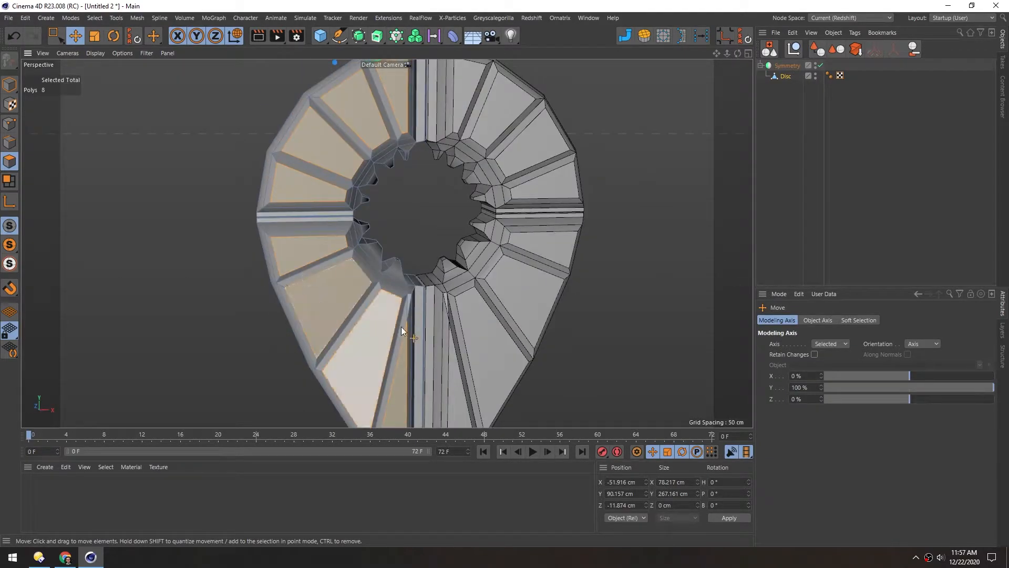
pyautogui.keyDown('alt'); pyautogui.moveTo(402, 323); pyautogui.dragTo(481, 286, button='right'); pyautogui.keyUp('alt')
pyautogui.keyDown('alt'); pyautogui.moveTo(418, 295); pyautogui.dragTo(360, 258); pyautogui.keyUp('alt')
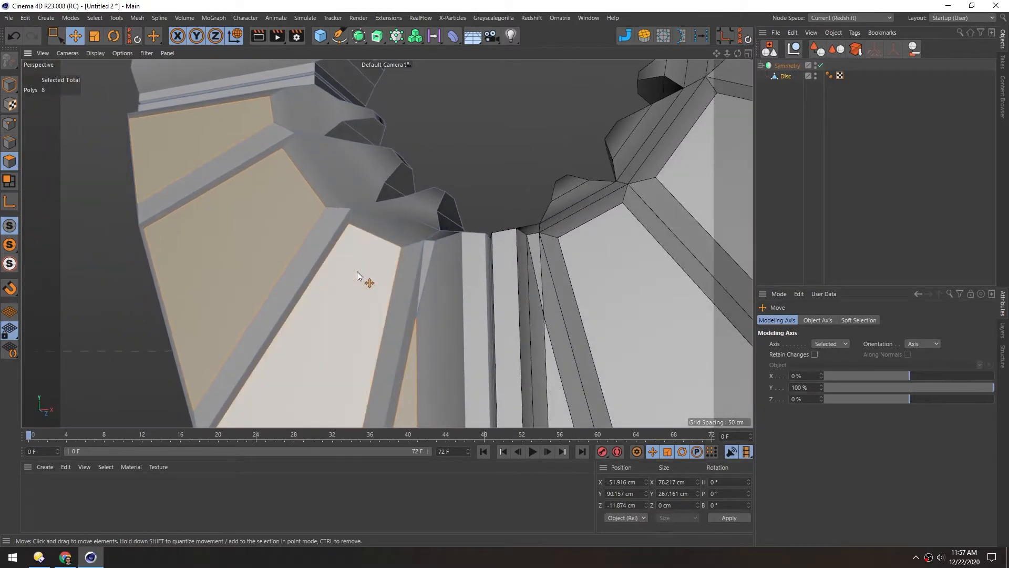
pyautogui.keyDown('alt'); pyautogui.moveTo(358, 268); pyautogui.dragTo(387, 192, button='middle'); pyautogui.keyUp('alt')
pyautogui.keyDown('alt'); pyautogui.moveTo(386, 192); pyautogui.dragTo(374, 211); pyautogui.keyUp('alt')
pyautogui.keyDown('alt'); pyautogui.moveTo(445, 151); pyautogui.dragTo(501, 147); pyautogui.keyUp('alt')
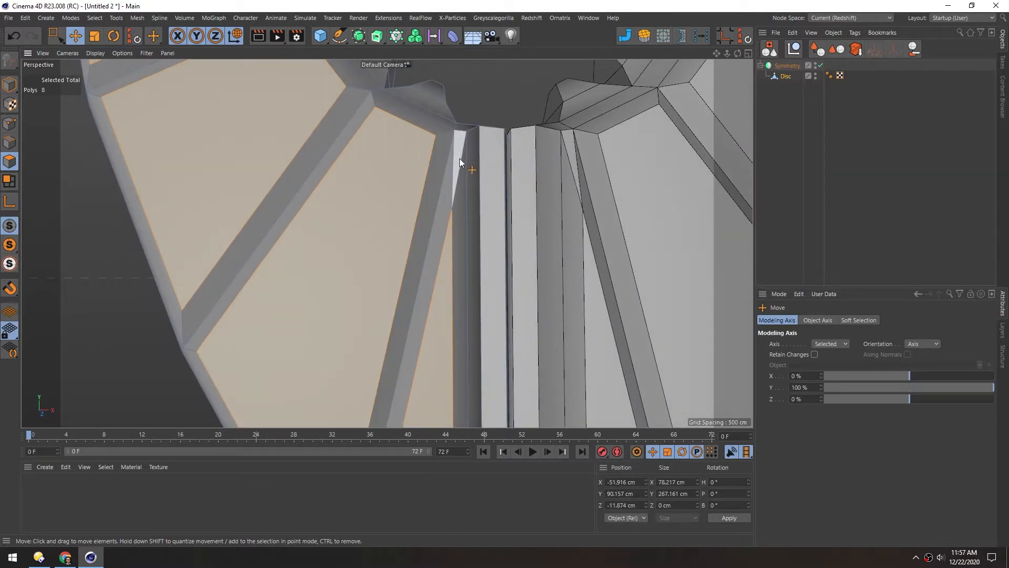
pyautogui.moveTo(453, 210)
pyautogui.keyDown('alt'); pyautogui.mouseDown()
pyautogui.moveTo(500, 216)
pyautogui.moveTo(452, 224)
pyautogui.mouseUp(); pyautogui.keyUp('alt')
pyautogui.keyDown('alt'); pyautogui.moveTo(386, 241); pyautogui.dragTo(320, 265, button='right'); pyautogui.keyUp('alt')
pyautogui.keyDown('alt'); pyautogui.moveTo(320, 265); pyautogui.dragTo(356, 182); pyautogui.keyUp('alt')
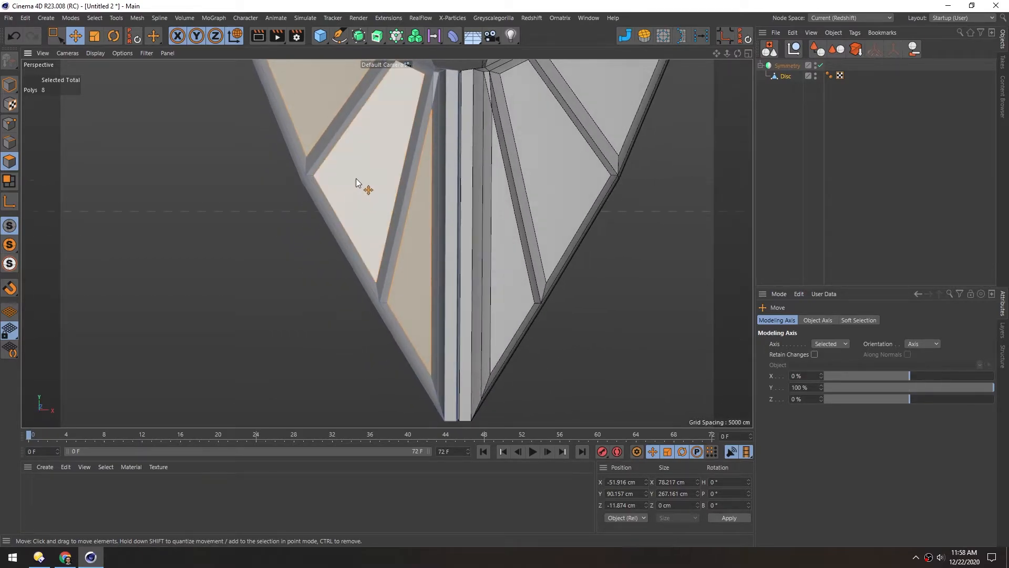
pyautogui.keyDown('alt'); pyautogui.moveTo(400, 97); pyautogui.dragTo(385, 244, button='middle'); pyautogui.keyUp('alt')
pyautogui.moveTo(398, 232)
pyautogui.keyDown('alt'); pyautogui.mouseDown(button='right')
pyautogui.moveTo(471, 222)
pyautogui.moveTo(408, 289)
pyautogui.moveTo(380, 233)
pyautogui.mouseUp(button='right'); pyautogui.keyUp('alt')
pyautogui.keyDown('alt'); pyautogui.moveTo(381, 233); pyautogui.dragTo(385, 235); pyautogui.keyUp('alt')
# In Model mode, clear the selection and temporarily disable the Symmetry object to examine the half model.
pyautogui.click(9, 85)
pyautogui.keyDown('alt'); pyautogui.moveTo(453, 182); pyautogui.dragTo(343, 232, button='right'); pyautogui.keyUp('alt')
pyautogui.keyDown('alt'); pyautogui.moveTo(342, 233); pyautogui.dragTo(315, 252, button='middle'); pyautogui.keyUp('alt')
pyautogui.click(218, 287)
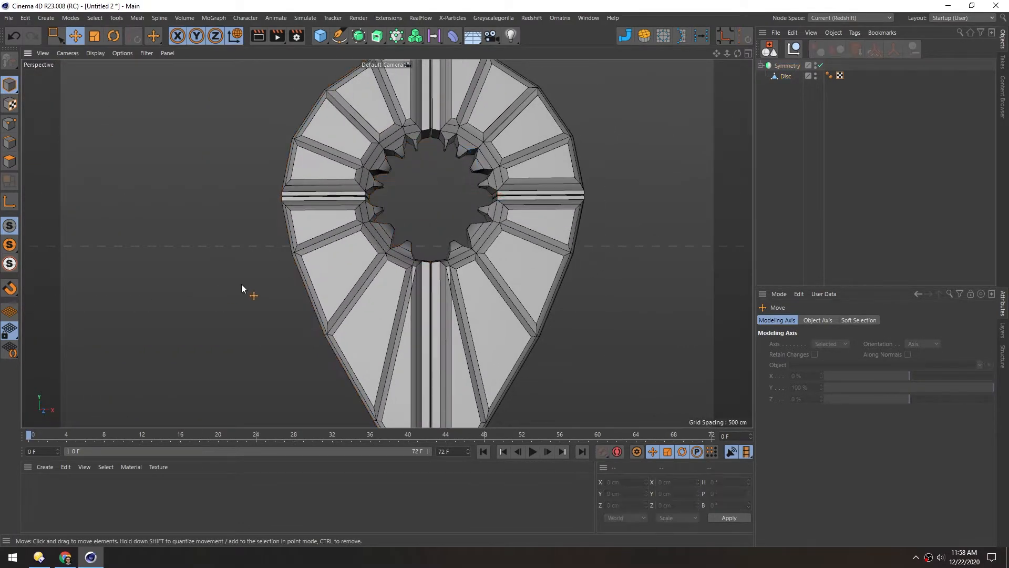
pyautogui.scroll(-3, 346, 283)
pyautogui.click(820, 65)
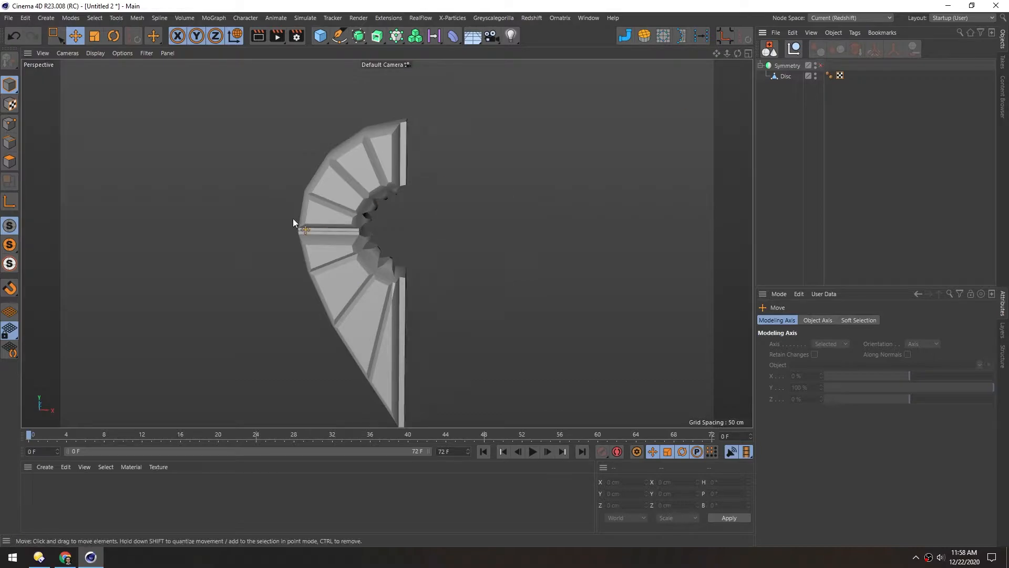
pyautogui.keyDown('alt'); pyautogui.moveTo(355, 260); pyautogui.dragTo(363, 231); pyautogui.keyUp('alt')
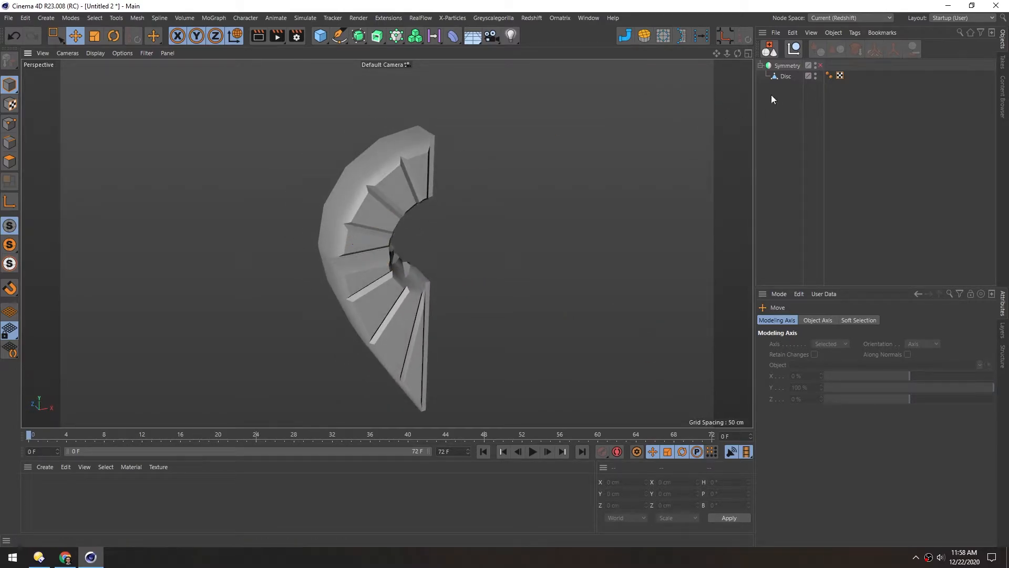
pyautogui.click(819, 65)
# Set the Symmetry object's mirror plane to XY and inspect the half model mirrored front to back.
pyautogui.click(783, 66)
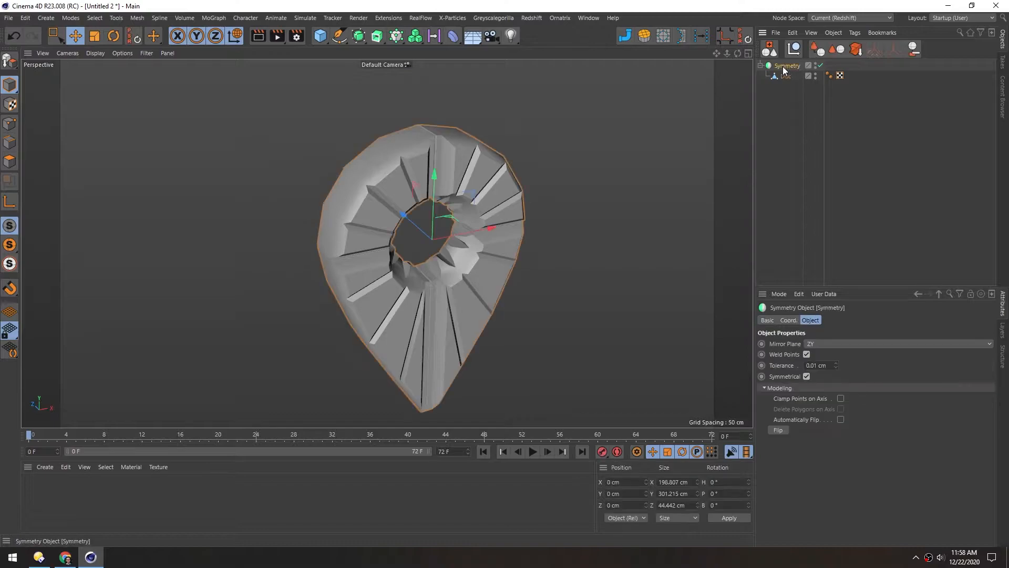
pyautogui.click(806, 354)
pyautogui.keyDown('alt'); pyautogui.moveTo(358, 243); pyautogui.dragTo(457, 238); pyautogui.keyUp('alt')
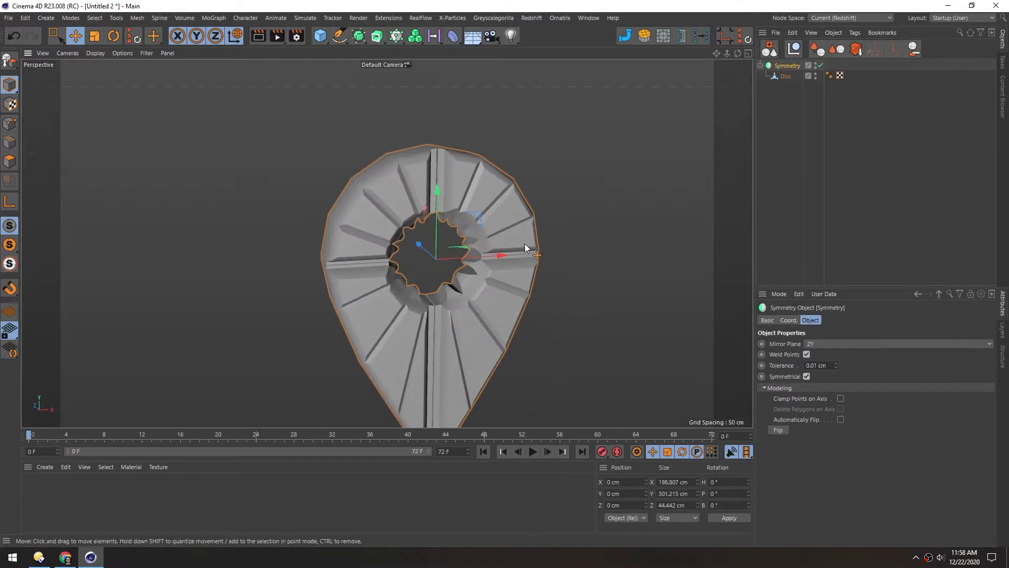
pyautogui.click(827, 344)
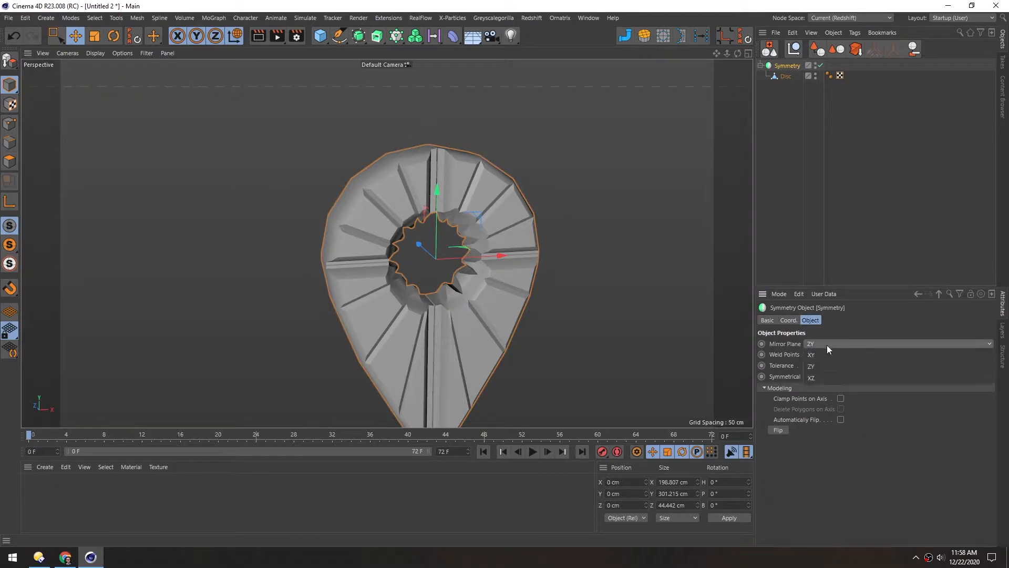
pyautogui.click(813, 355)
pyautogui.keyDown('alt'); pyautogui.moveTo(358, 224); pyautogui.dragTo(468, 244); pyautogui.keyUp('alt')
pyautogui.keyDown('alt'); pyautogui.moveTo(361, 269); pyautogui.dragTo(377, 248, button='middle'); pyautogui.keyUp('alt')
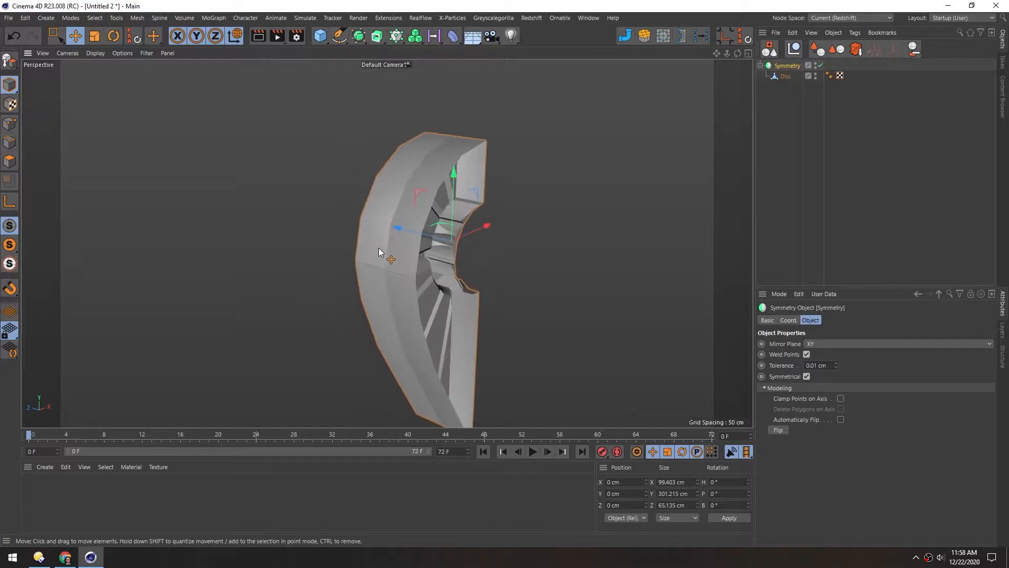
pyautogui.scroll(3, 401, 227)
pyautogui.keyDown('alt'); pyautogui.moveTo(405, 219); pyautogui.dragTo(263, 226); pyautogui.keyUp('alt')
pyautogui.moveTo(442, 242)
pyautogui.keyDown('alt'); pyautogui.mouseDown()
pyautogui.moveTo(178, 229)
pyautogui.moveTo(392, 260)
pyautogui.moveTo(447, 240)
pyautogui.mouseUp(); pyautogui.keyUp('alt')
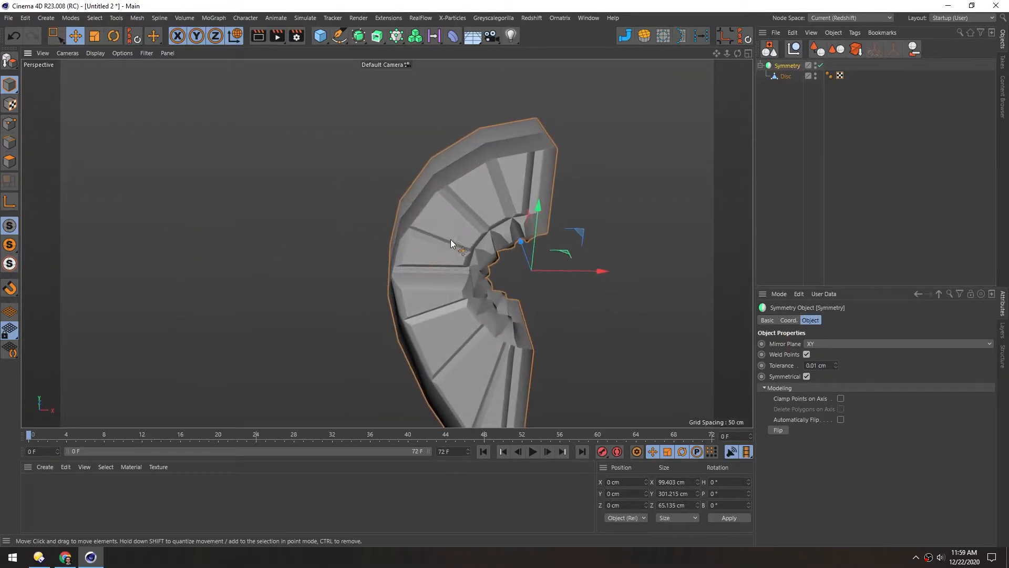
pyautogui.keyDown('alt'); pyautogui.moveTo(447, 239); pyautogui.dragTo(366, 245, button='middle'); pyautogui.keyUp('alt')
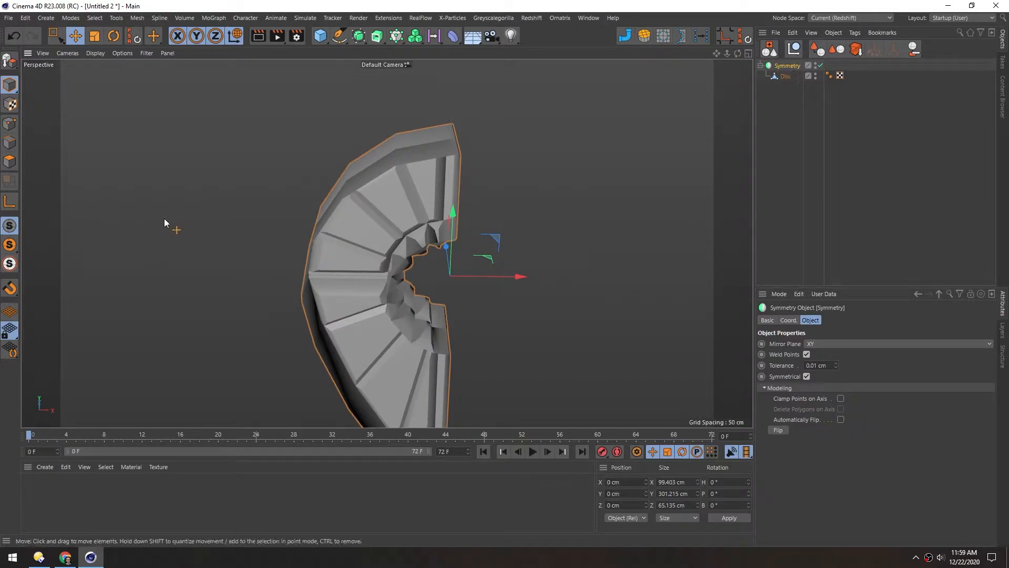
# Enable axis modification, move the Symmetry object's axis to about Z 32.5 cm, and check the seam between the halves.
pyautogui.press('l')
pyautogui.press('l')
pyautogui.press('l')
pyautogui.keyDown('alt'); pyautogui.moveTo(345, 233); pyautogui.dragTo(242, 219); pyautogui.keyUp('alt')
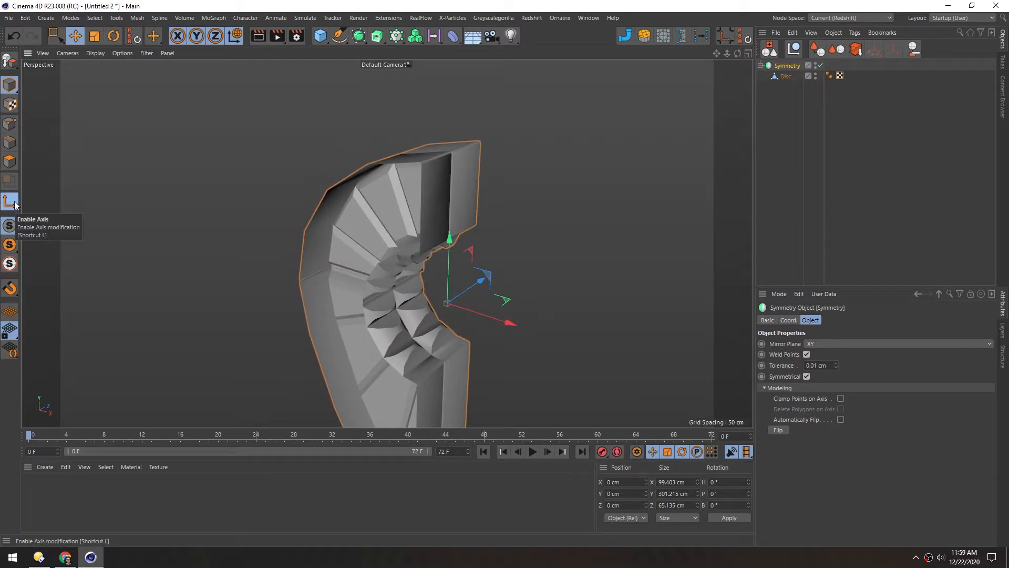
pyautogui.keyDown('alt'); pyautogui.moveTo(366, 262); pyautogui.dragTo(518, 248); pyautogui.keyUp('alt')
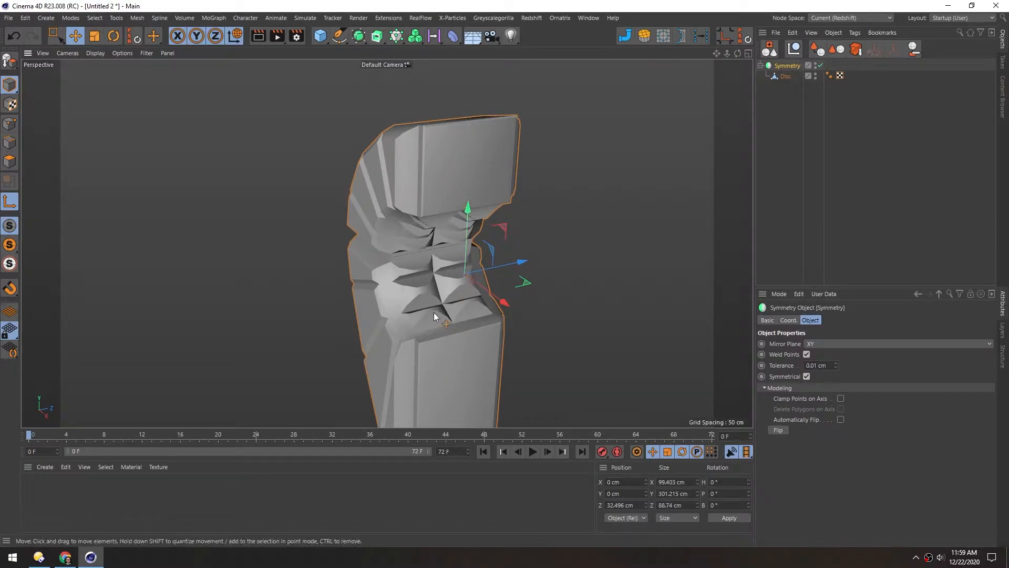
pyautogui.keyDown('alt'); pyautogui.moveTo(443, 286); pyautogui.dragTo(377, 271); pyautogui.keyUp('alt')
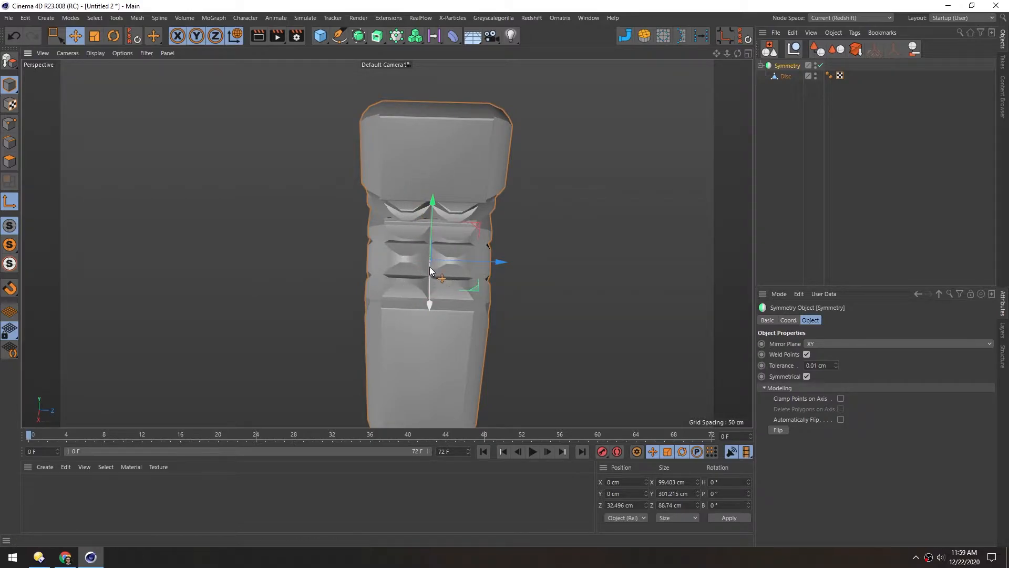
pyautogui.keyDown('alt'); pyautogui.moveTo(421, 279); pyautogui.dragTo(413, 255); pyautogui.keyUp('alt')
pyautogui.scroll(2, 405, 262)
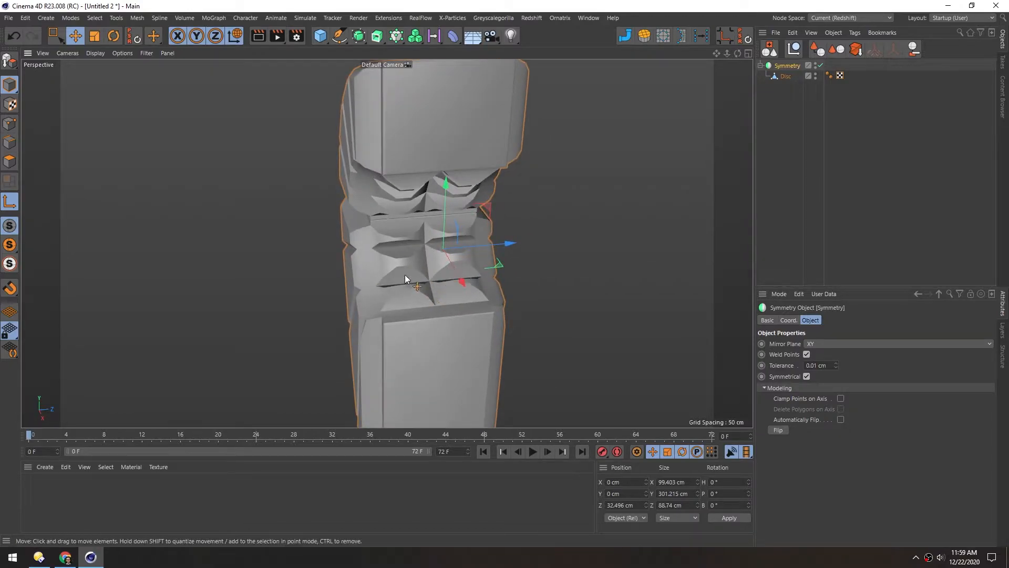
# Disable the Symmetry object and show the unmirrored half in a maximized Right view.
pyautogui.click(821, 66)
pyautogui.keyDown('alt'); pyautogui.moveTo(418, 199); pyautogui.dragTo(401, 153); pyautogui.keyUp('alt')
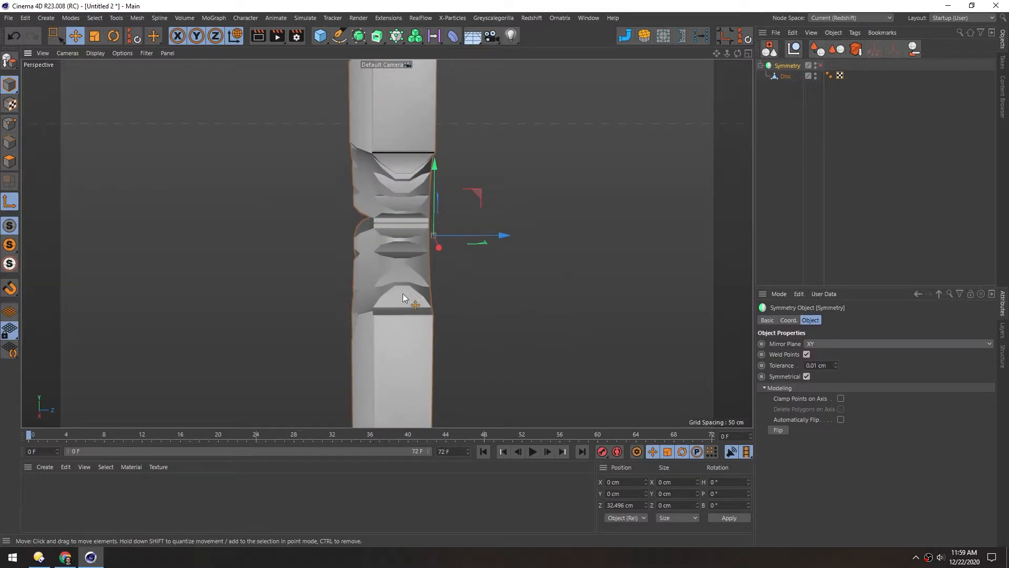
pyautogui.middleClick(387, 253)
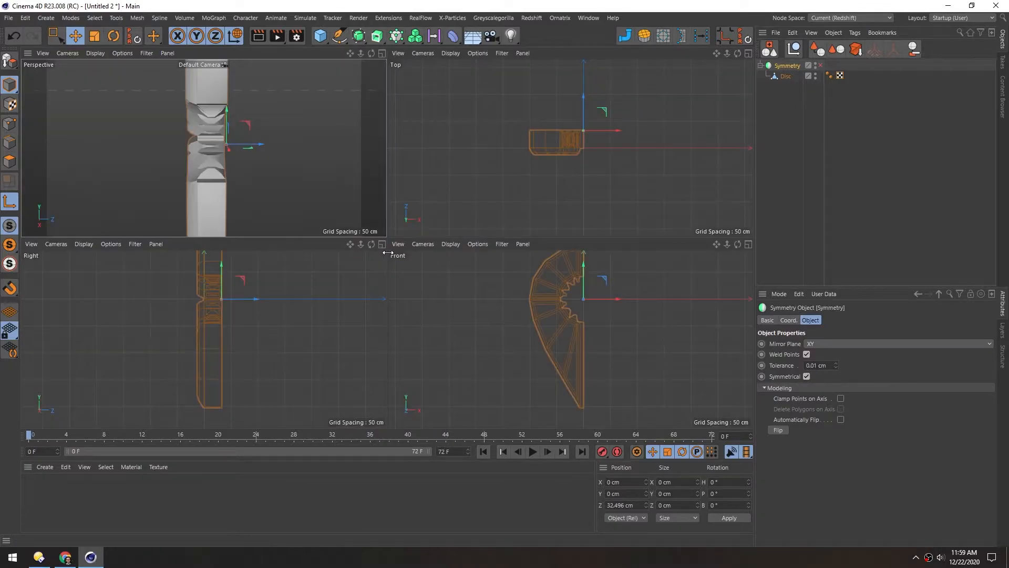
pyautogui.middleClick(279, 351)
pyautogui.scroll(-2, 313, 187)
# Start the Line Cut on the Disc with axis modification turned off and Edge mode active.
pyautogui.press('k')
pyautogui.press('k')
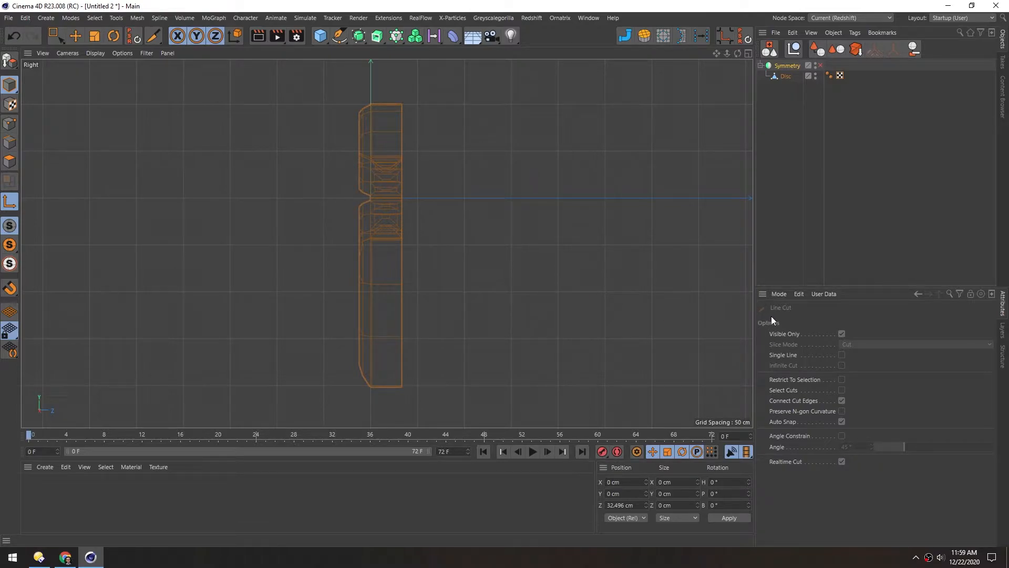
pyautogui.click(784, 78)
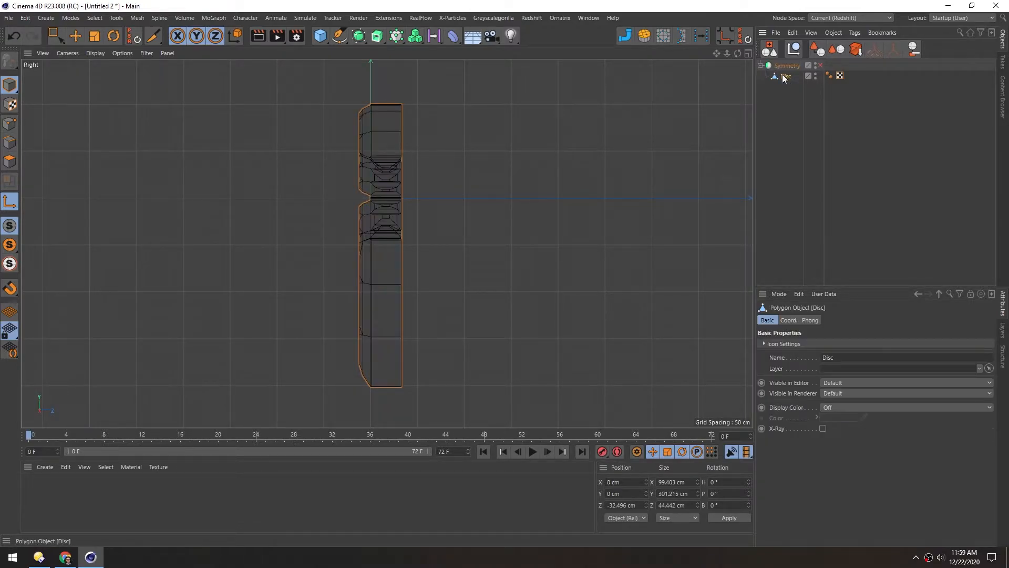
pyautogui.click(10, 200)
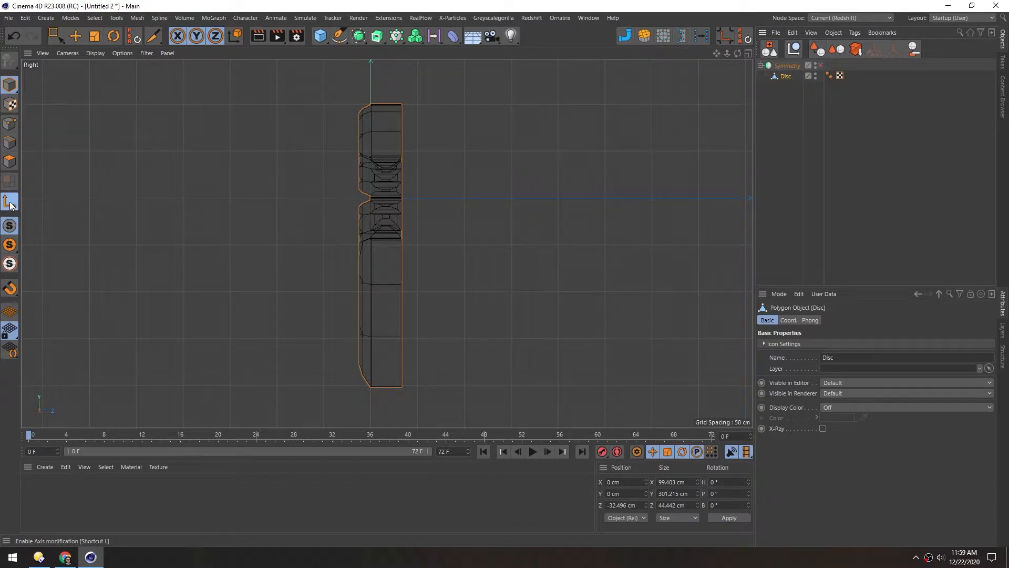
pyautogui.click(11, 202)
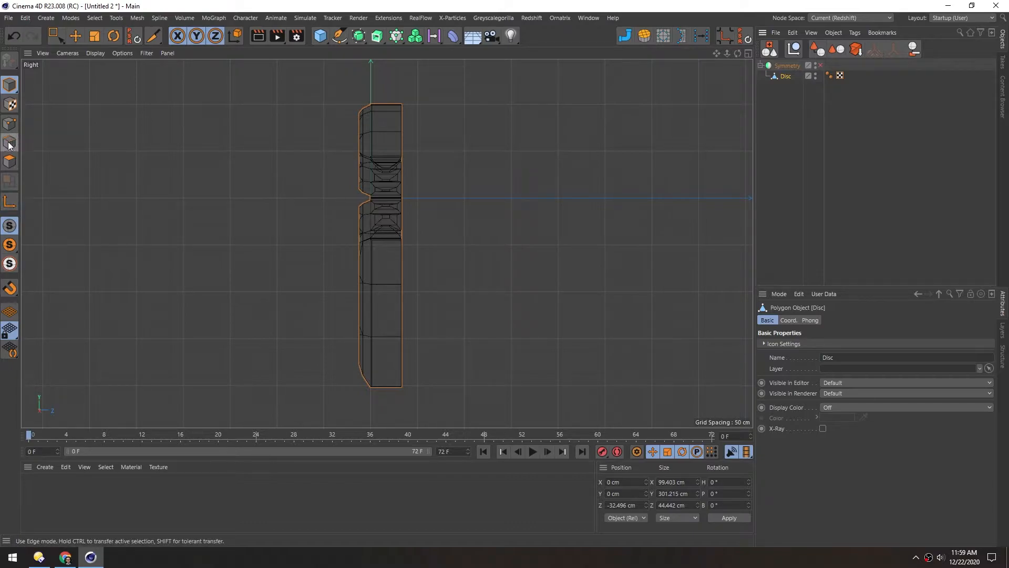
pyautogui.click(9, 143)
pyautogui.moveTo(284, 148); pyautogui.dragTo(318, 139, button='middle')
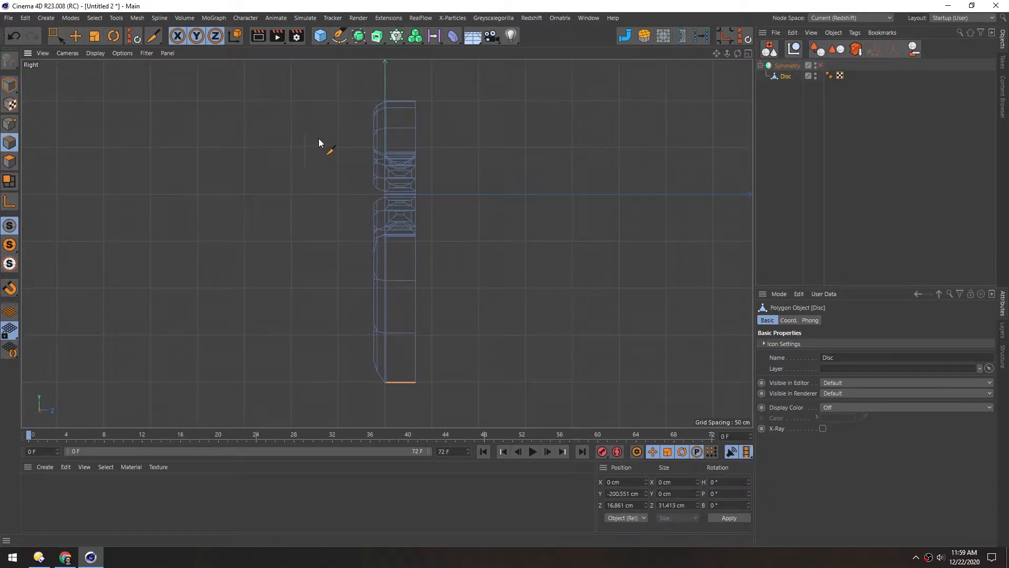
# Try to cut the Disc vertically through the middle of its thickness in the Right view with Visible Only enabled.
pyautogui.click(399, 90)
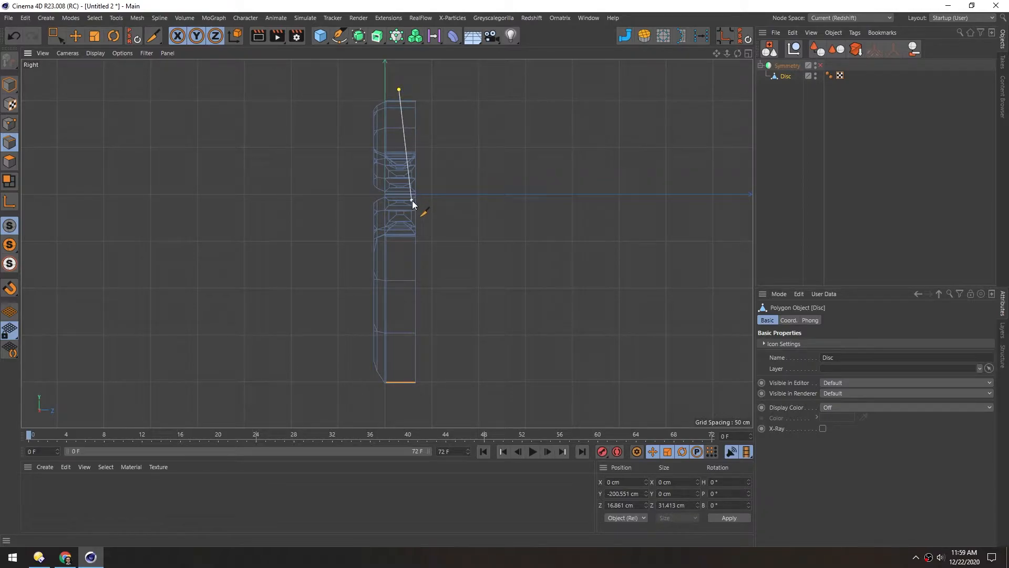
pyautogui.click(400, 407)
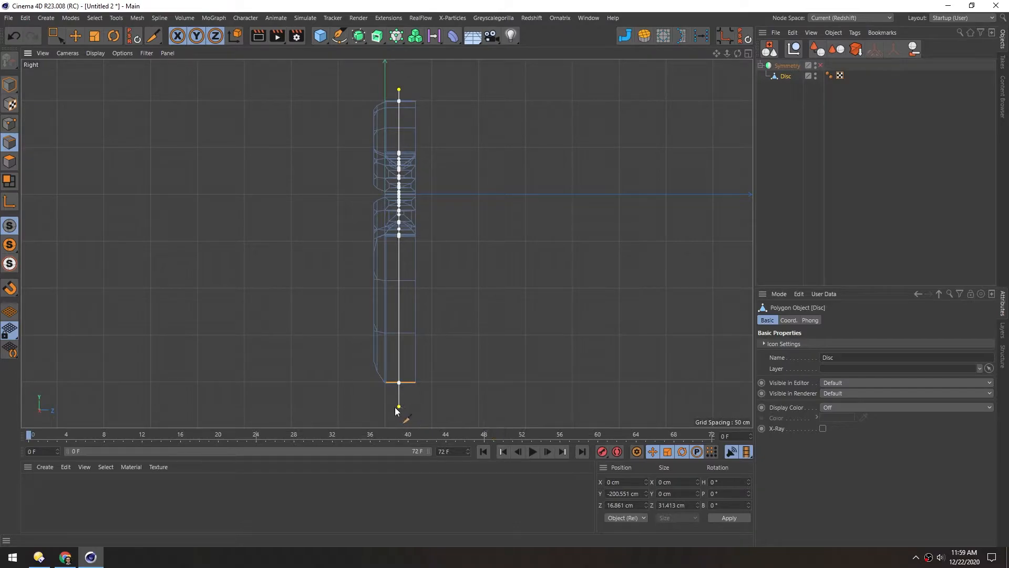
pyautogui.moveTo(400, 410)
pyautogui.mouseDown()
pyautogui.moveTo(418, 412)
pyautogui.moveTo(384, 409)
pyautogui.moveTo(454, 401)
pyautogui.moveTo(397, 403)
pyautogui.moveTo(593, 355)
pyautogui.moveTo(402, 395)
pyautogui.mouseUp()
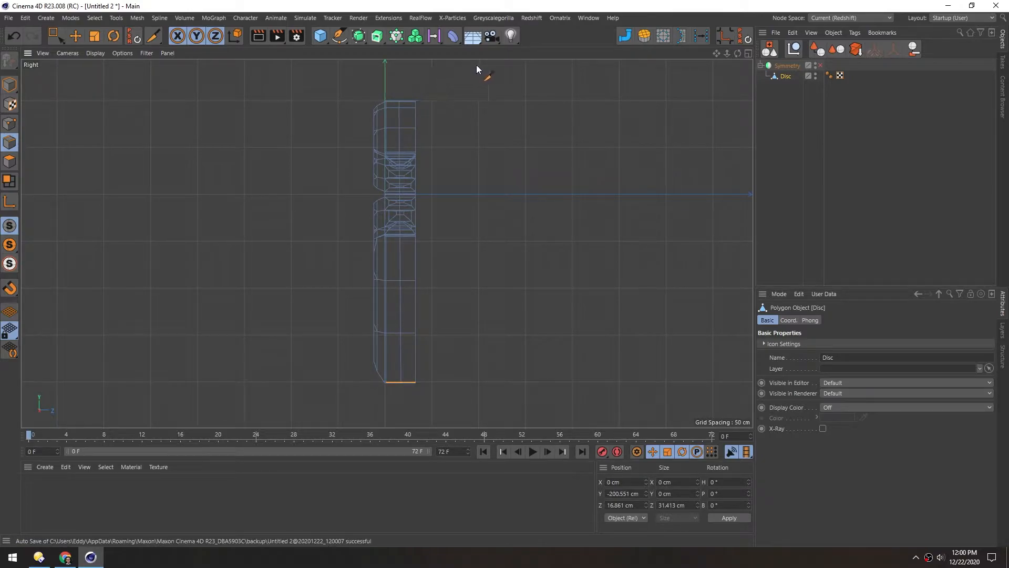
pyautogui.hotkey('ctrl', 'z')
pyautogui.moveTo(400, 92); pyautogui.dragTo(398, 396)
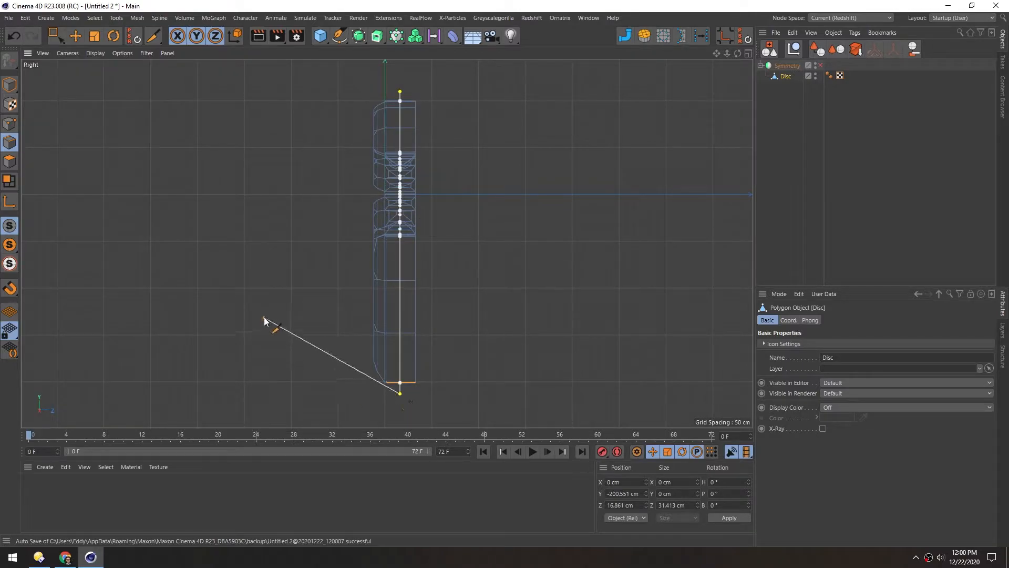
pyautogui.press('Escape')
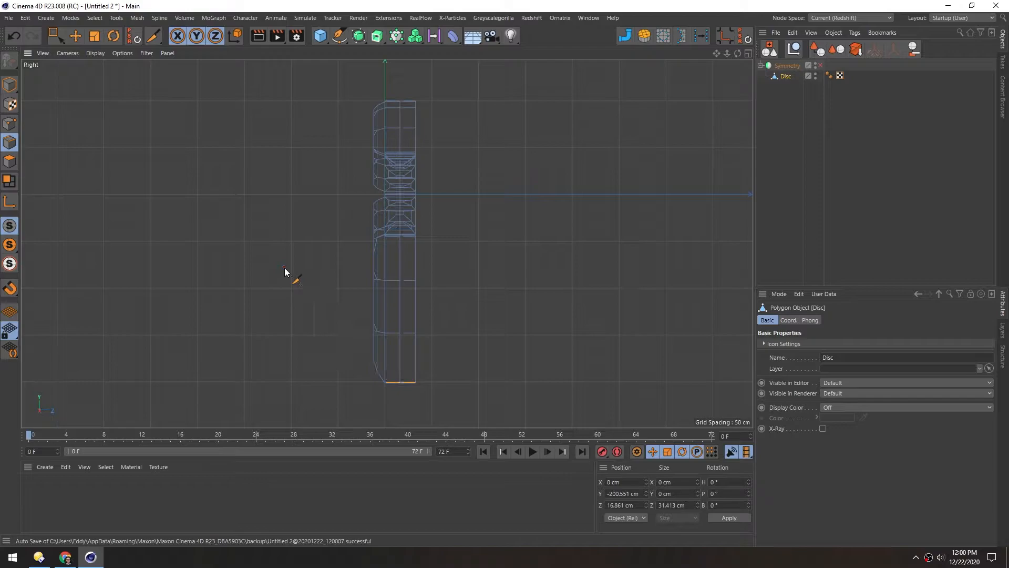
pyautogui.press('Return')
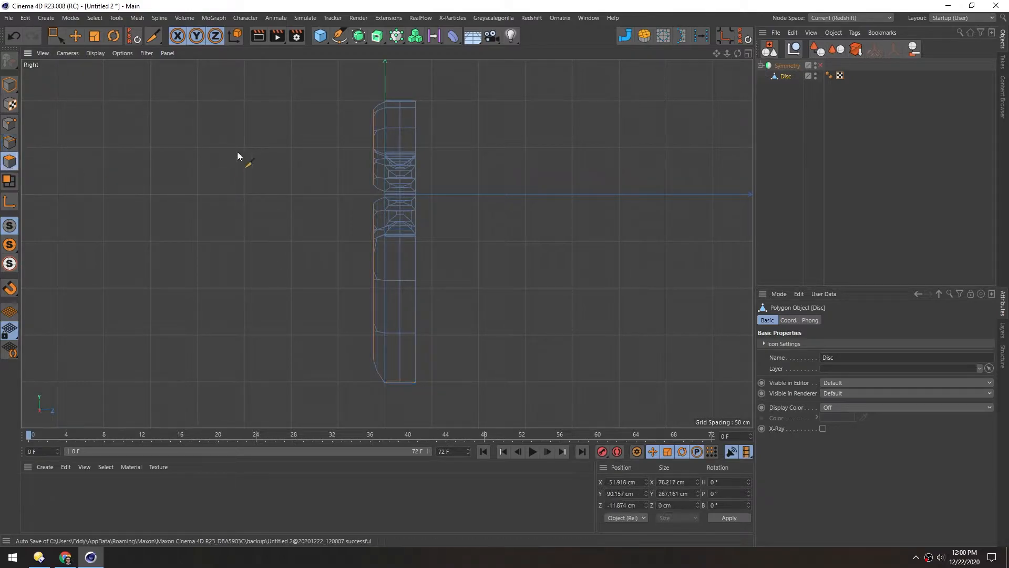
# Try to delete the polygons on the back side of the new cut using Rectangle Selection.
pyautogui.press('0')
pyautogui.moveTo(450, 396); pyautogui.dragTo(399, 89)
pyautogui.scroll(5, 399, 90)
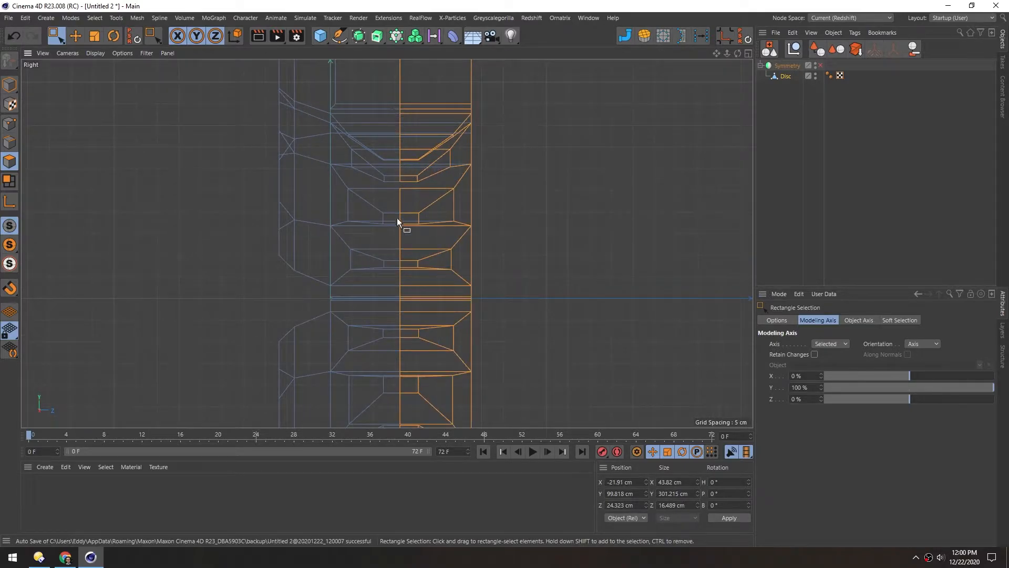
pyautogui.keyDown('alt'); pyautogui.moveTo(380, 309); pyautogui.dragTo(372, 197, button='middle'); pyautogui.keyUp('alt')
pyautogui.scroll(-3, 400, 136)
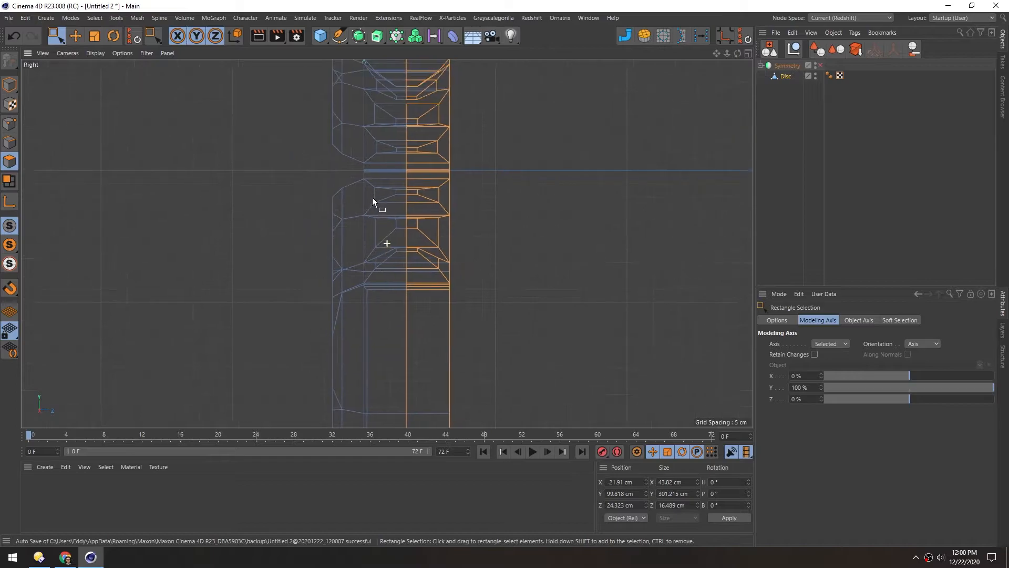
pyautogui.hotkey('ctrl', 'shift', 'a')
pyautogui.scroll(-4, 371, 194)
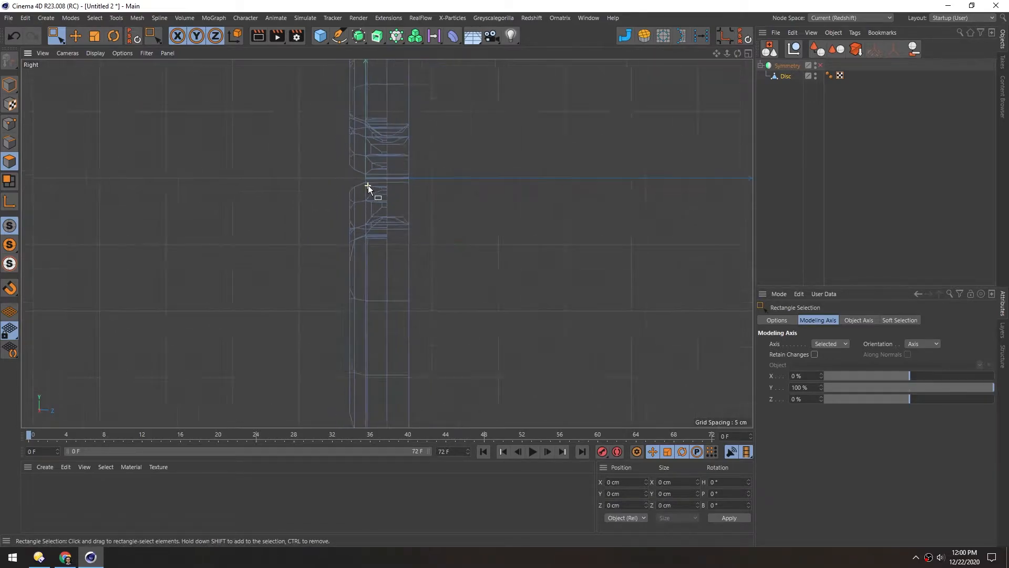
pyautogui.keyDown('alt'); pyautogui.moveTo(368, 198); pyautogui.dragTo(370, 203, button='middle'); pyautogui.keyUp('alt')
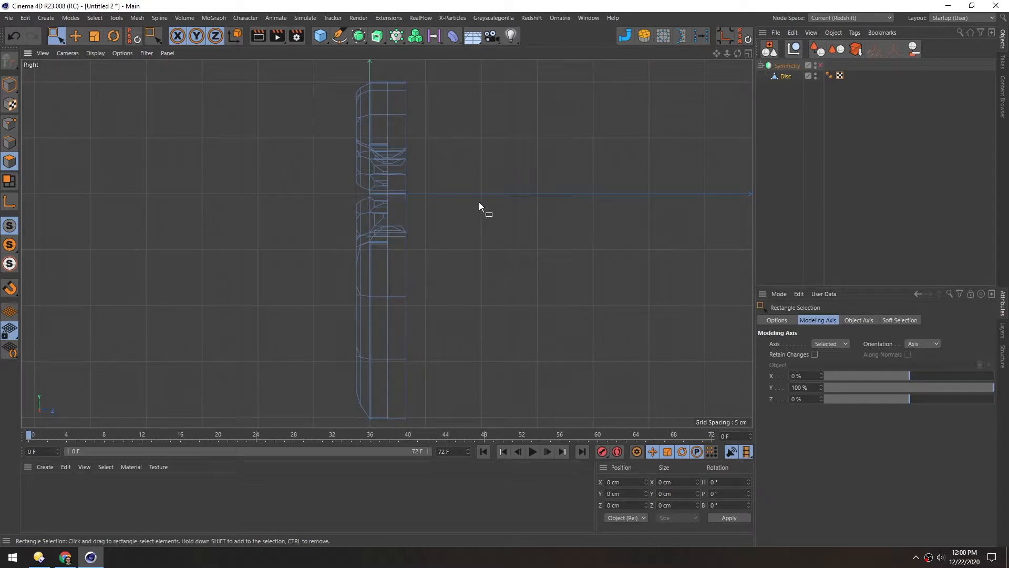
# Disable Visible Only for the Line Cut tool and undo the partial cut and deletion.
pyautogui.press('k')
pyautogui.press('k')
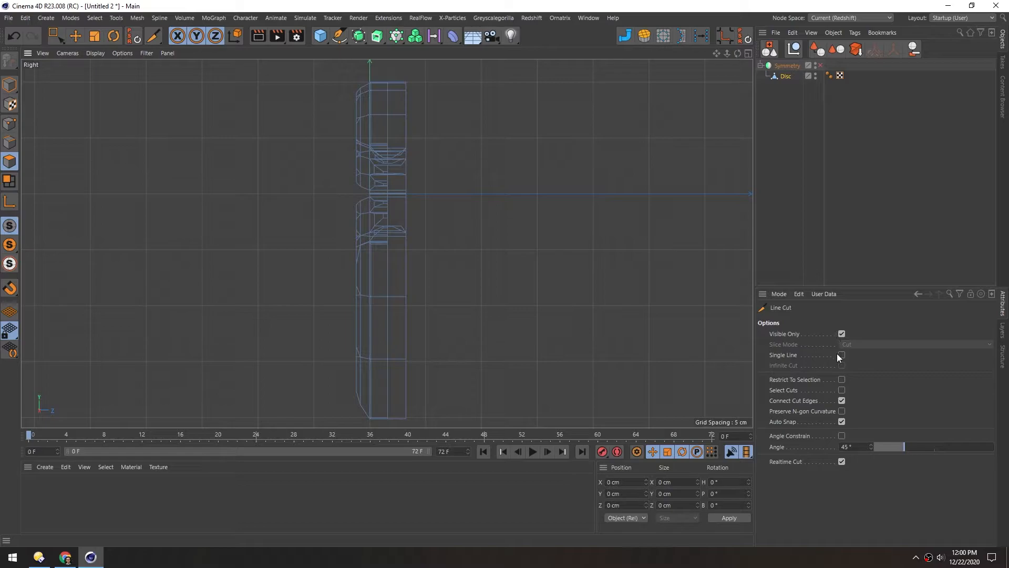
pyautogui.click(842, 334)
pyautogui.hotkey('ctrl', 'z')
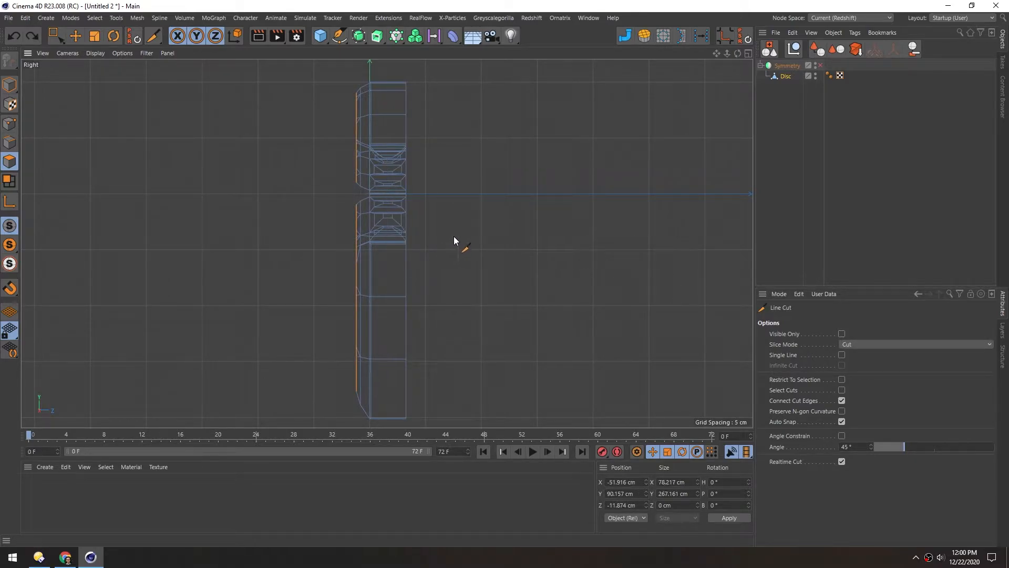
pyautogui.moveTo(453, 236); pyautogui.dragTo(497, 230, button='middle')
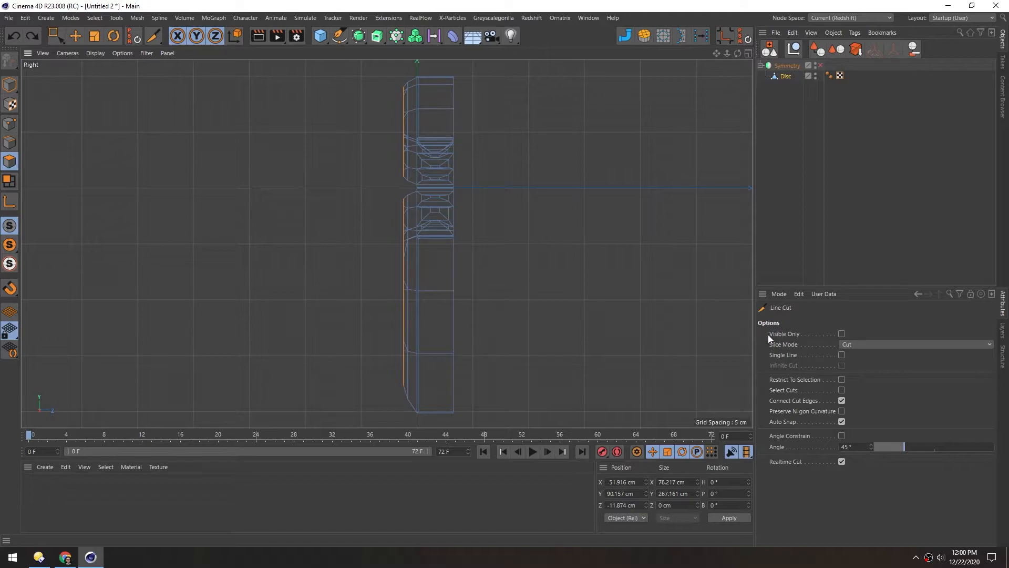
# Cut the Disc vertically through the middle of its thickness and delete all polygons on the back half.
pyautogui.click(434, 70)
pyautogui.click(431, 417)
pyautogui.press('Escape')
pyautogui.press('space')
pyautogui.moveTo(477, 66); pyautogui.dragTo(433, 418)
pyautogui.press('Delete')
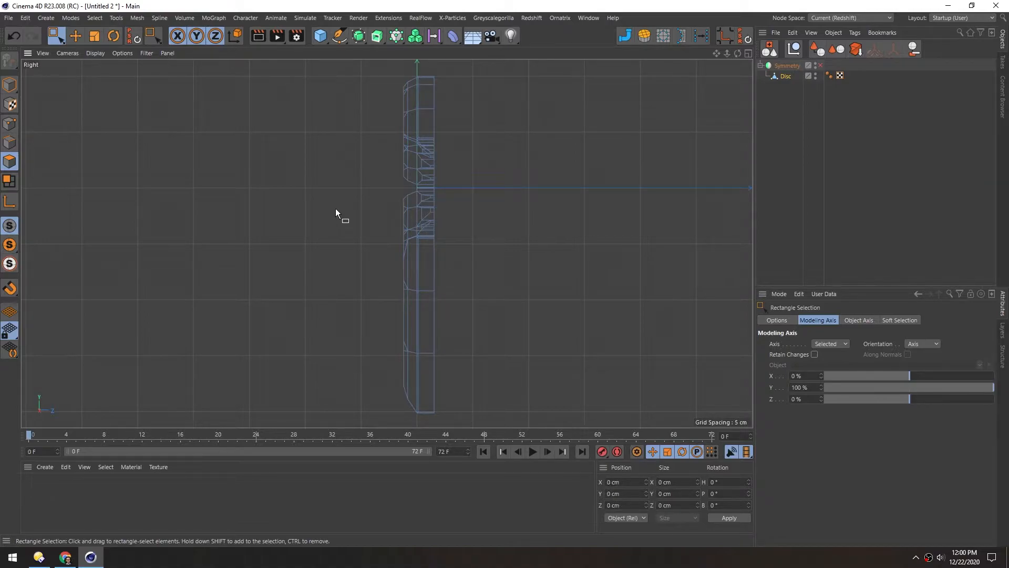
# Re-enable the Symmetry object and move its axis to the Disc's cut edge so the two halves meet.
pyautogui.click(820, 66)
pyautogui.click(787, 66)
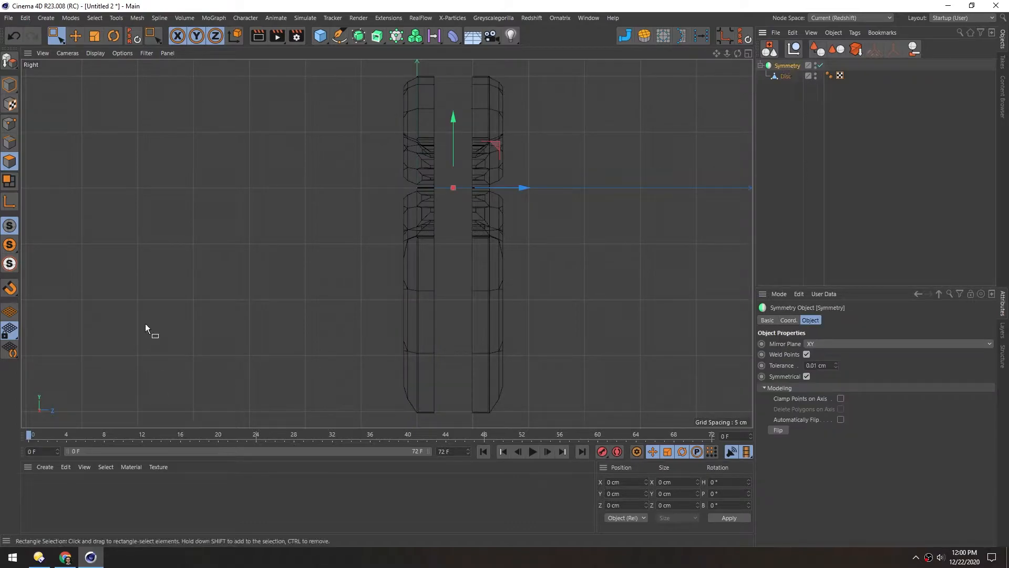
pyautogui.scroll(5, 442, 179)
pyautogui.scroll(2, 517, 175)
pyautogui.moveTo(575, 225); pyautogui.dragTo(464, 217)
pyautogui.scroll(6, 405, 223)
pyautogui.moveTo(488, 261); pyautogui.dragTo(458, 260)
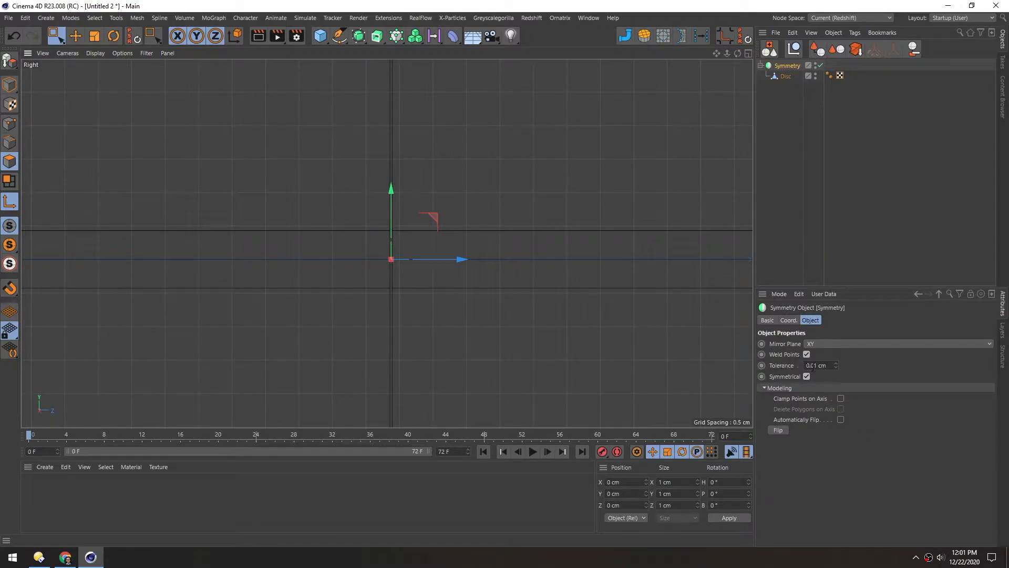
# Set the Symmetry tolerance to 0.1 cm and nudge the axis slightly along Z at the seam.
pyautogui.click(814, 367)
pyautogui.press('BackSpace')
pyautogui.press('Return')
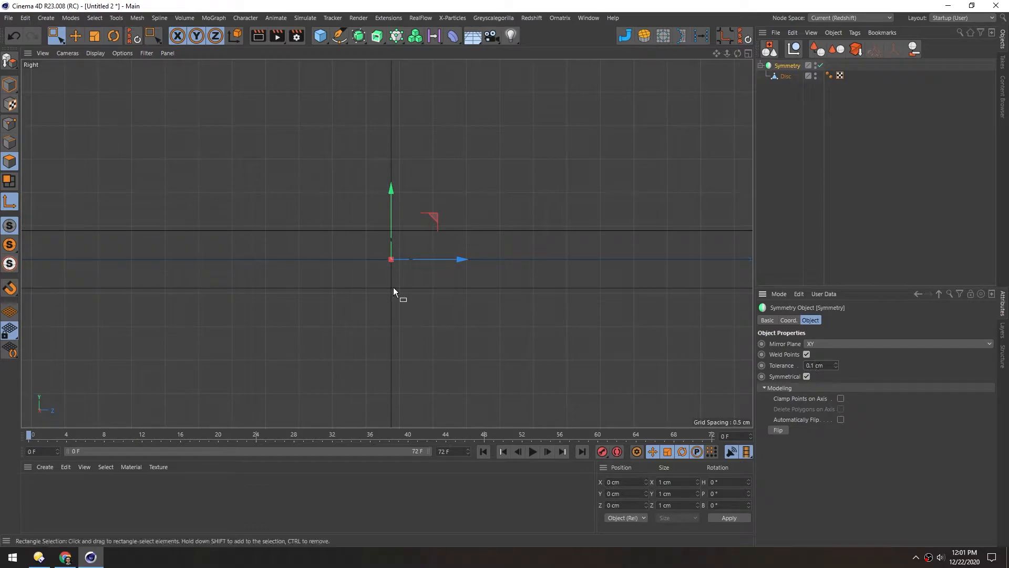
pyautogui.scroll(2, 397, 281)
pyautogui.moveTo(467, 256)
pyautogui.mouseDown()
pyautogui.moveTo(555, 256)
pyautogui.moveTo(472, 260)
pyautogui.mouseUp()
# Try a Symmetry tolerance of 72.1 cm, then return it to 0.1 cm.
pyautogui.moveTo(836, 365); pyautogui.dragTo(836, 340)
pyautogui.keyDown('alt'); pyautogui.moveTo(533, 329); pyautogui.dragTo(339, 377, button='right'); pyautogui.keyUp('alt')
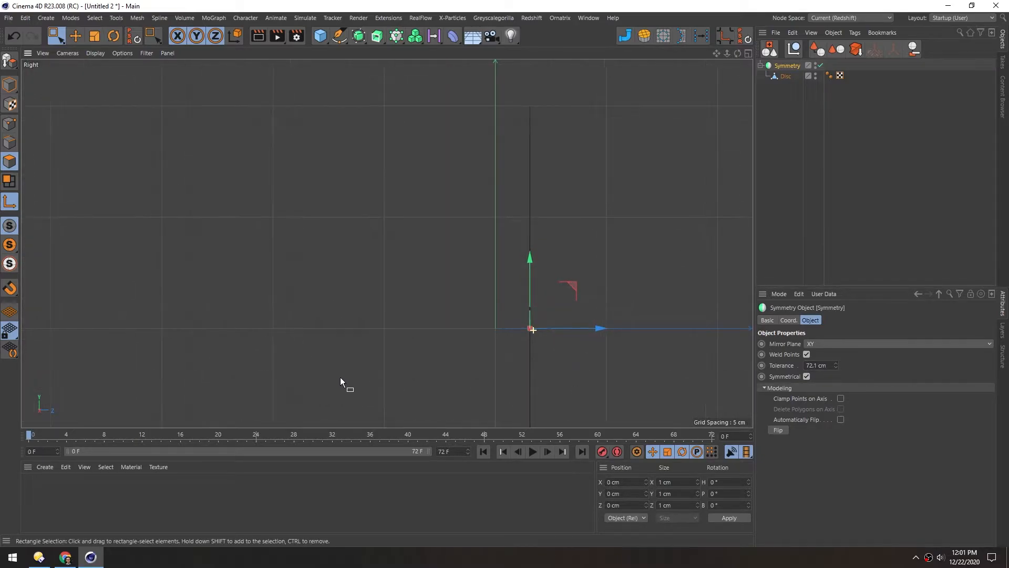
pyautogui.moveTo(836, 365); pyautogui.dragTo(836, 392)
pyautogui.click(835, 363)
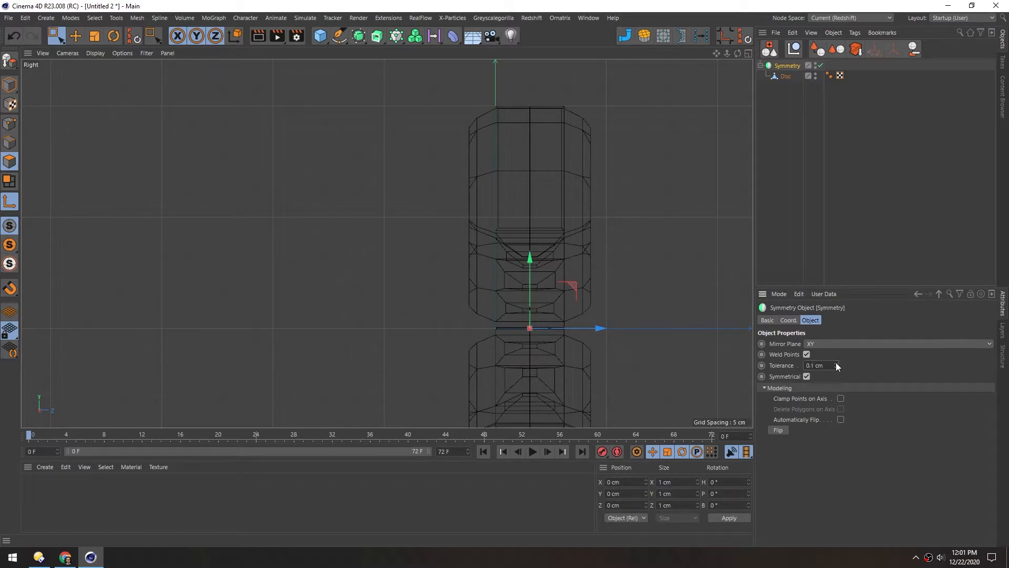
# Align the Symmetry axis precisely with the Disc's cut edge, turning Weld Points off to check the gap and back on.
pyautogui.scroll(5, 518, 336)
pyautogui.scroll(5, 550, 289)
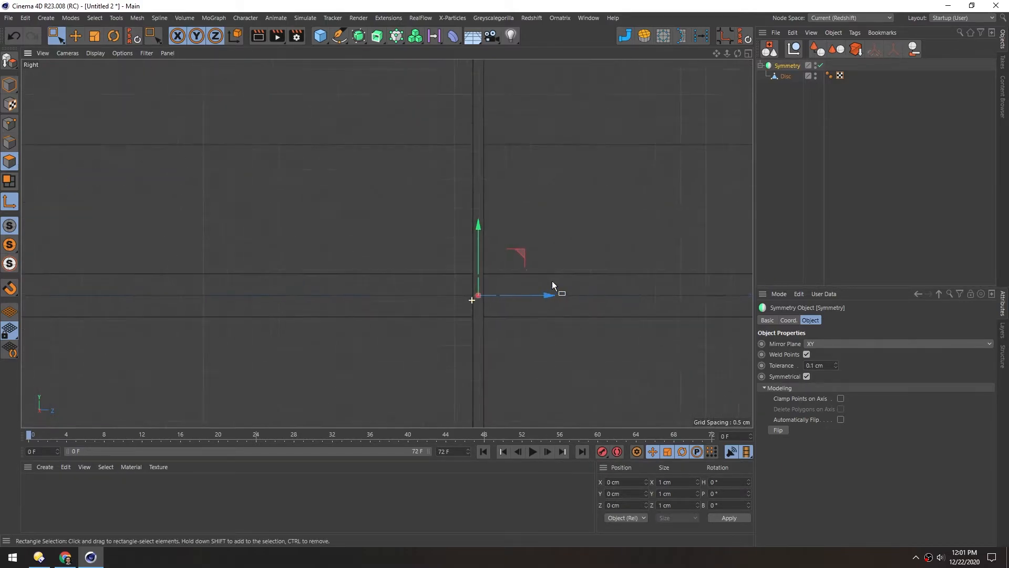
pyautogui.moveTo(630, 241); pyautogui.dragTo(575, 239)
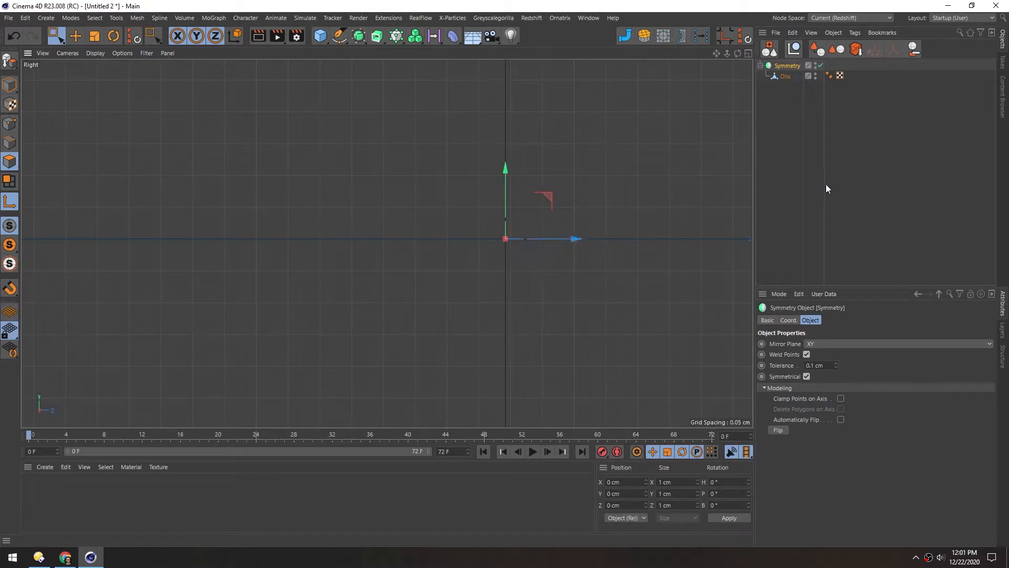
pyautogui.click(807, 354)
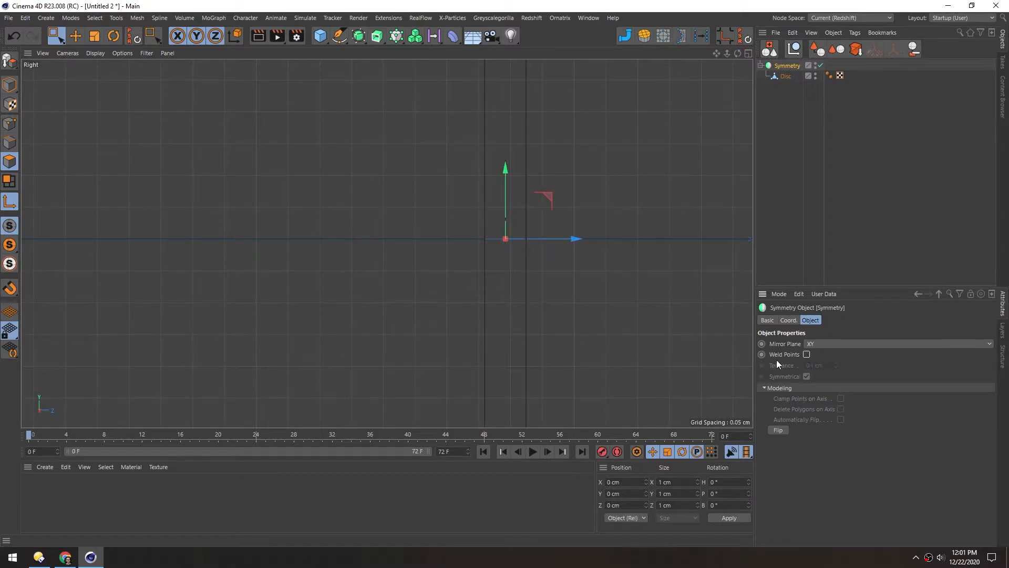
pyautogui.scroll(3, 484, 217)
pyautogui.moveTo(612, 275); pyautogui.dragTo(567, 282)
pyautogui.scroll(-3, 499, 278)
pyautogui.click(807, 354)
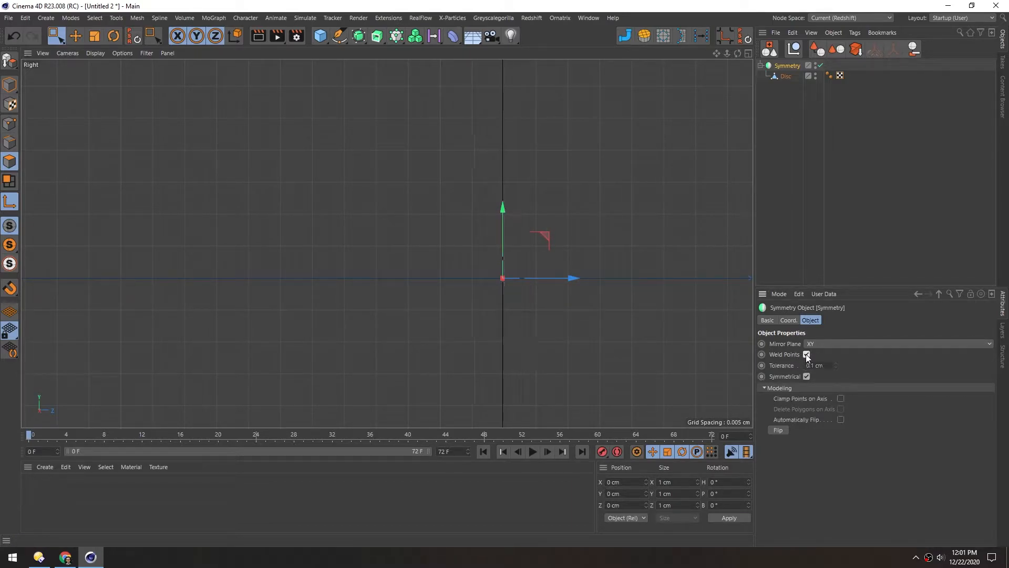
# Set the Symmetry object's weld tolerance to 0.01 cm.
pyautogui.click(813, 365)
pyautogui.write('0')
pyautogui.press('Return')
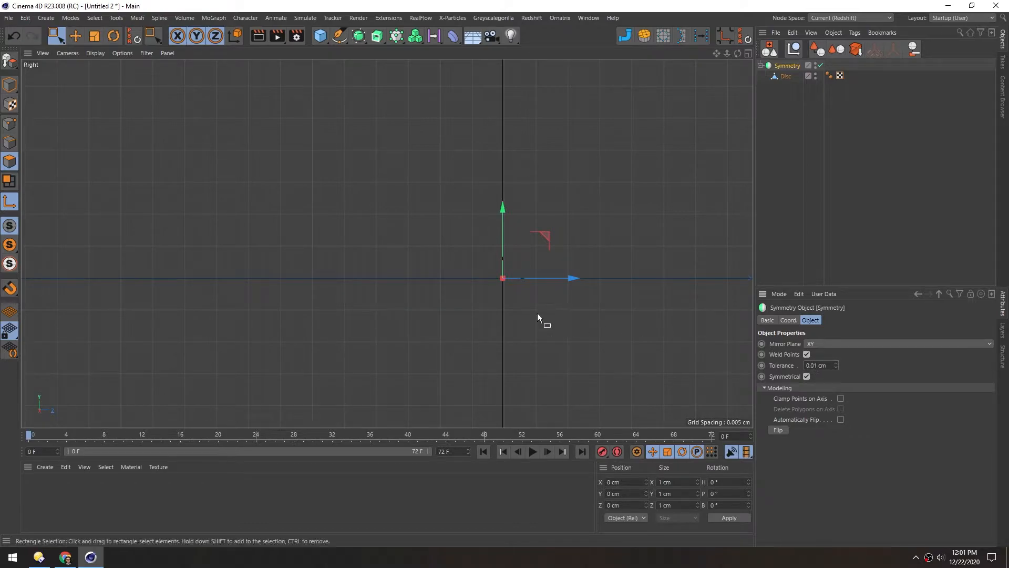
# Inspect the front-to-back mirrored model in the Perspective view, toggling the Symmetry object off and on to compare.
pyautogui.scroll(-5, 459, 216)
pyautogui.scroll(-10, 347, 229)
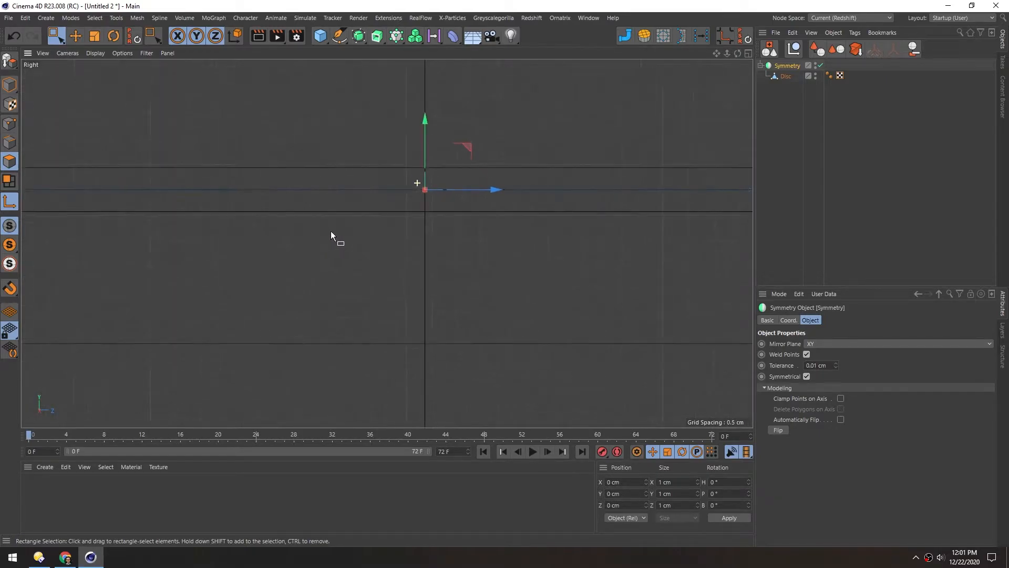
pyautogui.middleClick(318, 255)
pyautogui.middleClick(252, 197)
pyautogui.keyDown('alt'); pyautogui.moveTo(423, 244); pyautogui.dragTo(519, 105); pyautogui.keyUp('alt')
pyautogui.click(821, 65)
pyautogui.click(821, 65)
pyautogui.keyDown('alt'); pyautogui.moveTo(460, 349); pyautogui.dragTo(388, 210); pyautogui.keyUp('alt')
pyautogui.scroll(-8, 387, 235)
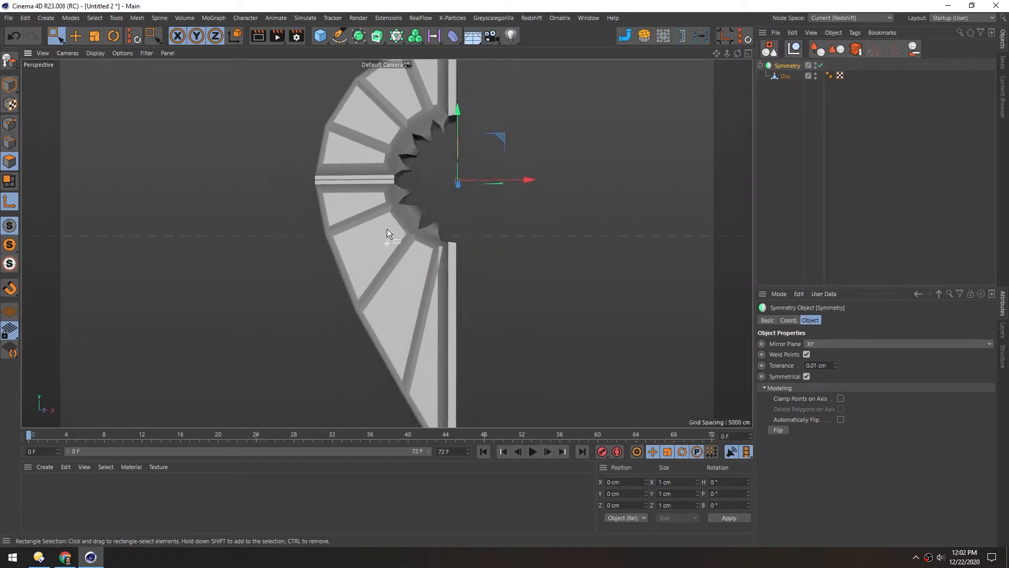
pyautogui.scroll(1, 404, 254)
pyautogui.keyDown('alt'); pyautogui.moveTo(378, 251); pyautogui.dragTo(358, 231, button='middle'); pyautogui.keyUp('alt')
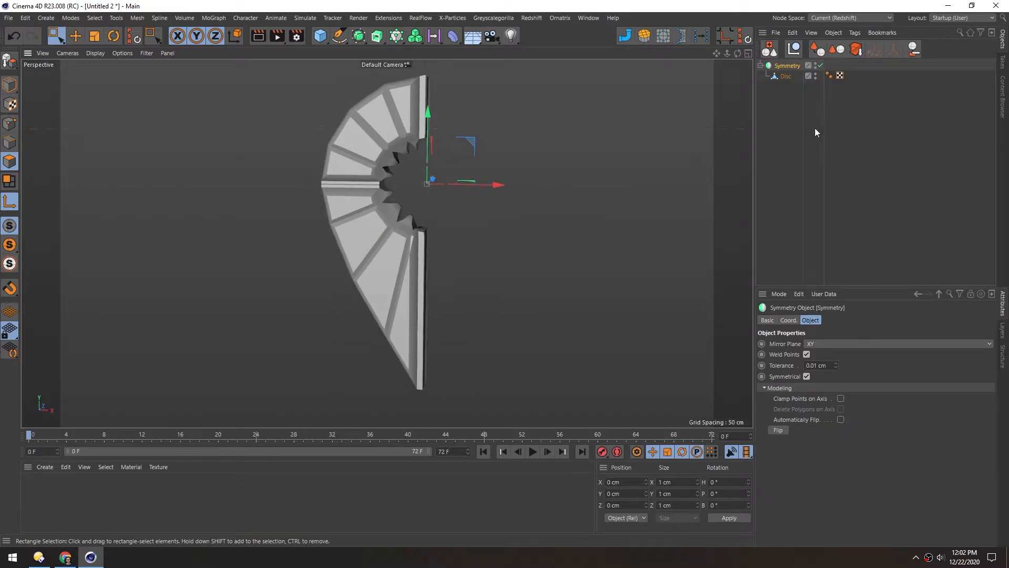
# Show the Disc's project info to check its point and polygon counts.
pyautogui.click(785, 76)
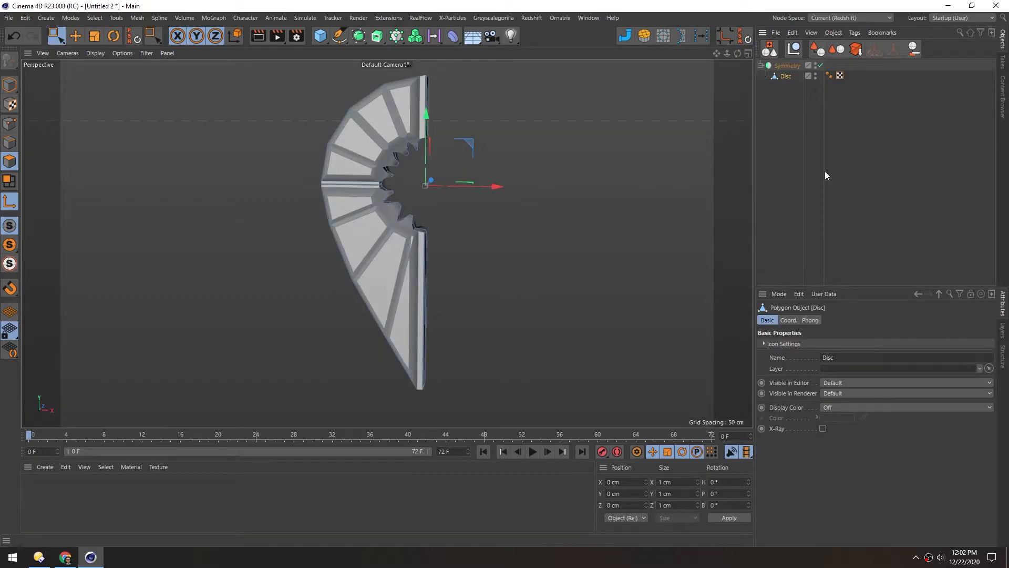
pyautogui.click(779, 294)
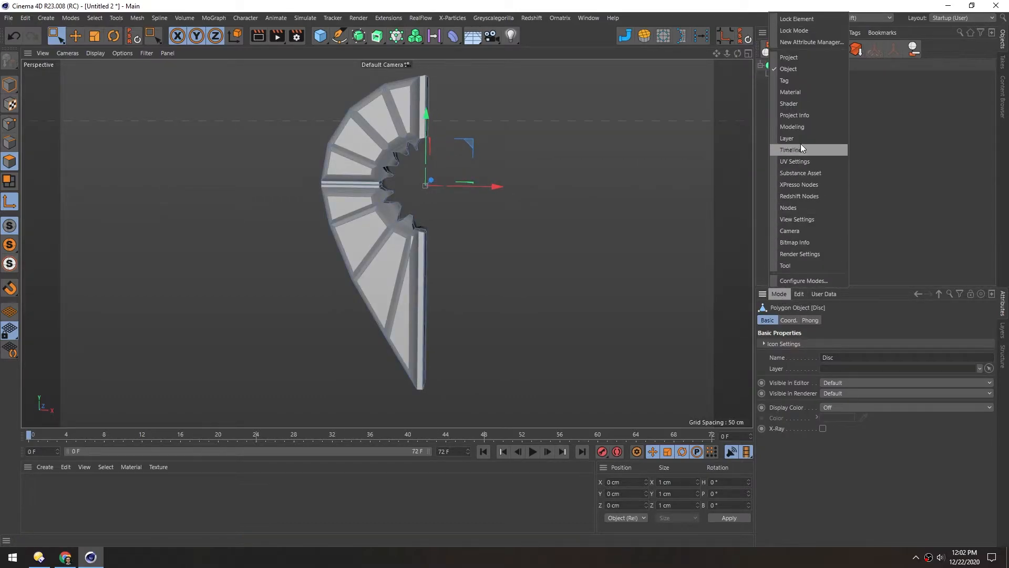
pyautogui.click(791, 117)
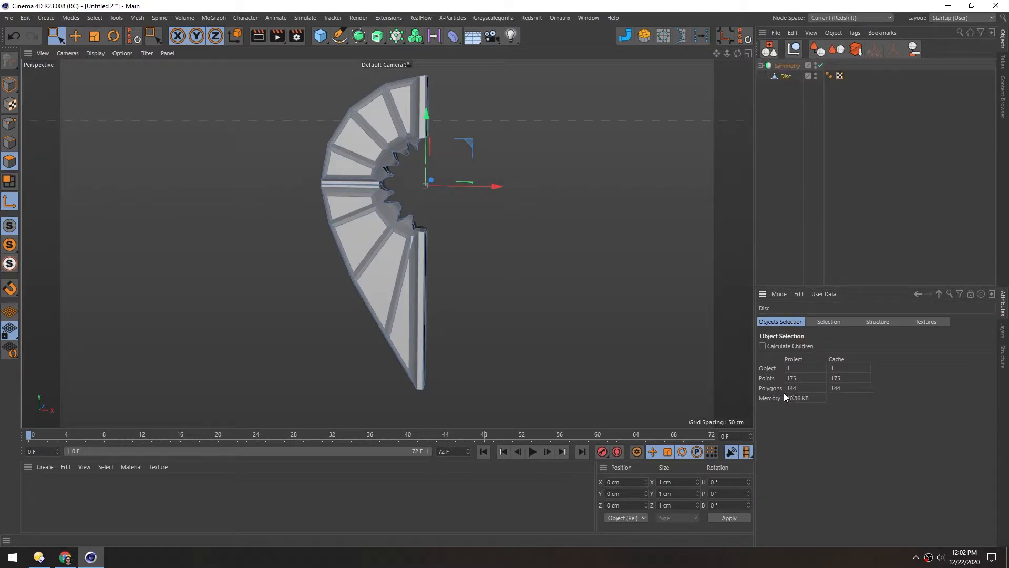
# Add a Bevel deformer to the Disc and display the model with Gouraud shading and wireframe lines.
pyautogui.keyDown('alt'); pyautogui.moveTo(348, 161); pyautogui.dragTo(364, 165, button='middle'); pyautogui.keyUp('alt')
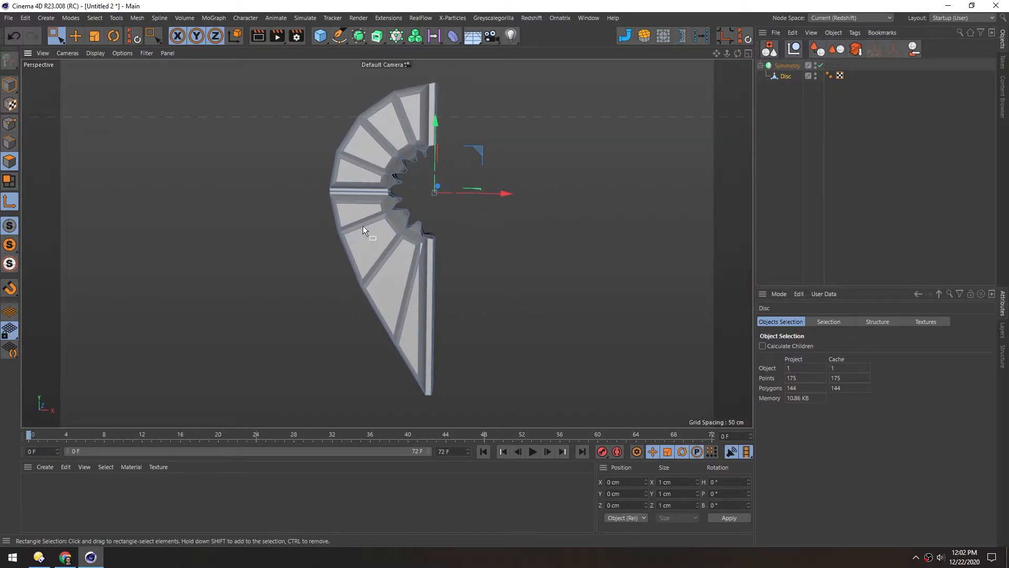
pyautogui.click(452, 36)
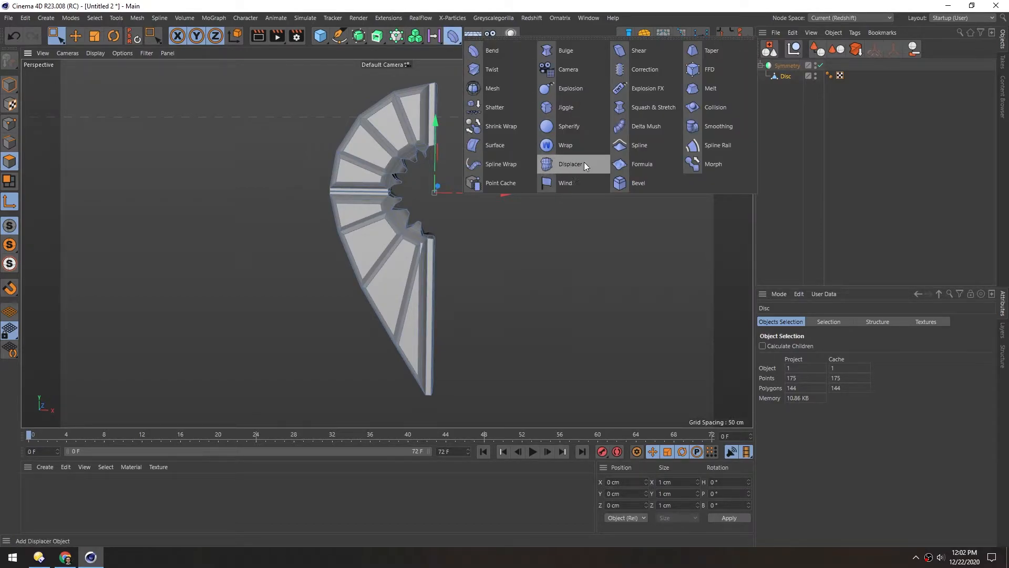
pyautogui.click(622, 184)
pyautogui.keyDown('alt'); pyautogui.moveTo(353, 154); pyautogui.dragTo(458, 133, button='right'); pyautogui.keyUp('alt')
pyautogui.keyDown('alt'); pyautogui.moveTo(309, 169); pyautogui.dragTo(364, 182); pyautogui.keyUp('alt')
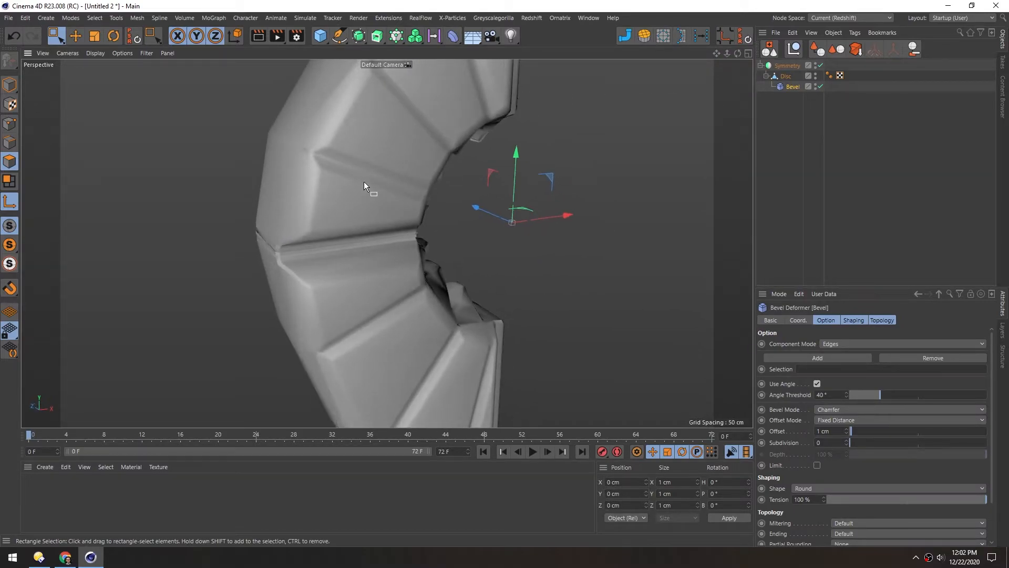
pyautogui.press('n')
pyautogui.press('b')
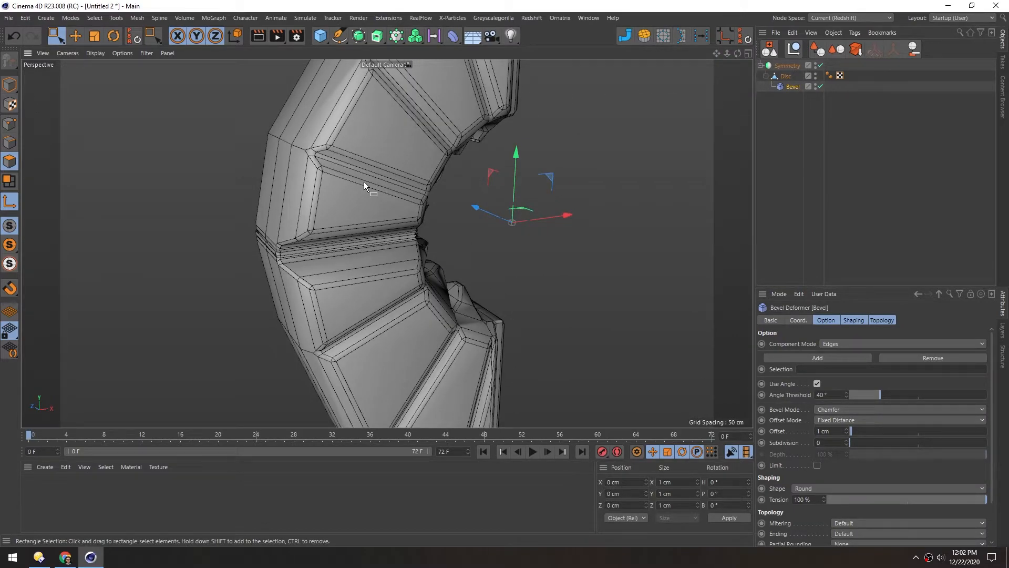
pyautogui.keyDown('alt'); pyautogui.moveTo(364, 182); pyautogui.dragTo(357, 188); pyautogui.keyUp('alt')
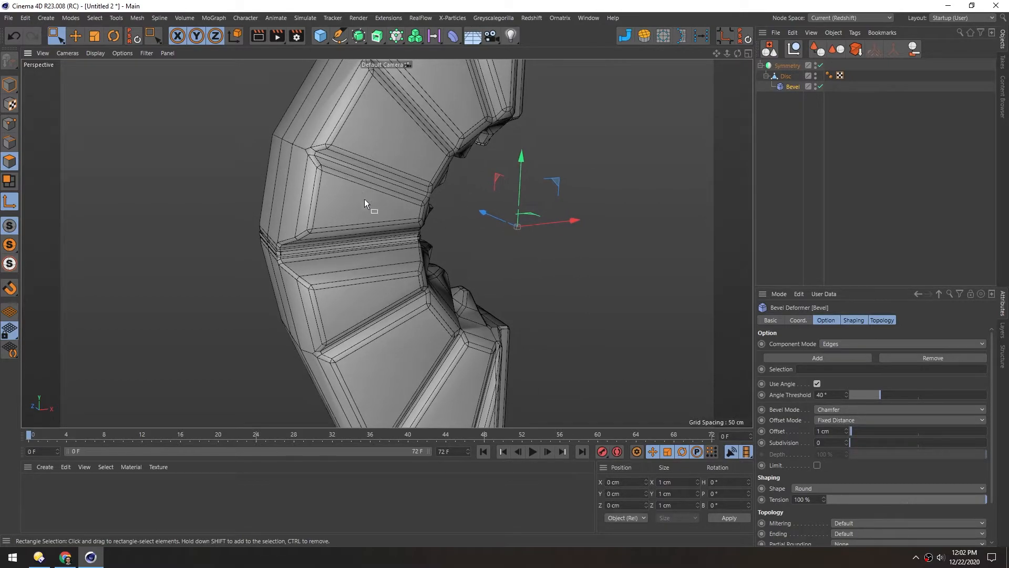
# Test the Bevel's angle threshold at 0° and 180°, and settle on 34°.
pyautogui.moveTo(804, 289); pyautogui.dragTo(780, 169)
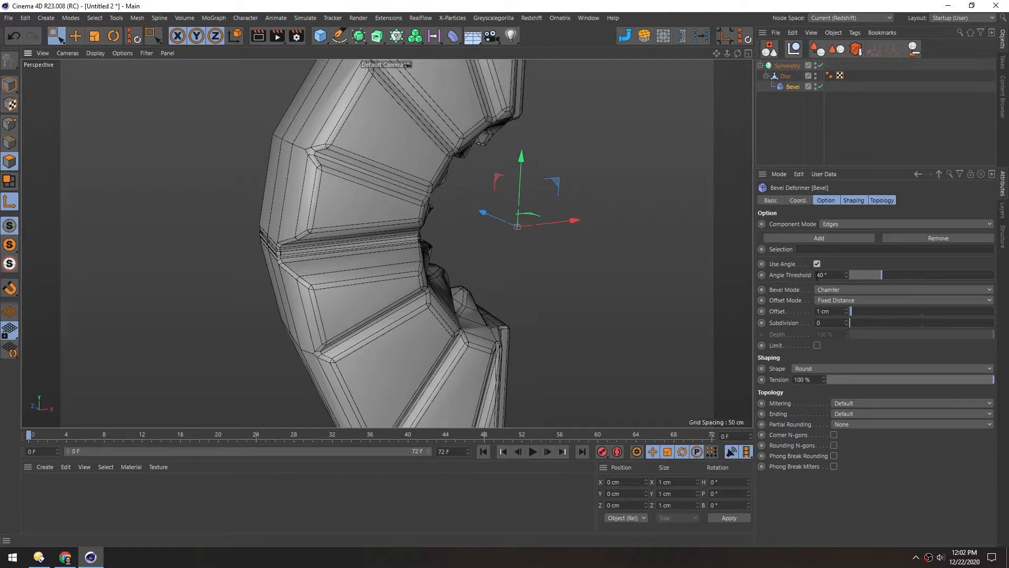
pyautogui.moveTo(876, 273); pyautogui.dragTo(838, 273)
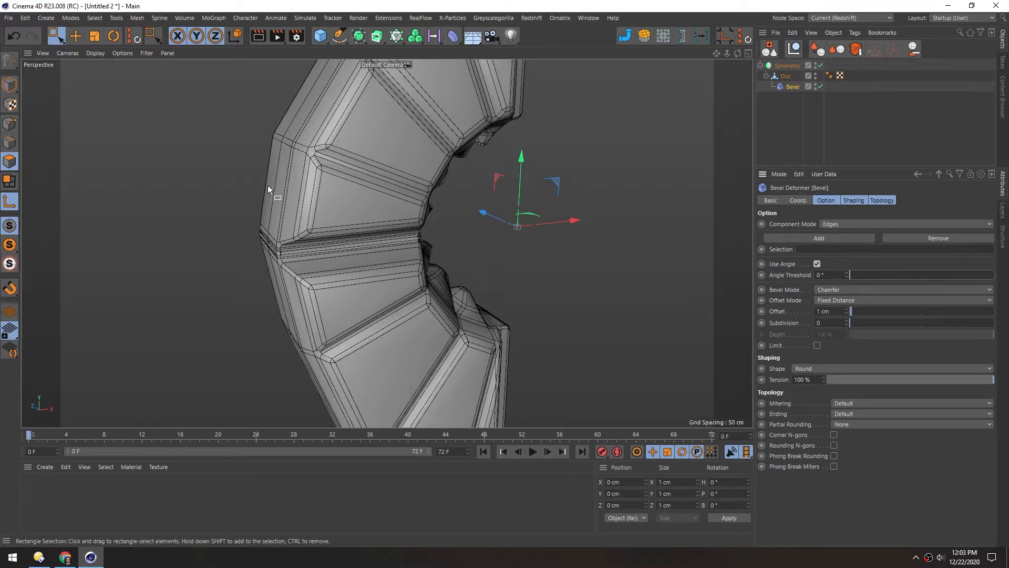
pyautogui.moveTo(857, 274); pyautogui.dragTo(940, 285)
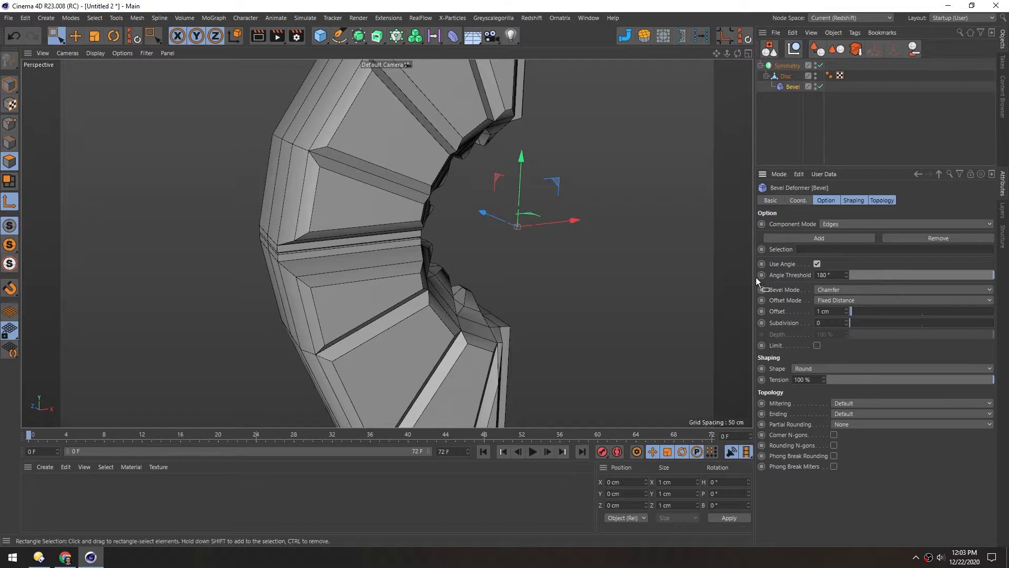
pyautogui.click(935, 274)
pyautogui.moveTo(935, 274); pyautogui.dragTo(877, 279)
pyautogui.keyDown('alt'); pyautogui.moveTo(328, 288); pyautogui.dragTo(333, 258); pyautogui.keyUp('alt')
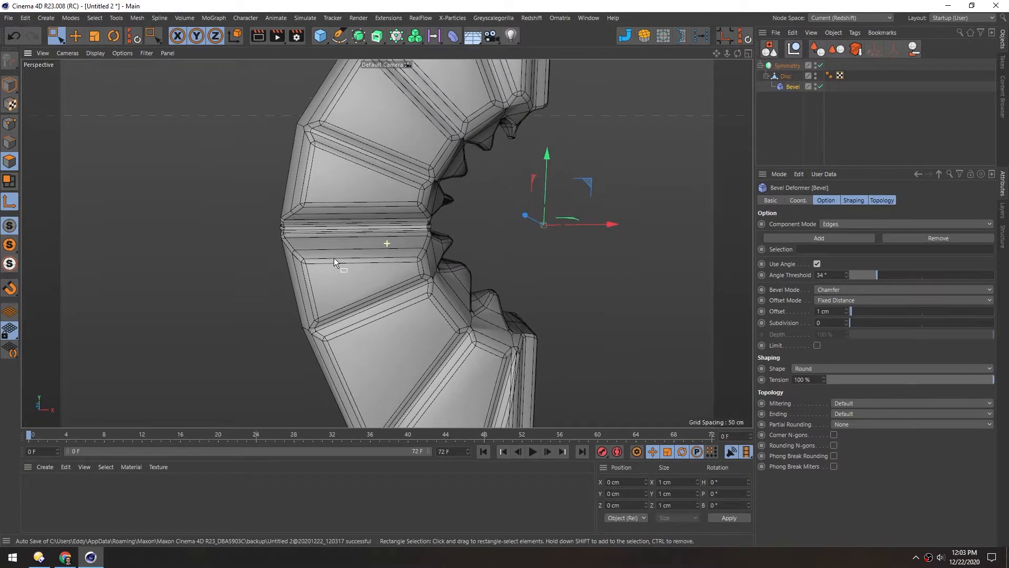
# Enable Limit on the Bevel deformer and set its offset to 0.2 cm.
pyautogui.scroll(10, 475, 200)
pyautogui.keyDown('alt'); pyautogui.moveTo(504, 216); pyautogui.dragTo(529, 224); pyautogui.keyUp('alt')
pyautogui.click(816, 345)
pyautogui.keyDown('alt'); pyautogui.moveTo(453, 222); pyautogui.dragTo(402, 227); pyautogui.keyUp('alt')
pyautogui.moveTo(846, 312); pyautogui.dragTo(847, 313)
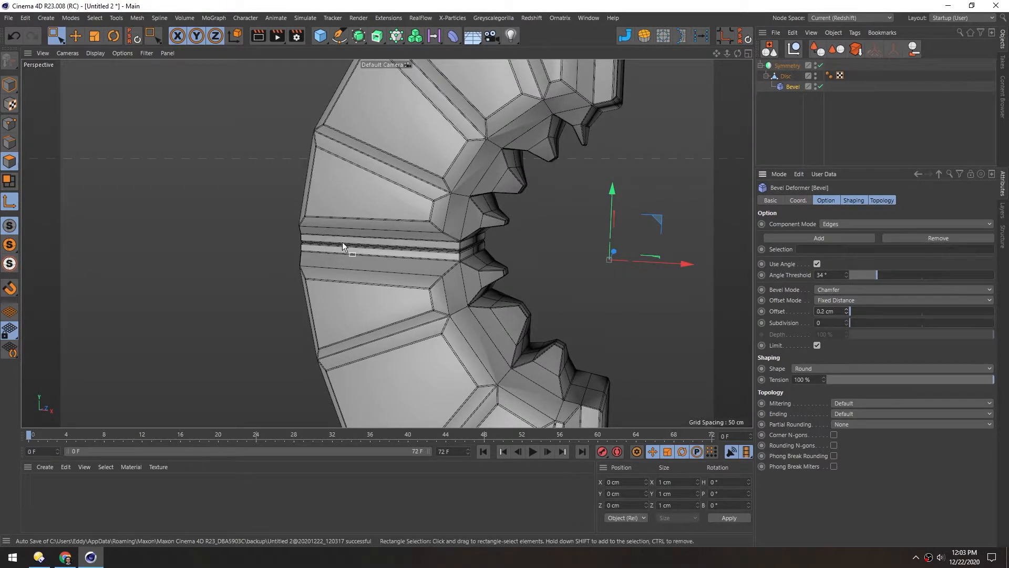
# Try Uniform mitering on the Bevel deformer and examine the corners around the inner teeth.
pyautogui.scroll(10, 426, 351)
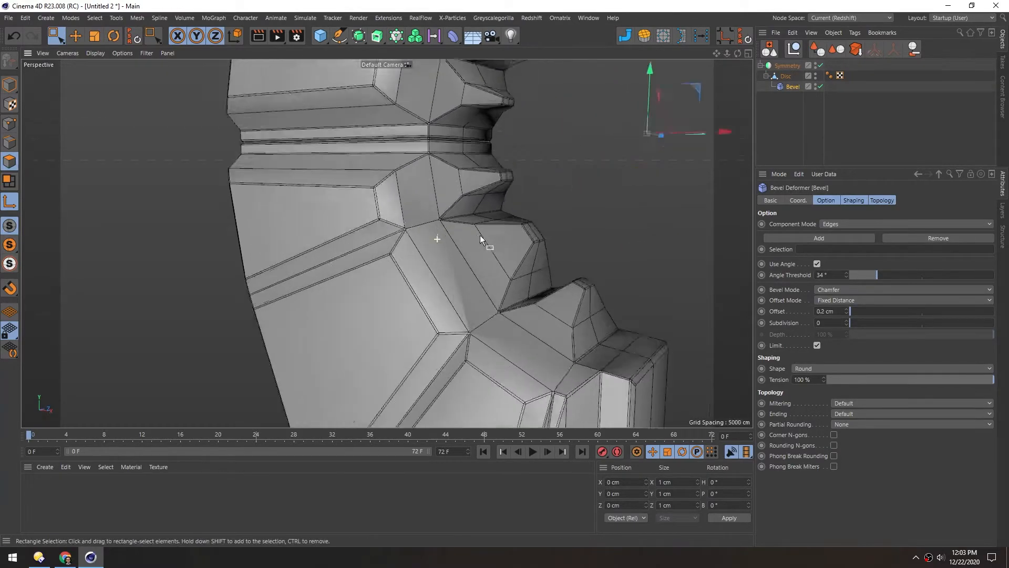
pyautogui.keyDown('alt'); pyautogui.moveTo(534, 239); pyautogui.dragTo(403, 205); pyautogui.keyUp('alt')
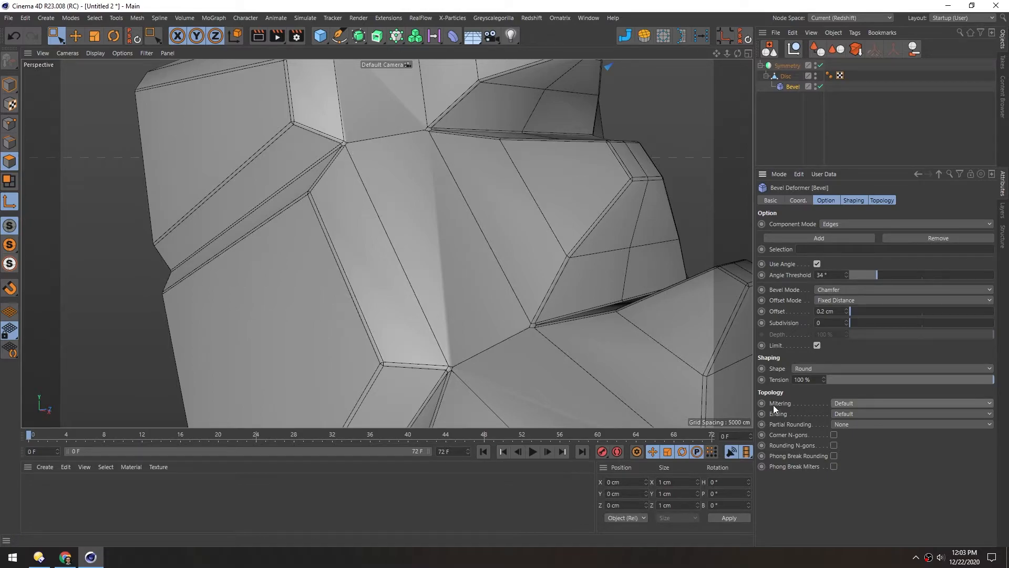
pyautogui.click(840, 402)
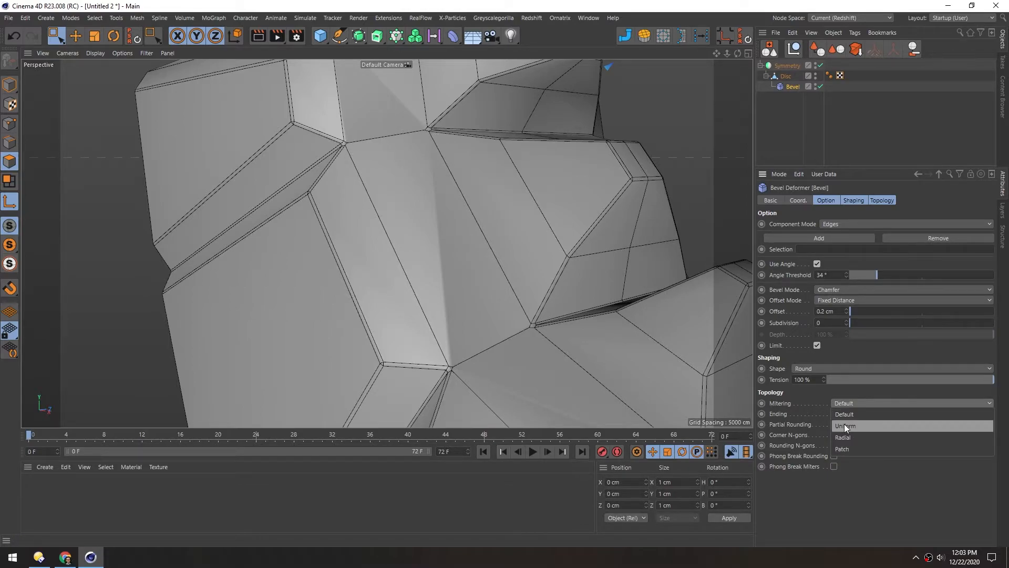
pyautogui.click(844, 425)
pyautogui.keyDown('alt'); pyautogui.moveTo(310, 178); pyautogui.dragTo(437, 178); pyautogui.keyUp('alt')
pyautogui.keyDown('alt'); pyautogui.moveTo(437, 178); pyautogui.dragTo(573, 159, button='right'); pyautogui.keyUp('alt')
pyautogui.keyDown('alt'); pyautogui.moveTo(471, 218); pyautogui.dragTo(450, 266); pyautogui.keyUp('alt')
pyautogui.keyDown('alt'); pyautogui.moveTo(484, 215); pyautogui.dragTo(453, 287, button='right'); pyautogui.keyUp('alt')
pyautogui.keyDown('alt'); pyautogui.moveTo(452, 287); pyautogui.dragTo(392, 249); pyautogui.keyUp('alt')
# Try Radial and Patch mitering on the Bevel deformer to compare the corner topology.
pyautogui.click(839, 402)
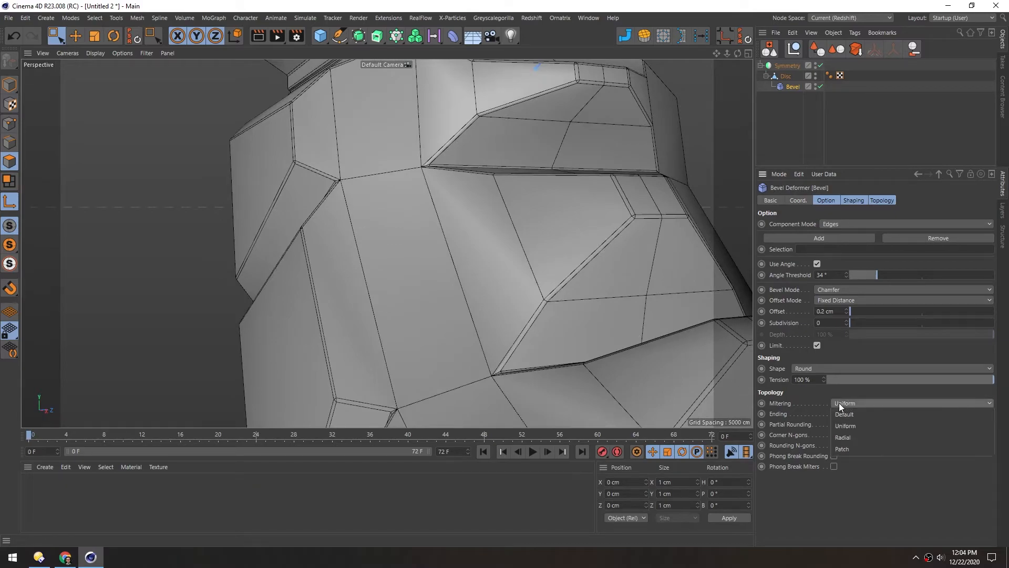
pyautogui.click(843, 437)
pyautogui.keyDown('alt'); pyautogui.moveTo(494, 250); pyautogui.dragTo(407, 215); pyautogui.keyUp('alt')
pyautogui.click(848, 403)
pyautogui.click(856, 449)
pyautogui.keyDown('alt'); pyautogui.moveTo(414, 257); pyautogui.dragTo(471, 282); pyautogui.keyUp('alt')
pyautogui.keyDown('alt'); pyautogui.moveTo(471, 281); pyautogui.dragTo(520, 299, button='right'); pyautogui.keyUp('alt')
# Compare Default mitering against Uniform, keep Uniform on the Bevel deformer, and set its subdivision to 1.
pyautogui.click(843, 404)
pyautogui.click(847, 408)
pyautogui.moveTo(469, 314)
pyautogui.keyDown('alt'); pyautogui.mouseDown()
pyautogui.moveTo(474, 278)
pyautogui.moveTo(436, 279)
pyautogui.moveTo(463, 295)
pyautogui.mouseUp(); pyautogui.keyUp('alt')
pyautogui.click(882, 404)
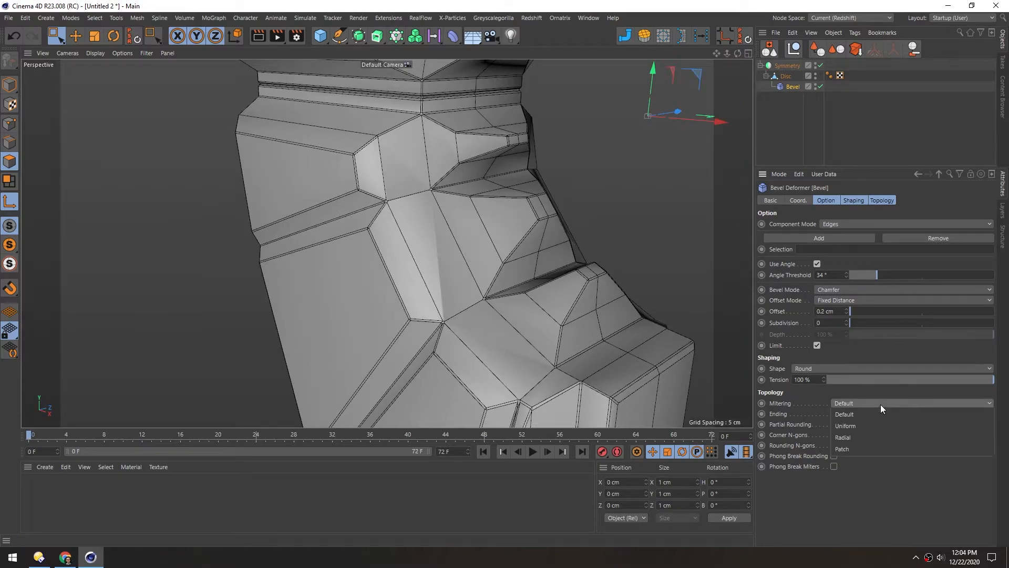
pyautogui.click(846, 426)
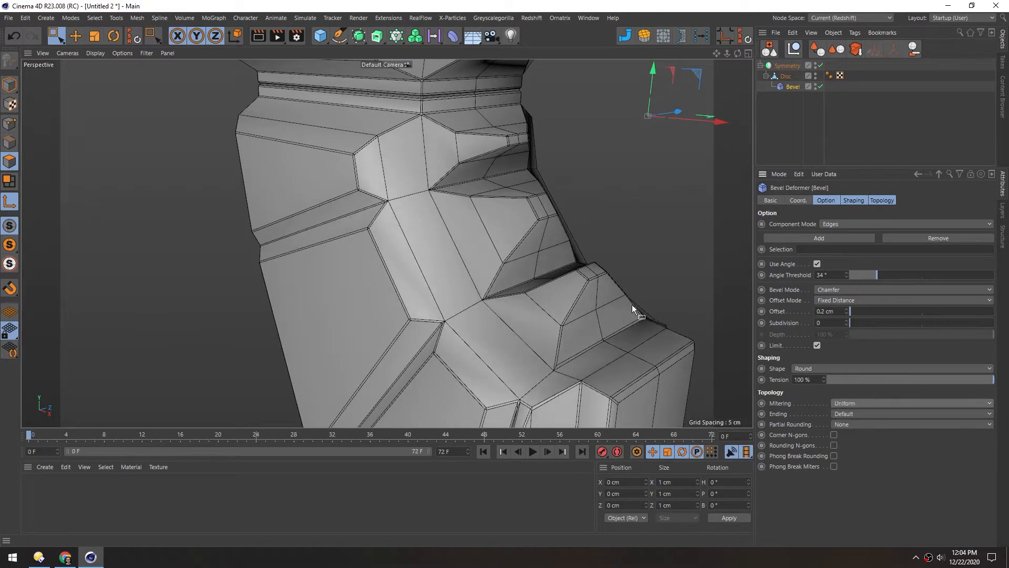
pyautogui.keyDown('alt'); pyautogui.moveTo(526, 223); pyautogui.dragTo(498, 204); pyautogui.keyUp('alt')
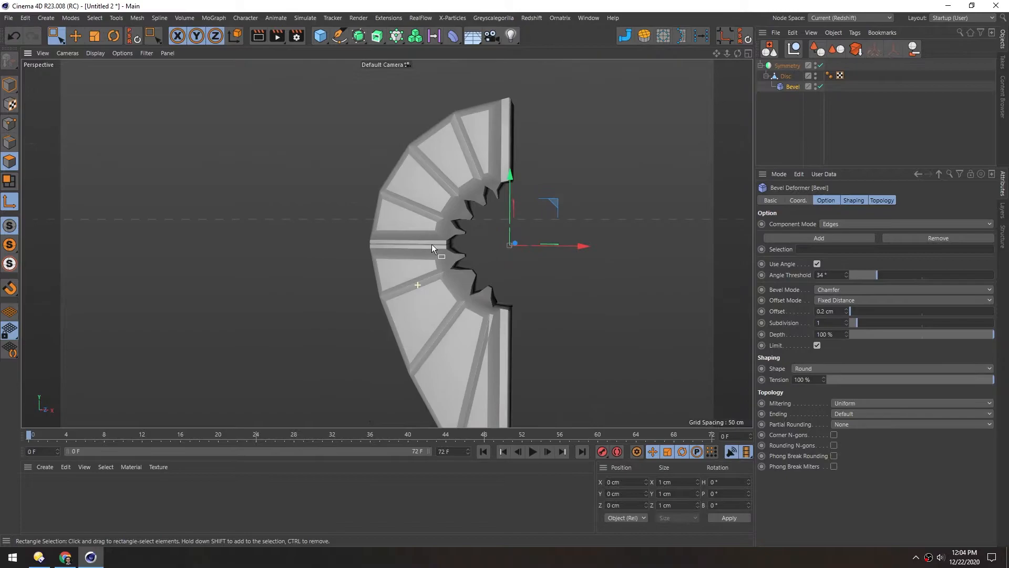
# Disable the Bevel deformer and set the Disc's Phong angle to 20°.
pyautogui.keyDown('alt'); pyautogui.moveTo(416, 239); pyautogui.dragTo(374, 237); pyautogui.keyUp('alt')
pyautogui.click(821, 86)
pyautogui.keyDown('alt'); pyautogui.moveTo(560, 181); pyautogui.dragTo(400, 189); pyautogui.keyUp('alt')
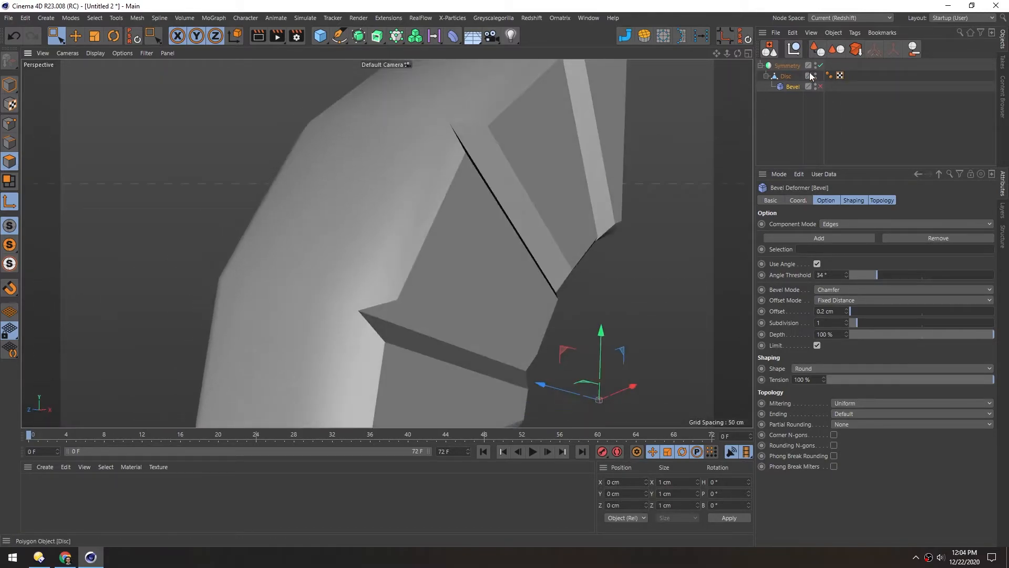
pyautogui.click(829, 75)
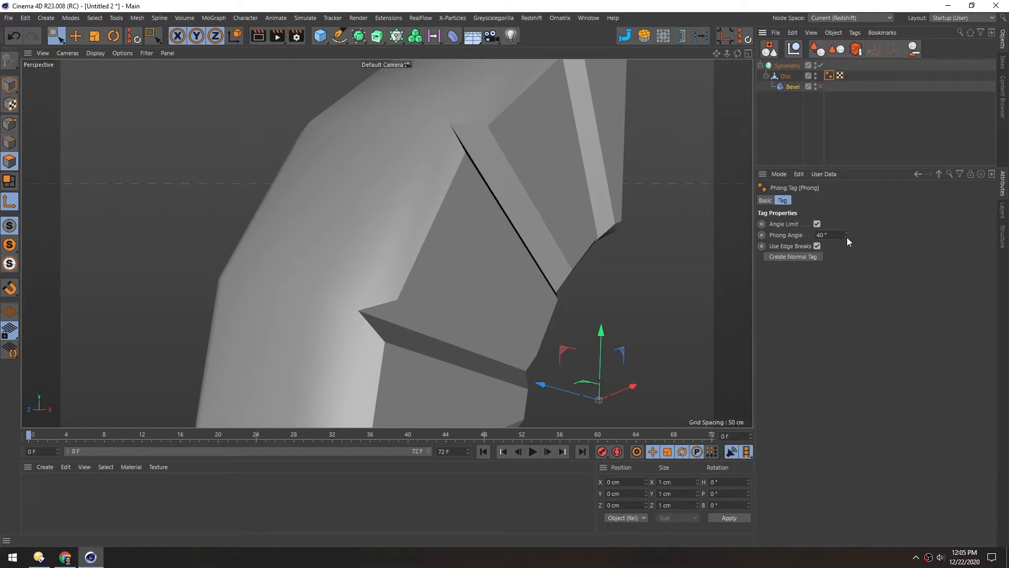
pyautogui.write('20')
pyautogui.press('Return')
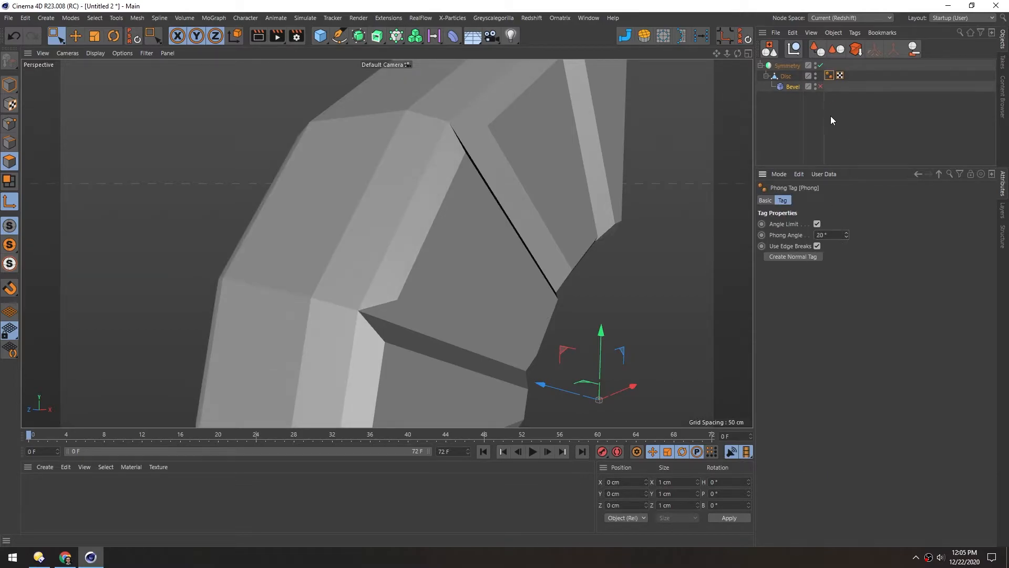
# Re-enable the Bevel deformer and inspect the shading of the bevelled edges along the panels, grooves and teeth.
pyautogui.keyDown('alt'); pyautogui.moveTo(420, 232); pyautogui.dragTo(360, 157); pyautogui.keyUp('alt')
pyautogui.scroll(-4, 381, 237)
pyautogui.click(820, 86)
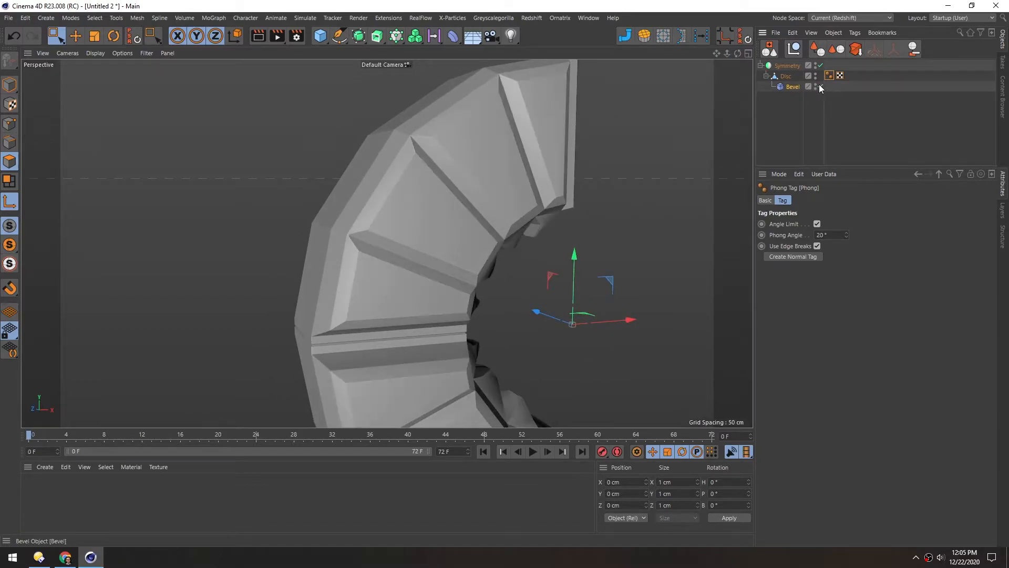
pyautogui.keyDown('alt'); pyautogui.moveTo(386, 192); pyautogui.dragTo(331, 185); pyautogui.keyUp('alt')
pyautogui.keyDown('alt'); pyautogui.moveTo(421, 312); pyautogui.dragTo(389, 230, button='middle'); pyautogui.keyUp('alt')
pyautogui.keyDown('alt'); pyautogui.moveTo(390, 229); pyautogui.dragTo(377, 157, button='right'); pyautogui.keyUp('alt')
pyautogui.keyDown('alt'); pyautogui.moveTo(376, 157); pyautogui.dragTo(436, 180); pyautogui.keyUp('alt')
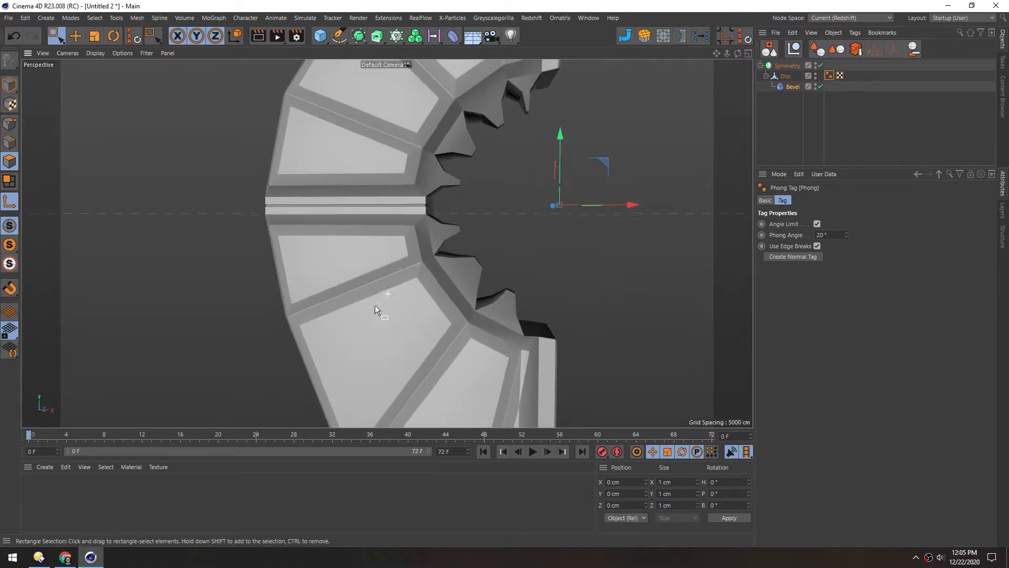
pyautogui.keyDown('alt'); pyautogui.moveTo(393, 321); pyautogui.dragTo(385, 231); pyautogui.keyUp('alt')
pyautogui.keyDown('alt'); pyautogui.moveTo(431, 172); pyautogui.dragTo(544, 263); pyautogui.keyUp('alt')
pyautogui.keyDown('alt'); pyautogui.moveTo(334, 230); pyautogui.dragTo(518, 220, button='right'); pyautogui.keyUp('alt')
pyautogui.keyDown('alt'); pyautogui.moveTo(430, 279); pyautogui.dragTo(563, 283); pyautogui.keyUp('alt')
pyautogui.keyDown('alt'); pyautogui.moveTo(641, 303); pyautogui.dragTo(604, 221); pyautogui.keyUp('alt')
# Set the Bevel deformer's offset to 0.5 cm.
pyautogui.click(781, 87)
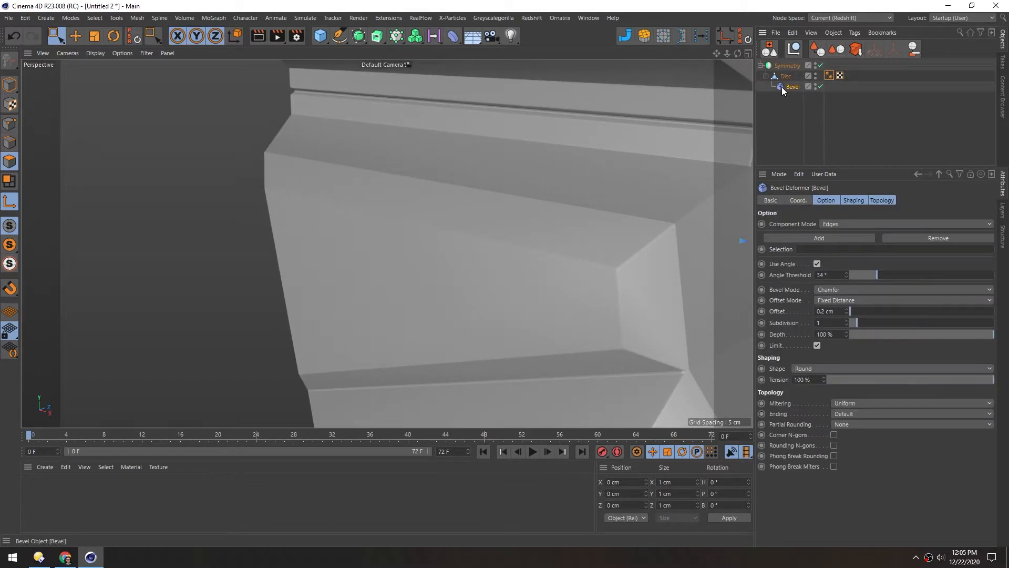
pyautogui.click(847, 309)
pyautogui.click(847, 308)
pyautogui.click(847, 308)
pyautogui.keyDown('alt'); pyautogui.moveTo(554, 283); pyautogui.dragTo(457, 263); pyautogui.keyUp('alt')
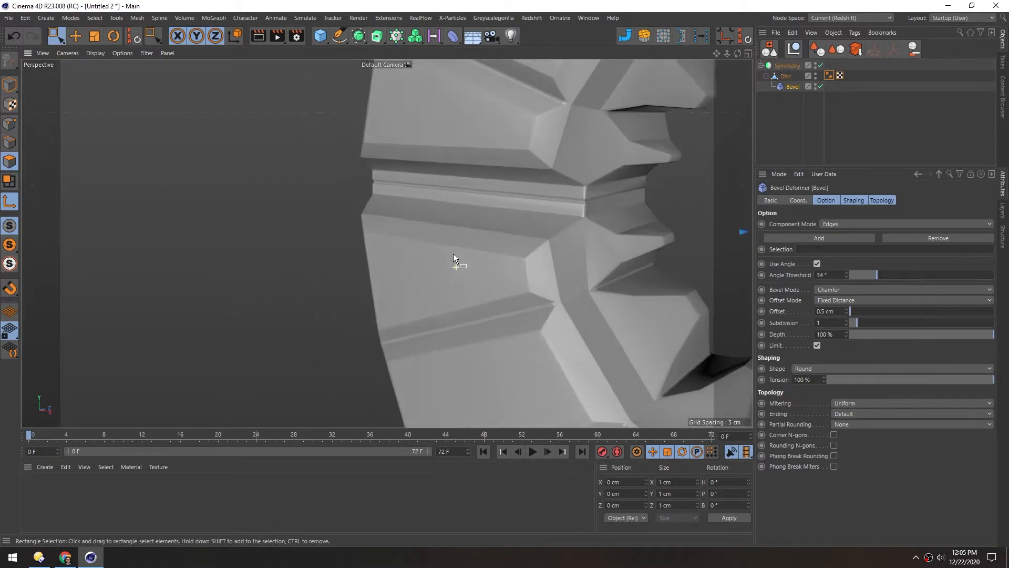
# Raise the Bevel deformer's subdivision to 3 and check the rounded edges.
pyautogui.click(847, 320)
pyautogui.click(847, 320)
pyautogui.keyDown('alt'); pyautogui.moveTo(477, 202); pyautogui.dragTo(450, 238); pyautogui.keyUp('alt')
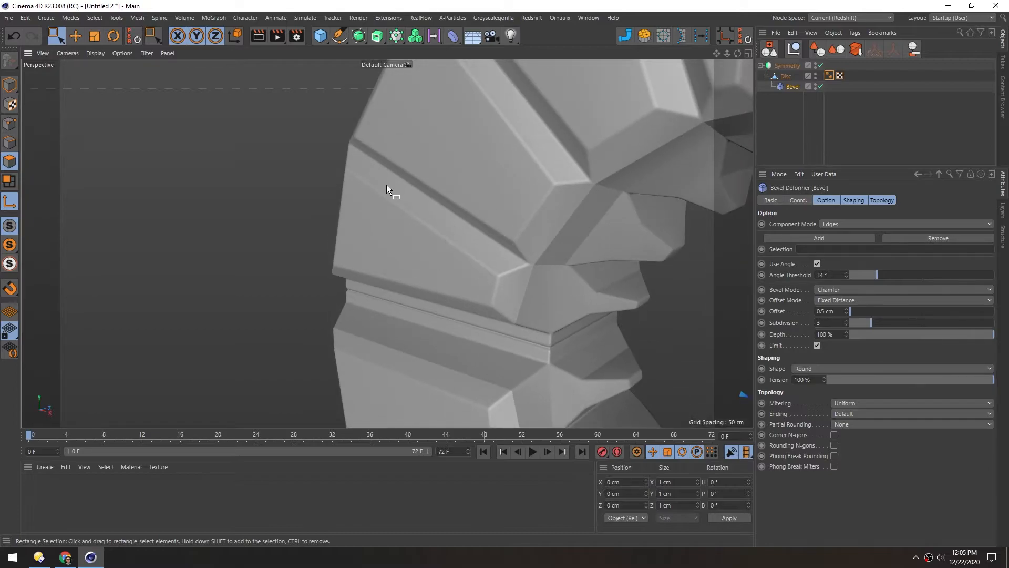
pyautogui.keyDown('alt'); pyautogui.moveTo(519, 198); pyautogui.dragTo(308, 174); pyautogui.keyUp('alt')
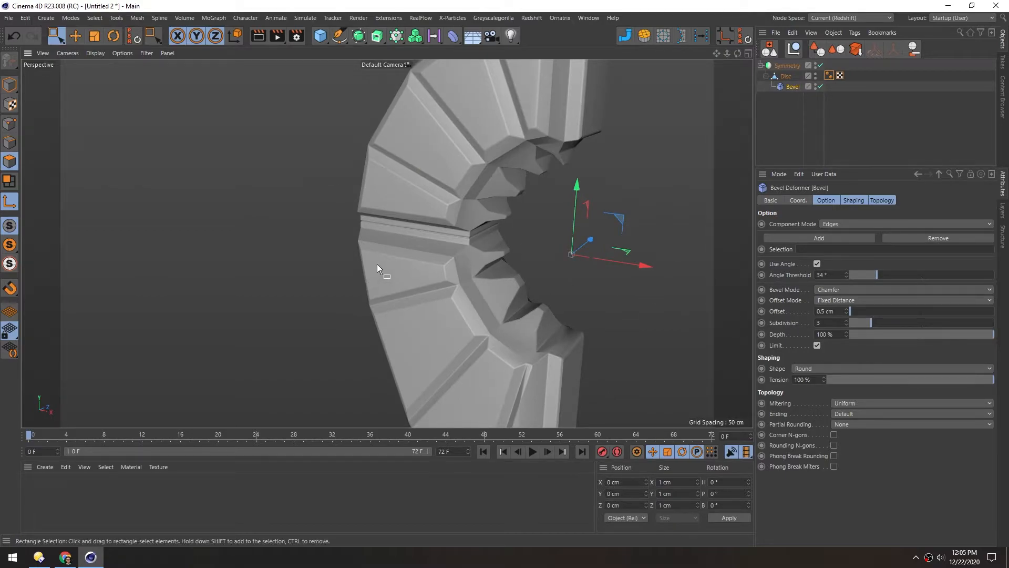
# Show the wireframe lines on the shaded model and set the Bevel's subdivision to 1.
pyautogui.press('n')
pyautogui.press('b')
pyautogui.scroll(10, 434, 236)
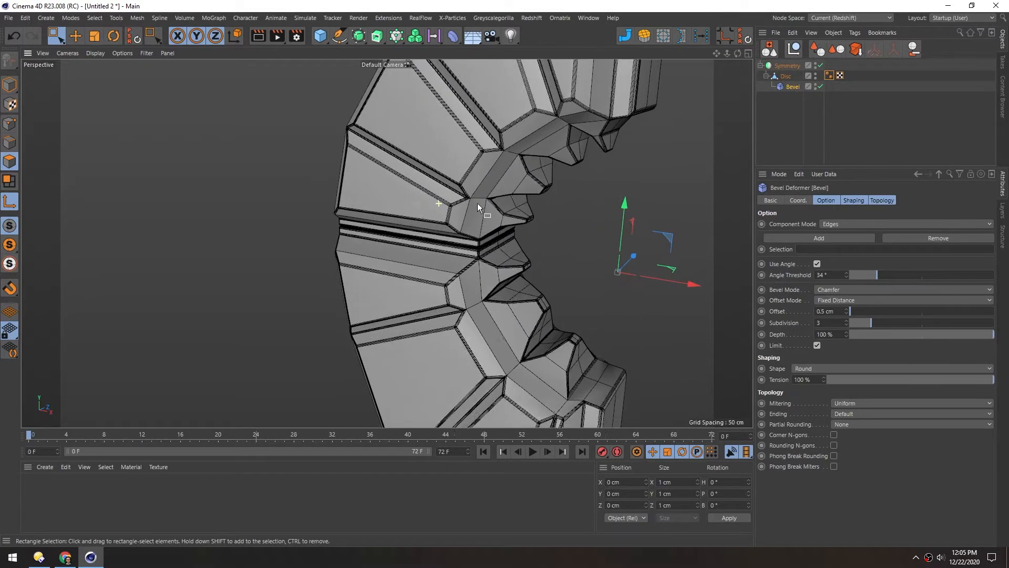
pyautogui.scroll(8, 425, 219)
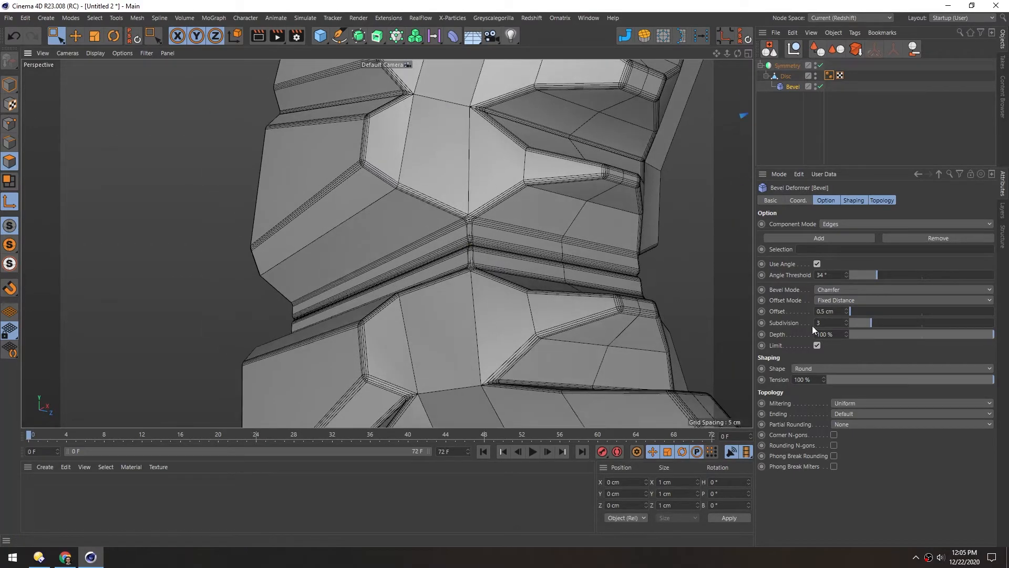
pyautogui.click(847, 325)
pyautogui.click(847, 325)
pyautogui.click(847, 324)
pyautogui.click(846, 322)
pyautogui.keyDown('alt'); pyautogui.moveTo(604, 252); pyautogui.dragTo(476, 268); pyautogui.keyUp('alt')
pyautogui.keyDown('alt'); pyautogui.moveTo(476, 269); pyautogui.dragTo(384, 259, button='right'); pyautogui.keyUp('alt')
pyautogui.keyDown('alt'); pyautogui.moveTo(385, 258); pyautogui.dragTo(339, 233, button='middle'); pyautogui.keyUp('alt')
pyautogui.scroll(-4, 364, 216)
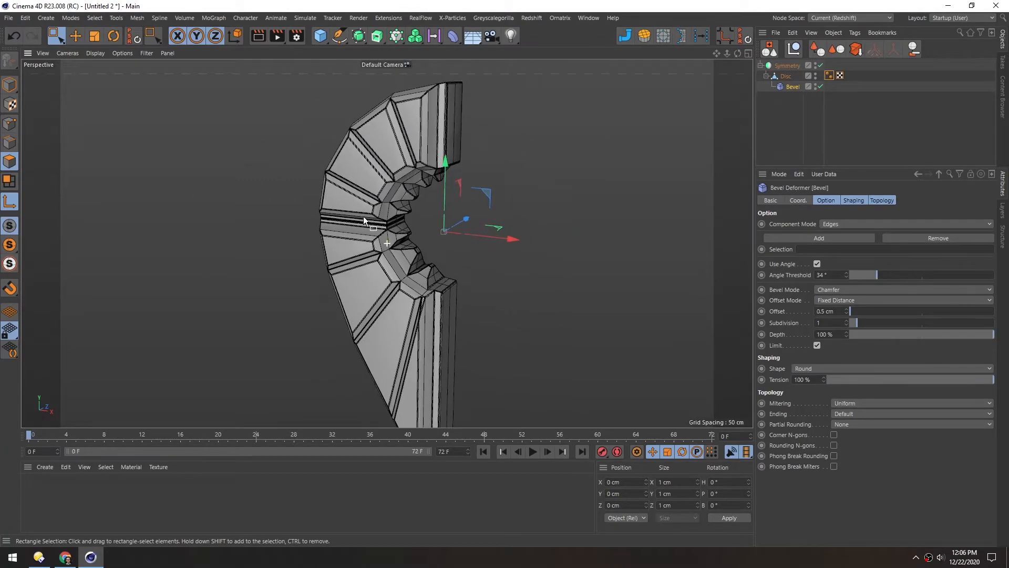
# Try merging the Disc and its Bevel into one object to check the point and polygon counts, and undo the merge.
pyautogui.keyDown('ctrl'); pyautogui.click(789, 76); pyautogui.keyUp('ctrl')
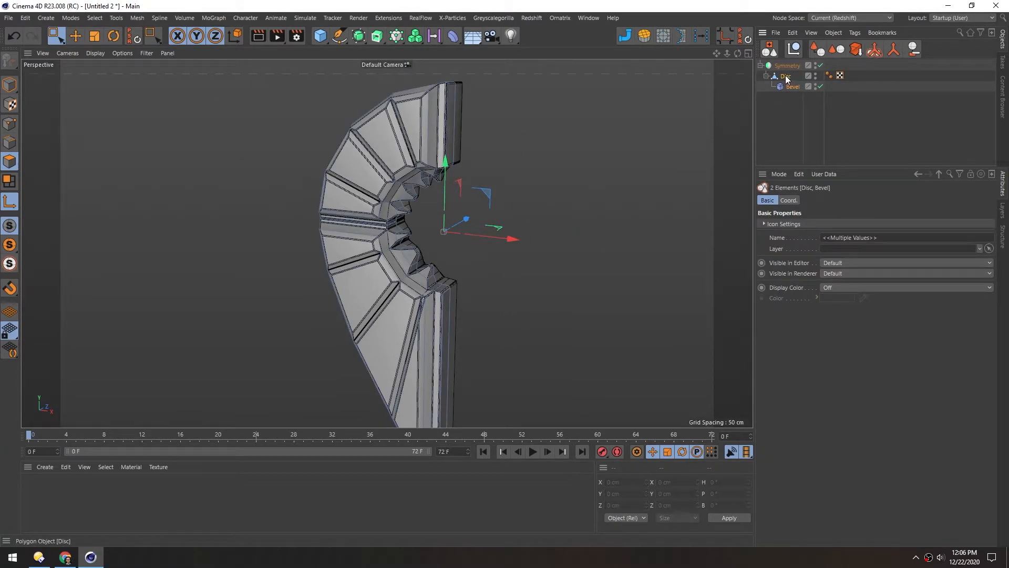
pyautogui.click(893, 50)
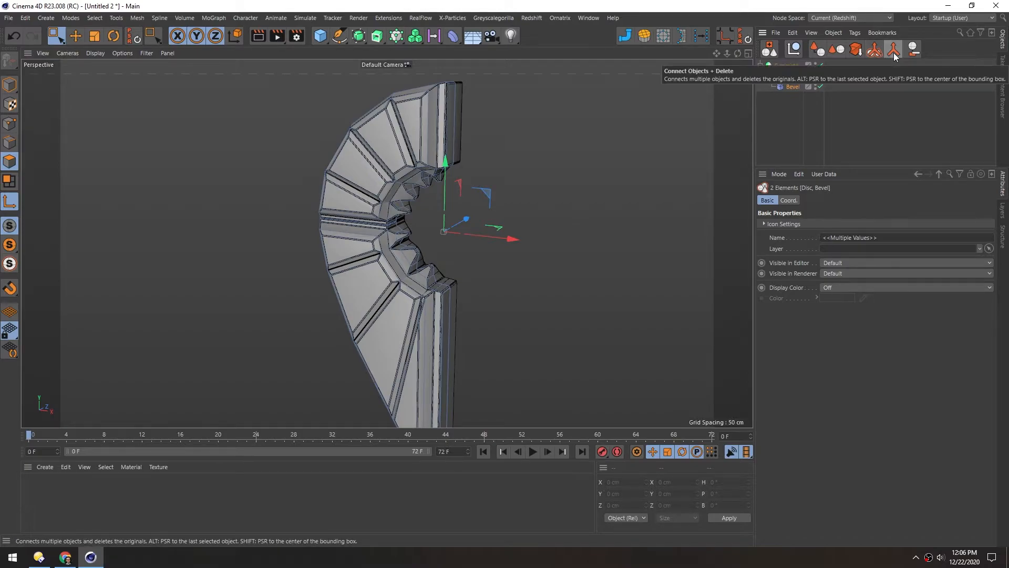
pyautogui.click(779, 175)
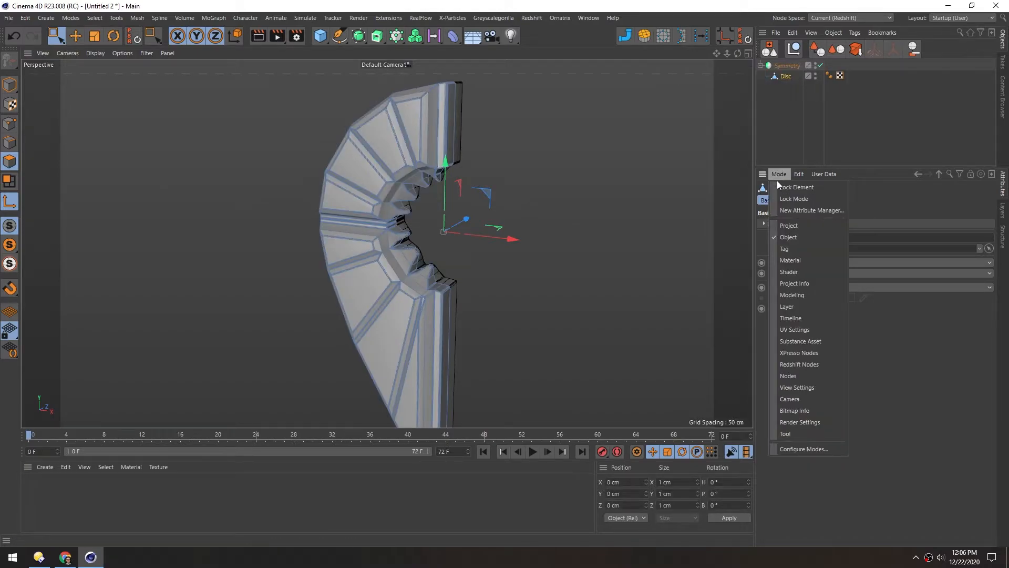
pyautogui.click(794, 286)
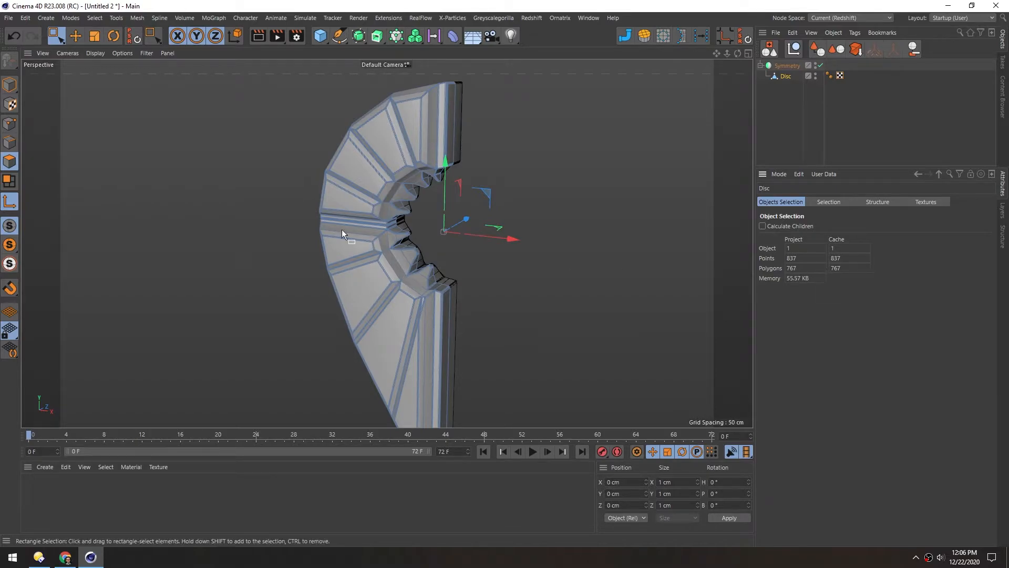
pyautogui.hotkey('ctrl', 'z')
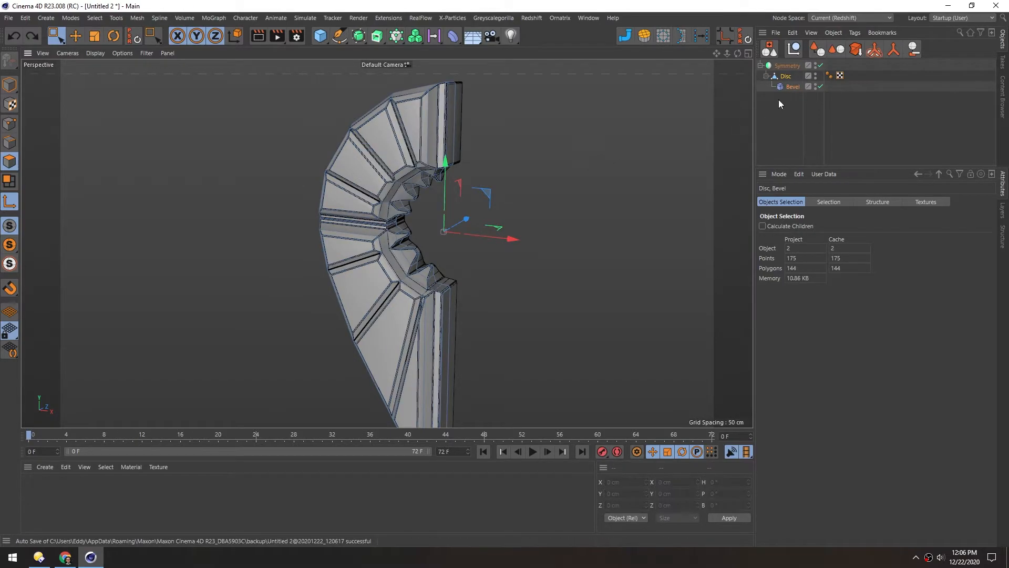
pyautogui.click(786, 86)
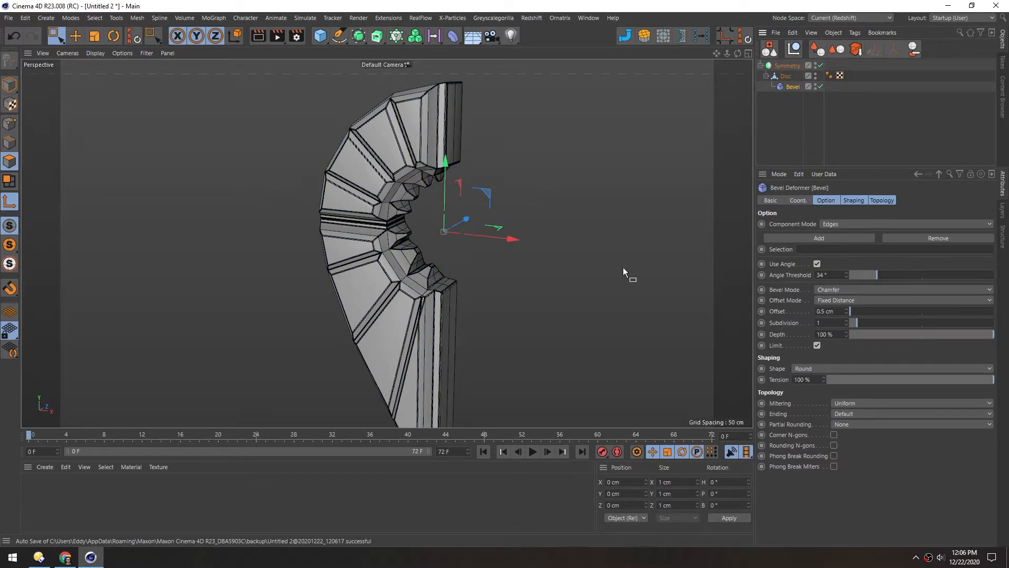
# Display the model shaded without wireframe lines and inspect the bevelled panels and toothed inner edge from the front.
pyautogui.moveTo(373, 226)
pyautogui.keyDown('alt'); pyautogui.mouseDown()
pyautogui.moveTo(404, 164)
pyautogui.moveTo(459, 171)
pyautogui.moveTo(458, 205)
pyautogui.moveTo(368, 203)
pyautogui.moveTo(317, 173)
pyautogui.moveTo(368, 264)
pyautogui.mouseUp(); pyautogui.keyUp('alt')
pyautogui.press('n')
pyautogui.press('a')
pyautogui.scroll(5, 500, 204)
pyautogui.keyDown('alt'); pyautogui.moveTo(501, 201); pyautogui.dragTo(430, 315); pyautogui.keyUp('alt')
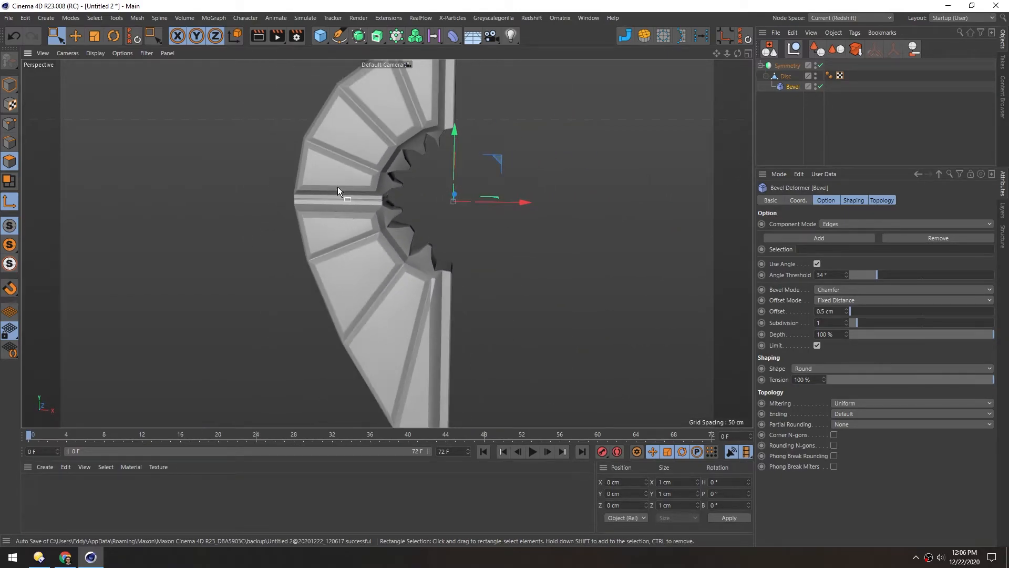
pyautogui.scroll(-2, 342, 226)
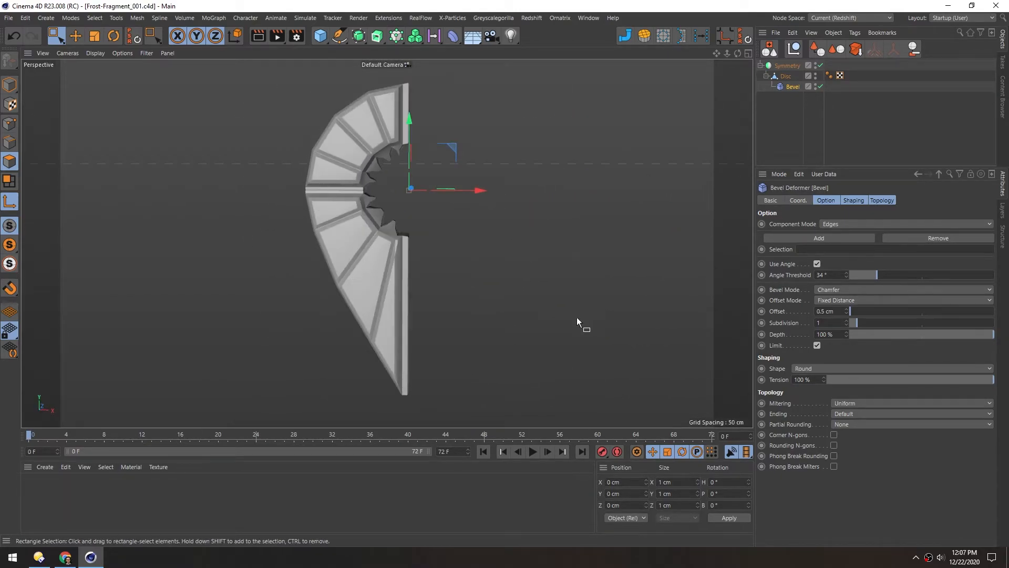
# Connect the Symmetry, Disc and Bevel into a new polygon object, and hide the original Symmetry hierarchy in editor and renderer.
pyautogui.keyDown('shift'); pyautogui.click(778, 66); pyautogui.keyUp('shift')
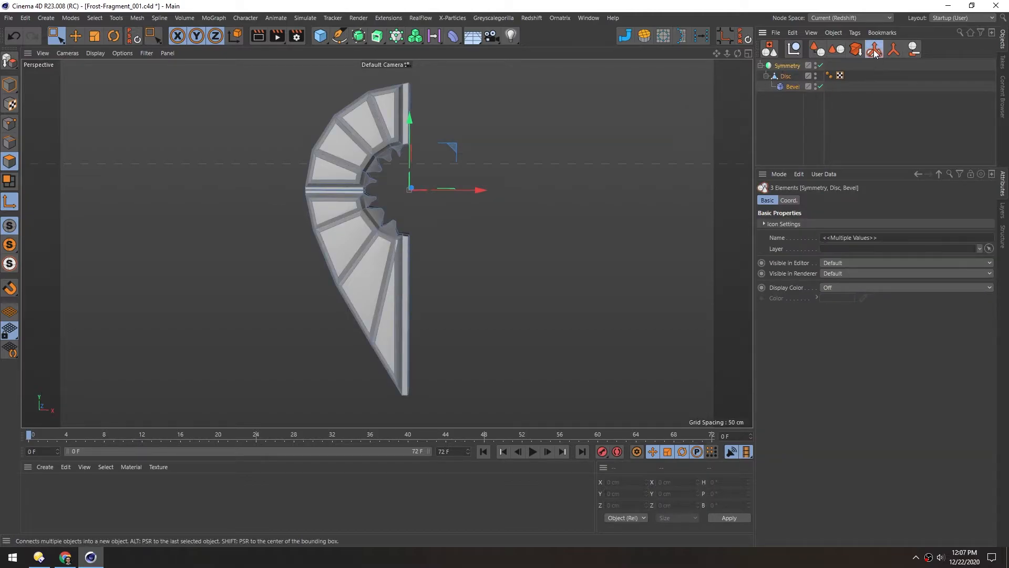
pyautogui.click(874, 50)
pyautogui.click(761, 77)
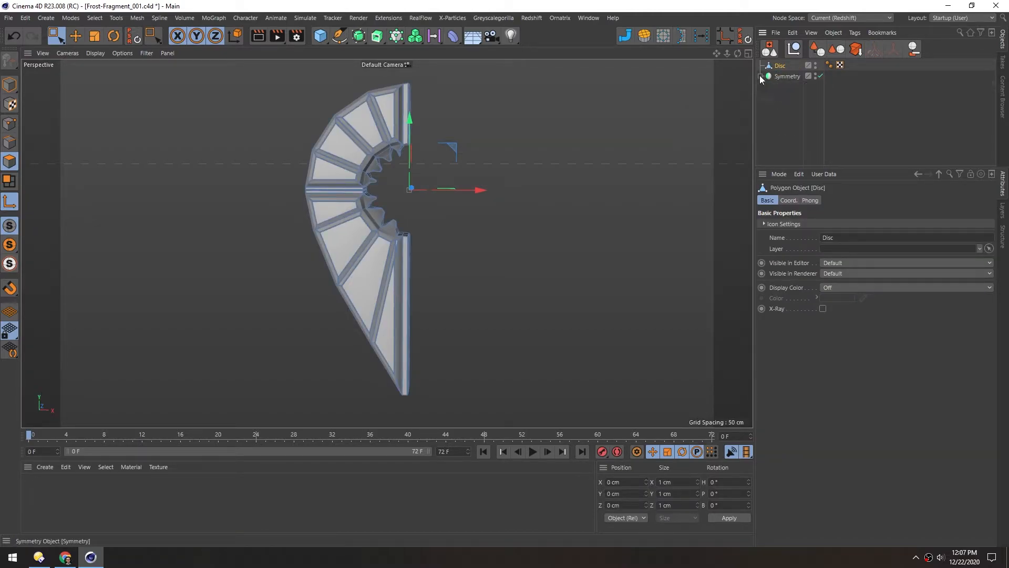
pyautogui.click(783, 78)
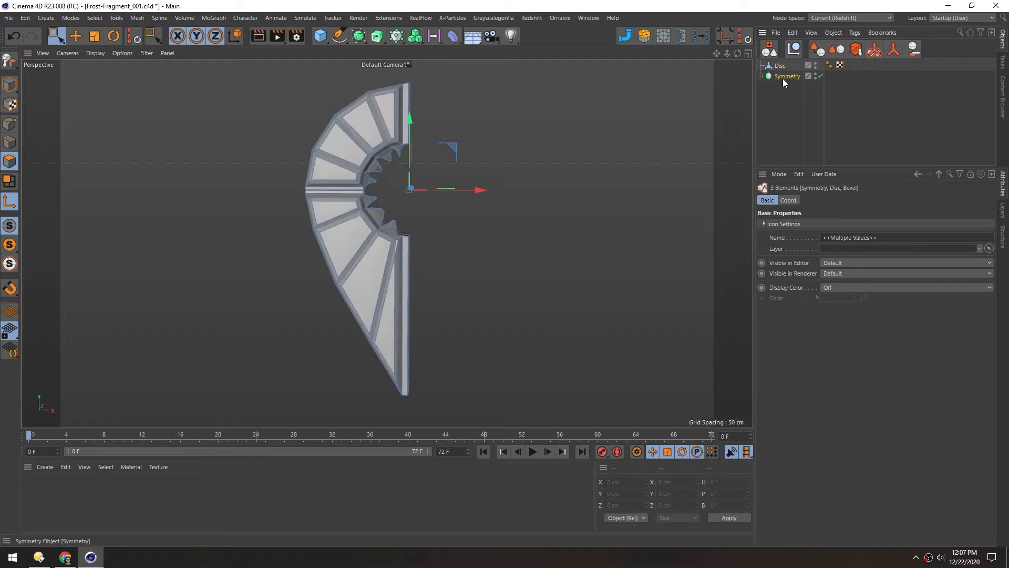
pyautogui.click(815, 79)
pyautogui.keyDown('alt'); pyautogui.click(815, 80); pyautogui.keyUp('alt')
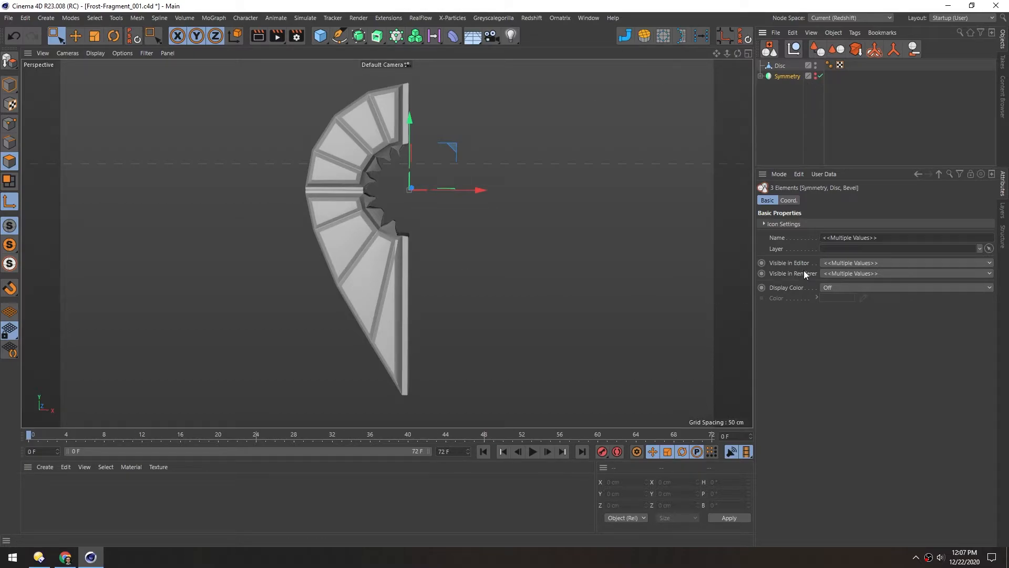
# Rename the merged Disc polygon object as Frost Fragment.
pyautogui.click(779, 68)
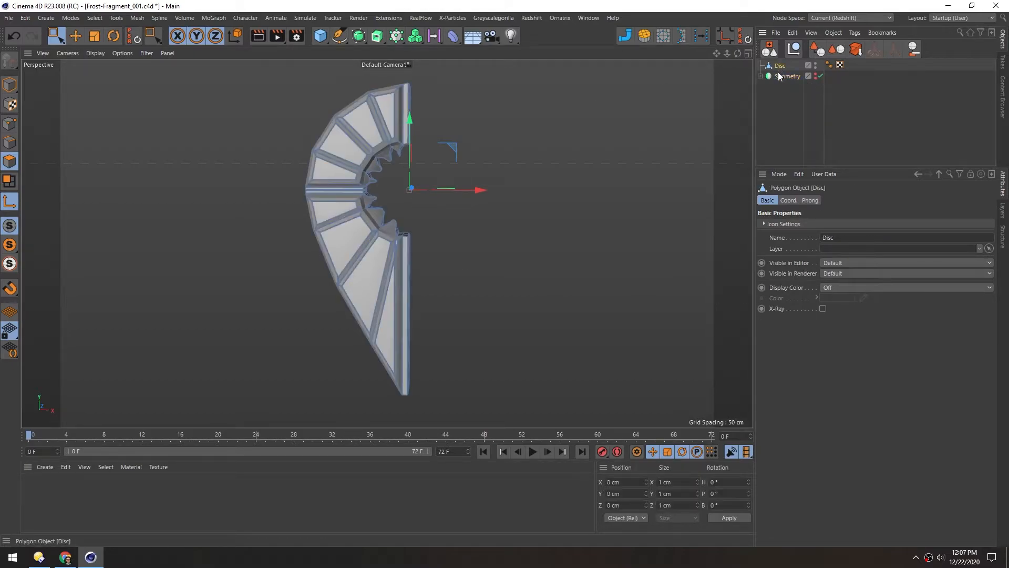
pyautogui.doubleClick(780, 66)
pyautogui.write('F')
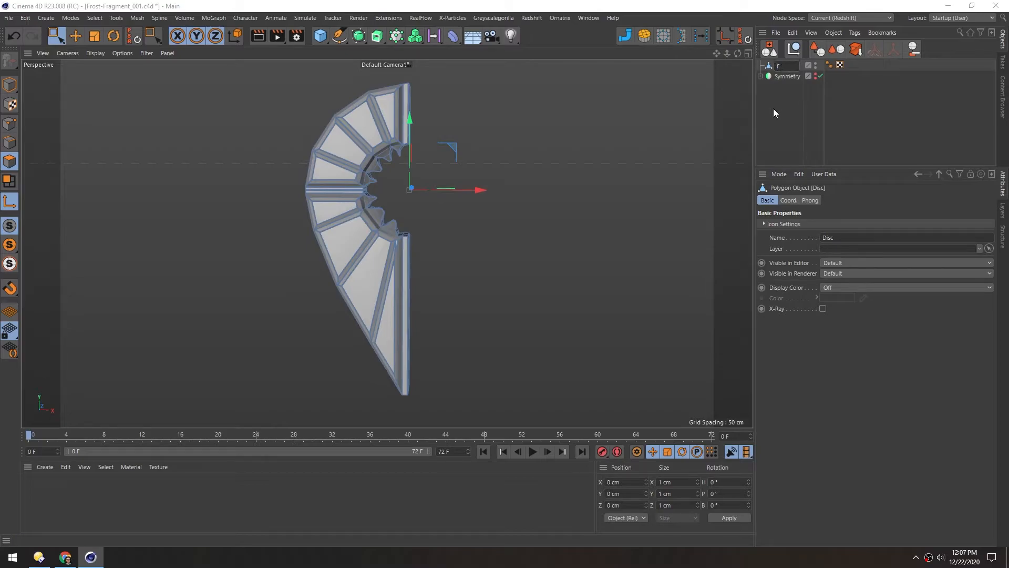
pyautogui.write('rost Fragment')
pyautogui.press('Return')
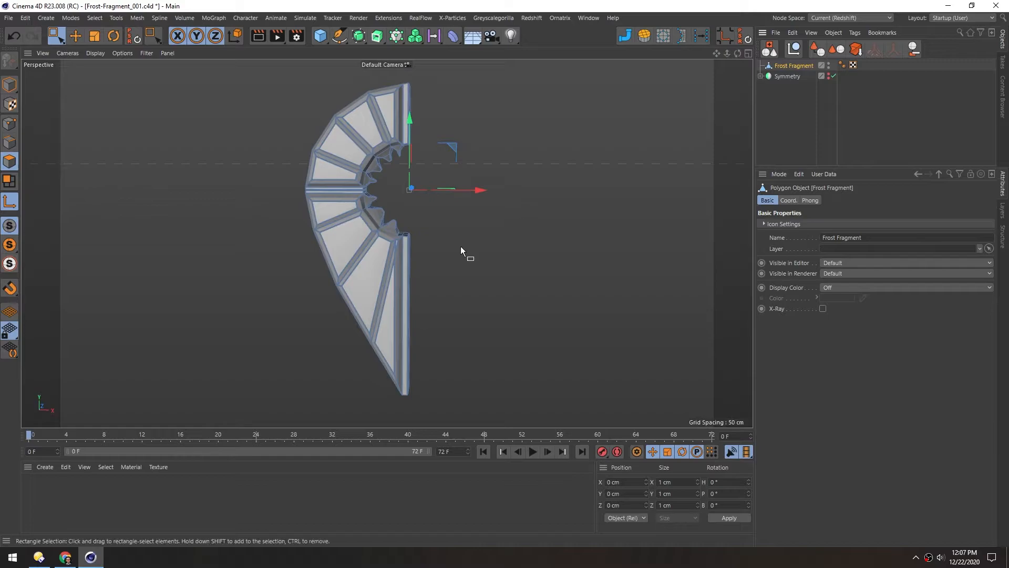
# Switch the workspace layout to BP - UV Edit.
pyautogui.keyDown('alt'); pyautogui.moveTo(355, 220); pyautogui.dragTo(323, 229); pyautogui.keyUp('alt')
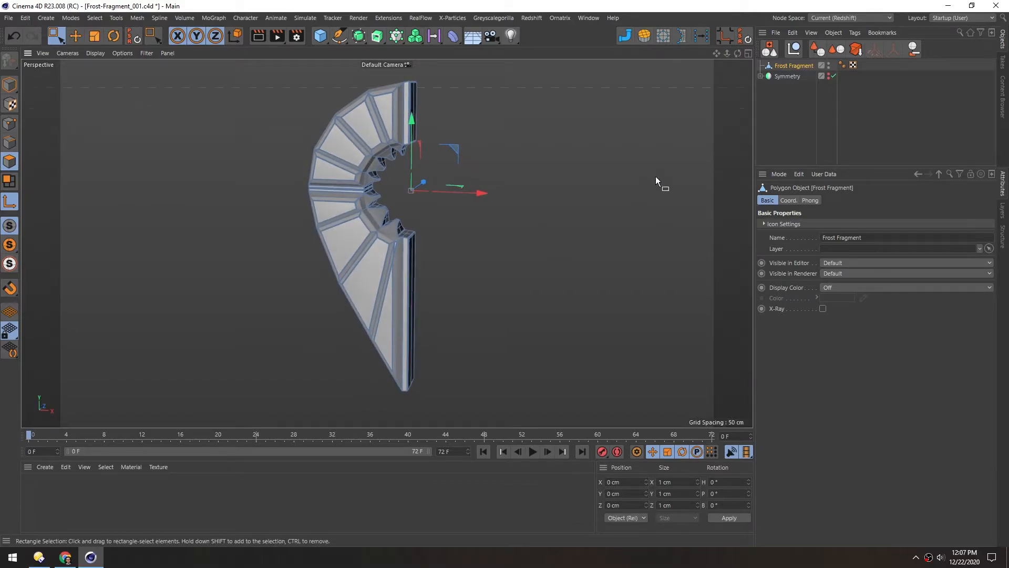
pyautogui.click(952, 19)
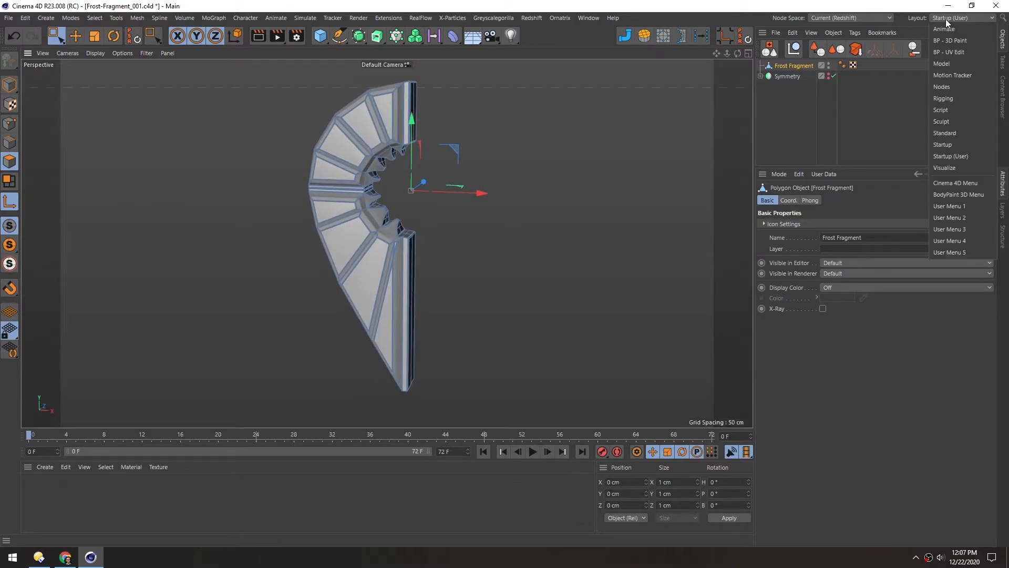
pyautogui.click(949, 53)
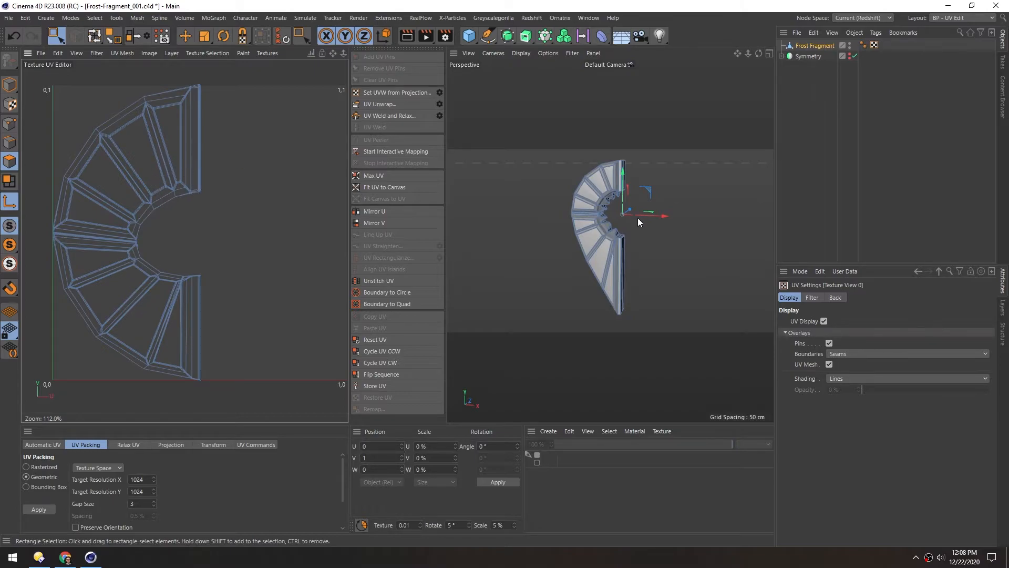
# Apply a Frontal UV projection to the Frost Fragment from an angled perspective view.
pyautogui.keyDown('alt'); pyautogui.moveTo(573, 190); pyautogui.dragTo(615, 188, button='right'); pyautogui.keyUp('alt')
pyautogui.keyDown('alt'); pyautogui.moveTo(617, 187); pyautogui.dragTo(573, 196); pyautogui.keyUp('alt')
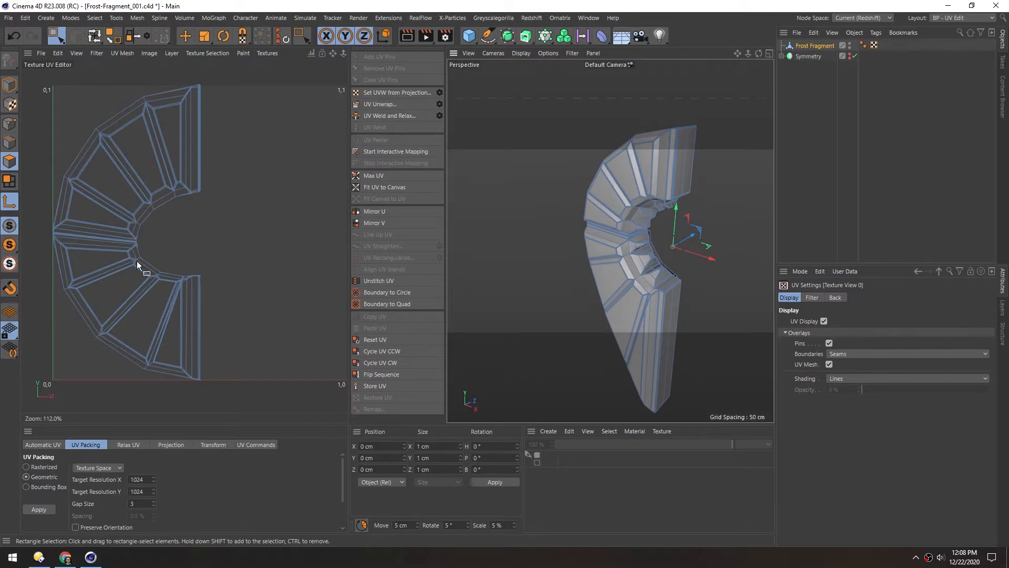
pyautogui.keyDown('alt'); pyautogui.moveTo(642, 249); pyautogui.dragTo(599, 203); pyautogui.keyUp('alt')
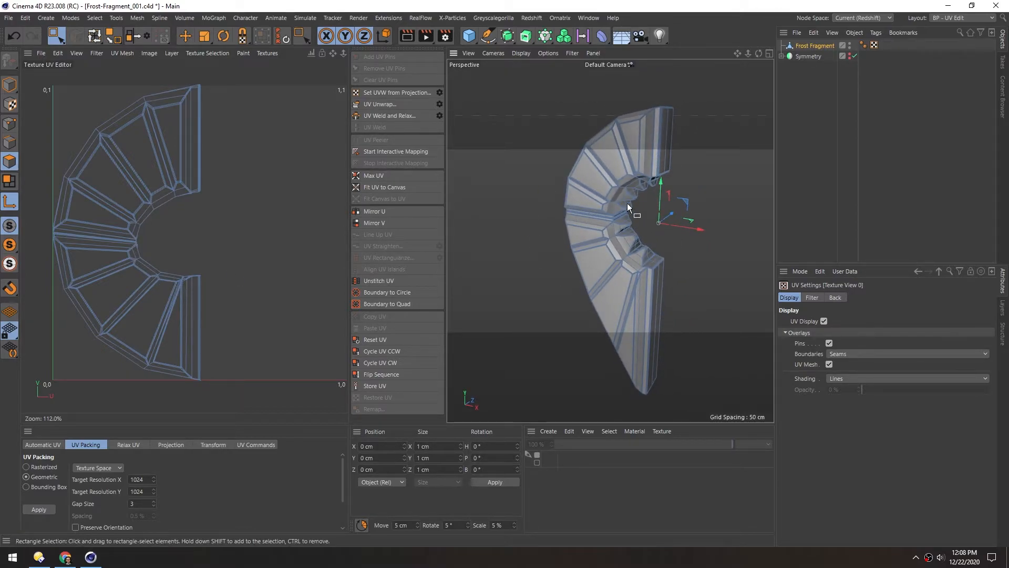
pyautogui.click(170, 445)
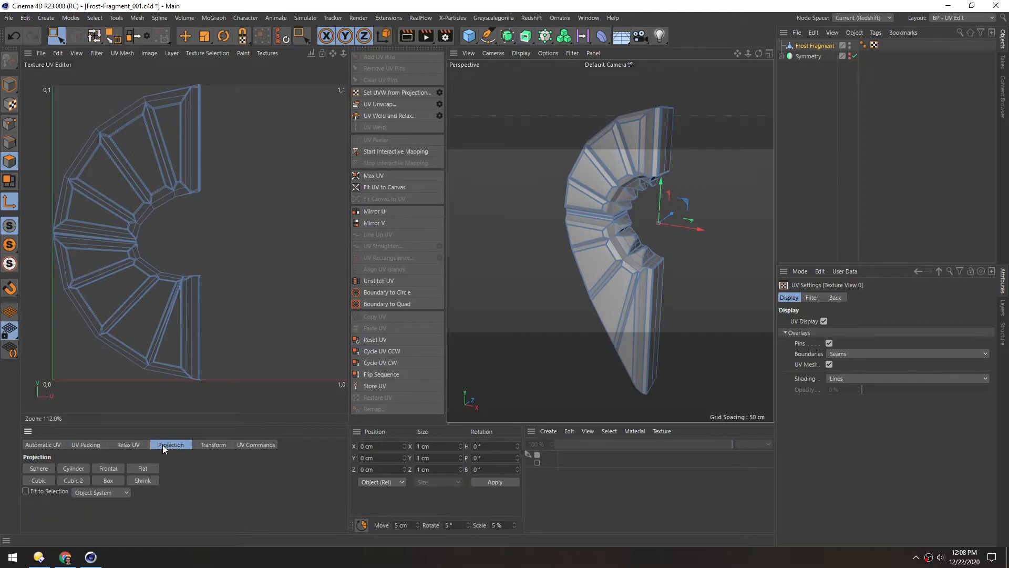
pyautogui.click(113, 469)
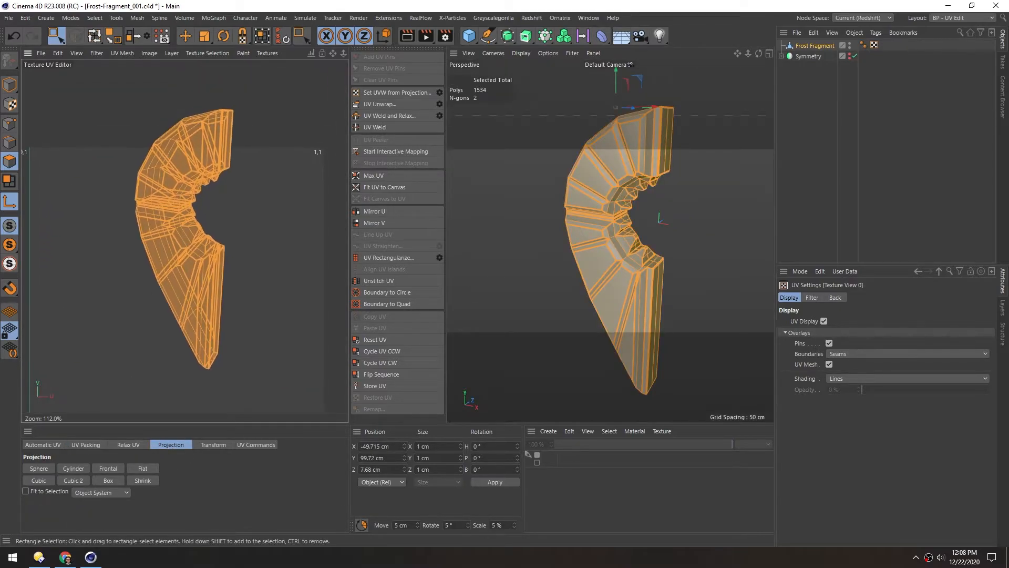
pyautogui.keyDown('alt'); pyautogui.moveTo(166, 231); pyautogui.dragTo(186, 211, button='middle'); pyautogui.keyUp('alt')
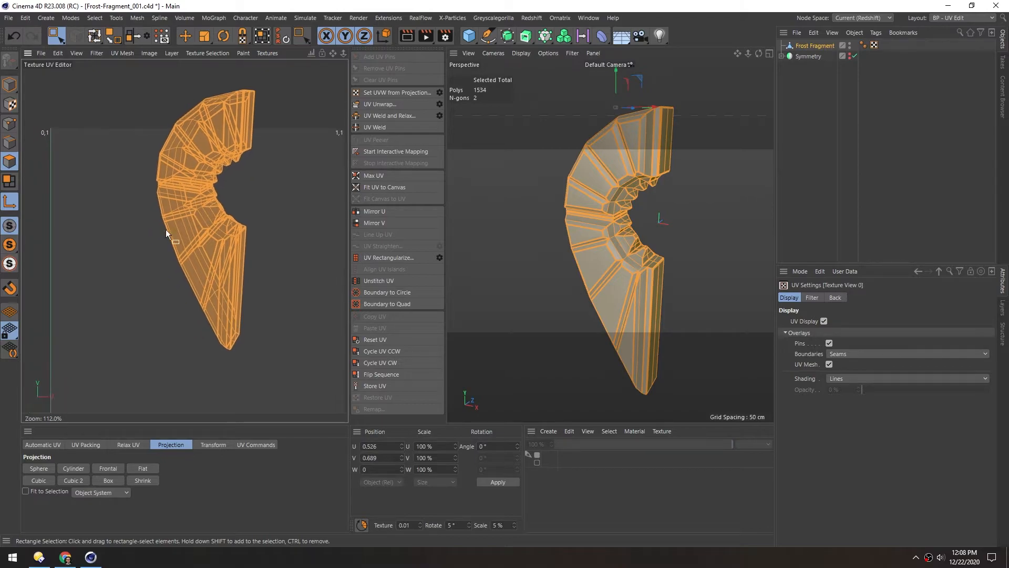
# Select the edge loop running around the middle of the fragment's thickness and run UV Unwrap along it.
pyautogui.scroll(6, 603, 224)
pyautogui.keyDown('alt'); pyautogui.moveTo(515, 203); pyautogui.dragTo(575, 207); pyautogui.keyUp('alt')
pyautogui.click(9, 144)
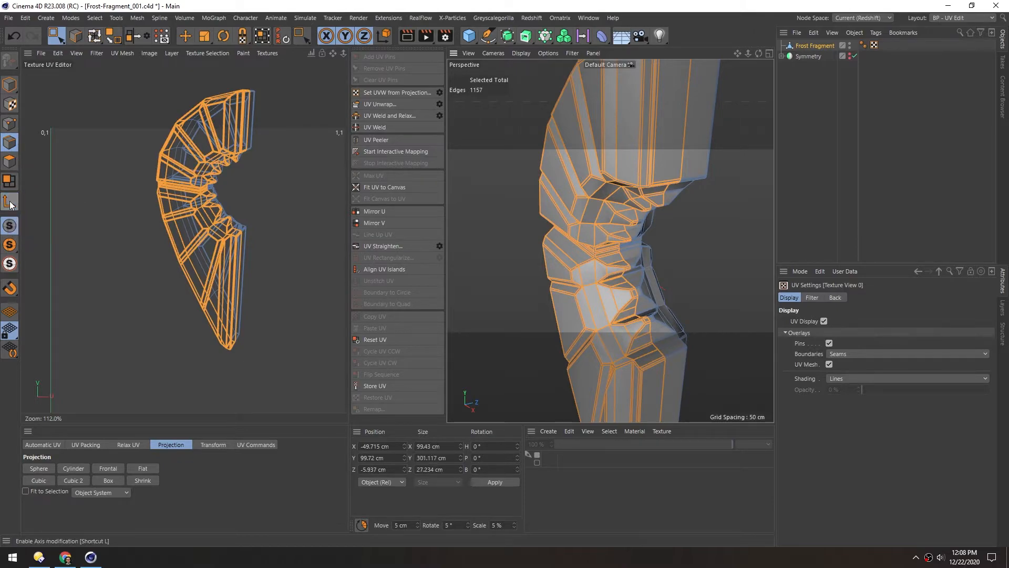
pyautogui.keyDown('alt'); pyautogui.moveTo(525, 205); pyautogui.dragTo(595, 189); pyautogui.keyUp('alt')
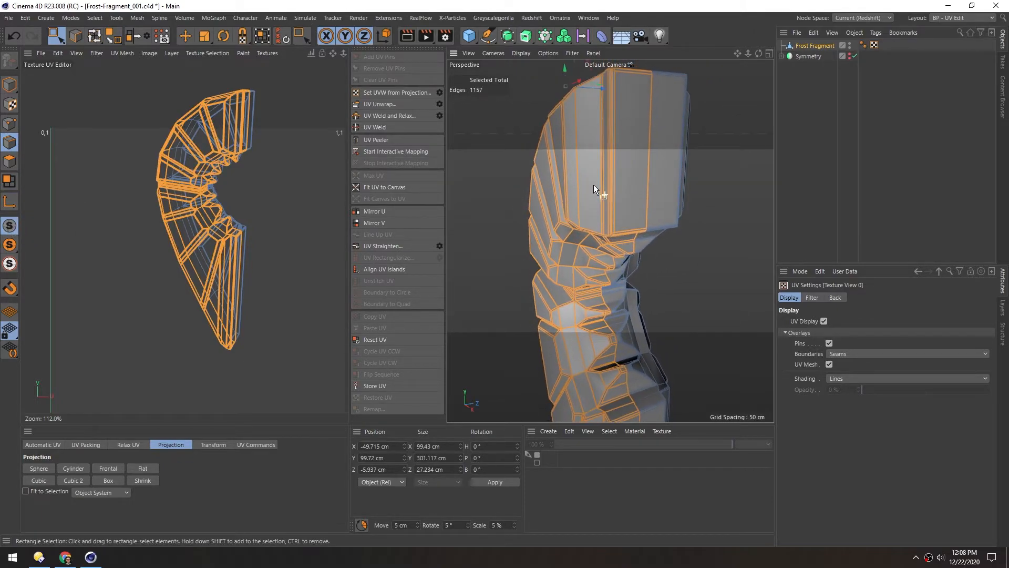
pyautogui.press('e')
pyautogui.doubleClick(650, 185)
pyautogui.keyDown('alt'); pyautogui.moveTo(604, 292); pyautogui.dragTo(568, 147, button='middle'); pyautogui.keyUp('alt')
pyautogui.keyDown('alt'); pyautogui.moveTo(563, 253); pyautogui.dragTo(576, 192); pyautogui.keyUp('alt')
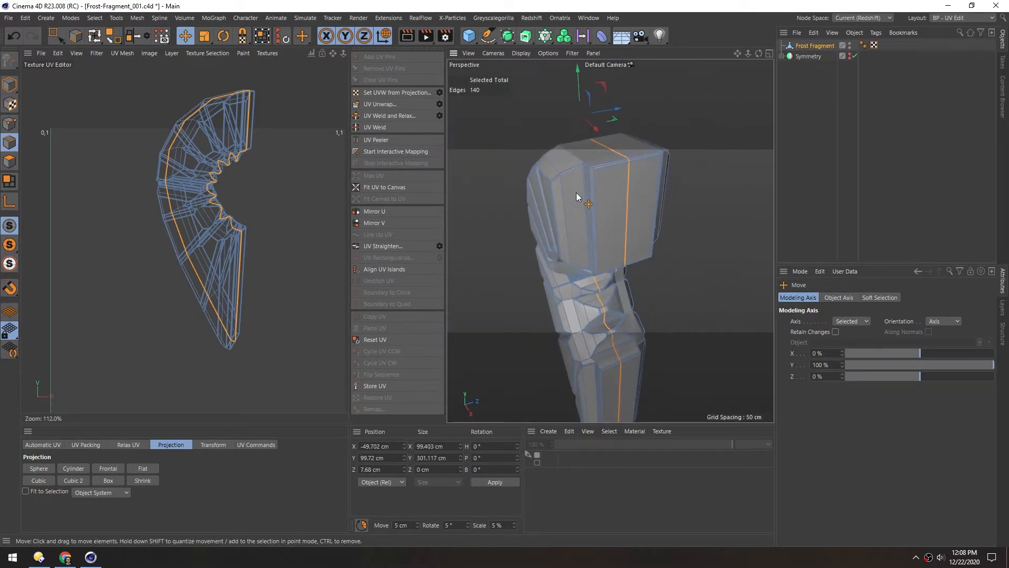
pyautogui.click(370, 105)
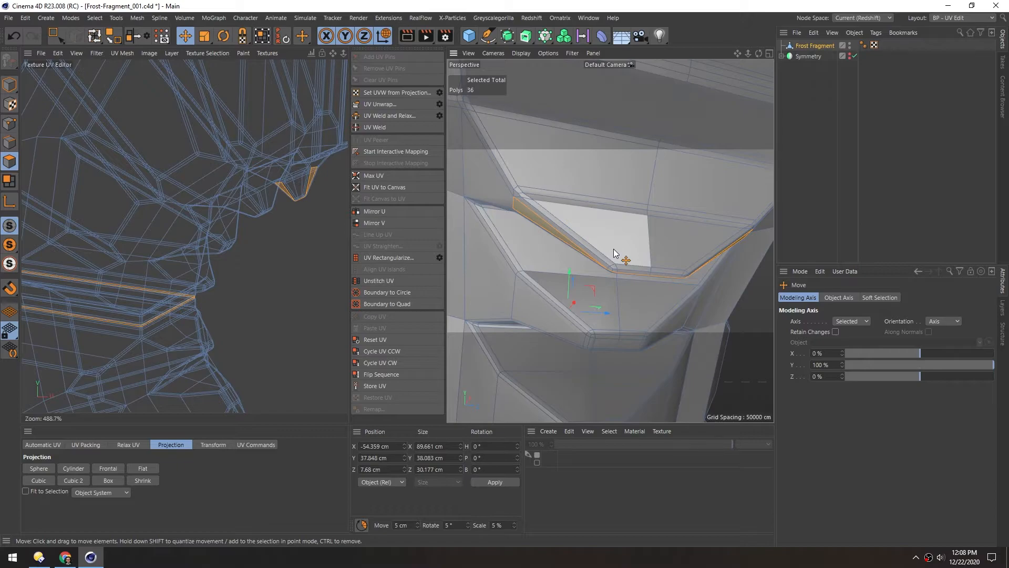
# Delete the selected thin polygons at the notches along the fragment's inner curve.
pyautogui.keyDown('alt'); pyautogui.moveTo(600, 246); pyautogui.dragTo(579, 194); pyautogui.keyUp('alt')
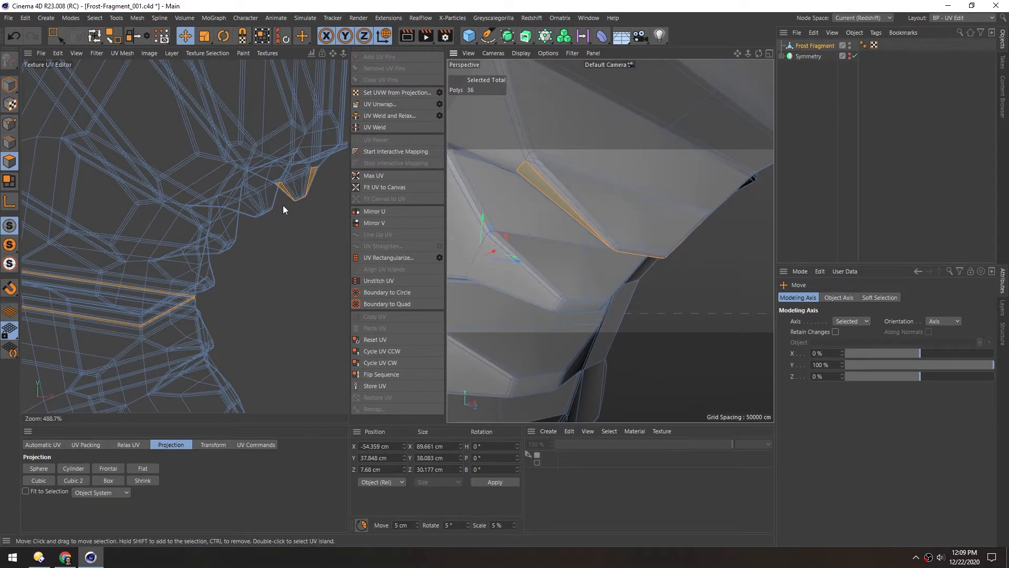
pyautogui.click(688, 303)
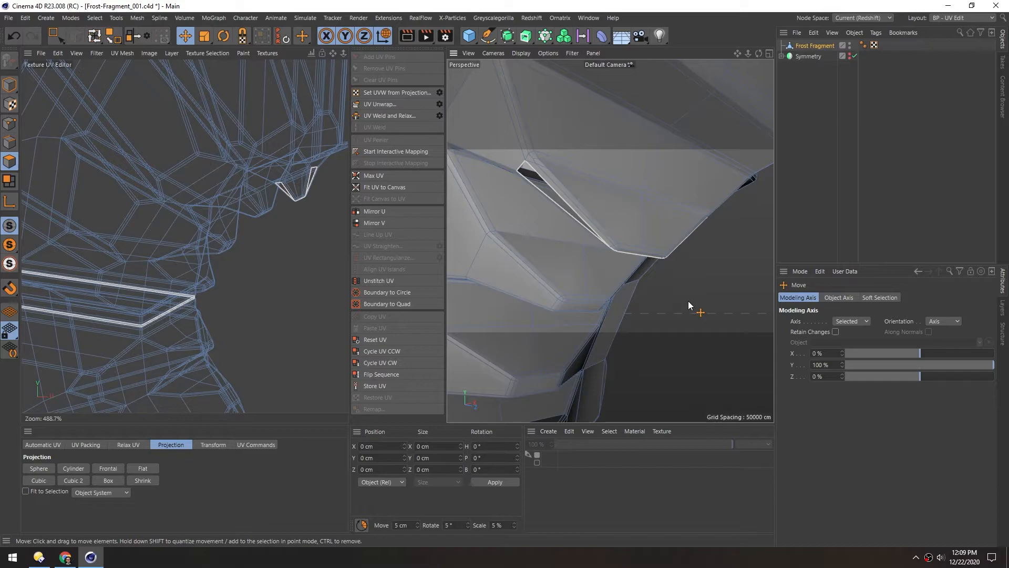
pyautogui.keyDown('alt'); pyautogui.moveTo(626, 201); pyautogui.dragTo(546, 207); pyautogui.keyUp('alt')
# Activate the Polygon Pen and examine the open edges around the inner notch from several angles.
pyautogui.press('m')
pyautogui.press('e')
pyautogui.keyDown('alt'); pyautogui.moveTo(608, 240); pyautogui.dragTo(597, 256); pyautogui.keyUp('alt')
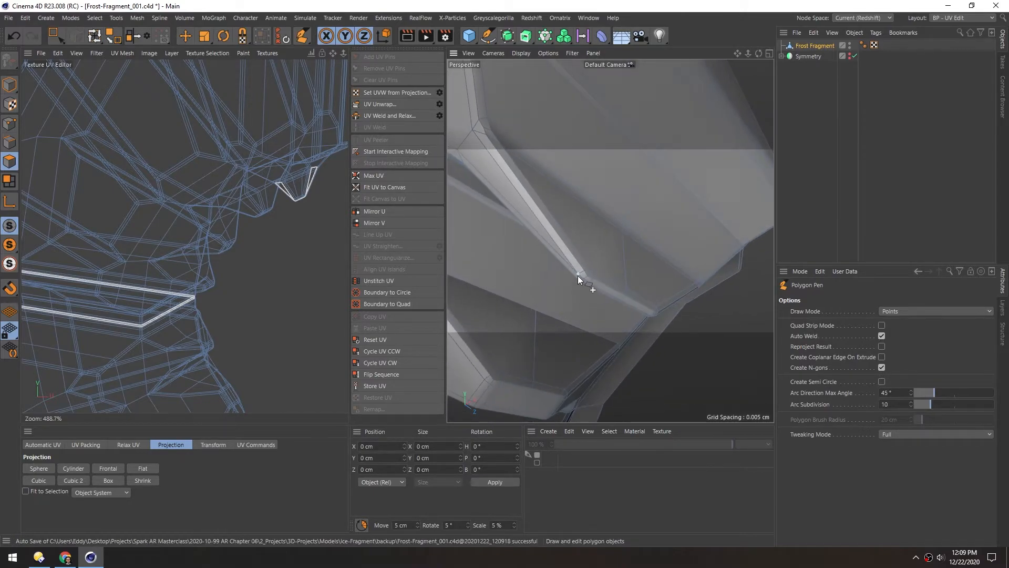
pyautogui.keyDown('alt'); pyautogui.moveTo(578, 276); pyautogui.dragTo(625, 259, button='right'); pyautogui.keyUp('alt')
pyautogui.keyDown('alt'); pyautogui.moveTo(624, 259); pyautogui.dragTo(560, 257); pyautogui.keyUp('alt')
pyautogui.keyDown('alt'); pyautogui.moveTo(560, 256); pyautogui.dragTo(452, 248, button='middle'); pyautogui.keyUp('alt')
pyautogui.keyDown('alt'); pyautogui.moveTo(697, 253); pyautogui.dragTo(627, 260, button='middle'); pyautogui.keyUp('alt')
pyautogui.keyDown('alt'); pyautogui.moveTo(631, 264); pyautogui.dragTo(666, 333); pyautogui.keyUp('alt')
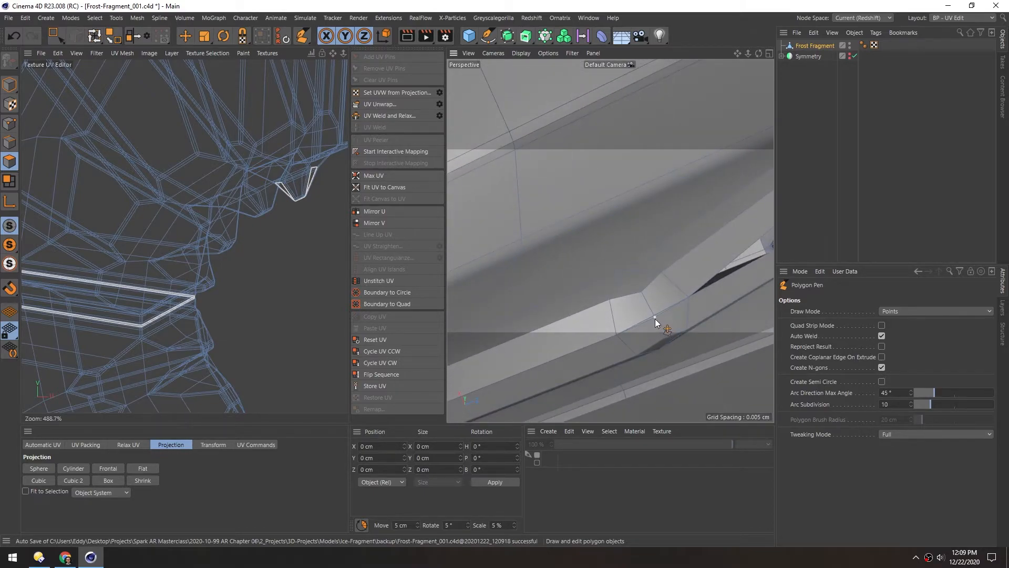
pyautogui.keyDown('alt'); pyautogui.moveTo(664, 232); pyautogui.dragTo(626, 235); pyautogui.keyUp('alt')
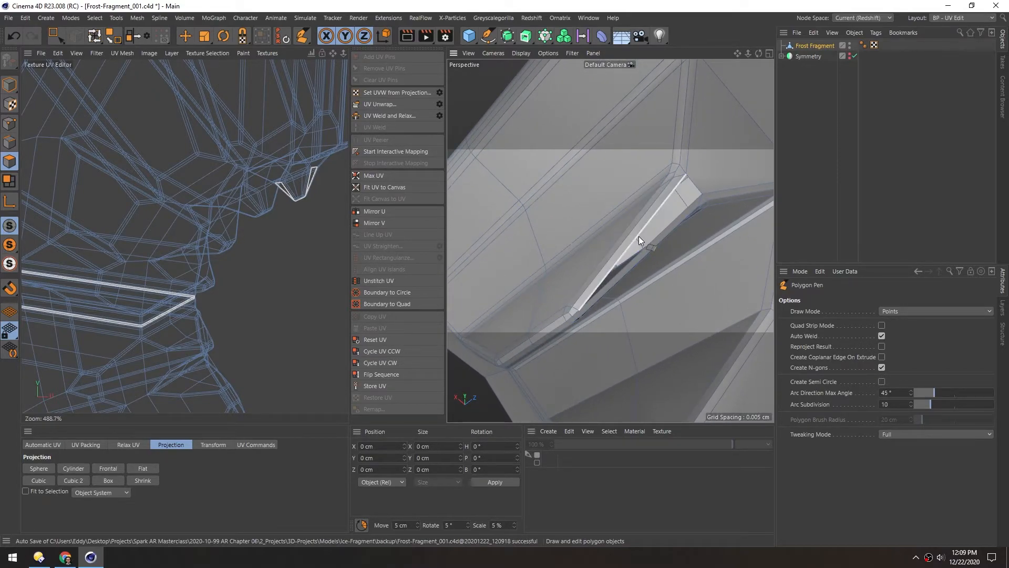
pyautogui.keyDown('alt'); pyautogui.moveTo(559, 228); pyautogui.dragTo(592, 249); pyautogui.keyUp('alt')
pyautogui.keyDown('alt'); pyautogui.moveTo(592, 248); pyautogui.dragTo(581, 333, button='right'); pyautogui.keyUp('alt')
pyautogui.keyDown('alt'); pyautogui.moveTo(582, 333); pyautogui.dragTo(608, 223); pyautogui.keyUp('alt')
# Select the edges around the highlighted open corner in the UV mesh and frame them in the perspective view.
pyautogui.scroll(8, 119, 327)
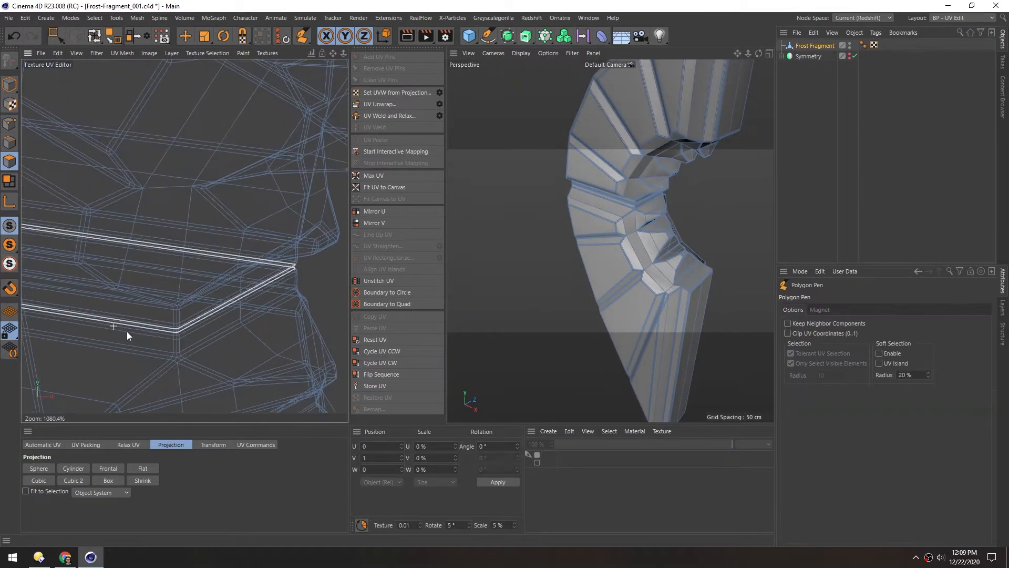
pyautogui.scroll(5, 200, 333)
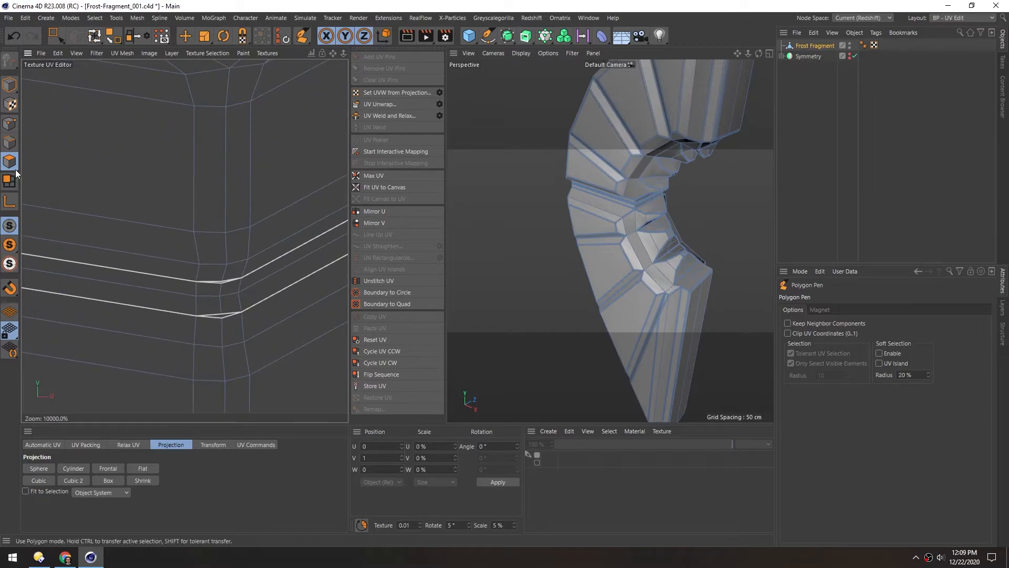
pyautogui.click(12, 149)
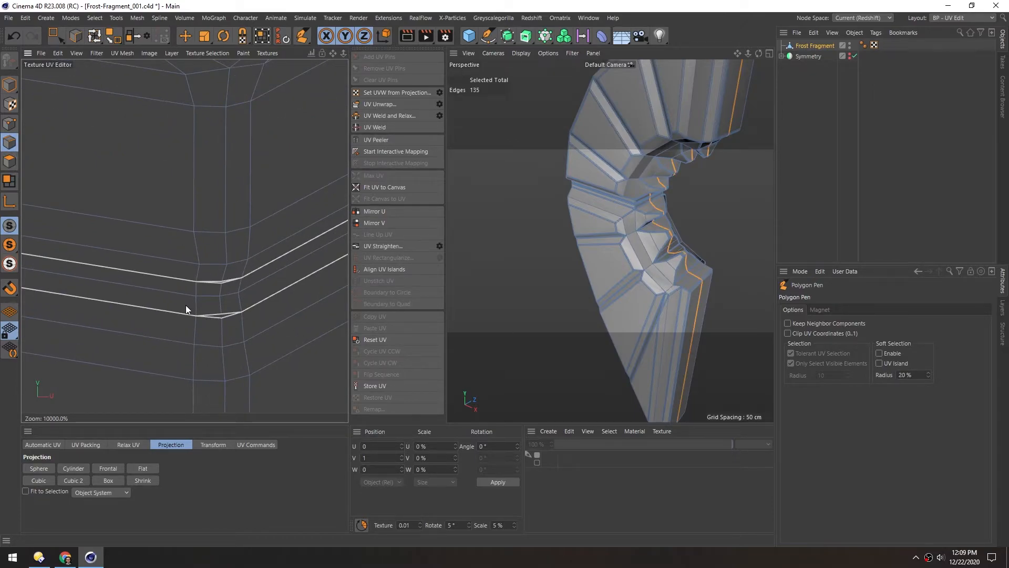
pyautogui.press('0')
pyautogui.moveTo(179, 282); pyautogui.dragTo(244, 333)
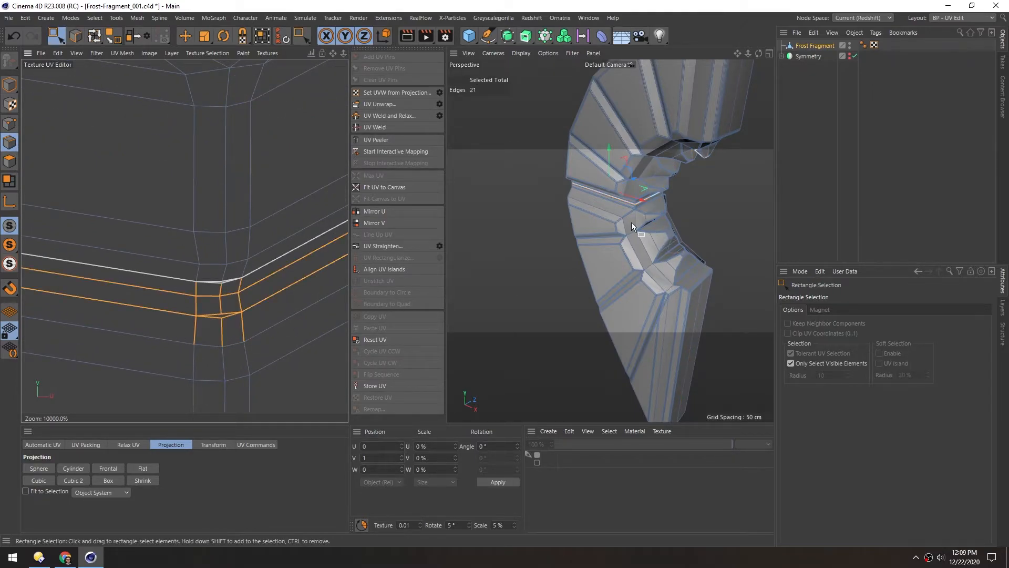
pyautogui.press('s')
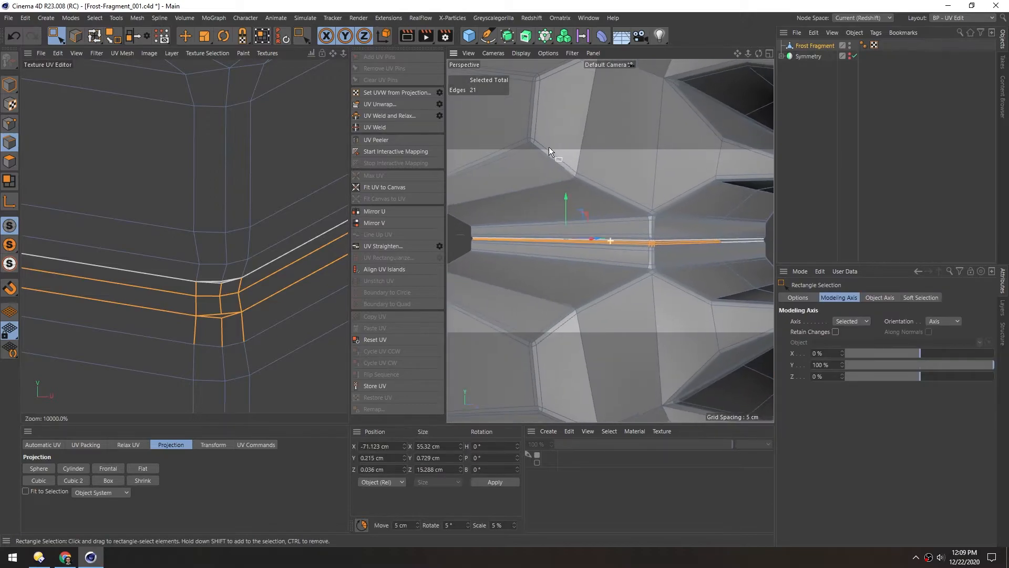
# Weld the stray points at the middle ridge's corner onto their neighbouring vertices with the Polygon Pen in point mode.
pyautogui.keyDown('alt'); pyautogui.moveTo(635, 248); pyautogui.dragTo(654, 239); pyautogui.keyUp('alt')
pyautogui.keyDown('alt'); pyautogui.moveTo(653, 239); pyautogui.dragTo(733, 226, button='right'); pyautogui.keyUp('alt')
pyautogui.keyDown('alt'); pyautogui.moveTo(631, 296); pyautogui.dragTo(613, 256, button='middle'); pyautogui.keyUp('alt')
pyautogui.keyDown('alt'); pyautogui.moveTo(613, 257); pyautogui.dragTo(640, 280); pyautogui.keyUp('alt')
pyautogui.keyDown('alt'); pyautogui.moveTo(566, 243); pyautogui.dragTo(601, 212); pyautogui.keyUp('alt')
pyautogui.keyDown('alt'); pyautogui.moveTo(547, 238); pyautogui.dragTo(573, 242); pyautogui.keyUp('alt')
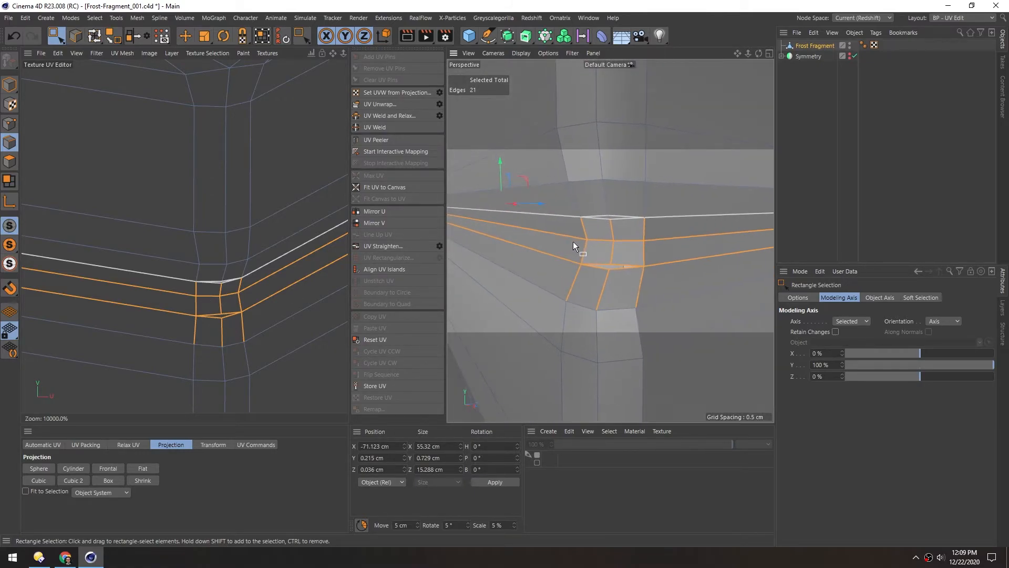
pyautogui.press('m')
pyautogui.press('e')
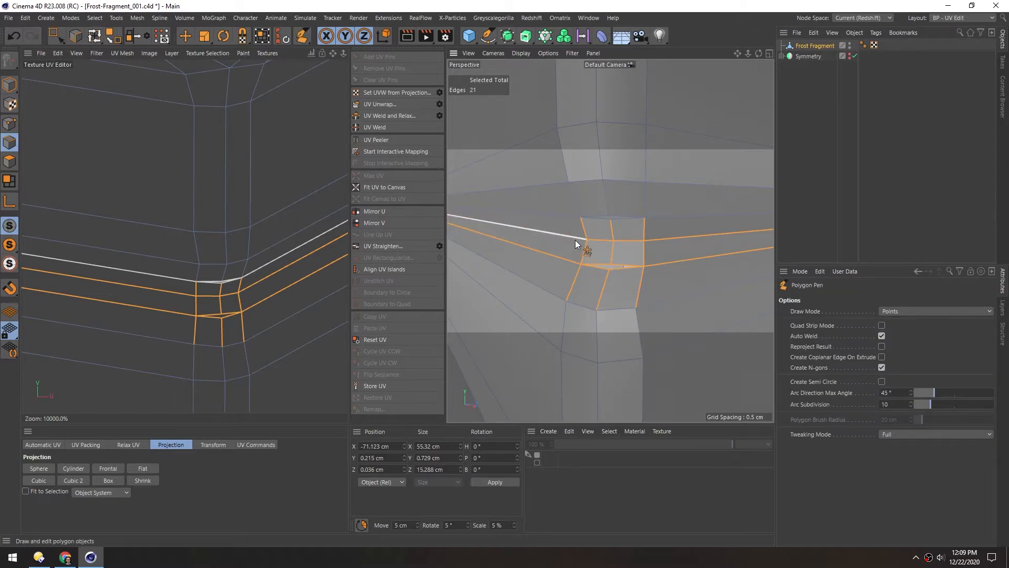
pyautogui.click(10, 123)
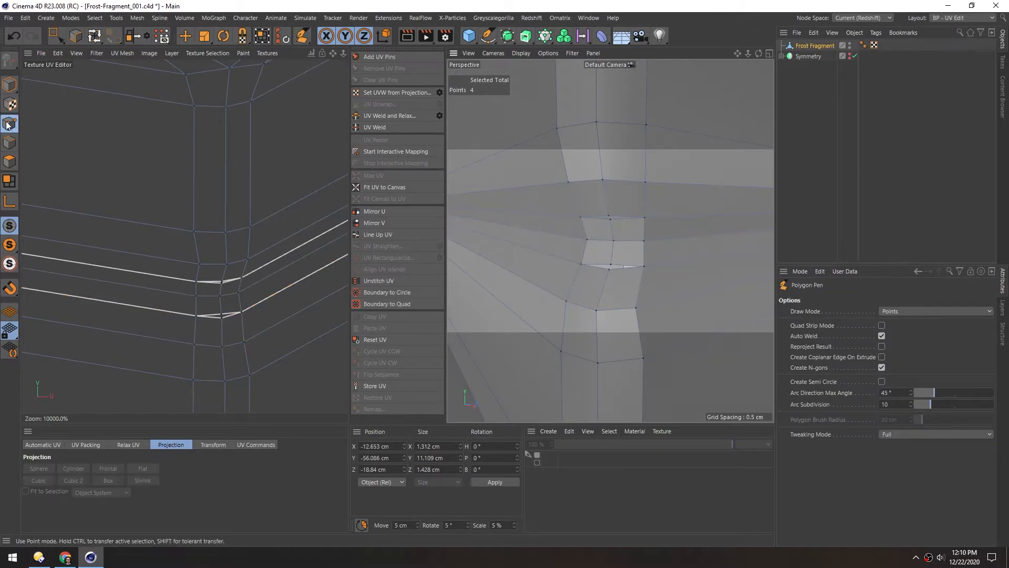
pyautogui.scroll(5, 609, 220)
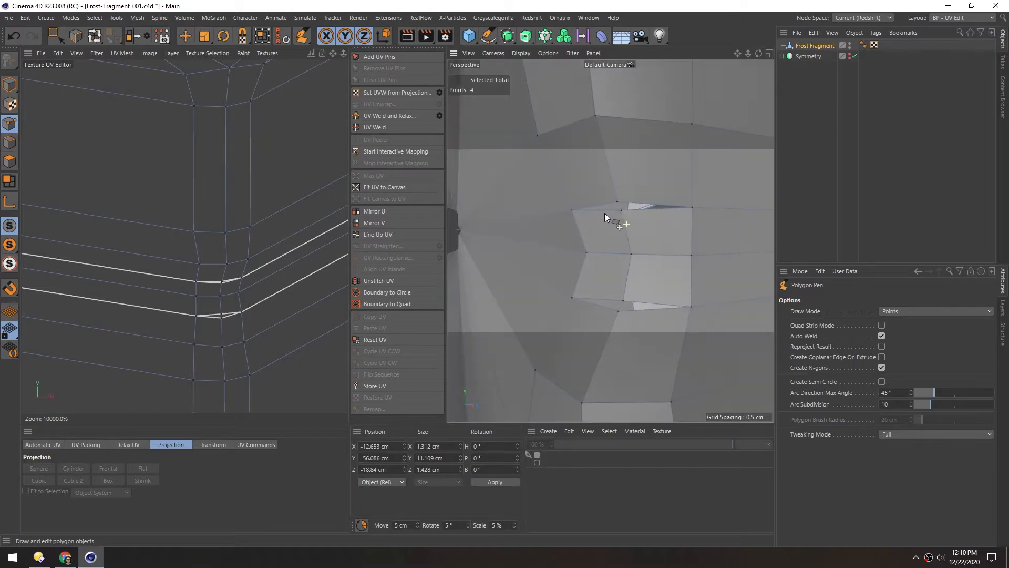
pyautogui.moveTo(620, 212); pyautogui.dragTo(618, 202)
pyautogui.keyDown('alt'); pyautogui.moveTo(619, 270); pyautogui.dragTo(618, 315); pyautogui.keyUp('alt')
# Move the mismatched points further along the middle ridge onto their adjacent vertices to close the gaps.
pyautogui.scroll(-8, 633, 241)
pyautogui.keyDown('alt'); pyautogui.moveTo(570, 253); pyautogui.dragTo(631, 226); pyautogui.keyUp('alt')
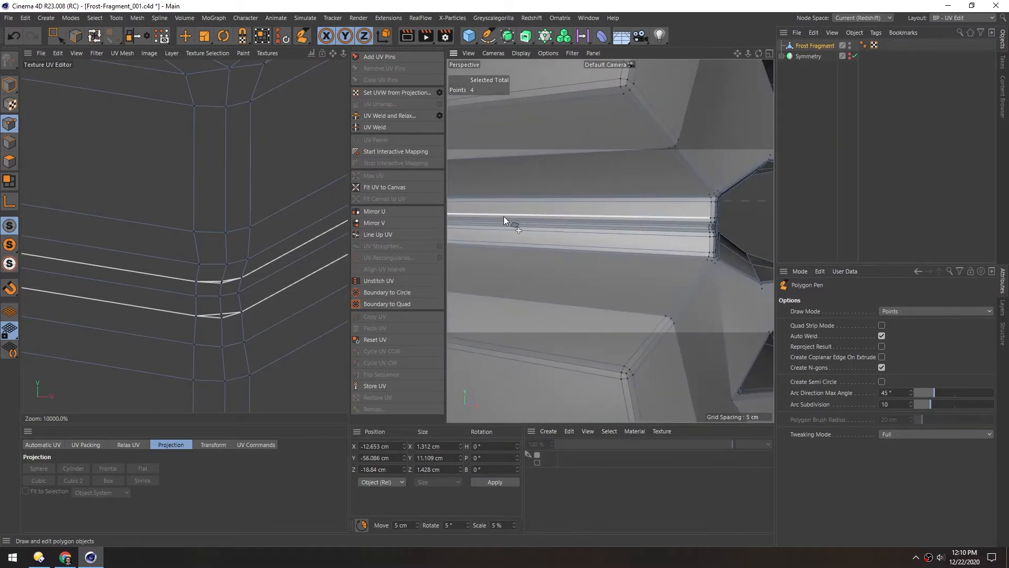
pyautogui.keyDown('alt'); pyautogui.moveTo(503, 216); pyautogui.dragTo(648, 232, button='middle'); pyautogui.keyUp('alt')
pyautogui.keyDown('alt'); pyautogui.moveTo(534, 232); pyautogui.dragTo(615, 238); pyautogui.keyUp('alt')
pyautogui.keyDown('alt'); pyautogui.moveTo(507, 218); pyautogui.dragTo(605, 221, button='right'); pyautogui.keyUp('alt')
pyautogui.keyDown('alt'); pyautogui.moveTo(669, 259); pyautogui.dragTo(640, 244, button='middle'); pyautogui.keyUp('alt')
pyautogui.keyDown('alt'); pyautogui.moveTo(641, 244); pyautogui.dragTo(660, 237, button='right'); pyautogui.keyUp('alt')
pyautogui.moveTo(663, 221); pyautogui.dragTo(662, 303)
pyautogui.keyDown('alt'); pyautogui.moveTo(662, 303); pyautogui.dragTo(522, 197, button='right'); pyautogui.keyUp('alt')
pyautogui.keyDown('alt'); pyautogui.moveTo(522, 197); pyautogui.dragTo(620, 192, button='middle'); pyautogui.keyUp('alt')
pyautogui.keyDown('alt'); pyautogui.moveTo(621, 192); pyautogui.dragTo(646, 200, button='right'); pyautogui.keyUp('alt')
pyautogui.keyDown('alt'); pyautogui.moveTo(606, 250); pyautogui.dragTo(692, 236); pyautogui.keyUp('alt')
pyautogui.keyDown('alt'); pyautogui.moveTo(586, 246); pyautogui.dragTo(678, 223, button='right'); pyautogui.keyUp('alt')
pyautogui.moveTo(585, 192); pyautogui.dragTo(582, 186)
pyautogui.moveTo(585, 257); pyautogui.dragTo(583, 264)
# Weld the last loose point on the ridge to its neighbour and check the whole fragment.
pyautogui.keyDown('alt'); pyautogui.moveTo(583, 264); pyautogui.dragTo(479, 263, button='right'); pyautogui.keyUp('alt')
pyautogui.keyDown('alt'); pyautogui.moveTo(588, 253); pyautogui.dragTo(723, 254); pyautogui.keyUp('alt')
pyautogui.keyDown('alt'); pyautogui.moveTo(626, 253); pyautogui.dragTo(701, 258, button='right'); pyautogui.keyUp('alt')
pyautogui.keyDown('alt'); pyautogui.moveTo(701, 257); pyautogui.dragTo(601, 251, button='middle'); pyautogui.keyUp('alt')
pyautogui.moveTo(600, 251); pyautogui.dragTo(595, 281)
pyautogui.keyDown('alt'); pyautogui.moveTo(595, 281); pyautogui.dragTo(529, 252, button='right'); pyautogui.keyUp('alt')
pyautogui.keyDown('alt'); pyautogui.moveTo(529, 251); pyautogui.dragTo(558, 219); pyautogui.keyUp('alt')
pyautogui.keyDown('alt'); pyautogui.moveTo(557, 219); pyautogui.dragTo(499, 227, button='right'); pyautogui.keyUp('alt')
pyautogui.keyDown('alt'); pyautogui.moveTo(546, 232); pyautogui.dragTo(597, 211); pyautogui.keyUp('alt')
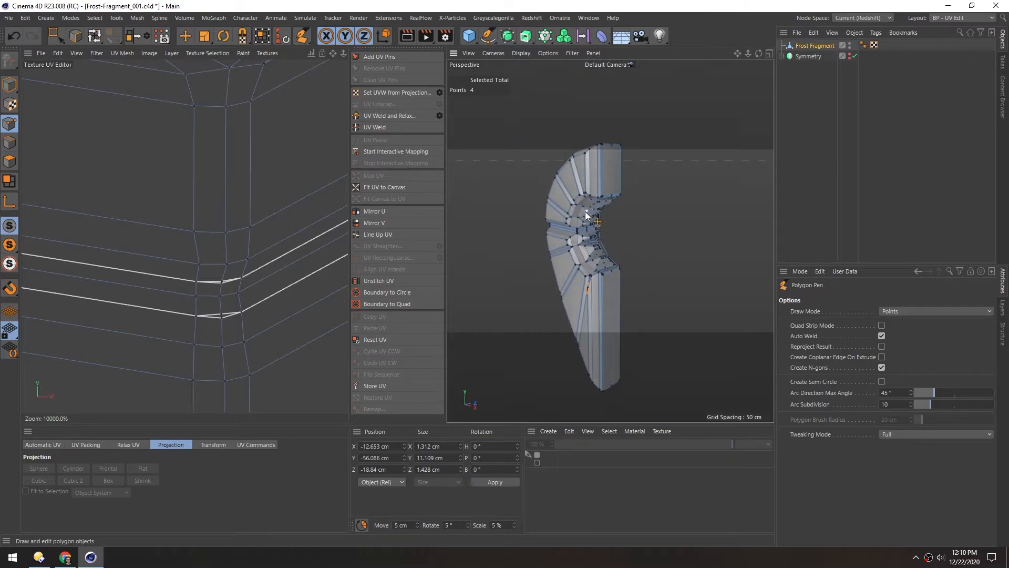
# Select all of the fragment's polygons and reapply the Frontal UV projection.
pyautogui.click(10, 161)
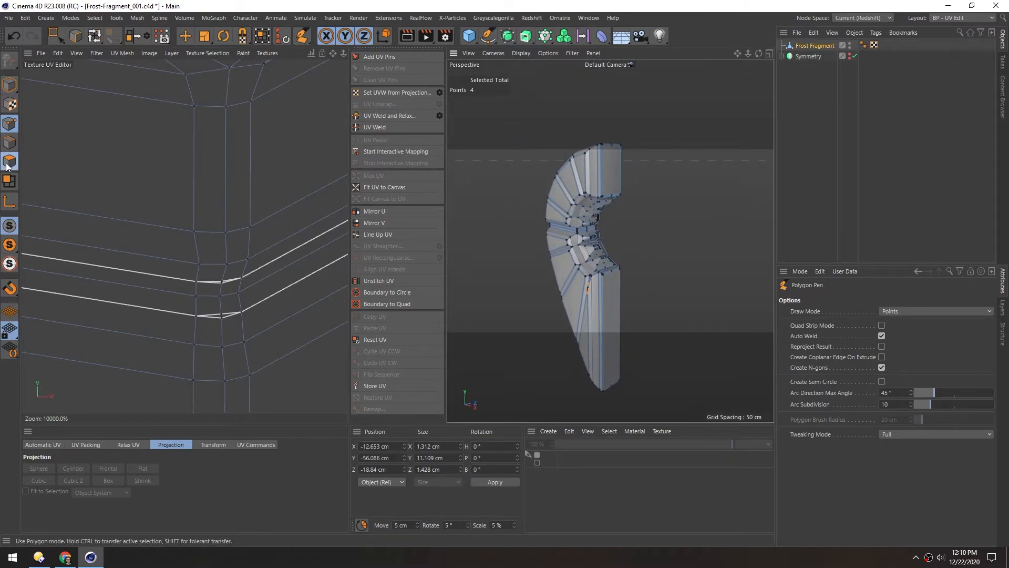
pyautogui.scroll(-4, 136, 170)
pyautogui.scroll(-10, 140, 168)
pyautogui.hotkey('ctrl', 'a')
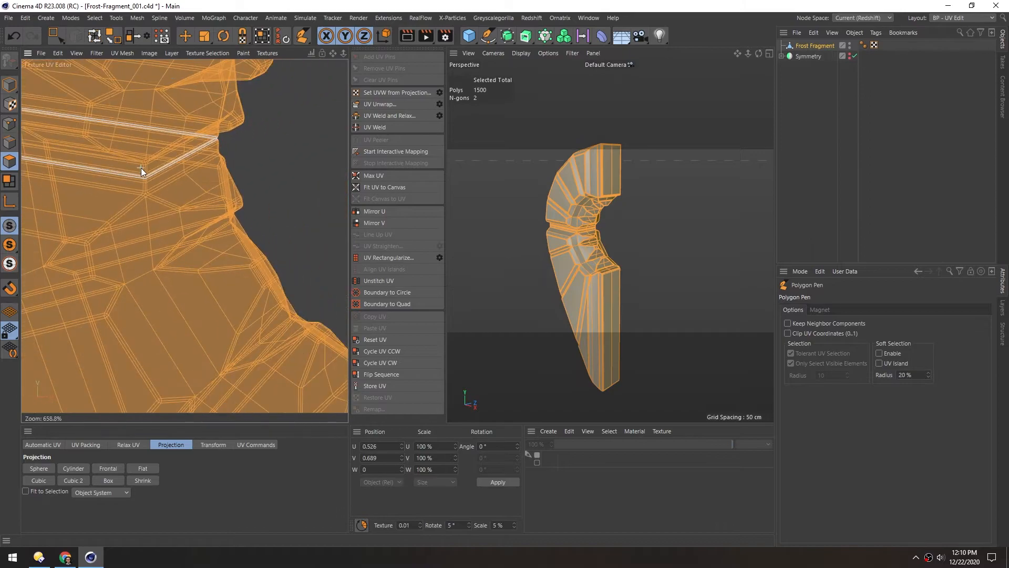
pyautogui.scroll(-3, 140, 168)
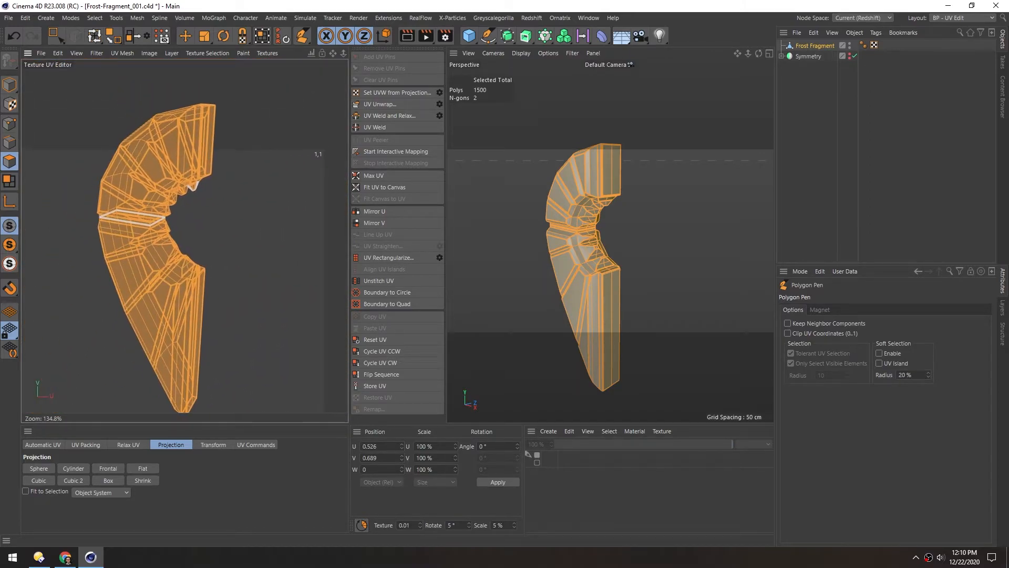
pyautogui.click(104, 471)
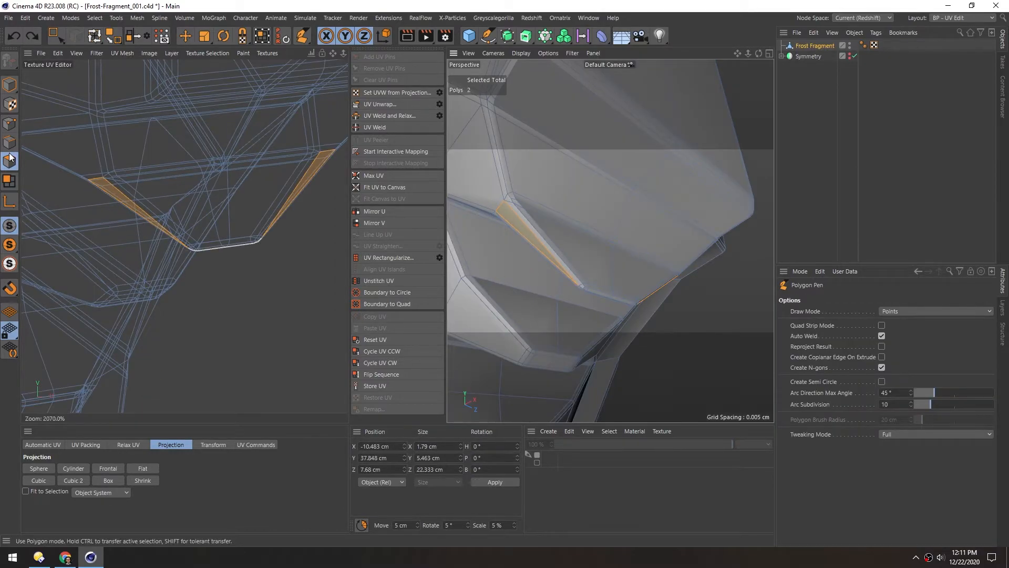
# Select all of the fragment's points and optimize polygons, unused points and points with a 0.001 cm tolerance.
pyautogui.click(9, 124)
pyautogui.hotkey('ctrl', 'a')
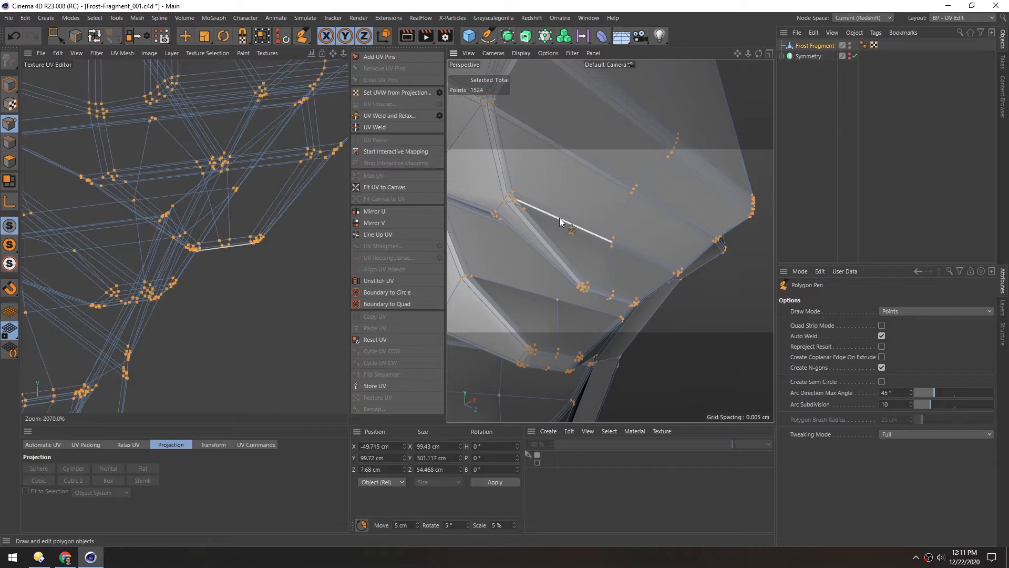
pyautogui.rightClick(709, 277)
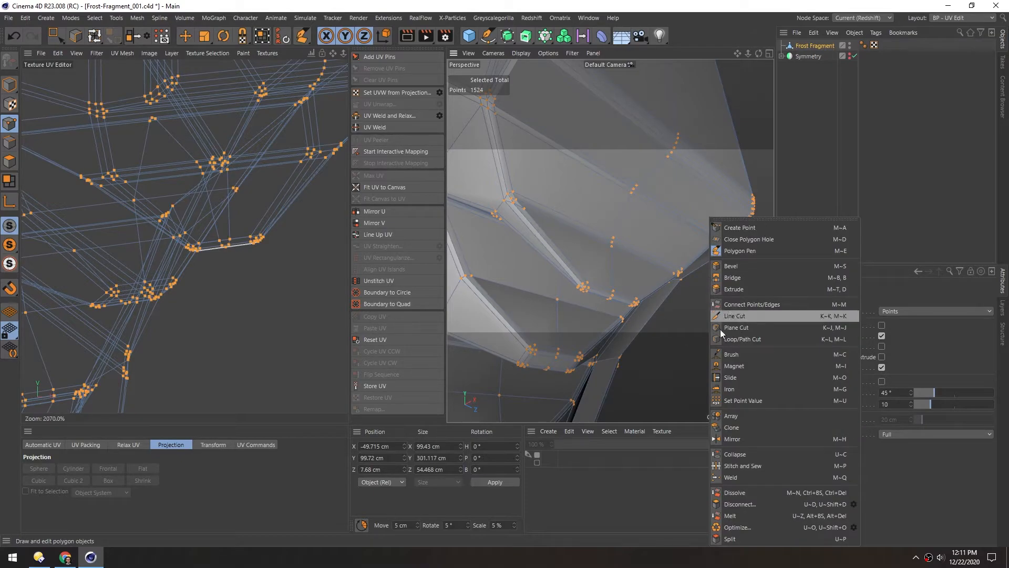
pyautogui.click(854, 526)
pyautogui.moveTo(844, 475); pyautogui.dragTo(338, 298)
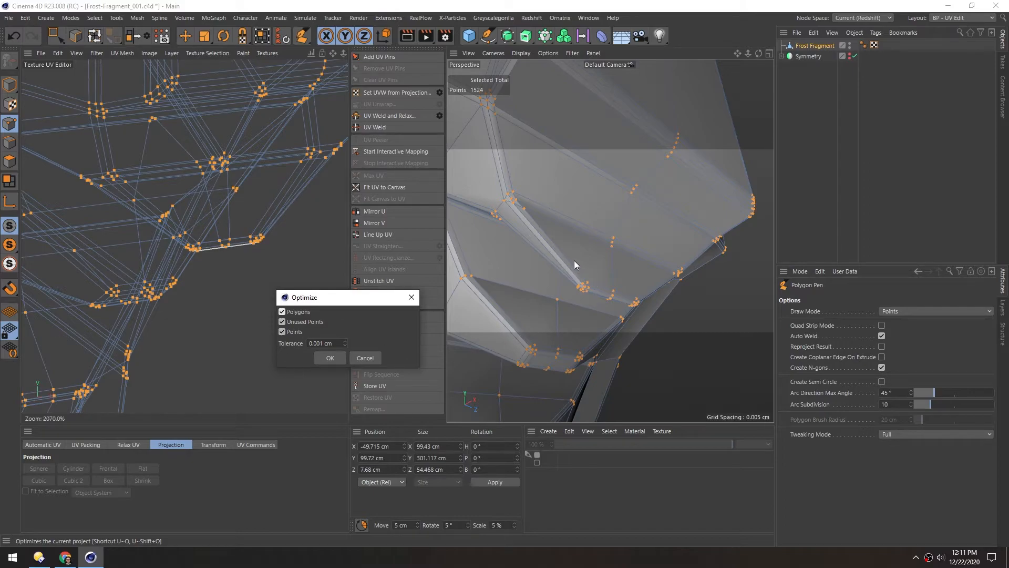
pyautogui.click(329, 358)
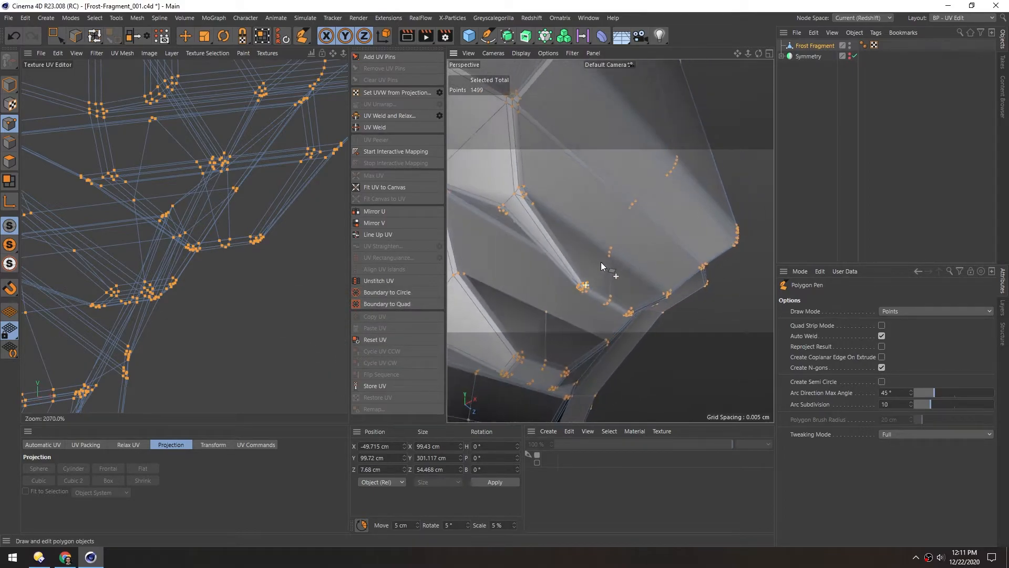
# Undo the optimization to compare the ridge corner, and rerun Optimize on all points with a 0.001 cm tolerance.
pyautogui.keyDown('alt'); pyautogui.moveTo(600, 263); pyautogui.dragTo(583, 285); pyautogui.keyUp('alt')
pyautogui.scroll(5, 582, 286)
pyautogui.keyDown('alt'); pyautogui.moveTo(555, 286); pyautogui.dragTo(620, 289, button='middle'); pyautogui.keyUp('alt')
pyautogui.keyDown('alt'); pyautogui.moveTo(642, 285); pyautogui.dragTo(577, 292); pyautogui.keyUp('alt')
pyautogui.hotkey('ctrl', 'z')
pyautogui.press('m')
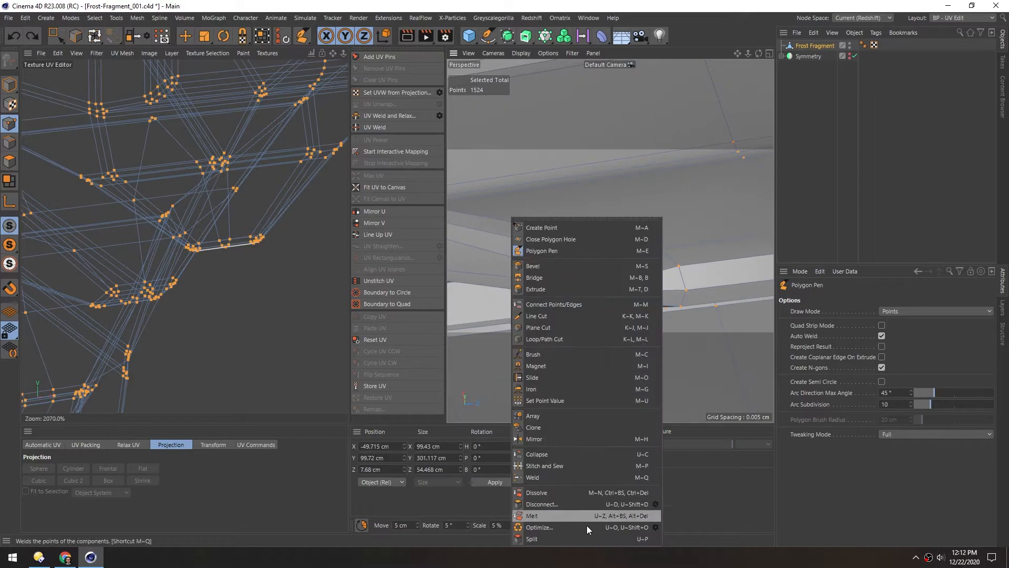
pyautogui.click(654, 527)
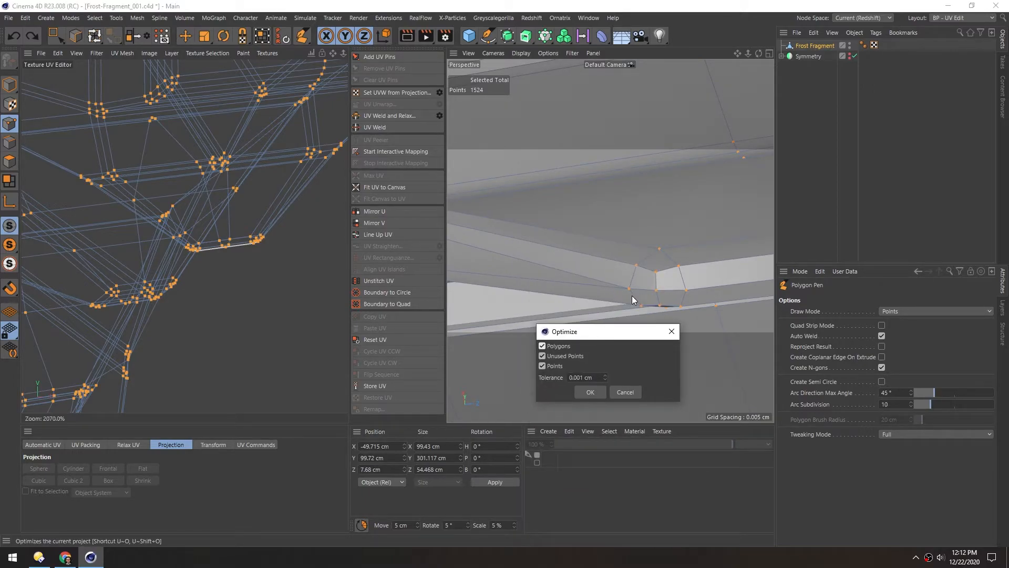
pyautogui.click(590, 392)
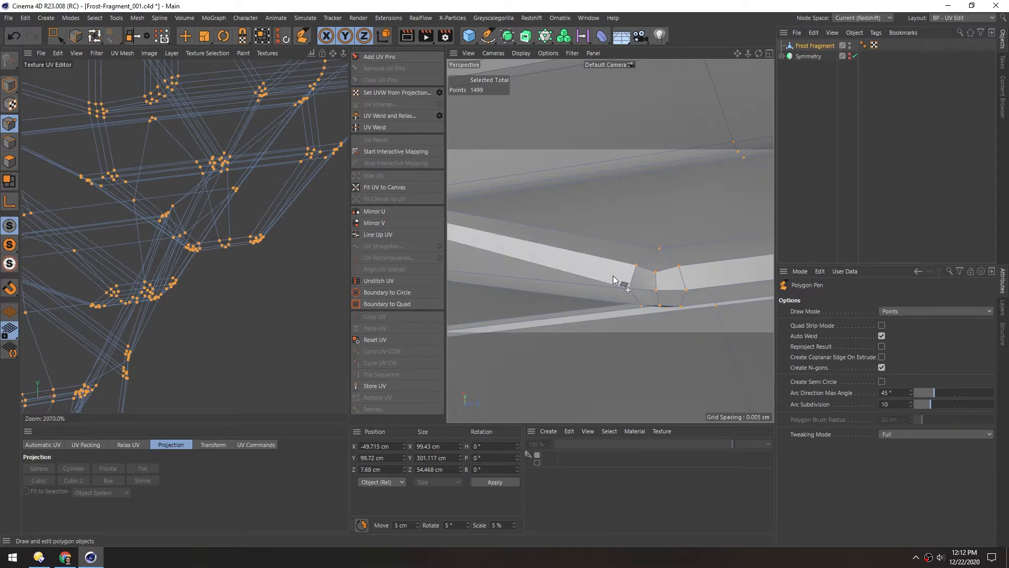
# Select the edge loop running lengthwise around the middle of the fragment's thickness in edge mode.
pyautogui.keyDown('alt'); pyautogui.moveTo(613, 277); pyautogui.dragTo(611, 253); pyautogui.keyUp('alt')
pyautogui.scroll(-7, 612, 253)
pyautogui.scroll(-8, 610, 246)
pyautogui.keyDown('alt'); pyautogui.moveTo(570, 211); pyautogui.dragTo(550, 205); pyautogui.keyUp('alt')
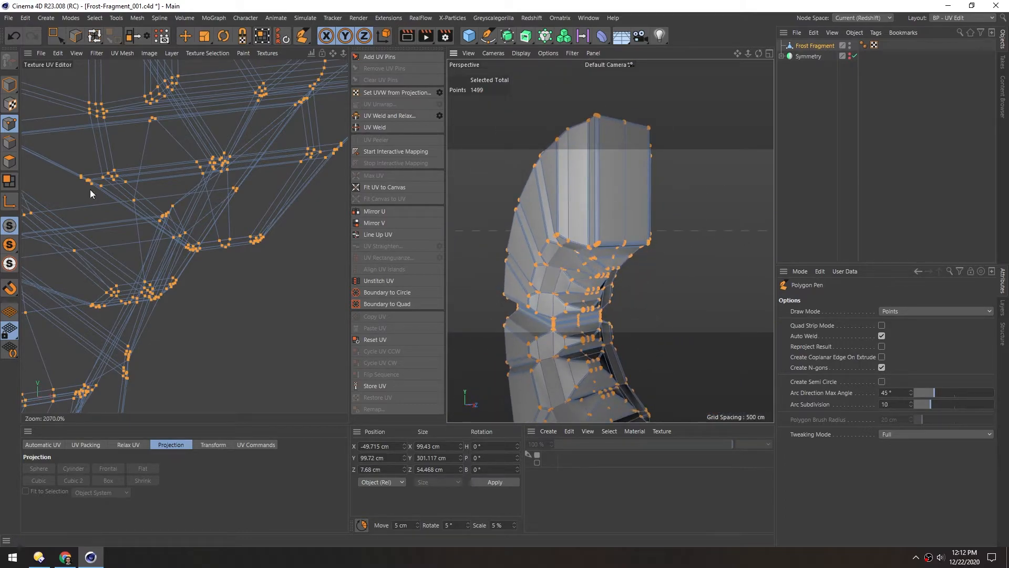
pyautogui.click(12, 145)
pyautogui.press('e')
pyautogui.doubleClick(626, 204)
pyautogui.scroll(-7, 558, 255)
pyautogui.scroll(-8, 177, 222)
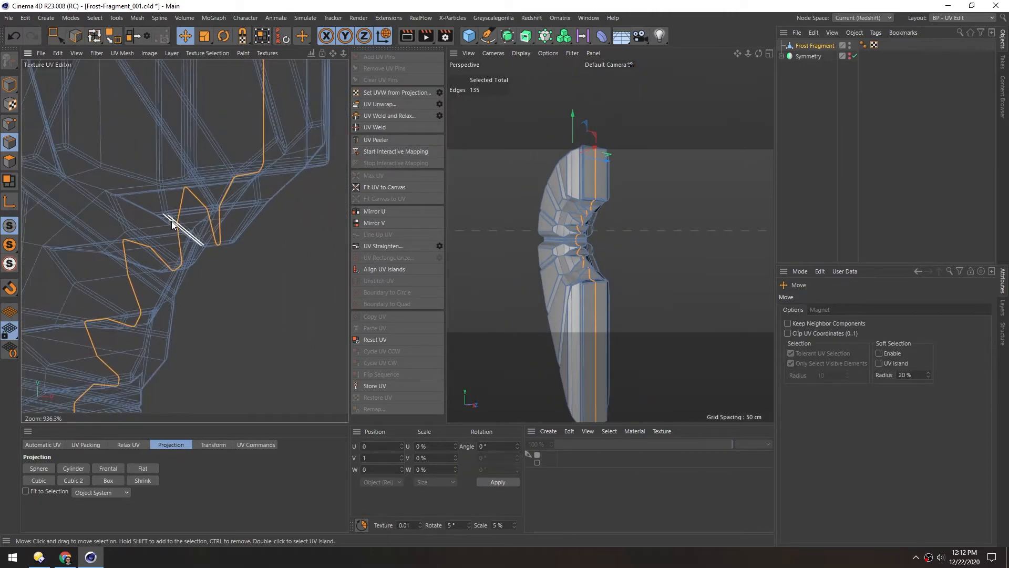
# Unwrap the UVs along the selected edge loop and pack the islands with Geometric packing.
pyautogui.press('h')
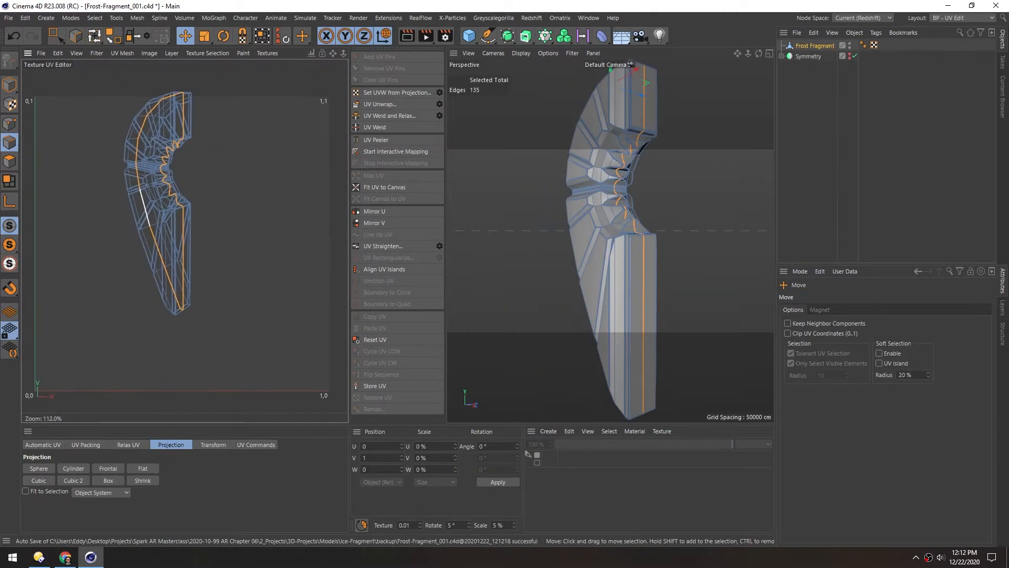
pyautogui.click(375, 105)
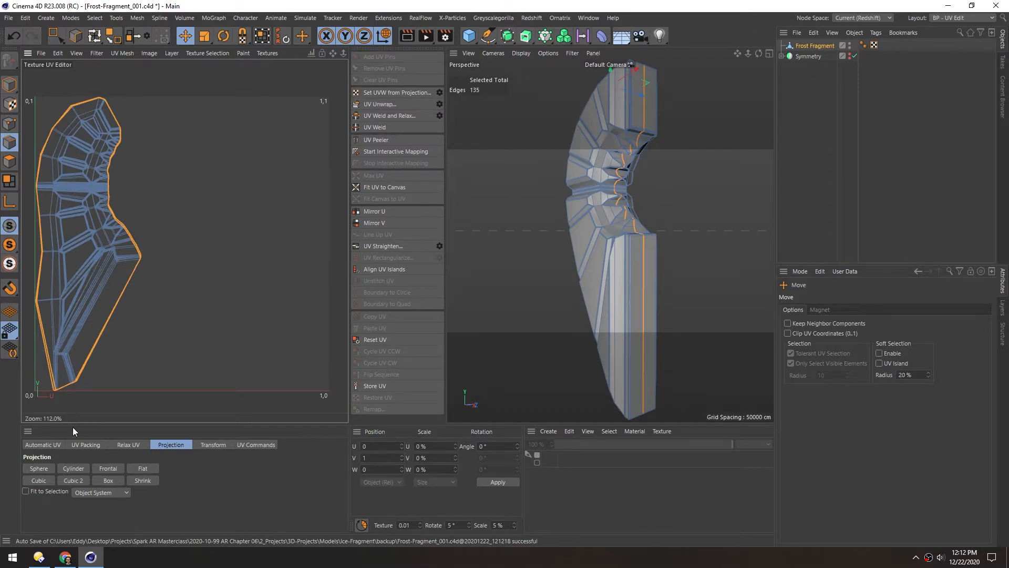
pyautogui.click(75, 443)
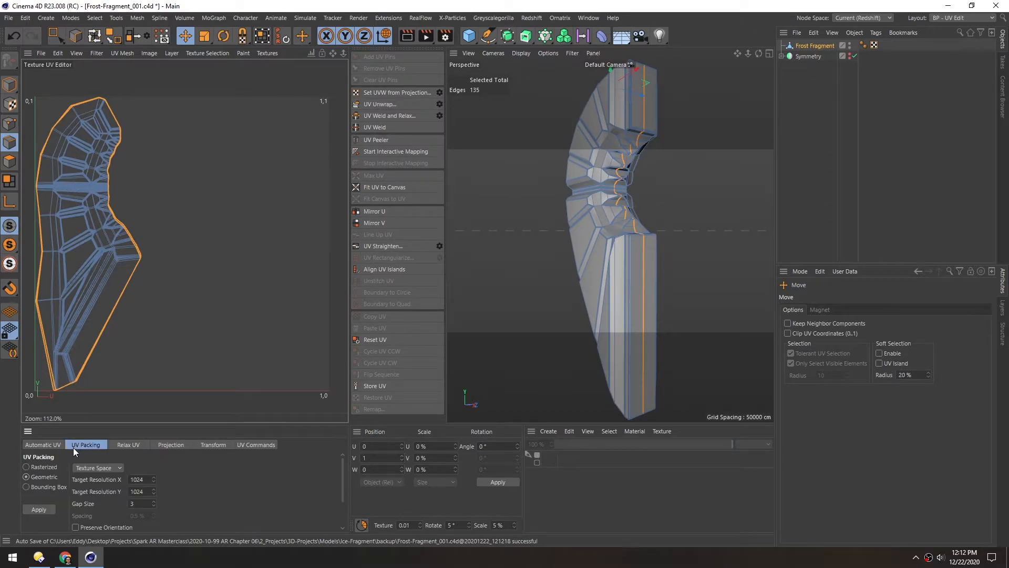
pyautogui.click(36, 510)
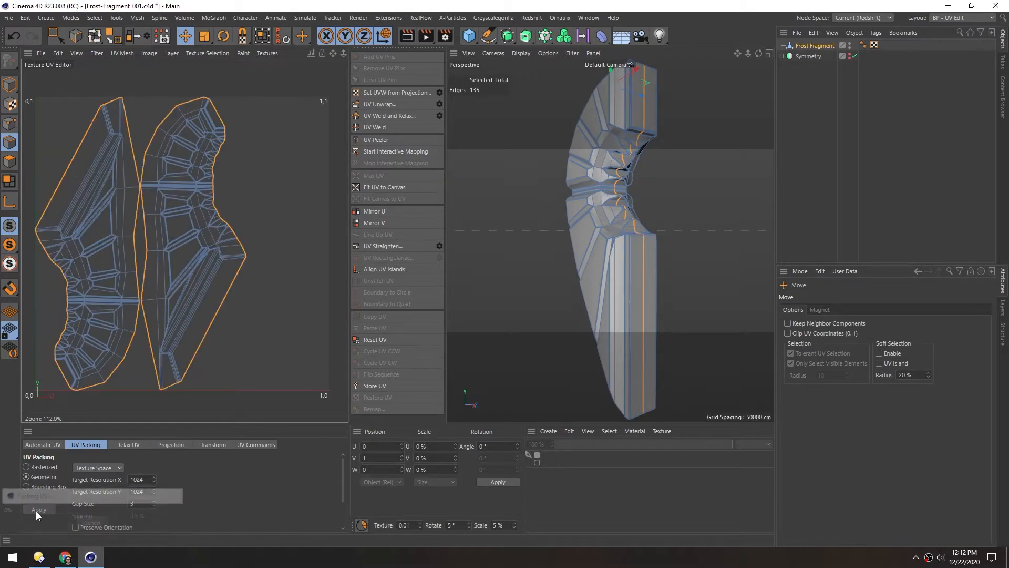
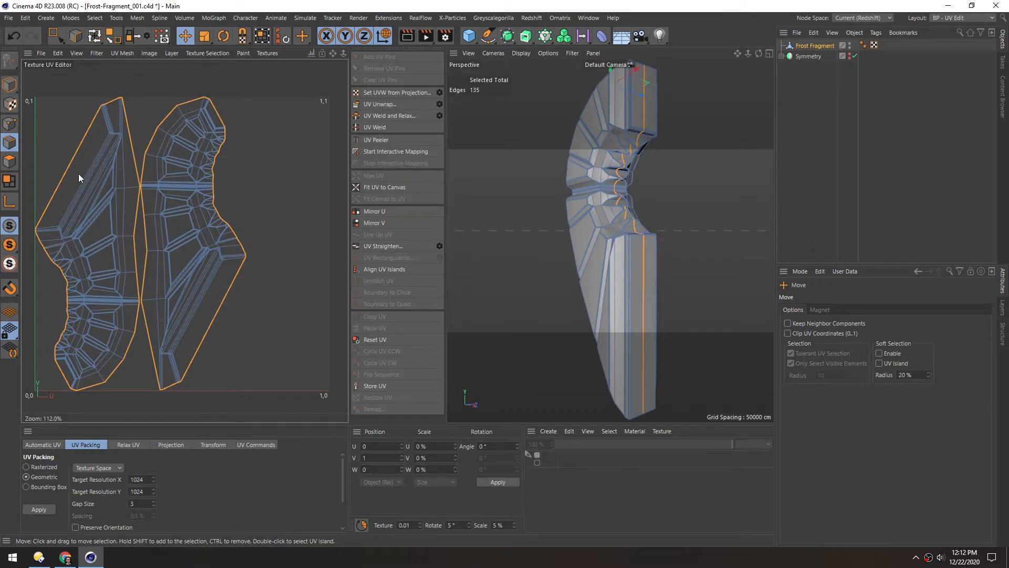
# Show the Distortion overlay on the UV islands and examine the middle ridge.
pyautogui.click(77, 53)
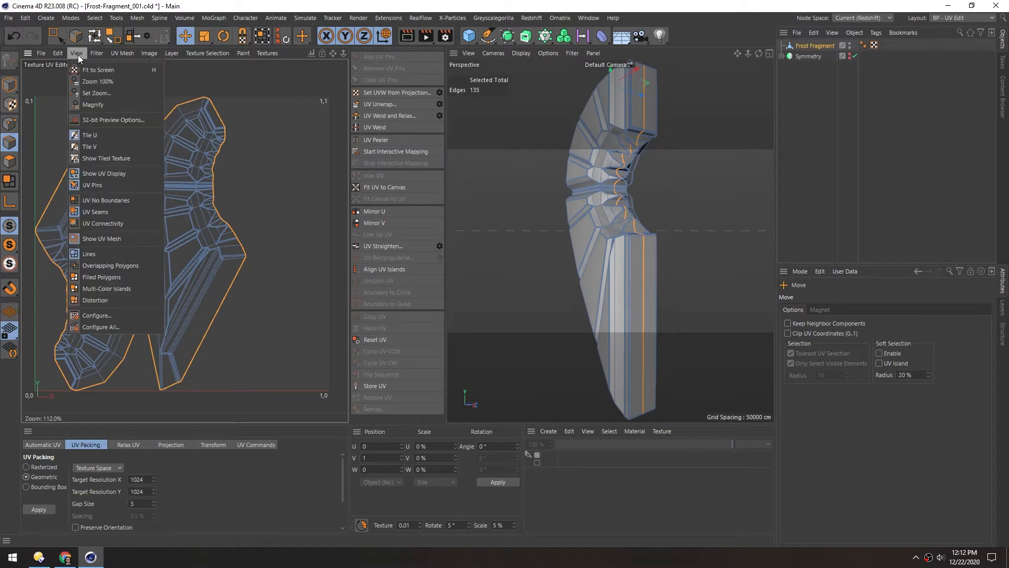
pyautogui.click(94, 299)
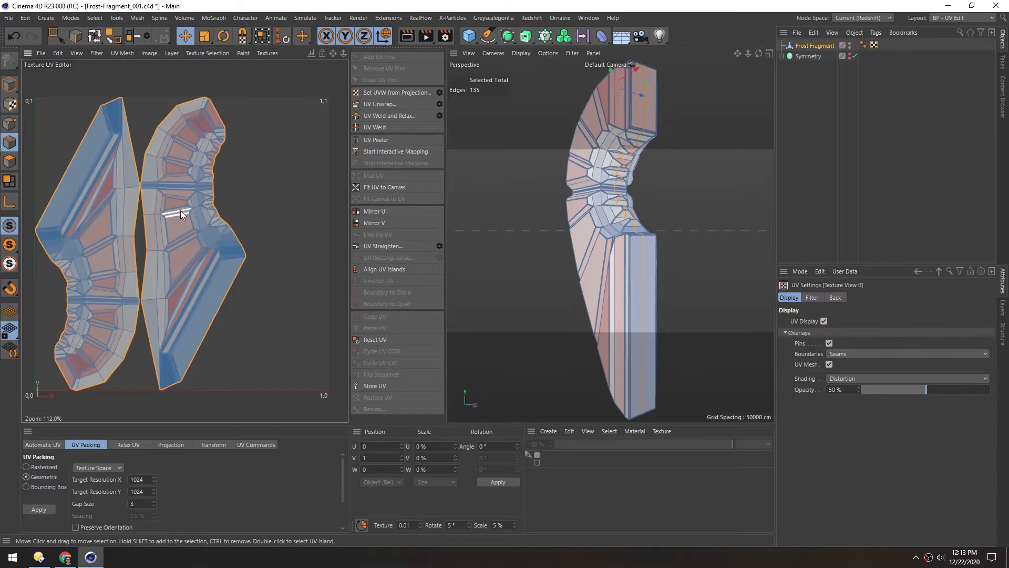
pyautogui.scroll(10, 170, 146)
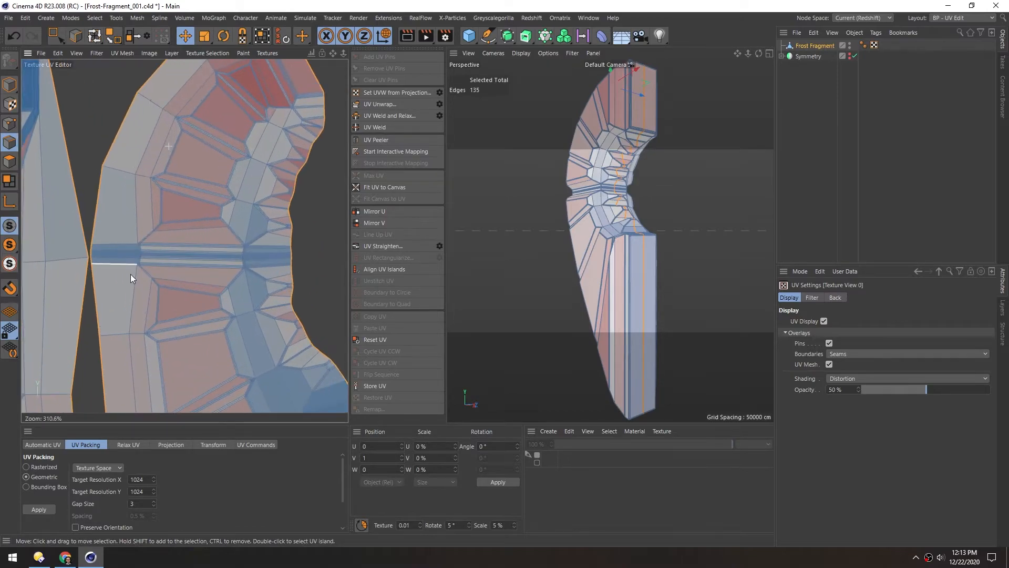
pyautogui.scroll(4, 101, 264)
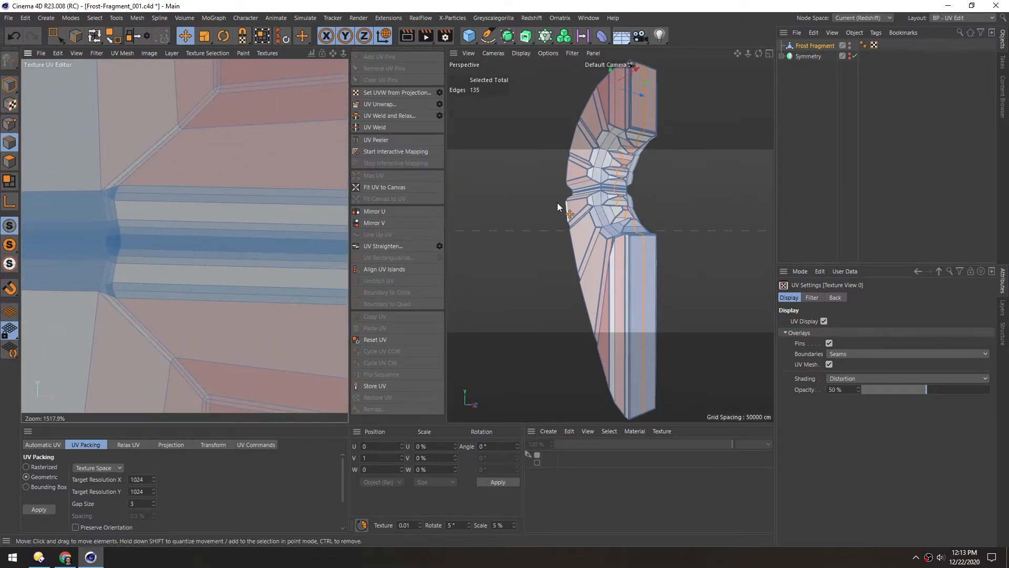
# Select the edge loop along the centre of the middle ridge, unwrap the UVs along it and check the islands.
pyautogui.scroll(6, 563, 207)
pyautogui.scroll(3, 594, 190)
pyautogui.keyDown('alt'); pyautogui.moveTo(575, 185); pyautogui.dragTo(565, 224); pyautogui.keyUp('alt')
pyautogui.doubleClick(631, 174)
pyautogui.scroll(-3, 612, 203)
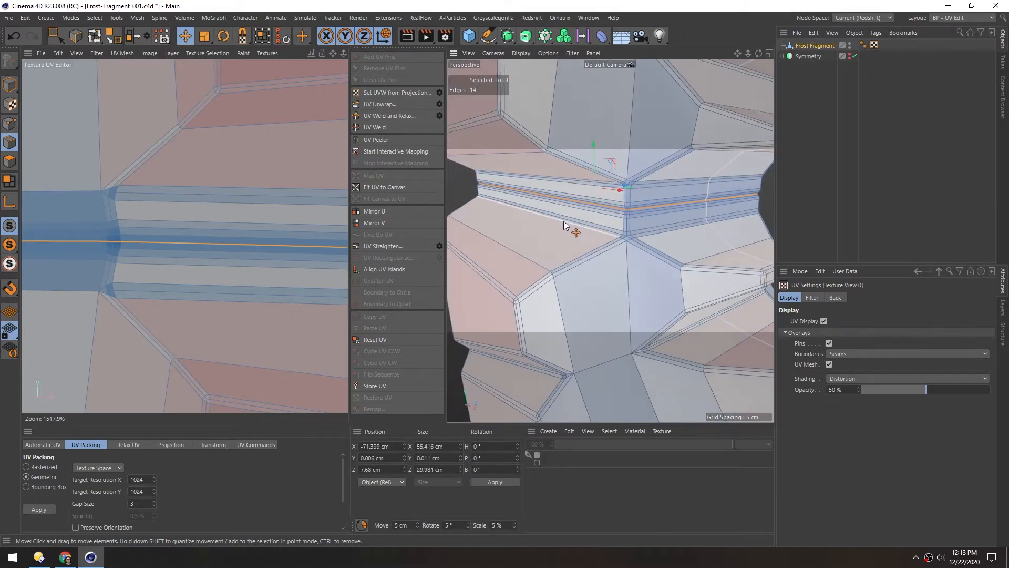
pyautogui.click(371, 103)
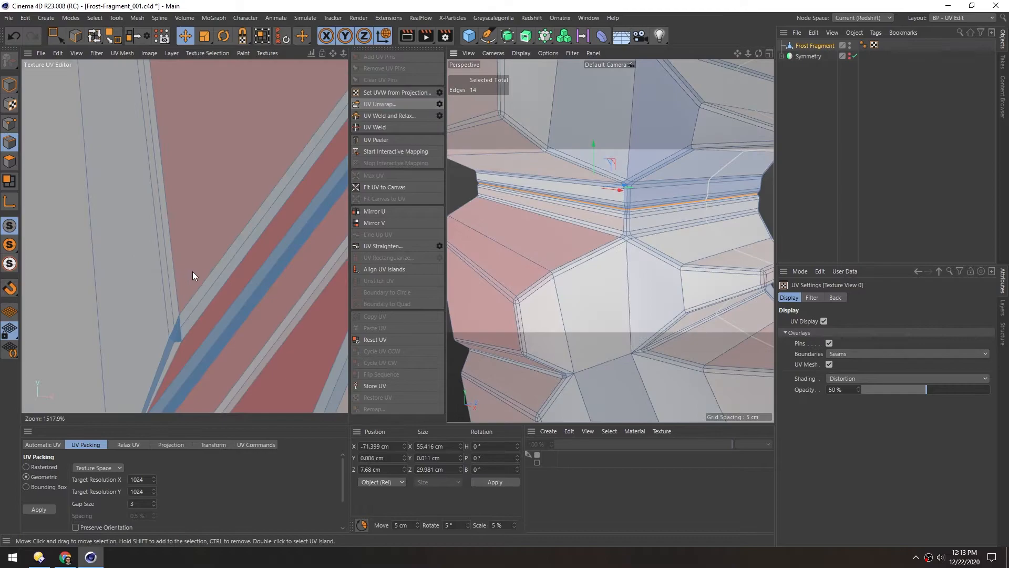
pyautogui.scroll(-10, 190, 273)
pyautogui.keyDown('alt'); pyautogui.moveTo(275, 280); pyautogui.dragTo(248, 257, button='middle'); pyautogui.keyUp('alt')
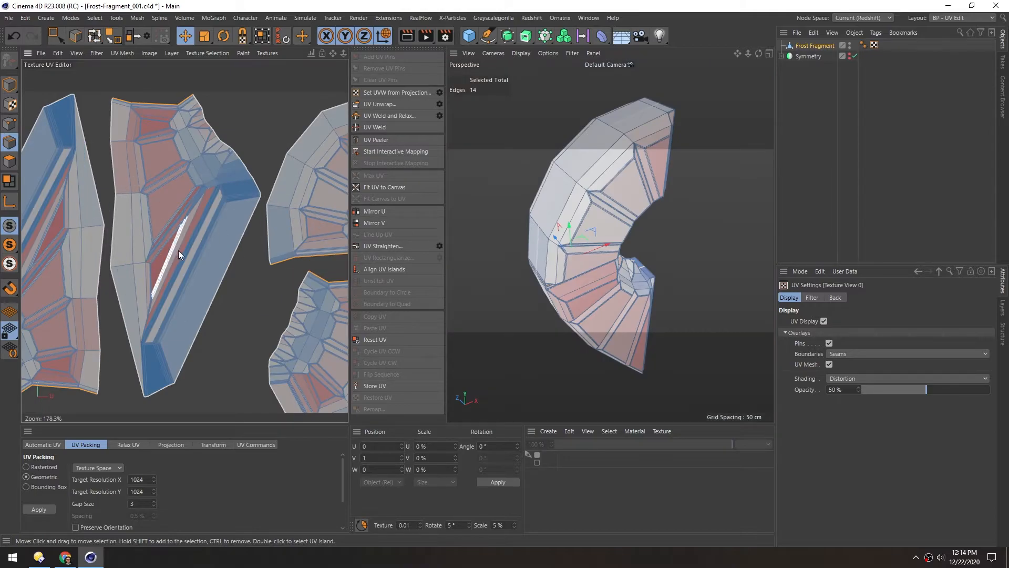
pyautogui.scroll(10, 178, 139)
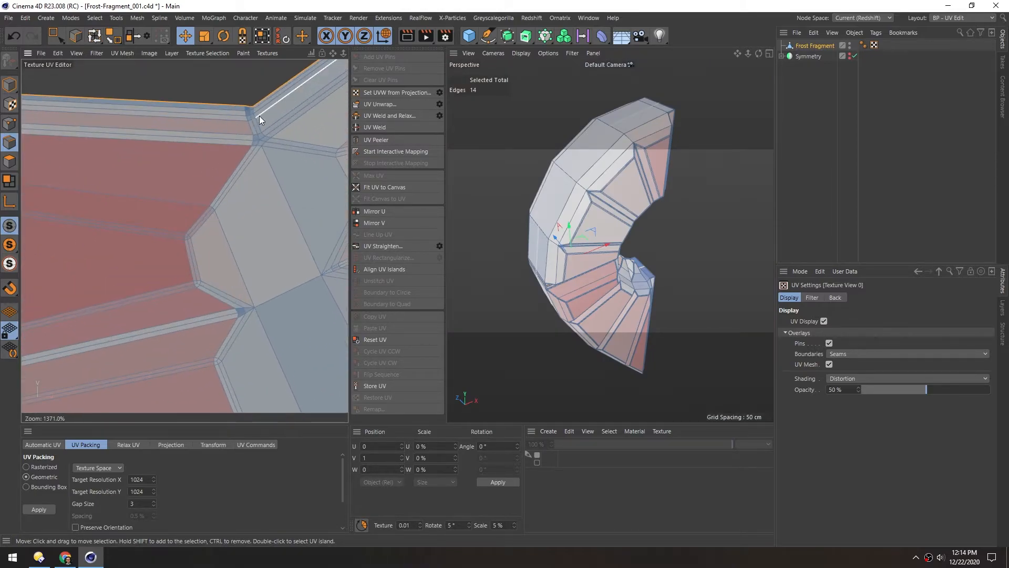
pyautogui.click(249, 108)
pyautogui.doubleClick(272, 167)
pyautogui.scroll(3, 245, 119)
pyautogui.keyDown('alt'); pyautogui.moveTo(246, 126); pyautogui.dragTo(63, 1, button='middle'); pyautogui.keyUp('alt')
pyautogui.scroll(-8, 292, 184)
pyautogui.keyDown('alt'); pyautogui.moveTo(174, 156); pyautogui.dragTo(162, 208, button='middle'); pyautogui.keyUp('alt')
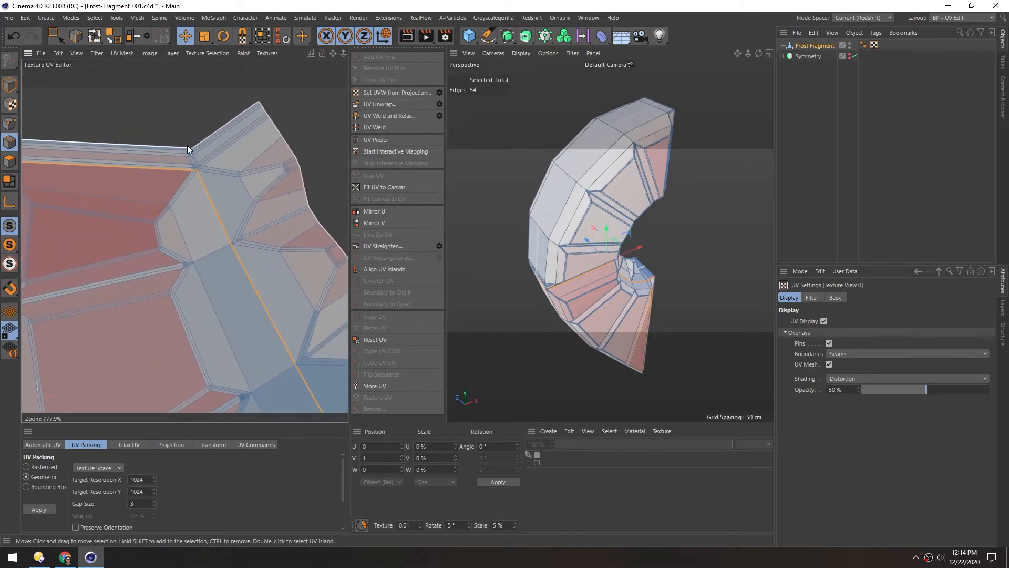
# Start a free Path Selection at the island's upper border notch and trace the edges down past the ridge corner.
pyautogui.scroll(5, 168, 160)
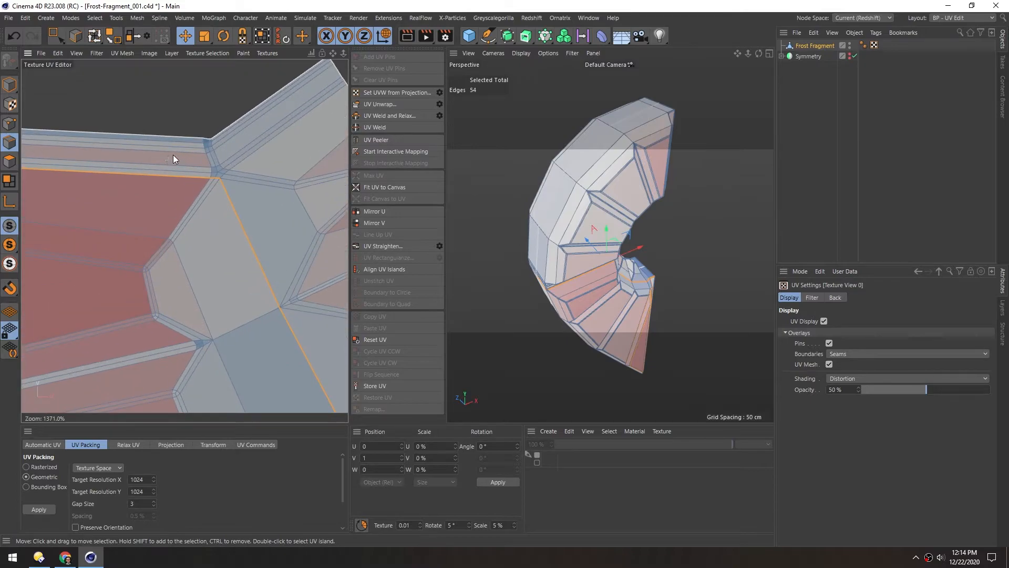
pyautogui.click(75, 36)
pyautogui.scroll(12, 208, 144)
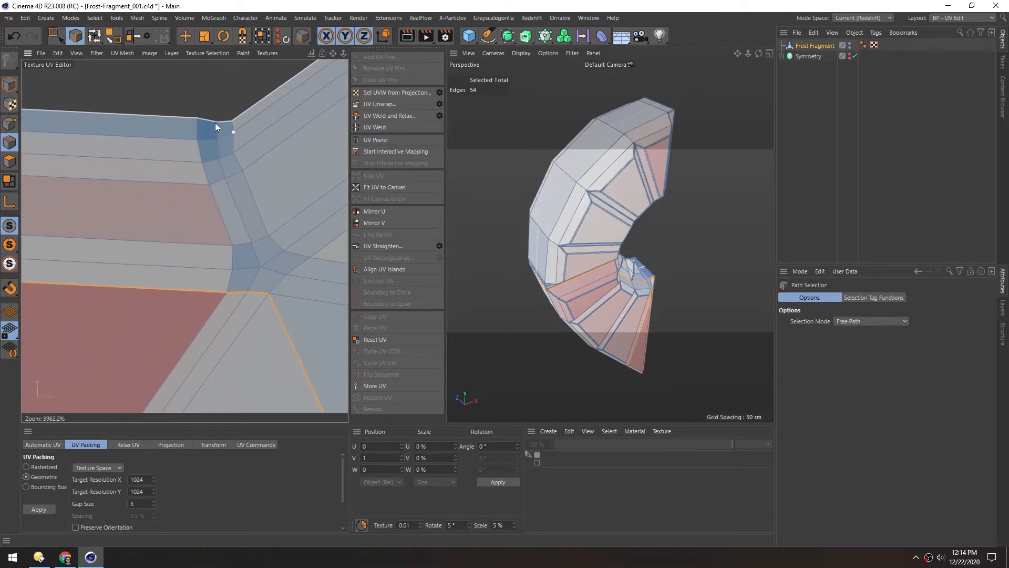
pyautogui.scroll(4, 216, 122)
pyautogui.moveTo(216, 122); pyautogui.dragTo(236, 224)
pyautogui.scroll(-7, 223, 188)
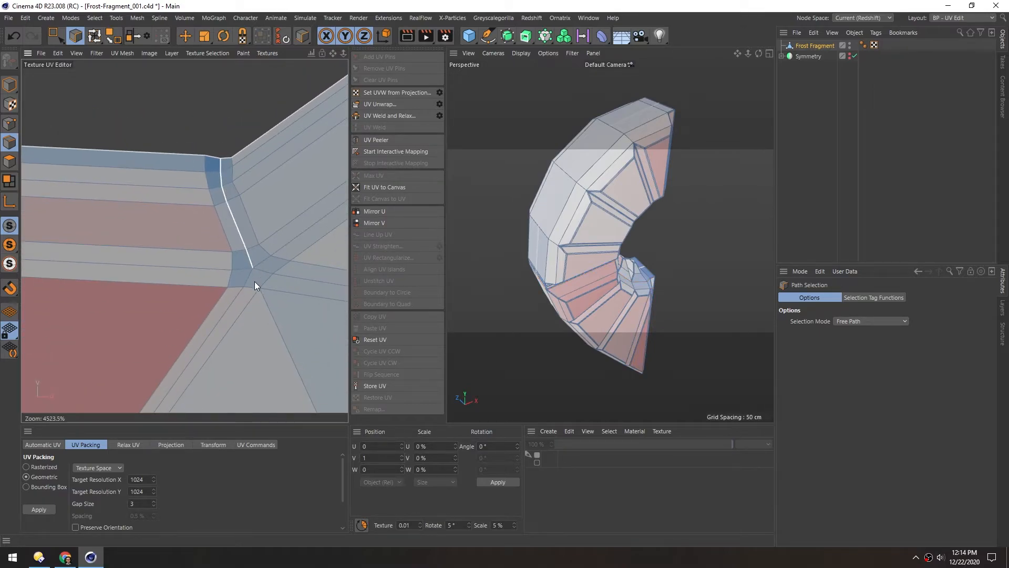
pyautogui.scroll(3, 280, 346)
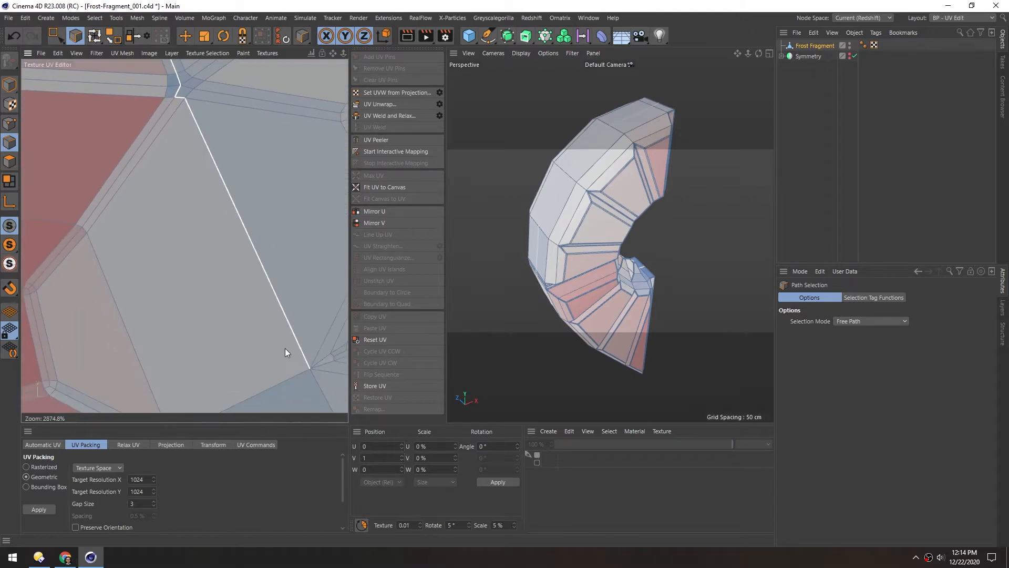
# Continue the edge path down between the inner facets to the corner above the long blade and finish it there.
pyautogui.scroll(-10, 283, 345)
pyautogui.click(271, 299)
pyautogui.keyDown('alt'); pyautogui.moveTo(269, 307); pyautogui.dragTo(131, 118, button='middle'); pyautogui.keyUp('alt')
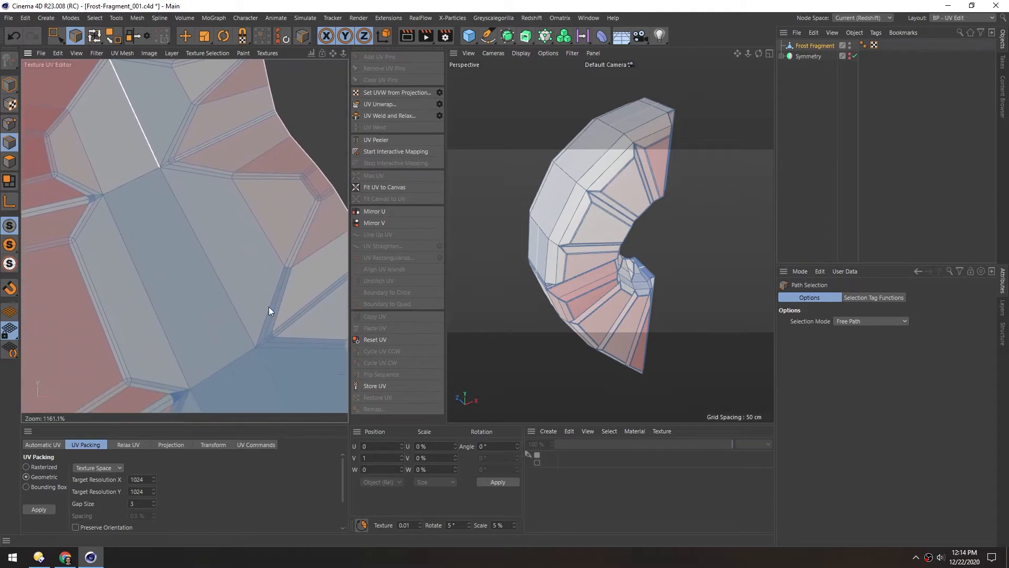
pyautogui.moveTo(175, 203); pyautogui.dragTo(233, 324)
pyautogui.keyDown('alt'); pyautogui.moveTo(256, 355); pyautogui.dragTo(180, 166, button='middle'); pyautogui.keyUp('alt')
pyautogui.moveTo(181, 170); pyautogui.dragTo(254, 332)
pyautogui.scroll(-5, 303, 347)
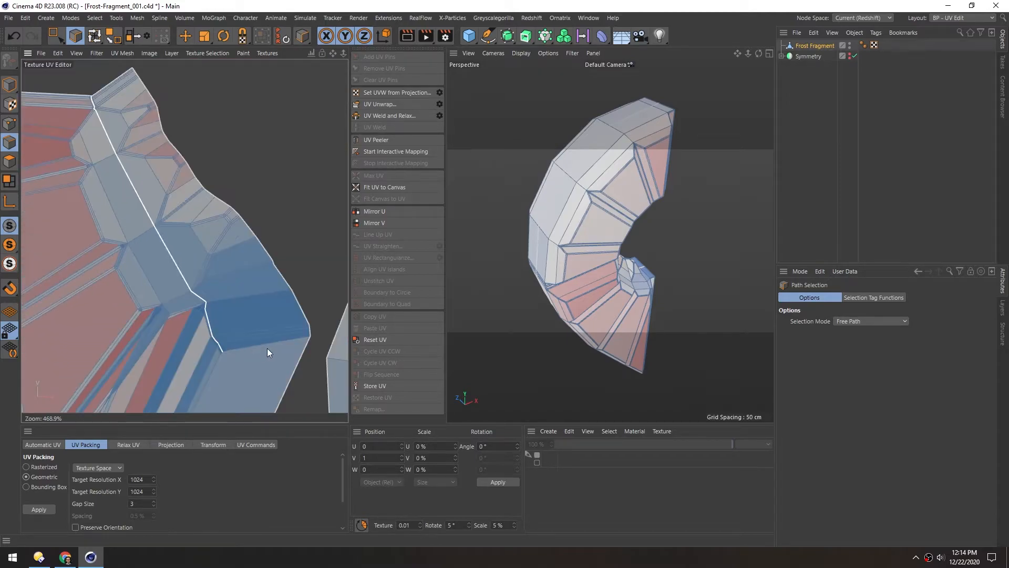
pyautogui.click(222, 353)
# Add the edges from the end of the path across to the island's outer border to the selection.
pyautogui.scroll(5, 191, 362)
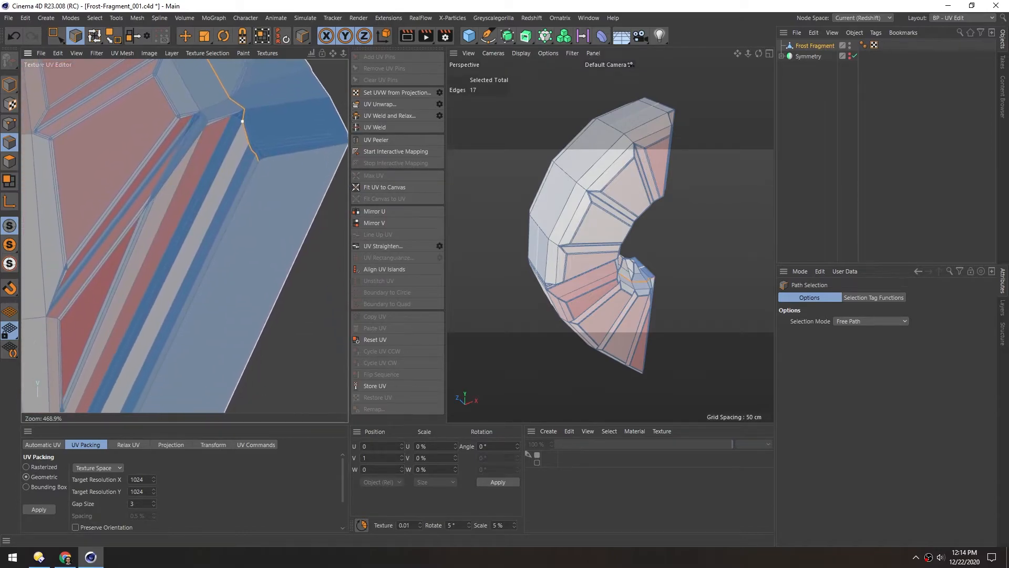
pyautogui.keyDown('alt'); pyautogui.moveTo(258, 154); pyautogui.dragTo(187, 275, button='middle'); pyautogui.keyUp('alt')
pyautogui.keyDown('shift'); pyautogui.moveTo(275, 260); pyautogui.dragTo(192, 278); pyautogui.keyUp('shift')
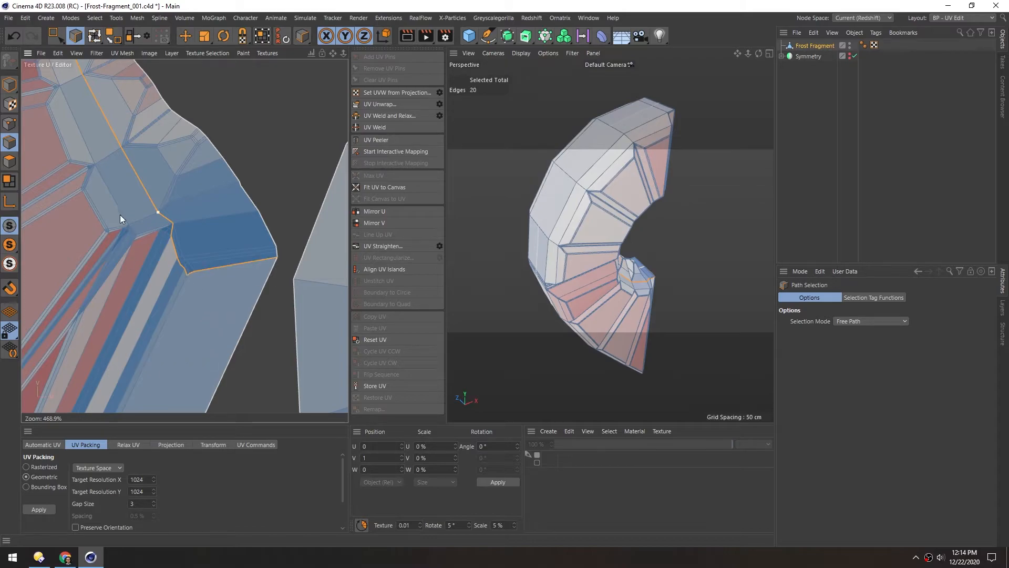
# Unwrap the UVs along the selected edge path and check the inner facets of the matching island.
pyautogui.scroll(-3, 110, 200)
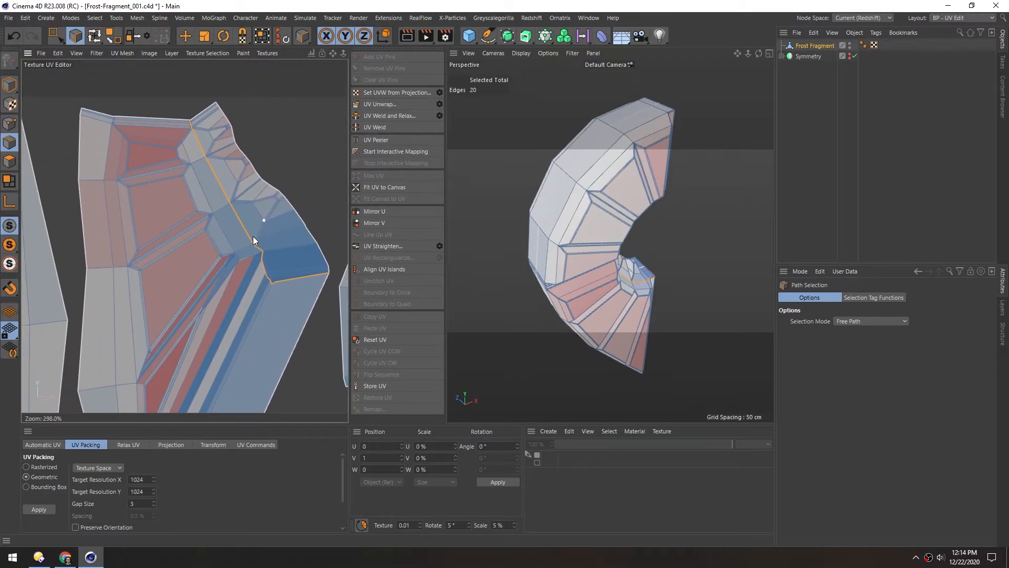
pyautogui.click(378, 103)
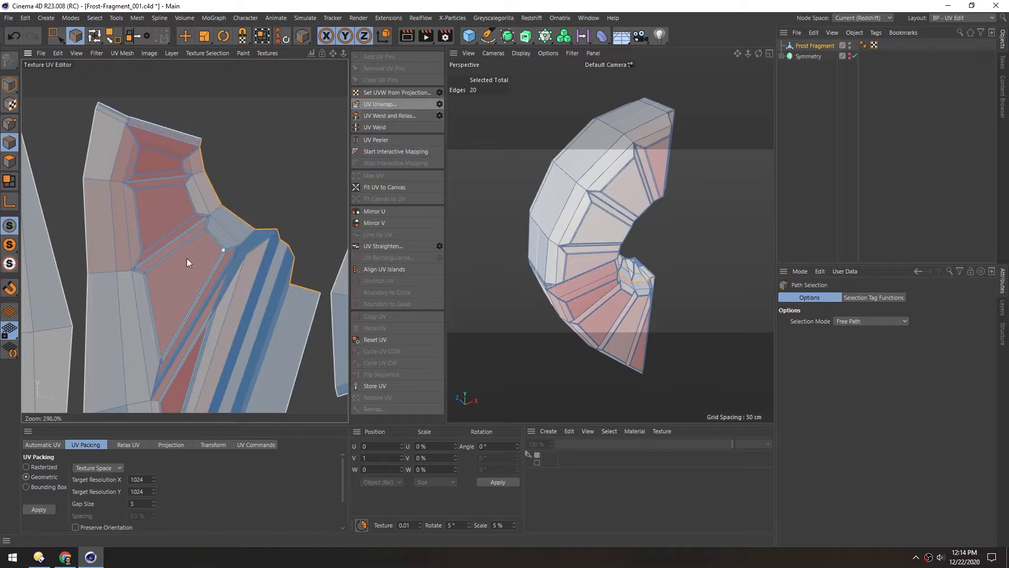
pyautogui.scroll(-3, 137, 255)
pyautogui.keyDown('alt'); pyautogui.moveTo(138, 300); pyautogui.dragTo(251, 286, button='middle'); pyautogui.keyUp('alt')
pyautogui.scroll(5, 140, 274)
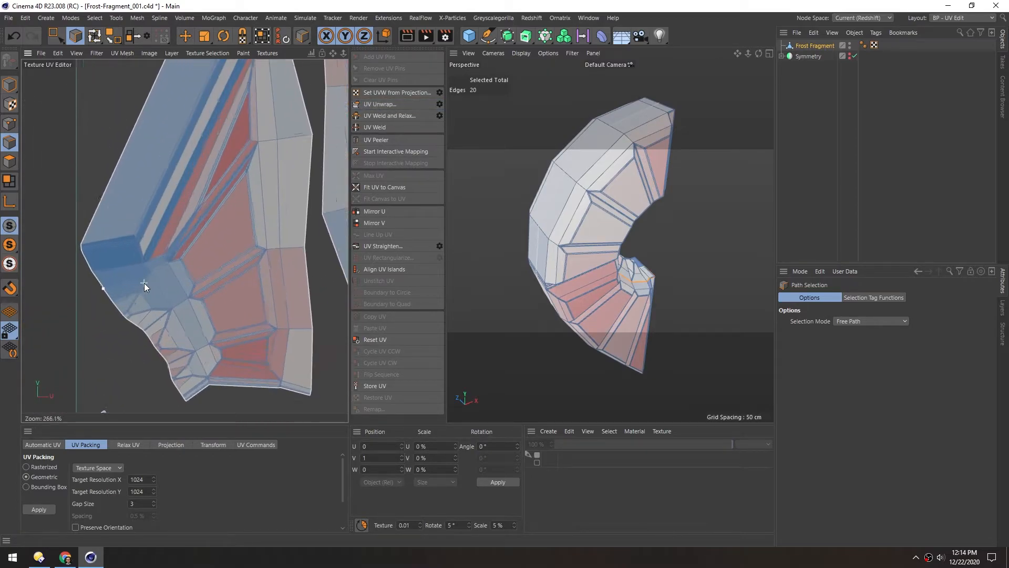
pyautogui.keyDown('alt'); pyautogui.moveTo(125, 280); pyautogui.dragTo(277, 318, button='middle'); pyautogui.keyUp('alt')
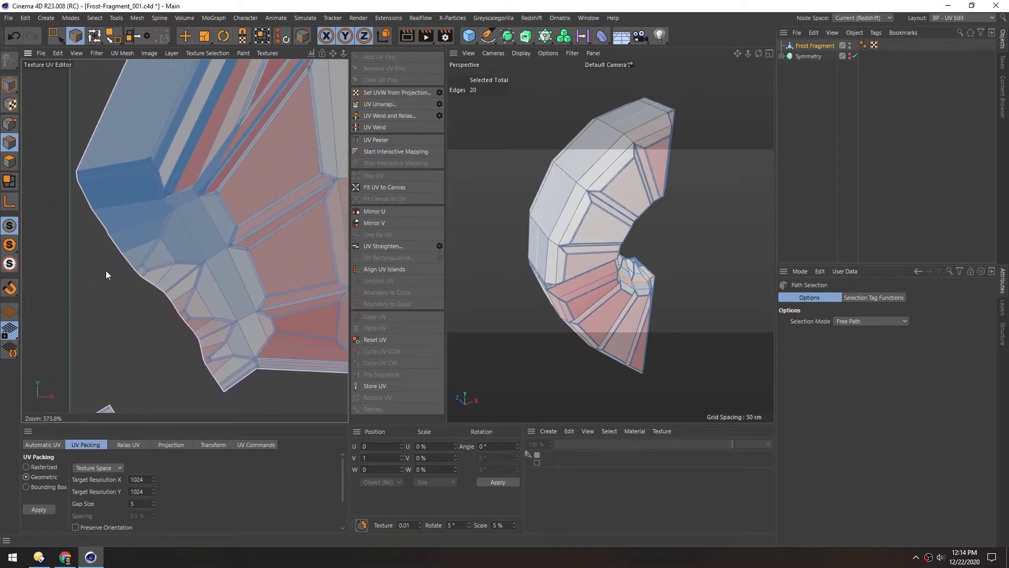
# Trace a path from the island's outer border corner along the inner edges to its lower border and unwrap the UVs along it.
pyautogui.moveTo(76, 169)
pyautogui.mouseDown()
pyautogui.moveTo(143, 169)
pyautogui.moveTo(260, 370)
pyautogui.mouseUp()
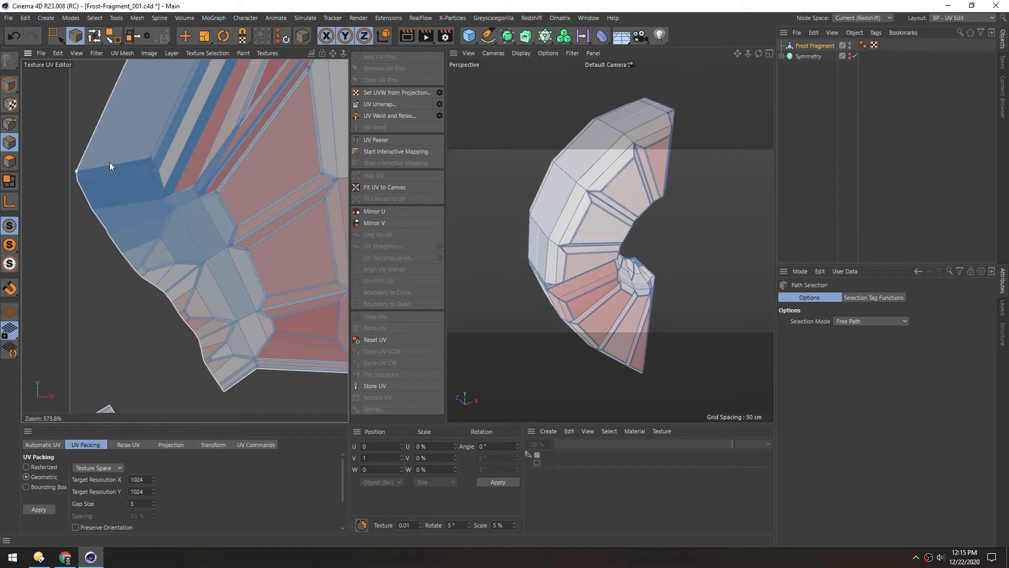
pyautogui.moveTo(74, 170)
pyautogui.mouseDown()
pyautogui.moveTo(150, 165)
pyautogui.moveTo(235, 307)
pyautogui.moveTo(260, 370)
pyautogui.mouseUp()
pyautogui.click(365, 104)
pyautogui.scroll(-3, 243, 178)
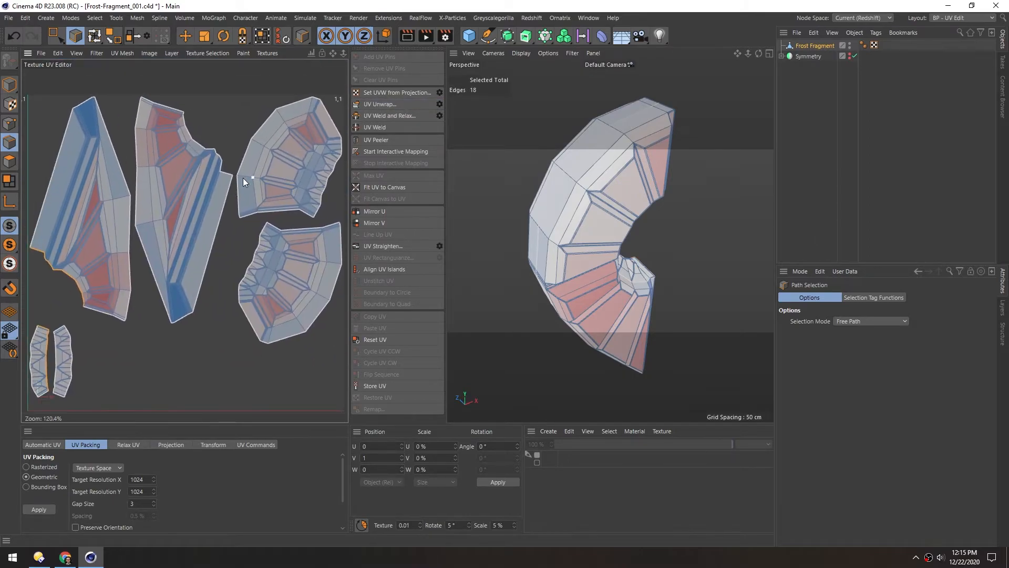
# On the matching island, select the edge path from the outer border up past the inner facets to the blade's notch and unwrap the UVs.
pyautogui.scroll(6, 171, 182)
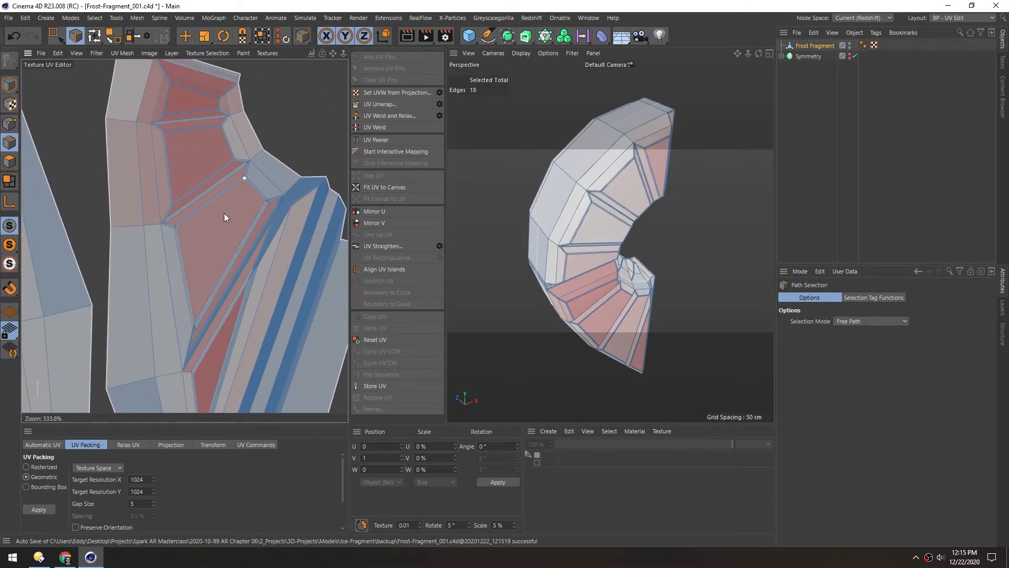
pyautogui.keyDown('alt'); pyautogui.moveTo(234, 220); pyautogui.dragTo(231, 209, button='middle'); pyautogui.keyUp('alt')
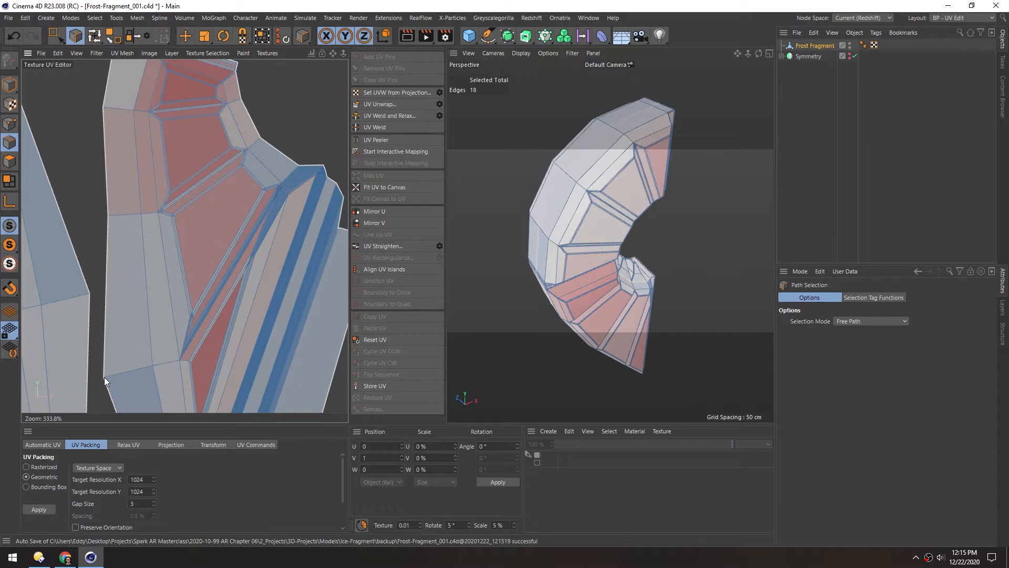
pyautogui.moveTo(109, 376)
pyautogui.mouseDown()
pyautogui.moveTo(225, 277)
pyautogui.moveTo(297, 166)
pyautogui.moveTo(287, 180)
pyautogui.mouseUp()
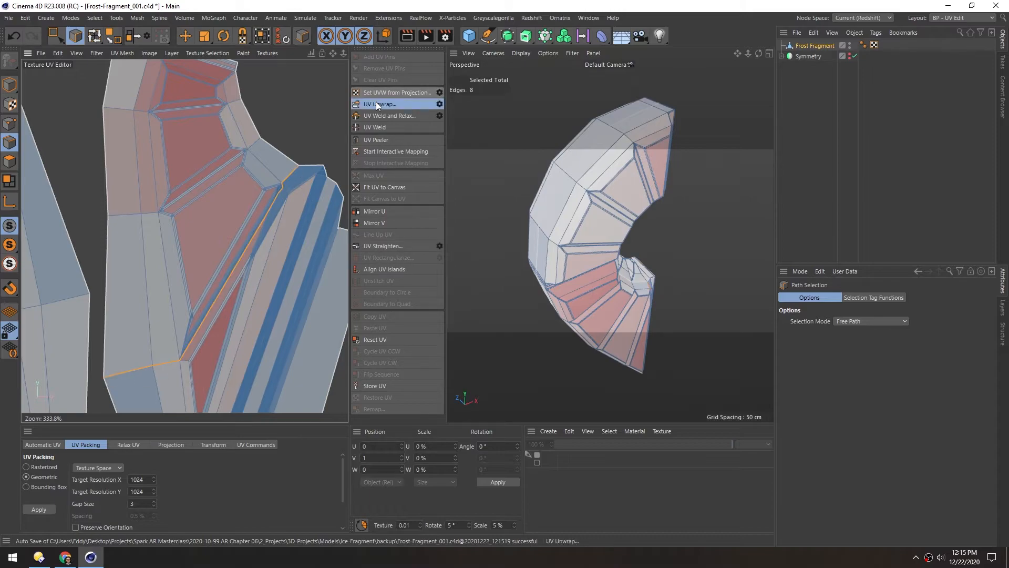
pyautogui.click(377, 105)
# Select the edges running along the long blade from its lower notch to the upper tip and unwrap the UVs along them.
pyautogui.scroll(5, 93, 282)
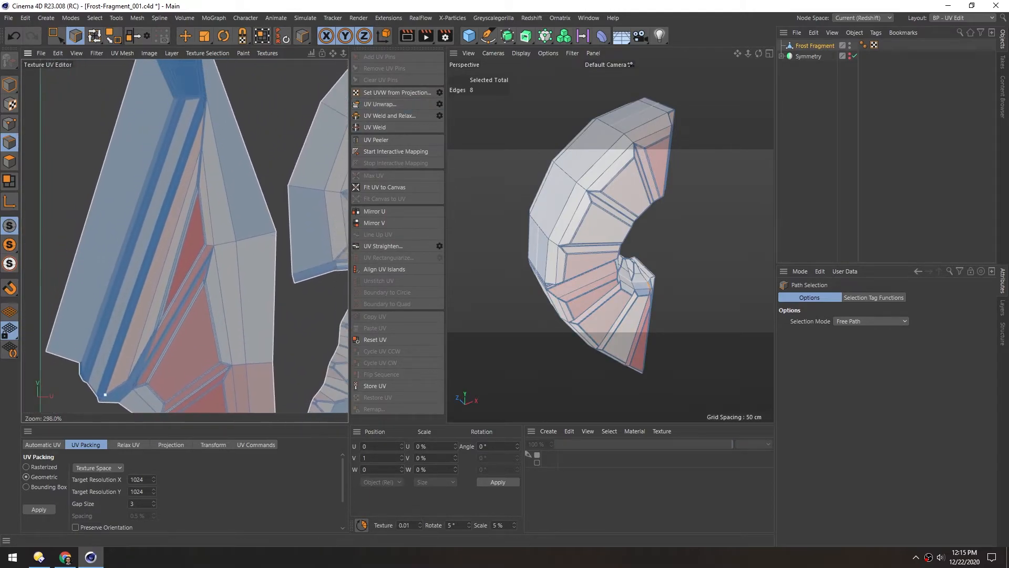
pyautogui.scroll(-3, 168, 188)
pyautogui.moveTo(119, 352); pyautogui.dragTo(189, 74)
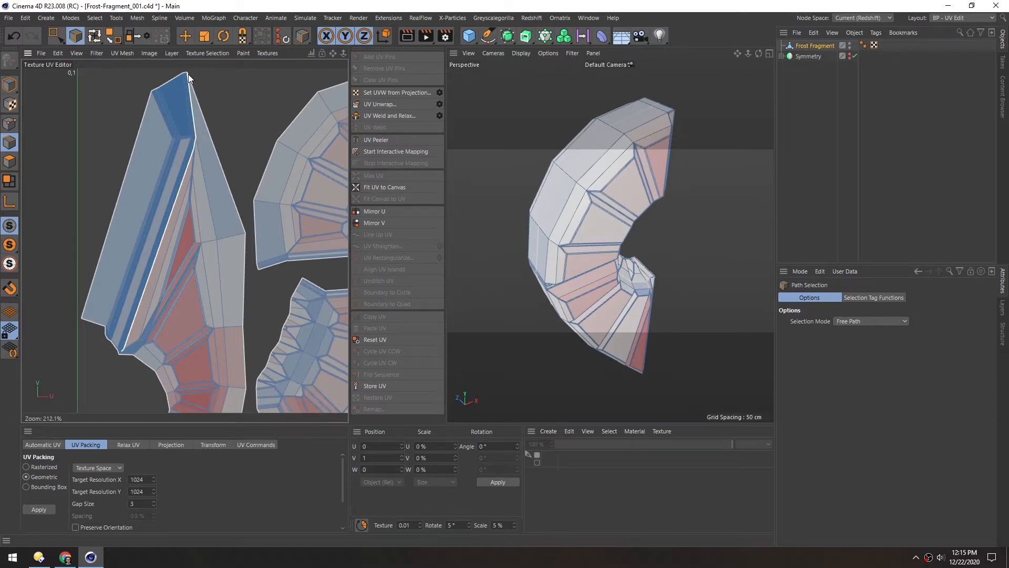
pyautogui.click(358, 115)
pyautogui.scroll(-5, 217, 243)
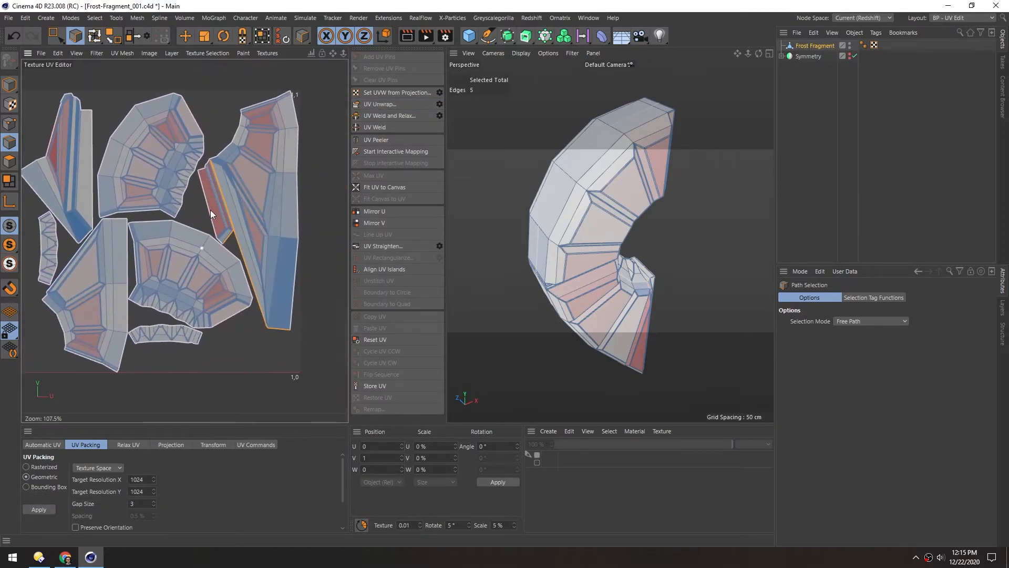
# Select a single edge on the blade island with the Move tool and unwrap the UVs again.
pyautogui.scroll(15, 216, 243)
pyautogui.press('e')
pyautogui.click(185, 134)
pyautogui.click(370, 111)
pyautogui.scroll(-20, 153, 193)
pyautogui.keyDown('alt'); pyautogui.moveTo(184, 205); pyautogui.dragTo(112, 159, button='middle'); pyautogui.keyUp('alt')
pyautogui.scroll(5, 241, 314)
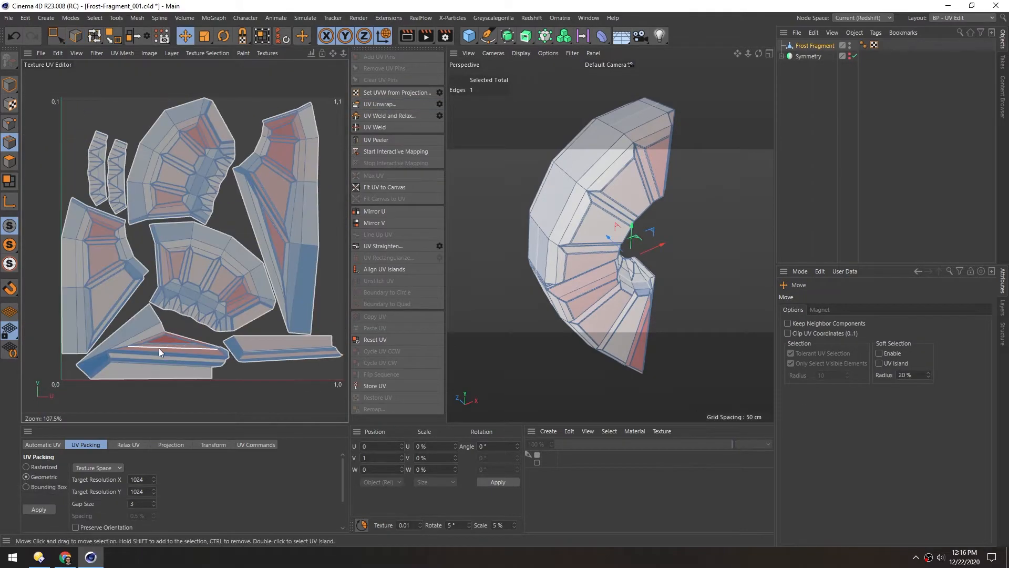
# Add the short edges beside the blade island's narrow red facet, where the folded strip overlaps it, to the edge selection.
pyautogui.keyDown('alt'); pyautogui.moveTo(557, 253); pyautogui.dragTo(593, 273); pyautogui.keyUp('alt')
pyautogui.keyDown('alt'); pyautogui.moveTo(593, 273); pyautogui.dragTo(556, 150, button='middle'); pyautogui.keyUp('alt')
pyautogui.moveTo(556, 150)
pyautogui.keyDown('alt'); pyautogui.mouseDown()
pyautogui.moveTo(662, 152)
pyautogui.moveTo(560, 155)
pyautogui.mouseUp(); pyautogui.keyUp('alt')
pyautogui.scroll(6, 252, 339)
pyautogui.keyDown('alt'); pyautogui.moveTo(259, 330); pyautogui.dragTo(108, 245, button='middle'); pyautogui.keyUp('alt')
pyautogui.scroll(10, 124, 238)
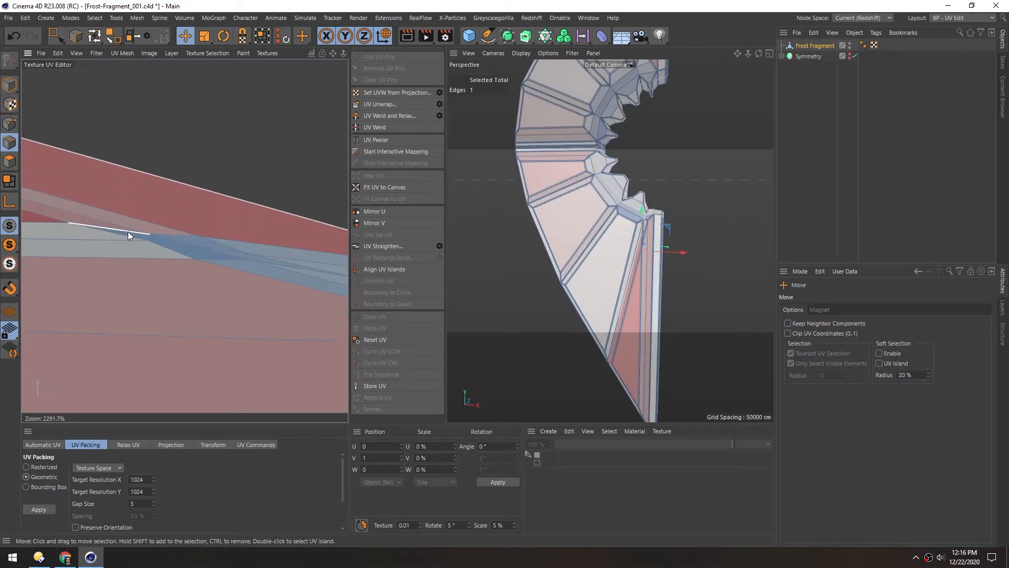
pyautogui.keyDown('shift'); pyautogui.click(128, 231); pyautogui.keyUp('shift')
pyautogui.scroll(-4, 128, 234)
pyautogui.keyDown('shift'); pyautogui.click(235, 248); pyautogui.keyUp('shift')
pyautogui.scroll(-4, 159, 256)
pyautogui.scroll(-5, 187, 243)
# Select one edge near the blade island's wide end facet and unwrap the UVs again.
pyautogui.click(178, 215)
pyautogui.scroll(-4, 177, 215)
pyautogui.scroll(8, 211, 189)
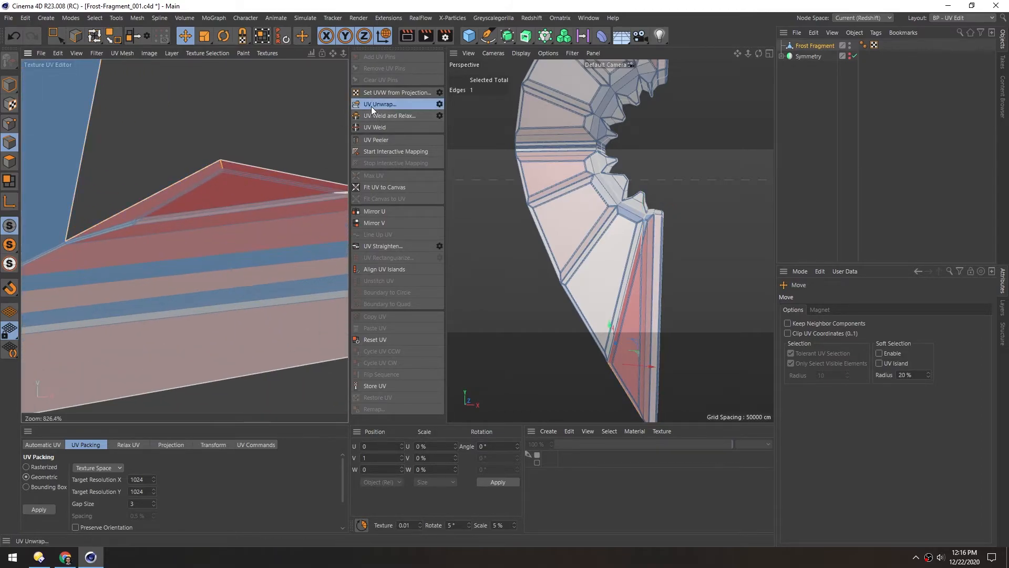
pyautogui.scroll(-8, 143, 182)
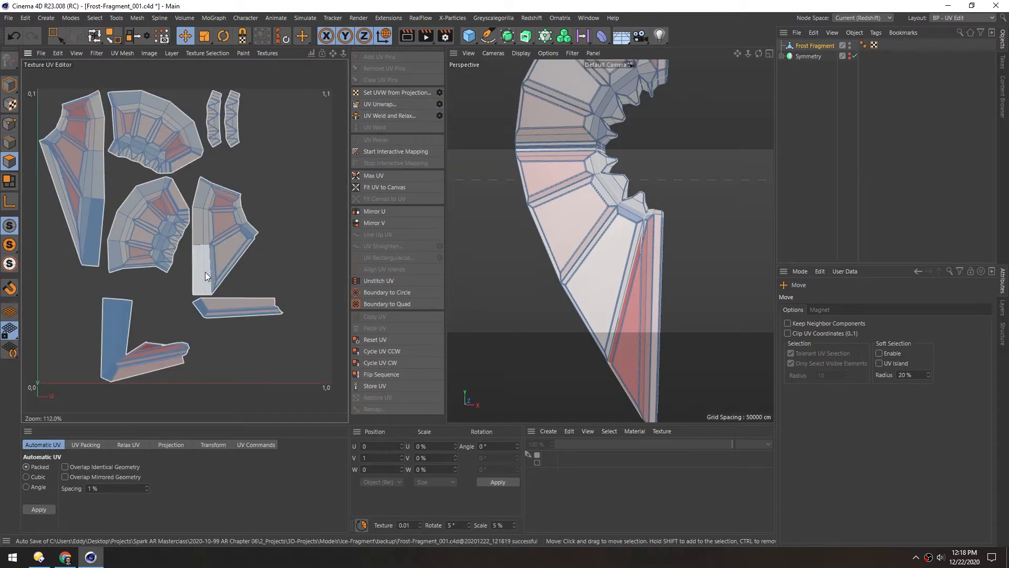
# Select the two edges joining the wide end facet to the strip of the L-shaped island and unwrap the UVs along them.
pyautogui.hotkey('ctrl', 'Tab')
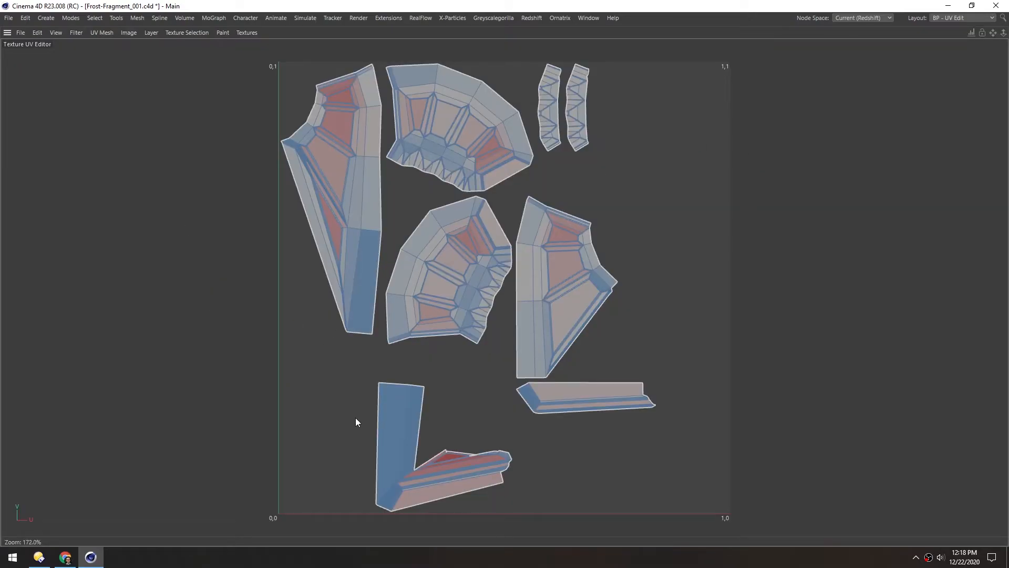
pyautogui.scroll(10, 356, 418)
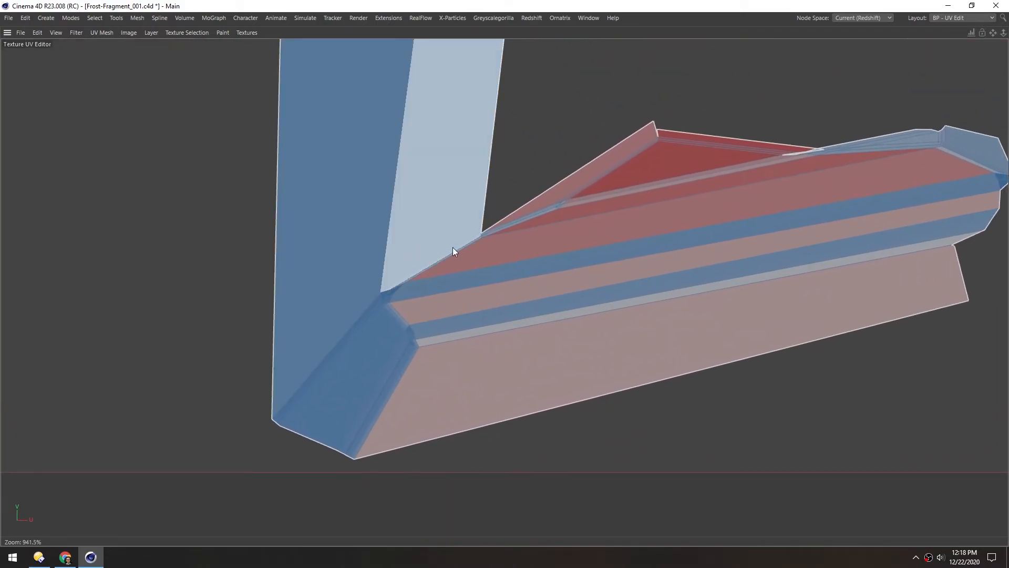
pyautogui.scroll(3, 420, 257)
pyautogui.click(440, 272)
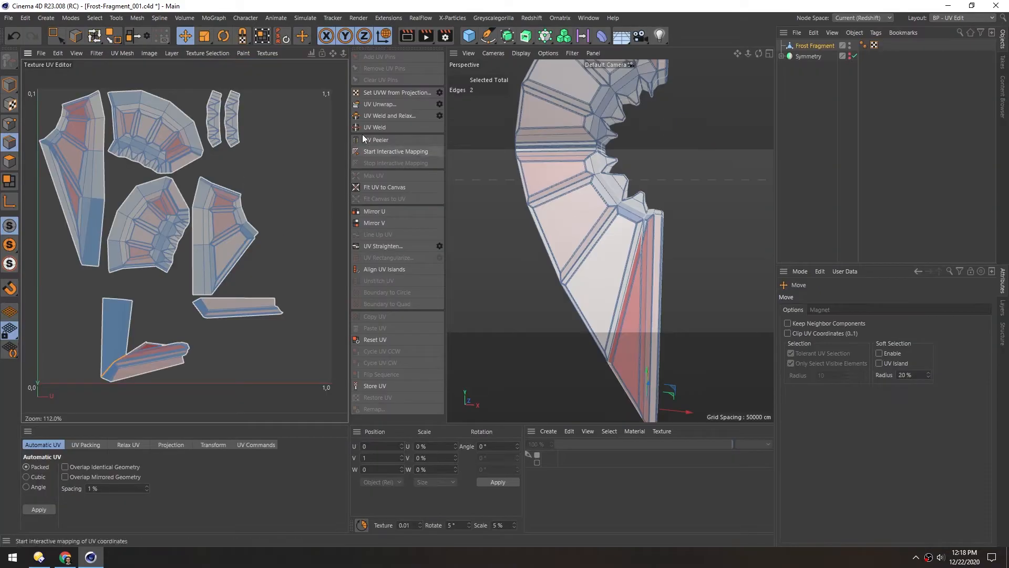
# Select the ridge edges between the strip and the small triangular facet, reaching out to the strip island's outer tip.
pyautogui.scroll(5, 152, 315)
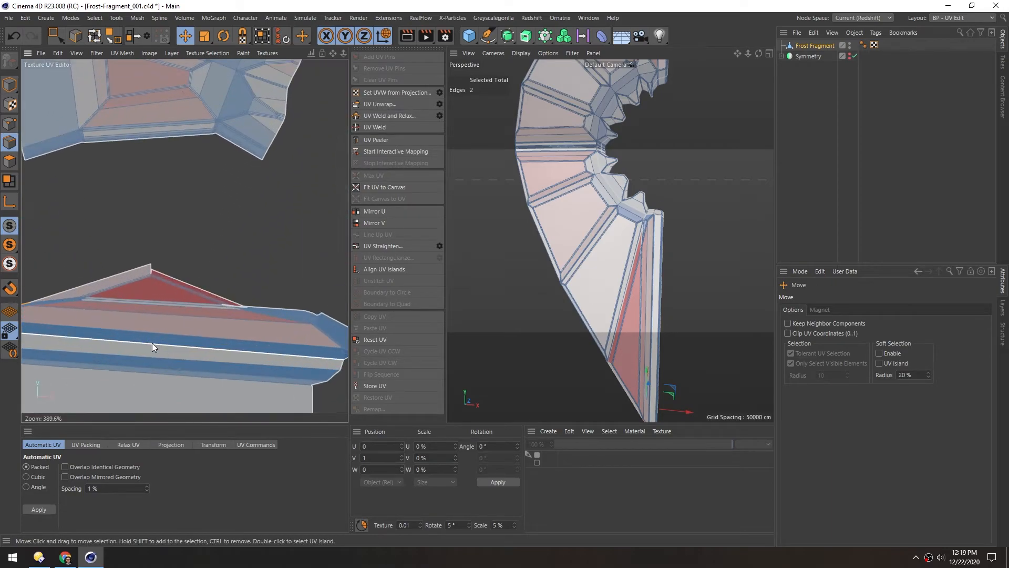
pyautogui.click(284, 306)
pyautogui.scroll(2, 279, 309)
pyautogui.keyDown('shift'); pyautogui.click(275, 310); pyautogui.keyUp('shift')
pyautogui.keyDown('alt'); pyautogui.moveTo(142, 333); pyautogui.dragTo(345, 337, button='middle'); pyautogui.keyUp('alt')
pyautogui.keyDown('alt'); pyautogui.moveTo(273, 310); pyautogui.dragTo(26, 270, button='middle'); pyautogui.keyUp('alt')
pyautogui.scroll(11, 248, 278)
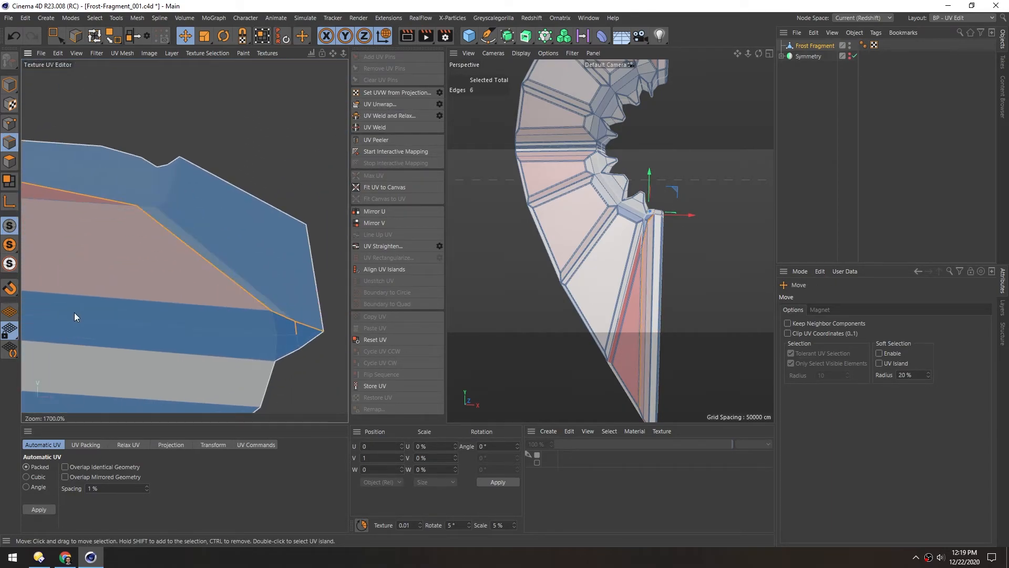
# Unwrap the UVs along the selected ridge edges to split the triangular facet from the strip, and frame the whole layout.
pyautogui.keyDown('alt'); pyautogui.moveTo(190, 326); pyautogui.dragTo(336, 326, button='middle'); pyautogui.keyUp('alt')
pyautogui.keyDown('alt'); pyautogui.moveTo(52, 227); pyautogui.dragTo(337, 252, button='middle'); pyautogui.keyUp('alt')
pyautogui.scroll(1, 96, 244)
pyautogui.scroll(6, 96, 244)
pyautogui.click(380, 104)
pyautogui.press('h')
pyautogui.click(106, 375)
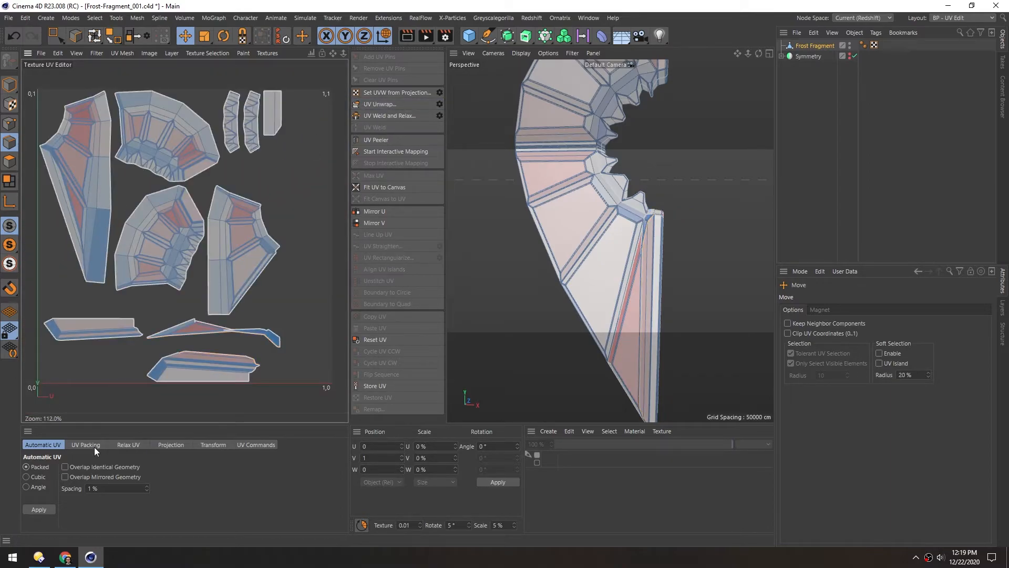
# Try an LSCM relax on the UV layout in edge mode and undo it.
pyautogui.click(128, 445)
pyautogui.click(43, 517)
pyautogui.hotkey('ctrl', 'z')
# Switch to polygon mode and relax all UV islands repeatedly with the LSCM method and Auto Realign enabled.
pyautogui.click(10, 162)
pyautogui.hotkey('ctrl', 'z')
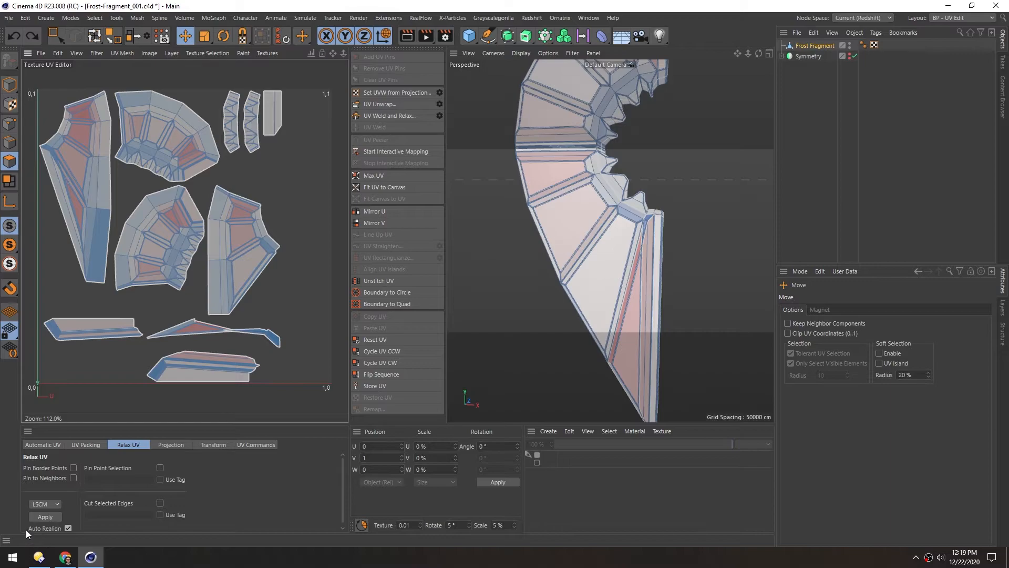
pyautogui.moveTo(104, 424); pyautogui.dragTo(104, 419)
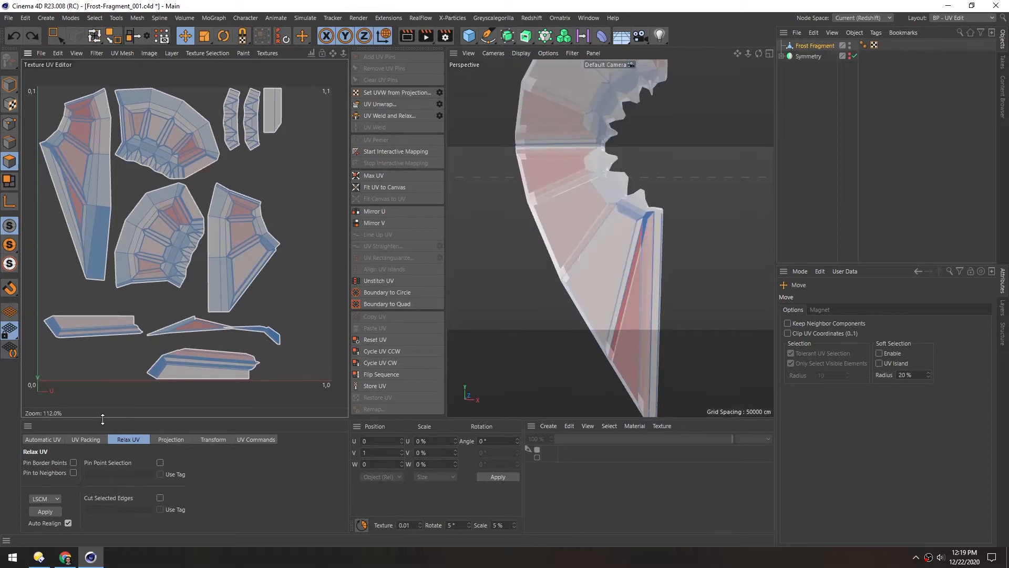
pyautogui.click(43, 514)
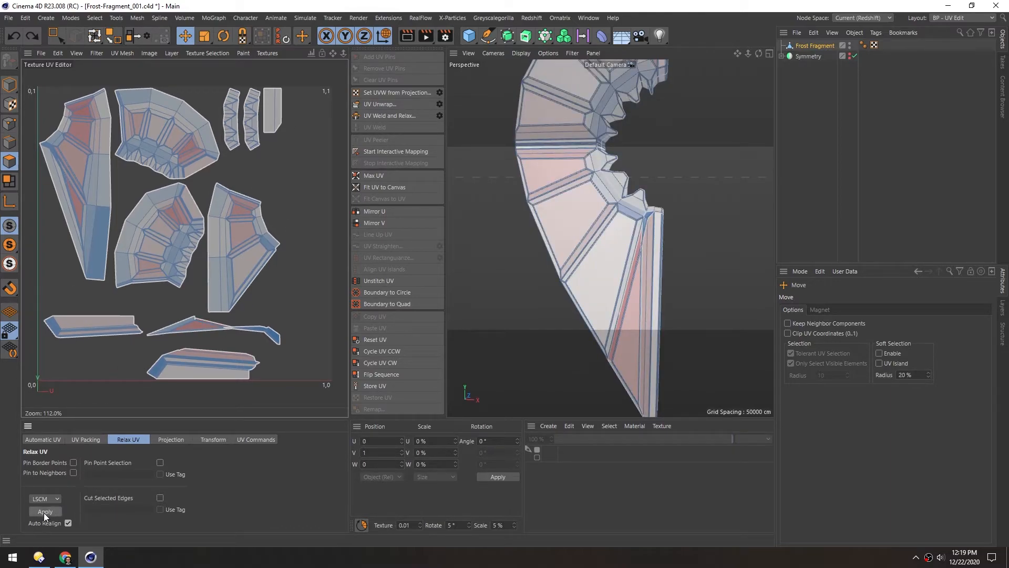
pyautogui.click(44, 512)
pyautogui.click(44, 513)
pyautogui.click(44, 512)
pyautogui.click(43, 513)
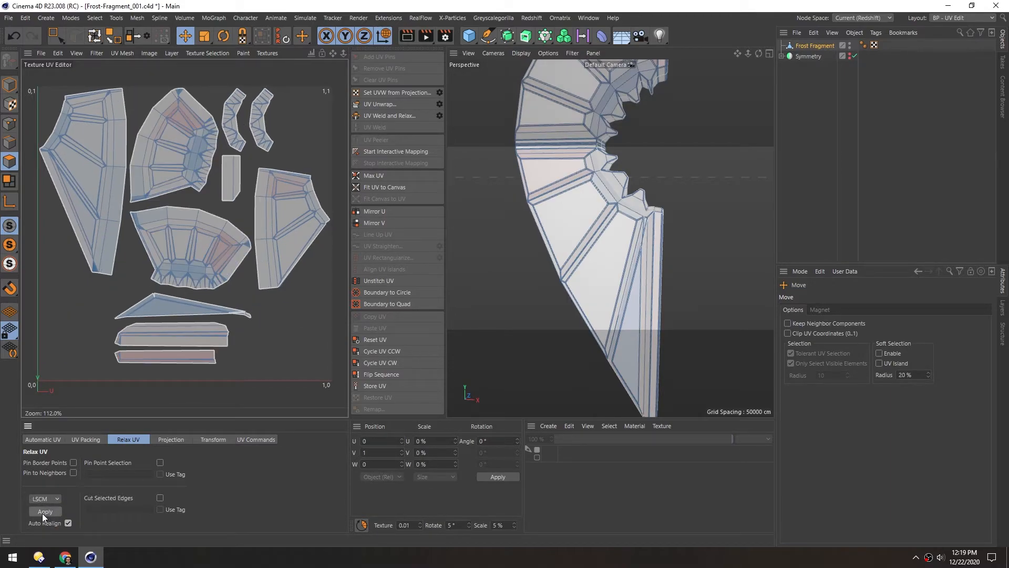
pyautogui.click(42, 514)
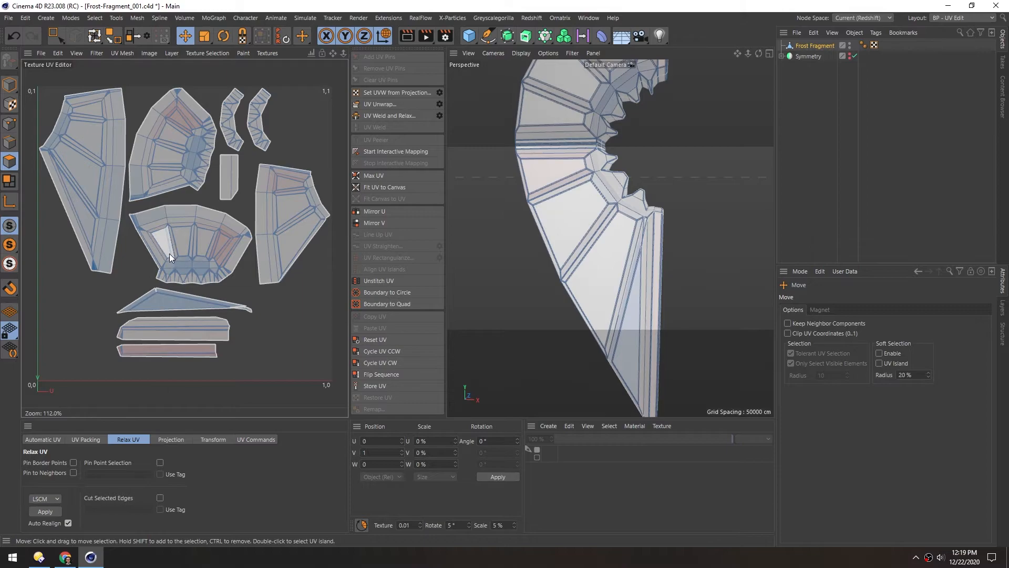
# Examine the relaxed curved islands up close for pinched or overlapping polygons around the ridge corners.
pyautogui.scroll(5, 160, 100)
pyautogui.scroll(12, 165, 100)
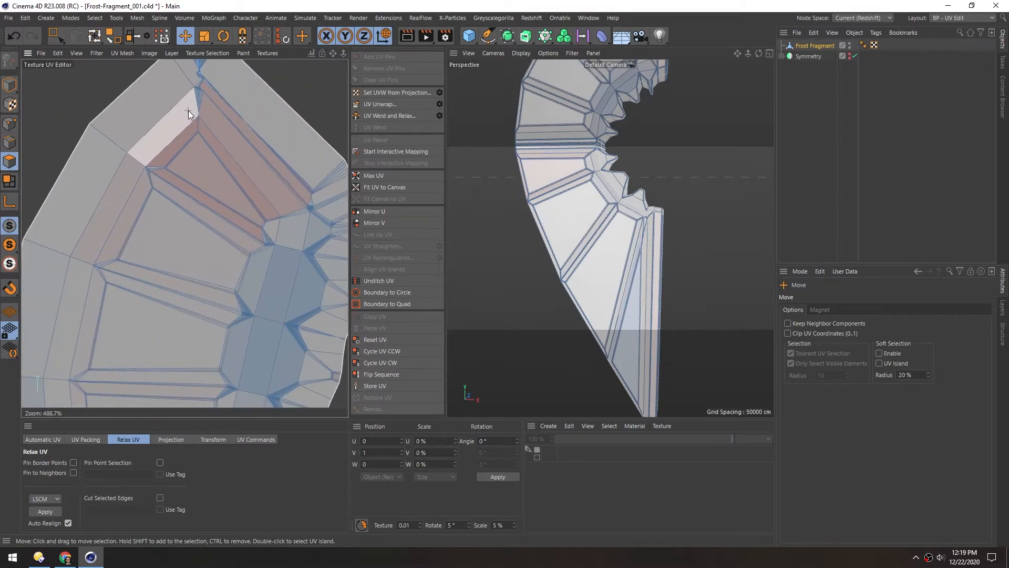
pyautogui.scroll(6, 218, 247)
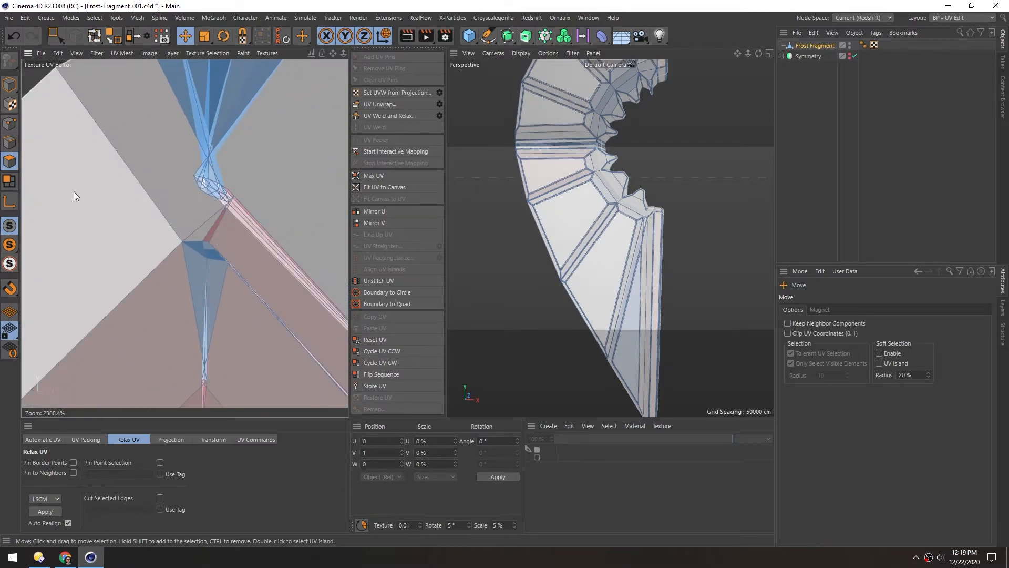
pyautogui.keyDown('alt'); pyautogui.moveTo(186, 190); pyautogui.dragTo(159, 253, button='middle'); pyautogui.keyUp('alt')
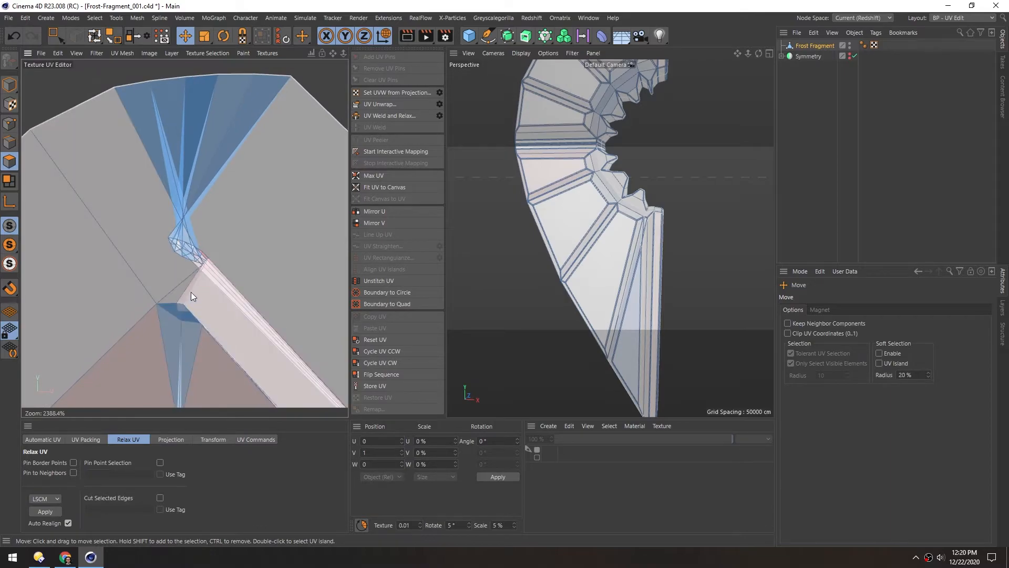
pyautogui.scroll(-8, 138, 266)
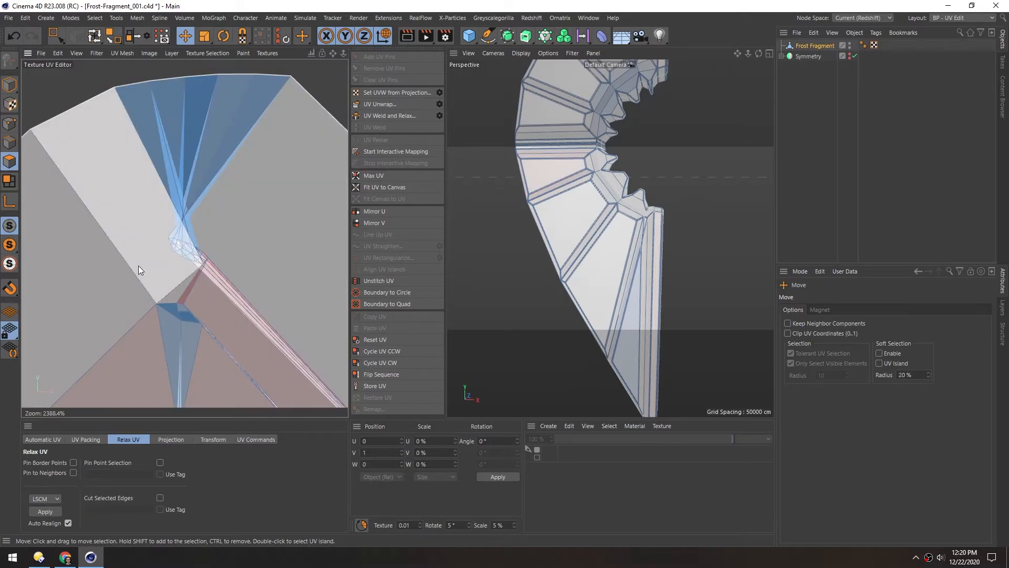
pyautogui.scroll(6, 288, 261)
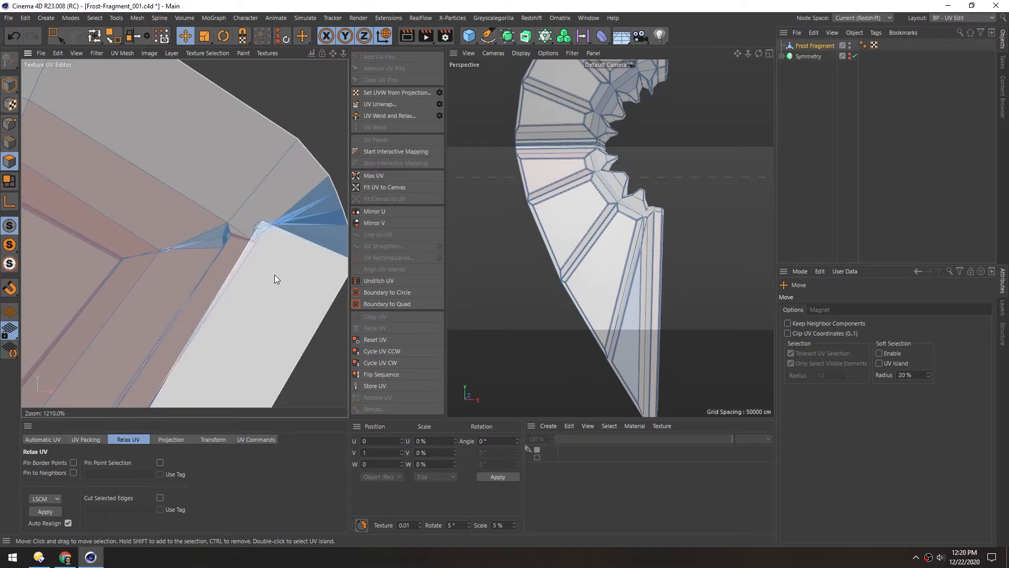
pyautogui.scroll(-10, 247, 260)
pyautogui.keyDown('alt'); pyautogui.moveTo(179, 234); pyautogui.dragTo(177, 222, button='middle'); pyautogui.keyUp('alt')
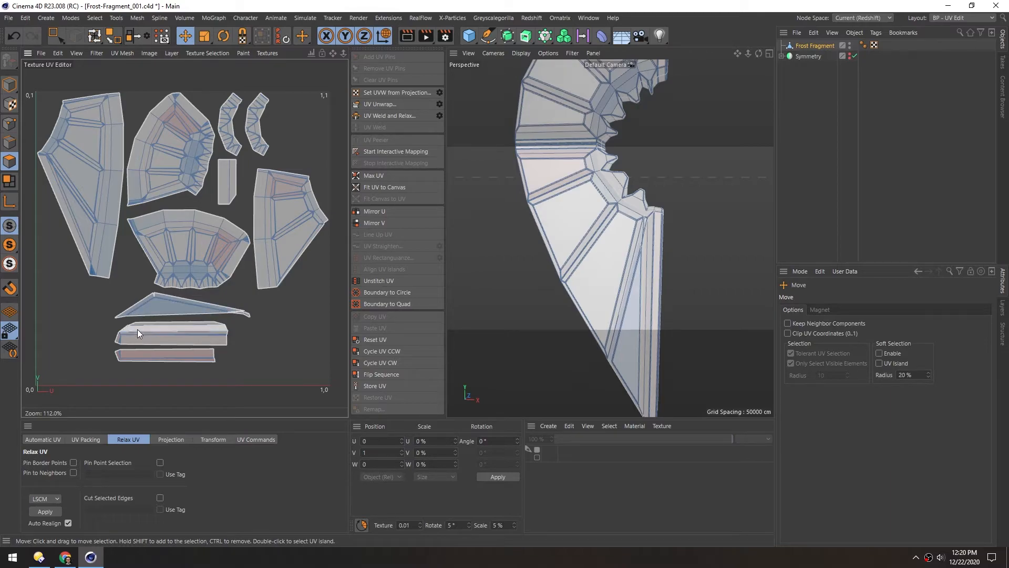
# Generate an automatic UV layout using the Packed method with 1 % spacing and inspect its smallest islands.
pyautogui.click(36, 439)
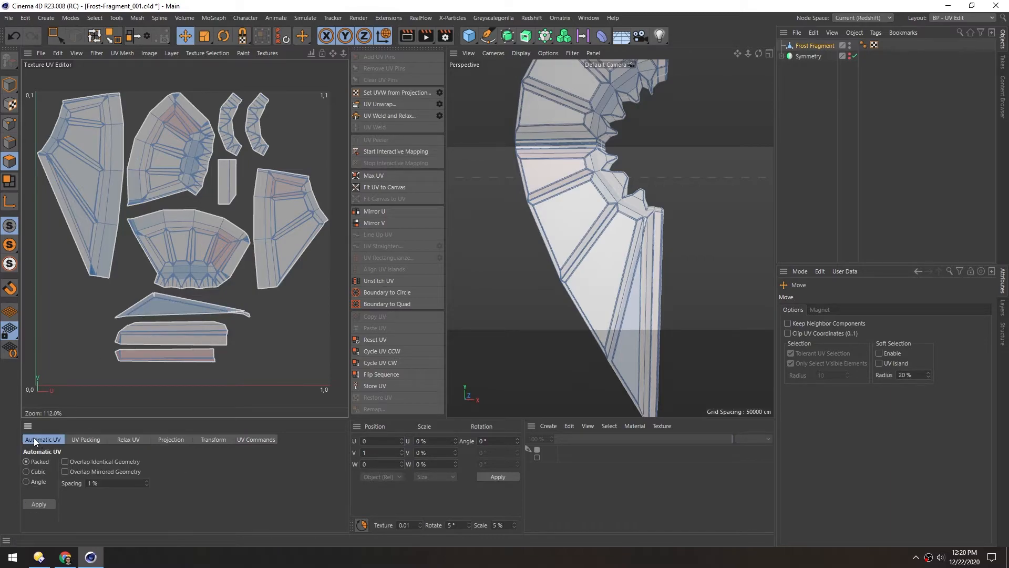
pyautogui.click(41, 504)
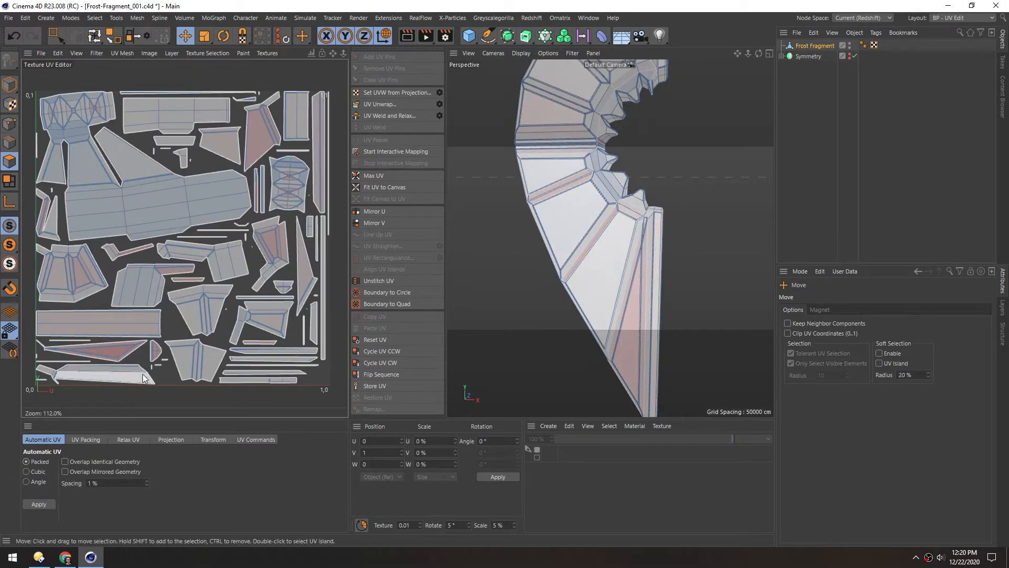
pyautogui.scroll(8, 264, 201)
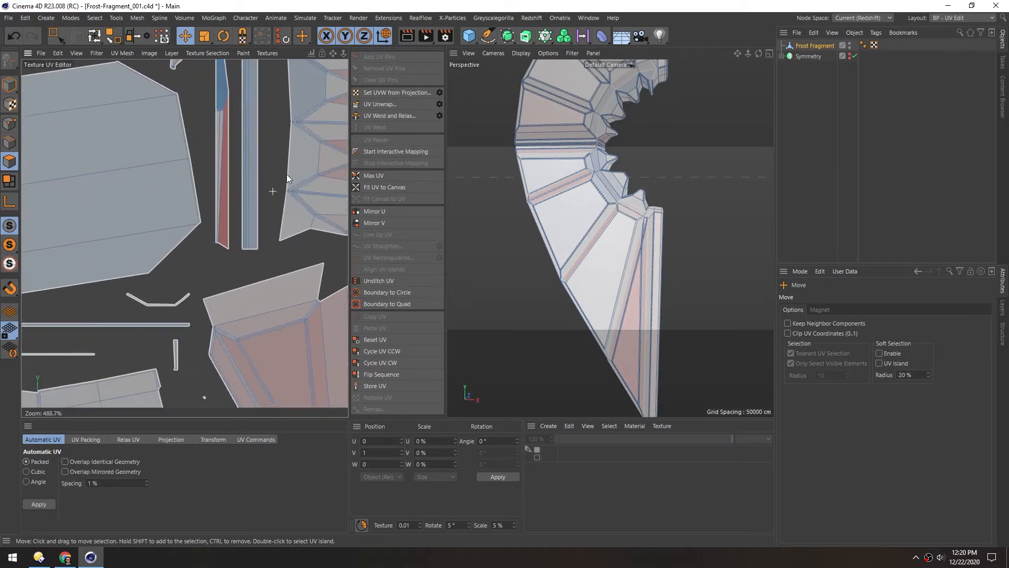
pyautogui.scroll(-6, 102, 330)
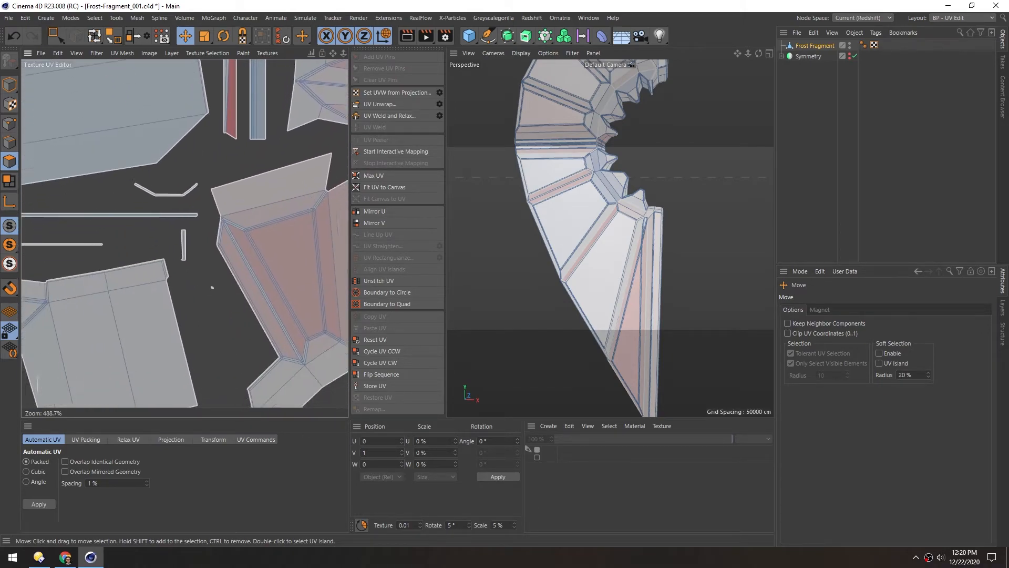
pyautogui.scroll(-6, 127, 348)
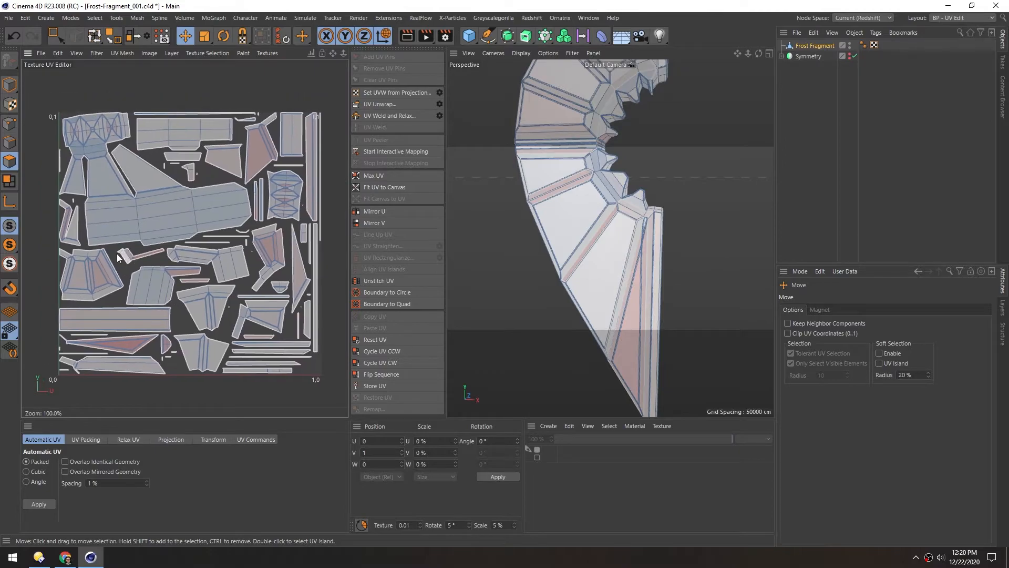
pyautogui.scroll(14, 70, 203)
pyautogui.scroll(2, 78, 192)
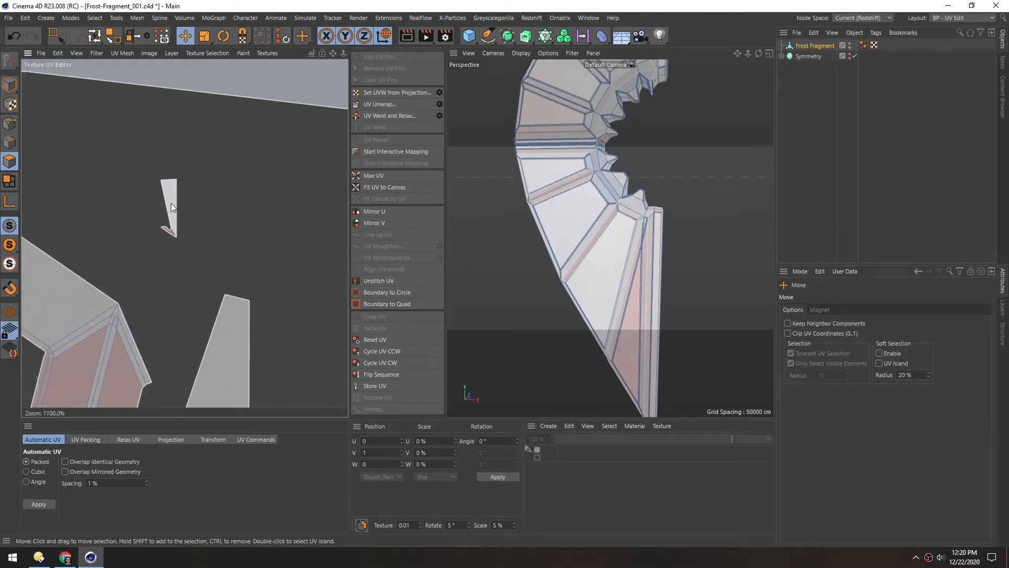
# Start an FBX export of the unwrapped model using file format Version 7.3 (2013) with normals included.
pyautogui.scroll(8, 171, 225)
pyautogui.scroll(-14, 151, 235)
pyautogui.scroll(-12, 151, 232)
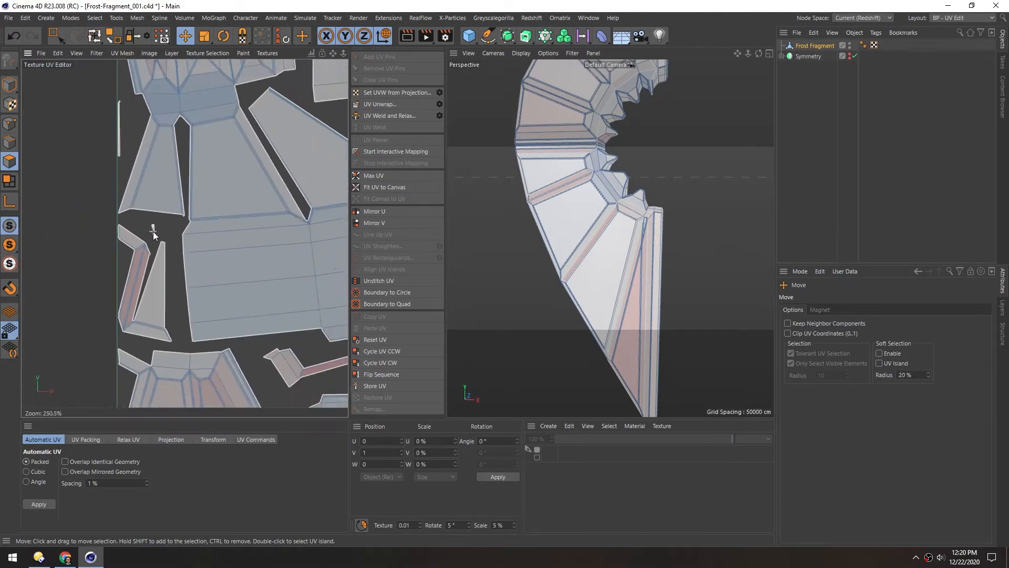
pyautogui.scroll(2, 189, 254)
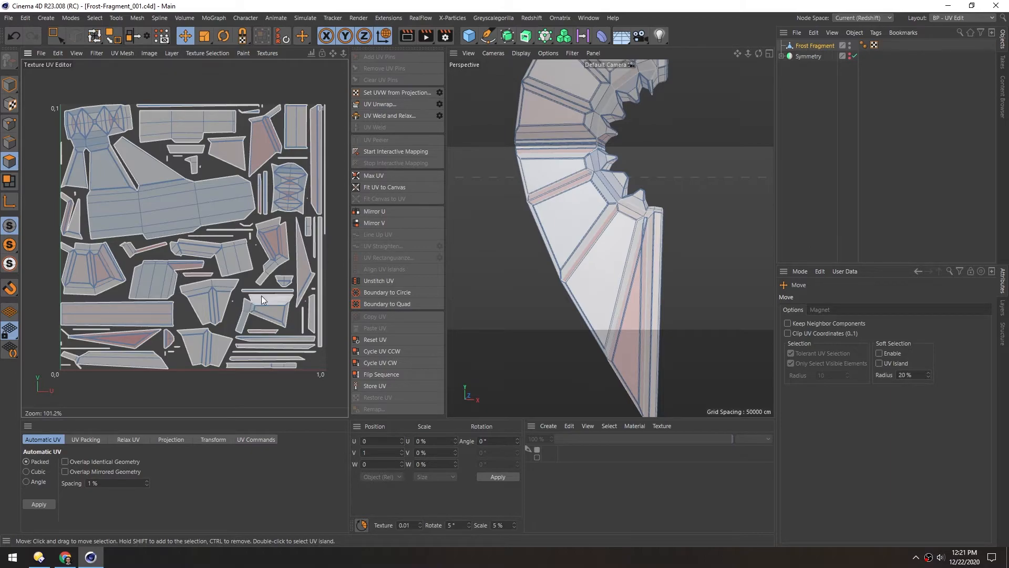
pyautogui.click(8, 17)
pyautogui.moveTo(102, 229)
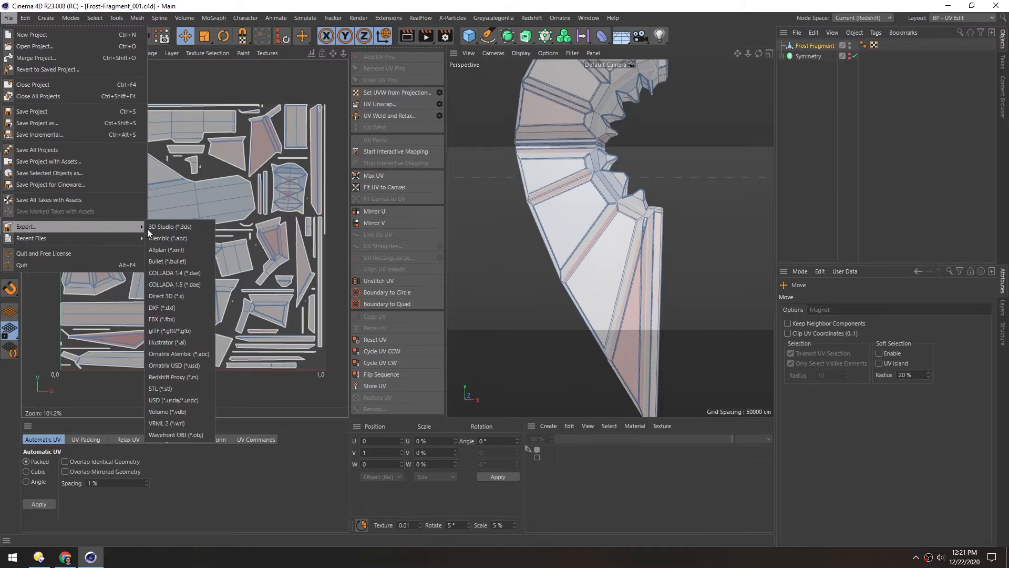
pyautogui.click(176, 319)
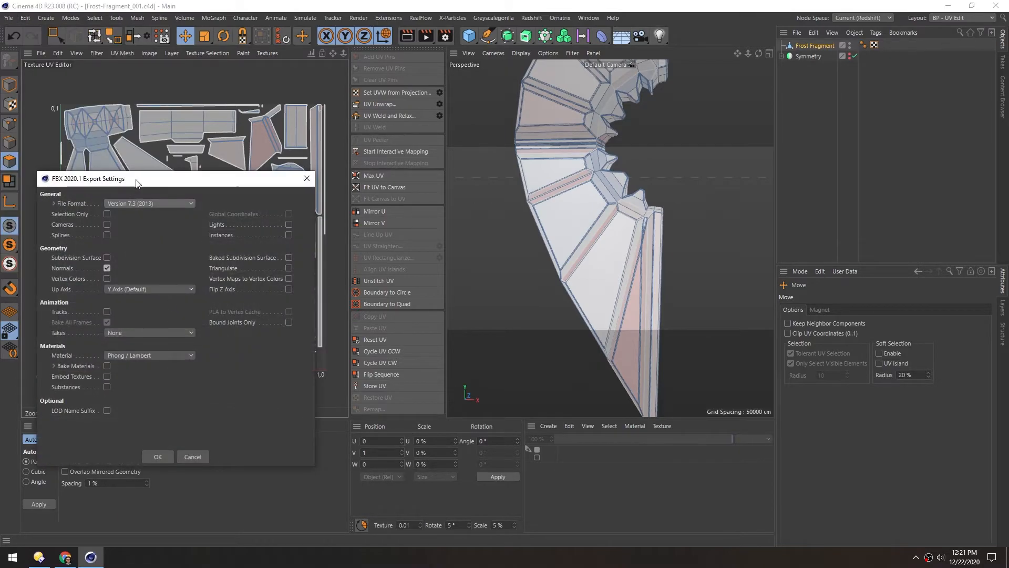
pyautogui.moveTo(136, 182); pyautogui.dragTo(219, 93)
pyautogui.click(242, 366)
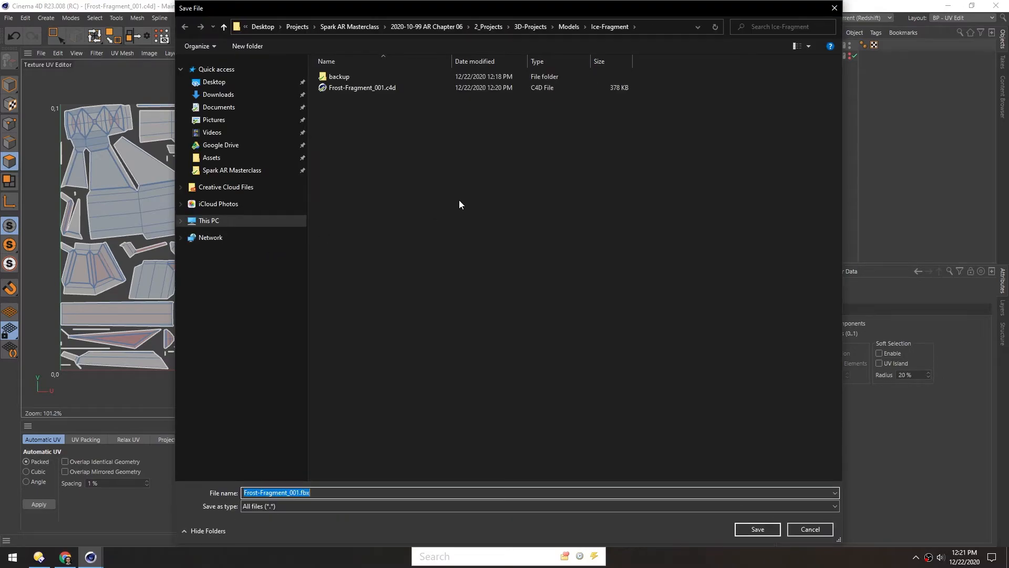
# Create an Exports folder beside the project file and save the export there as Frost-Fragment_001.fbx.
pyautogui.rightClick(456, 201)
pyautogui.moveTo(526, 316)
pyautogui.click(579, 314)
pyautogui.write('Exports')
pyautogui.press('Return')
pyautogui.press('Return')
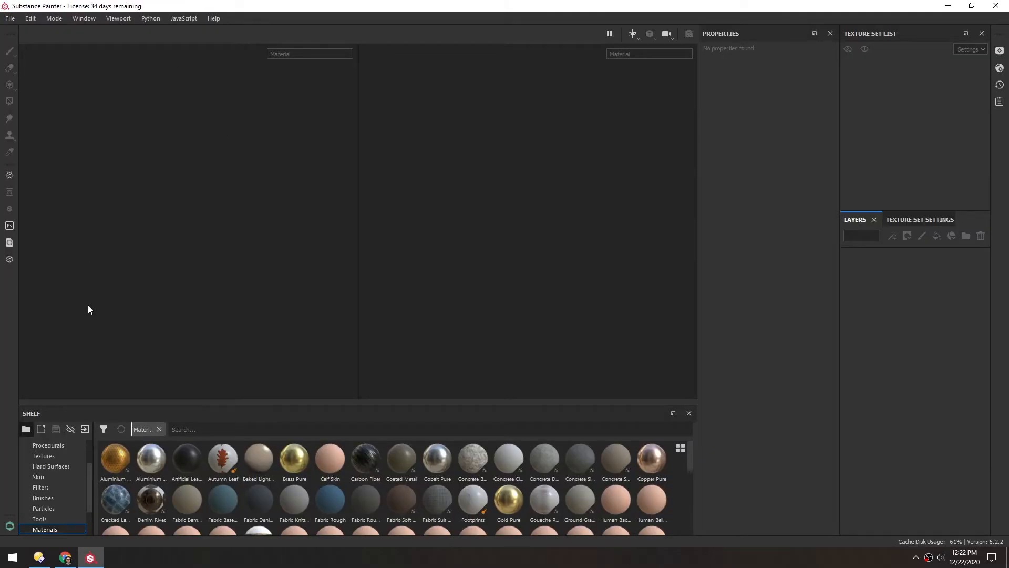
# Create a Substance Painter project from Frost-Fragment_001.fbx with the Spark AR Studio template, 1024 resolution, OpenGL normals and auto-unwrap enabled.
pyautogui.click(39, 557)
pyautogui.moveTo(666, 114); pyautogui.dragTo(251, 181)
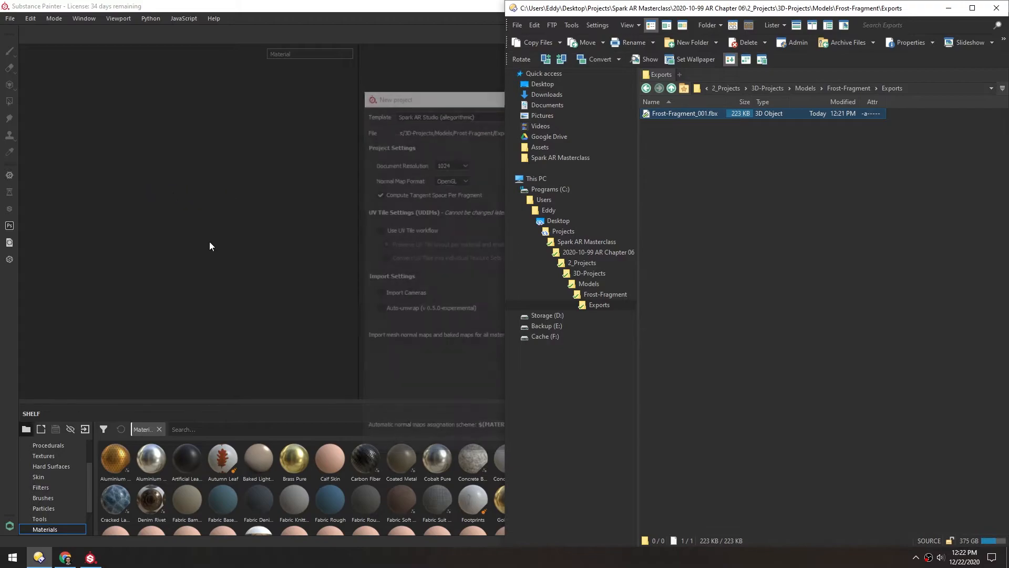
pyautogui.click(450, 99)
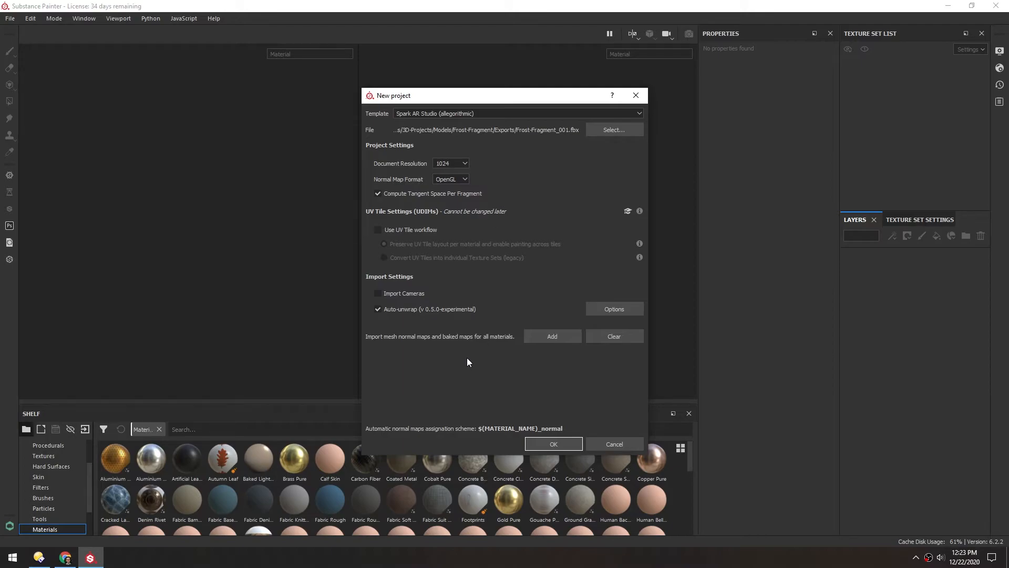
pyautogui.click(541, 443)
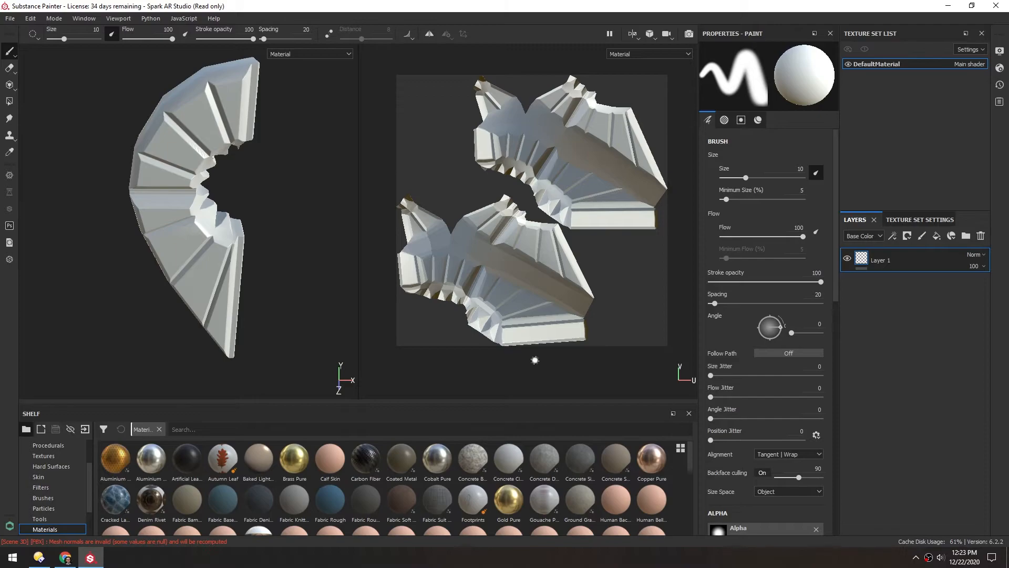
# Examine the auto-unwrapped UV islands of the fragment up close in the 2D view.
pyautogui.scroll(4, 468, 321)
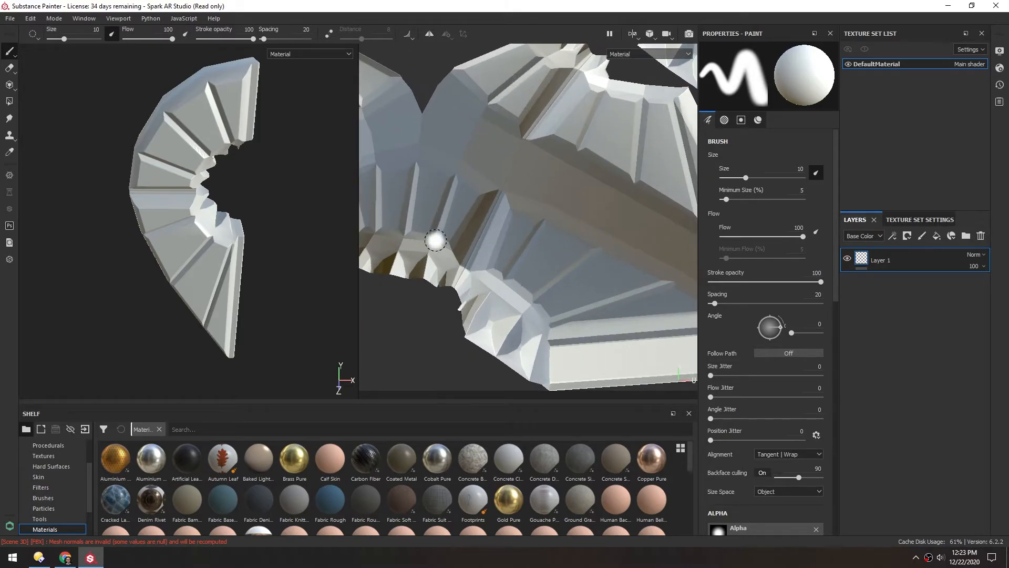
pyautogui.moveTo(522, 117); pyautogui.dragTo(481, 167, button='middle')
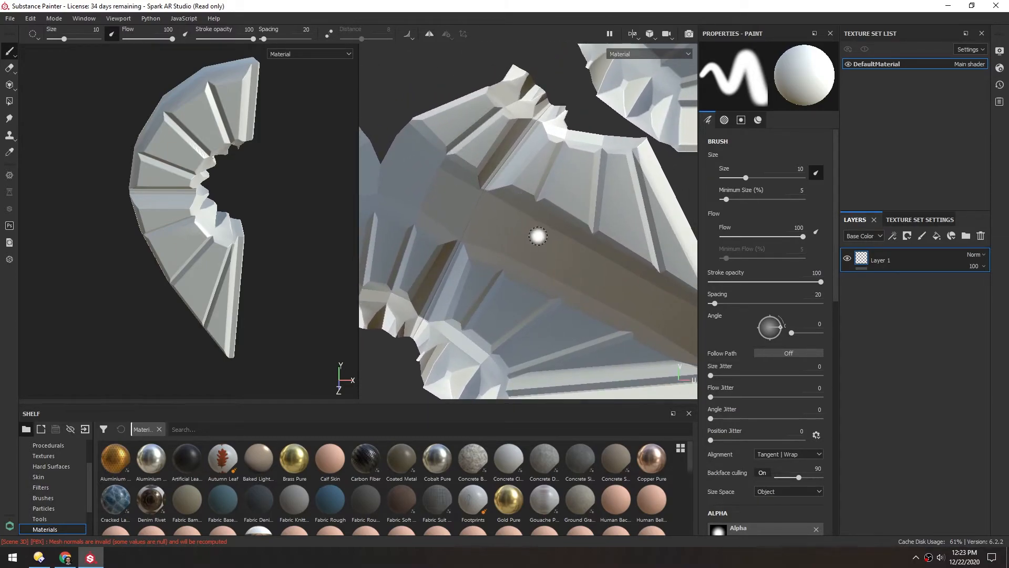
pyautogui.scroll(-3, 513, 203)
pyautogui.scroll(-2, 516, 198)
pyautogui.moveTo(509, 183); pyautogui.dragTo(502, 218, button='middle')
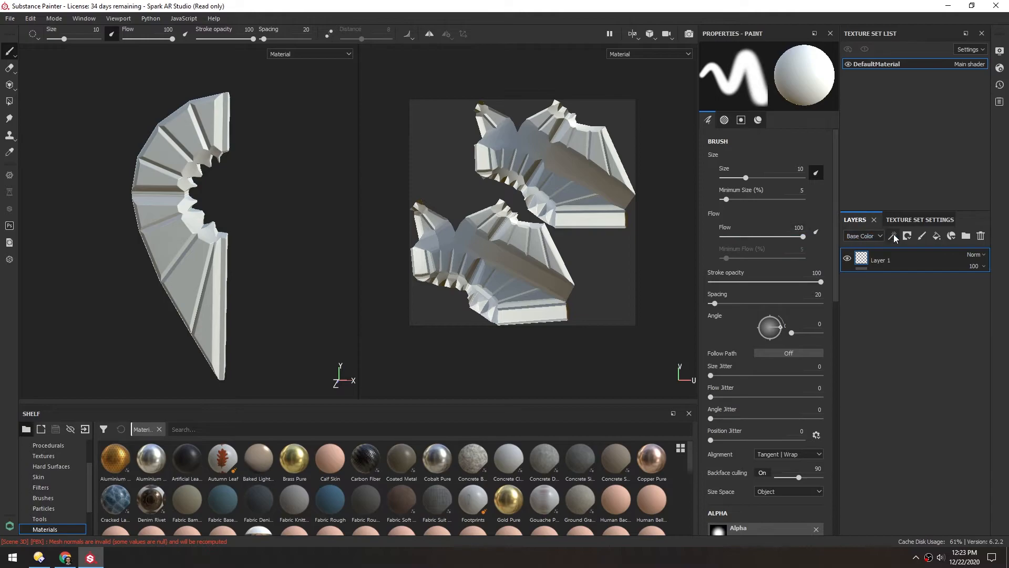
# Bake the mesh maps for DefaultMaterial at an output size of 1024, leaving out the ID map.
pyautogui.click(913, 221)
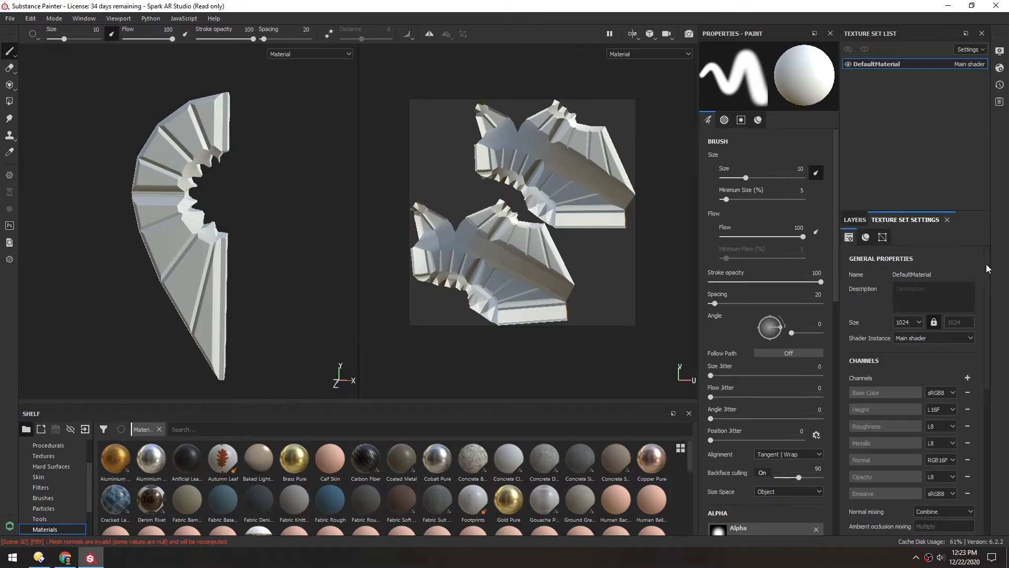
pyautogui.moveTo(986, 266); pyautogui.dragTo(994, 352)
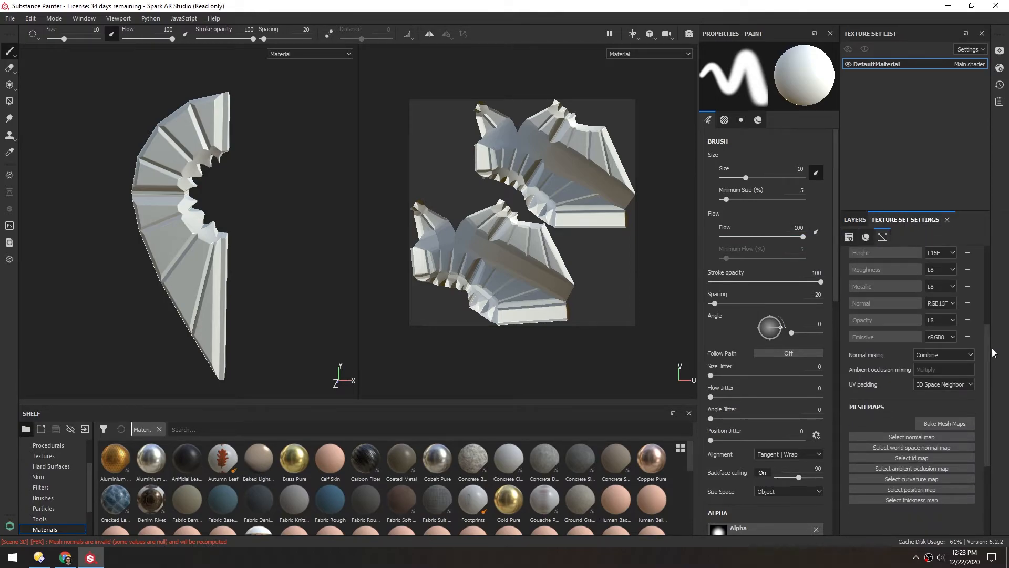
pyautogui.click(946, 424)
pyautogui.click(489, 134)
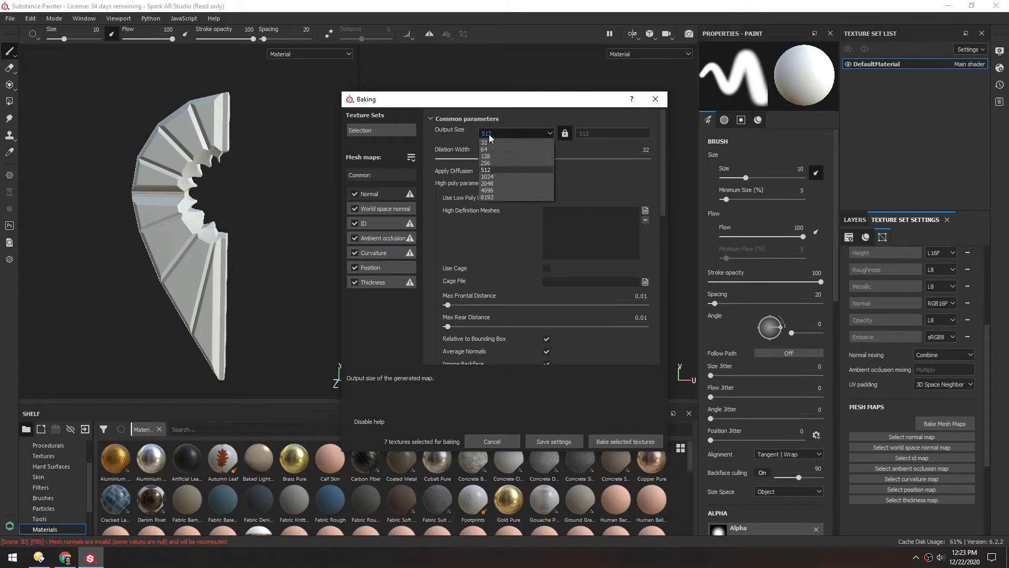
pyautogui.click(491, 177)
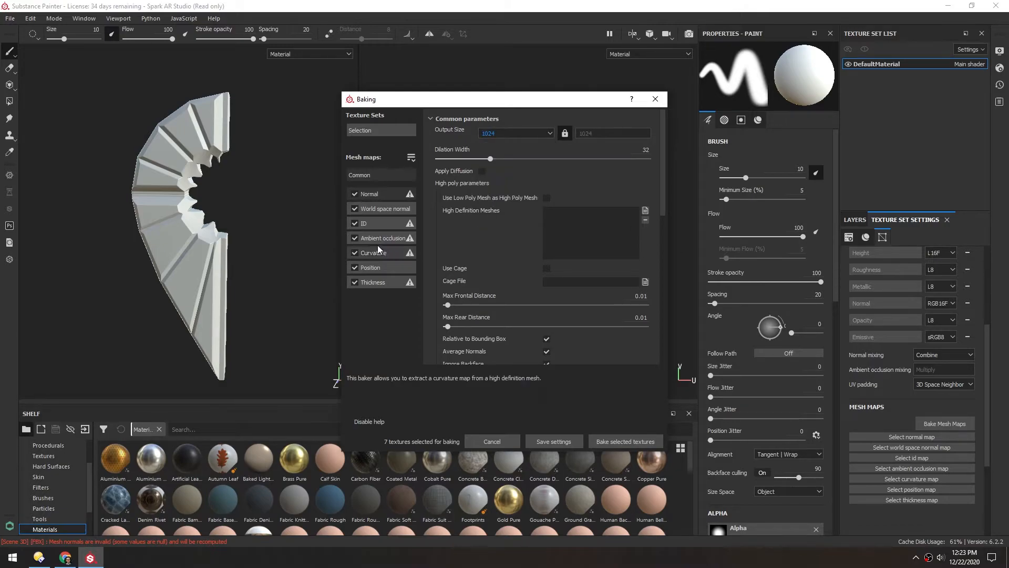
pyautogui.click(354, 223)
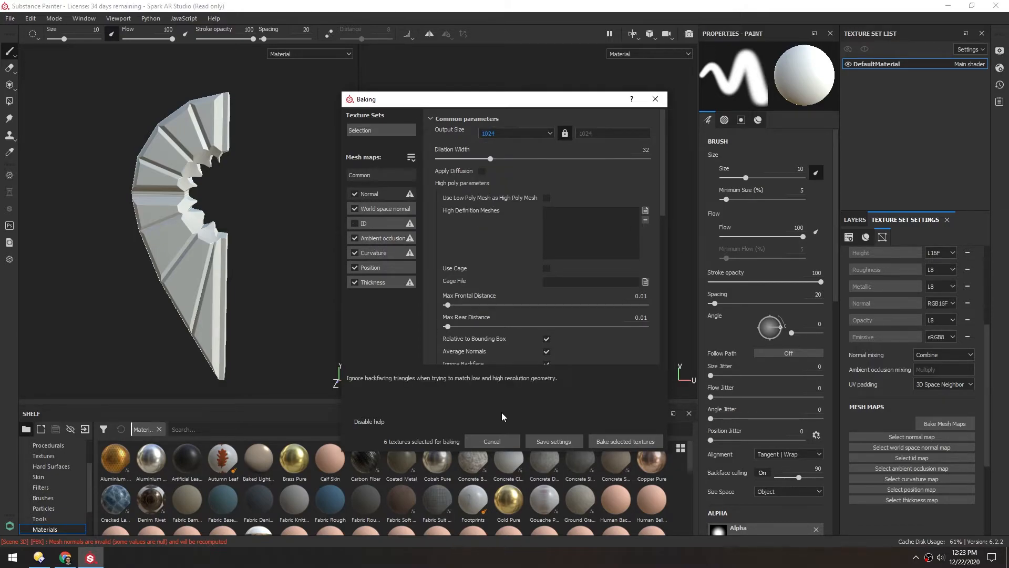
pyautogui.click(618, 443)
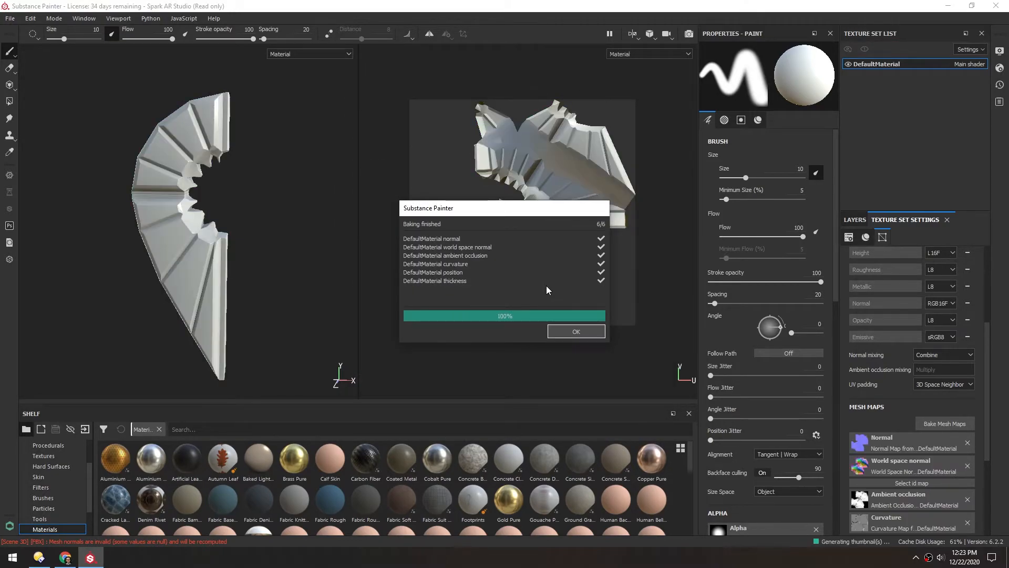
pyautogui.click(575, 331)
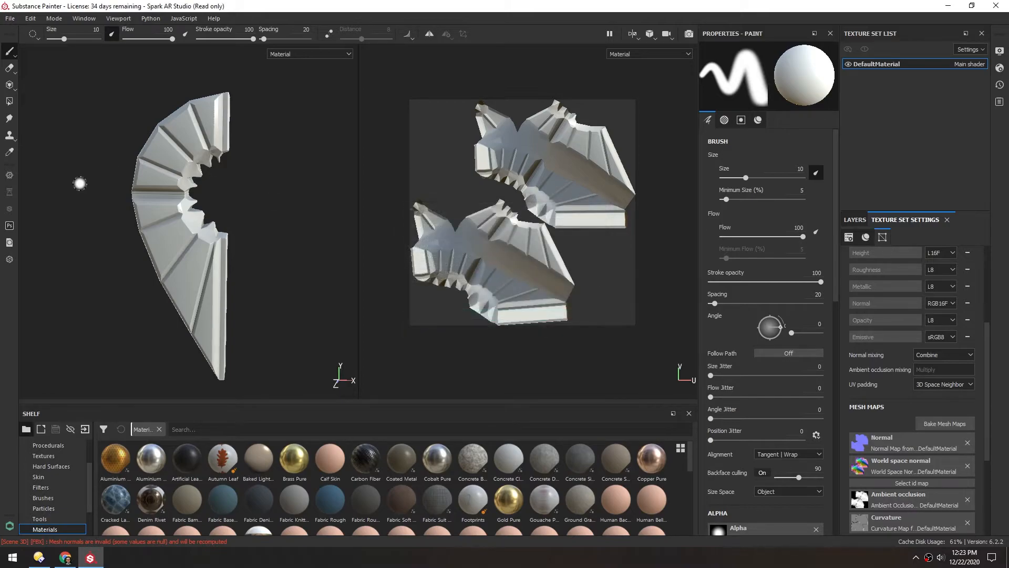
# Apply the Copper Red Bleached smart material to the fragment, placing it below Layer 1 in the layer stack.
pyautogui.moveTo(153, 198); pyautogui.dragTo(156, 183, button='middle')
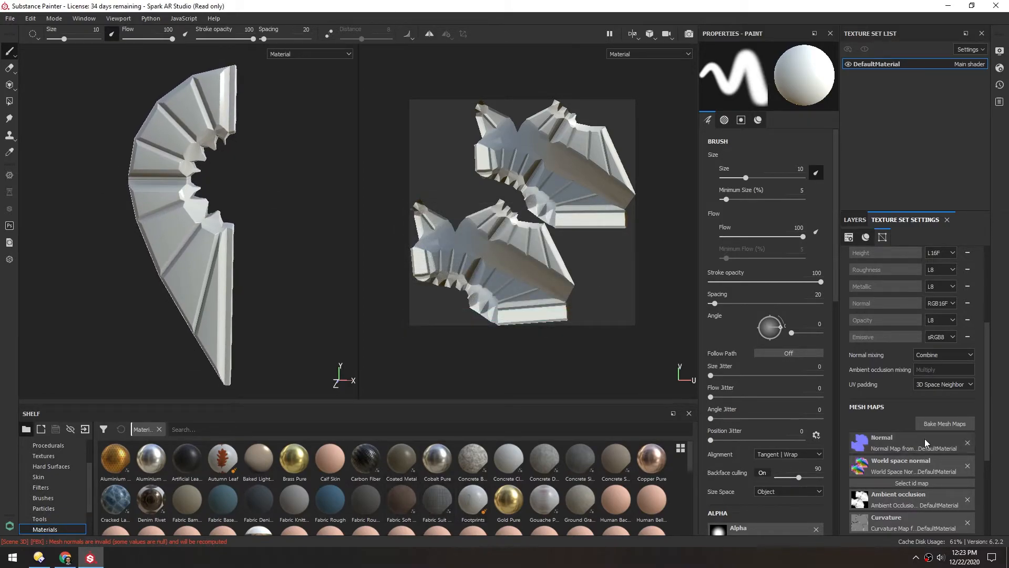
pyautogui.click(855, 220)
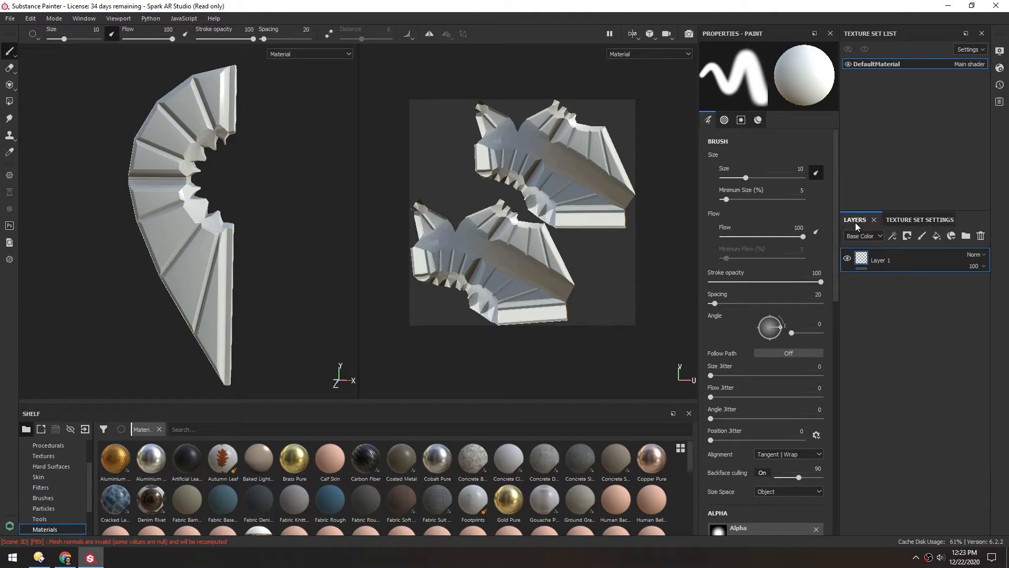
pyautogui.moveTo(88, 482); pyautogui.dragTo(88, 496)
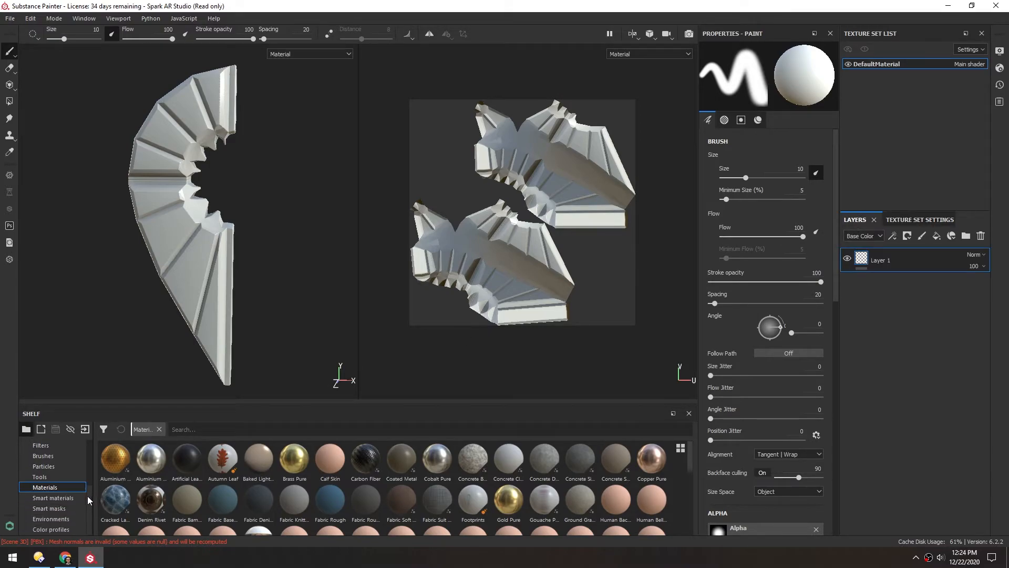
pyautogui.click(40, 498)
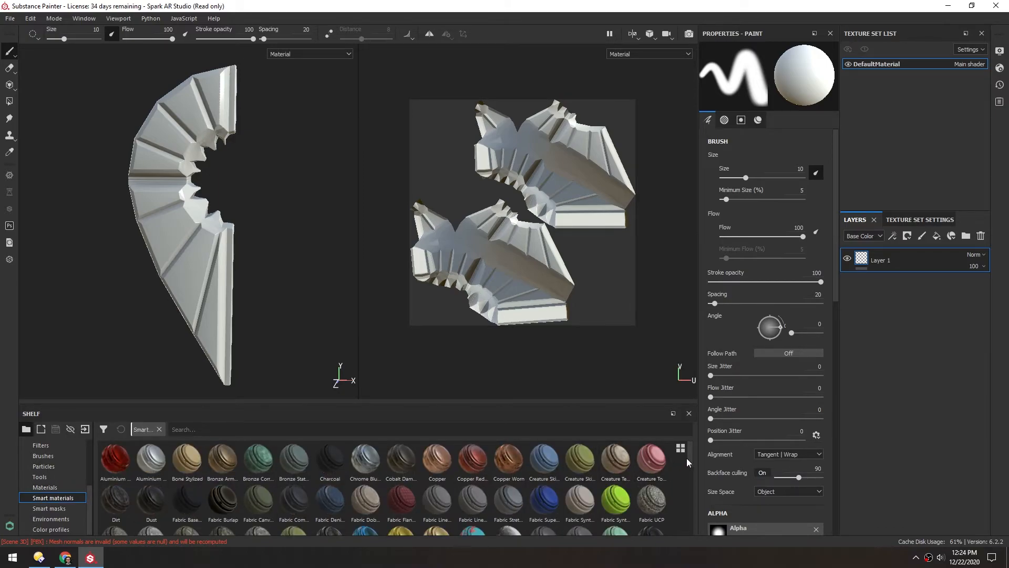
pyautogui.moveTo(689, 458); pyautogui.dragTo(688, 481)
pyautogui.scroll(2, 473, 461)
pyautogui.moveTo(474, 461)
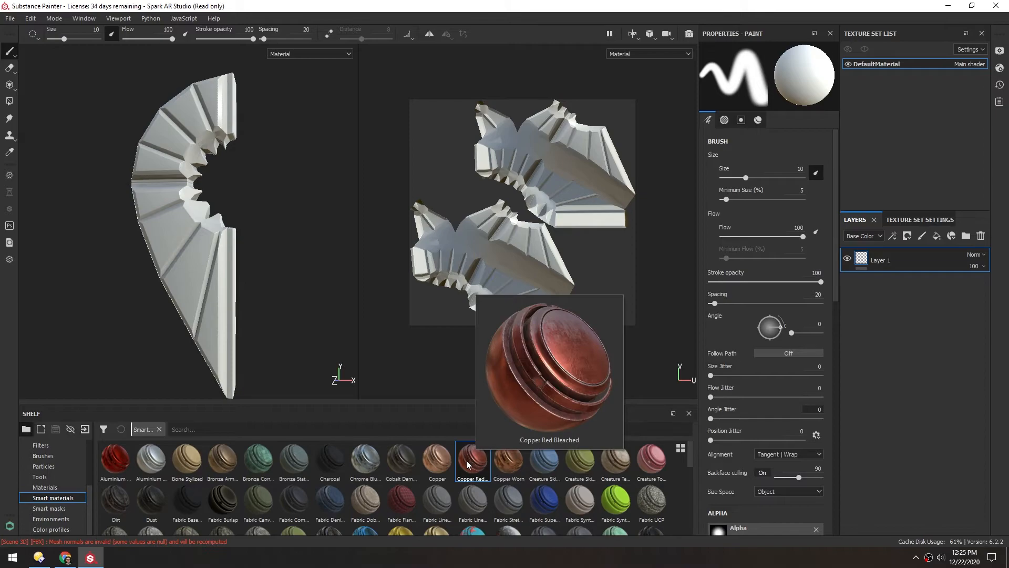
pyautogui.moveTo(469, 463); pyautogui.dragTo(889, 318)
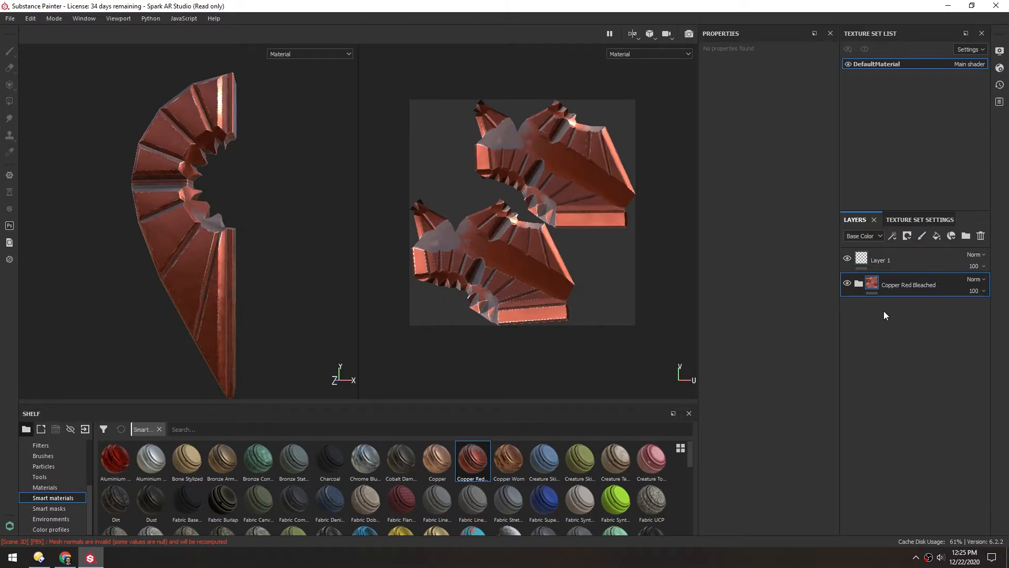
# Expand the Copper Red Bleached group and review the mask generator parameters and image inputs of its Edges Damages layer.
pyautogui.scroll(5, 168, 172)
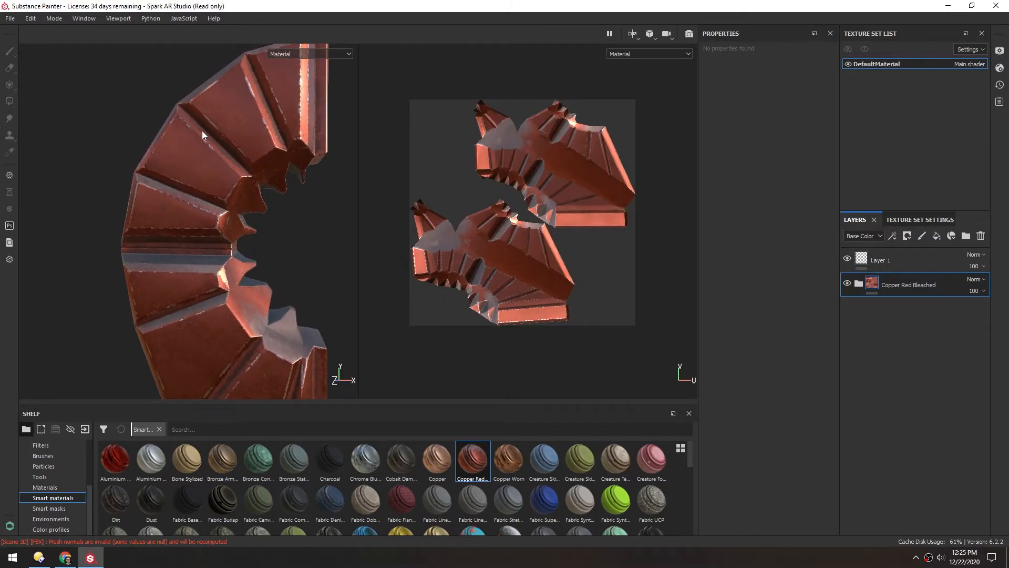
pyautogui.click(860, 284)
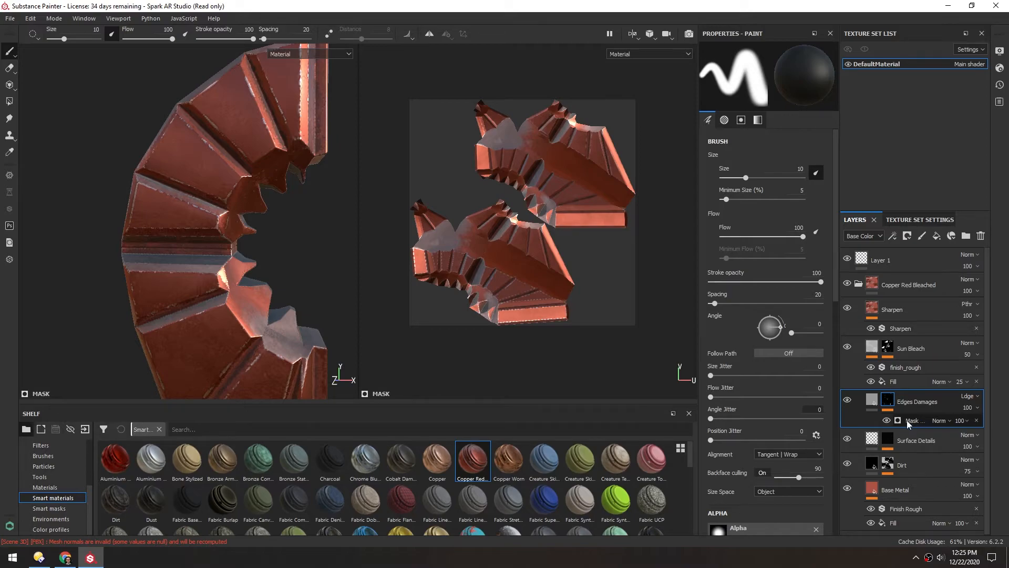
pyautogui.click(923, 424)
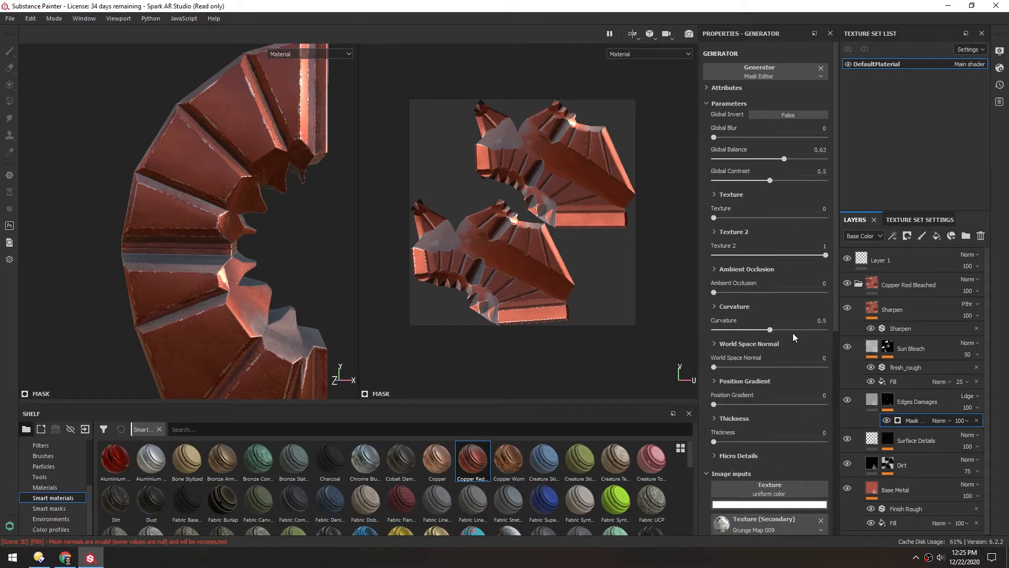
pyautogui.moveTo(836, 291); pyautogui.dragTo(838, 490)
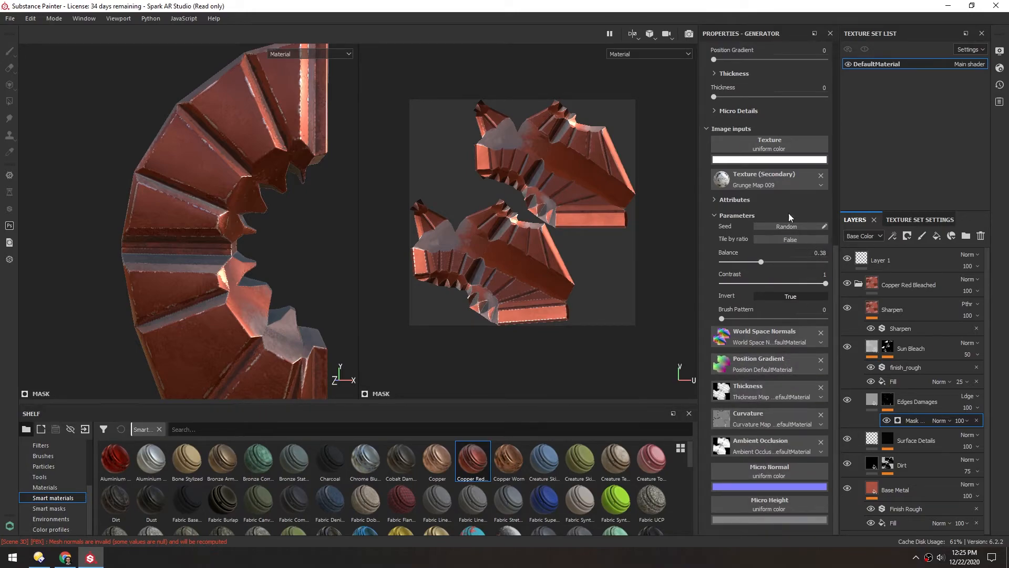
pyautogui.moveTo(834, 333); pyautogui.dragTo(835, 122)
pyautogui.keyDown('alt'); pyautogui.moveTo(213, 274); pyautogui.dragTo(175, 276); pyautogui.keyUp('alt')
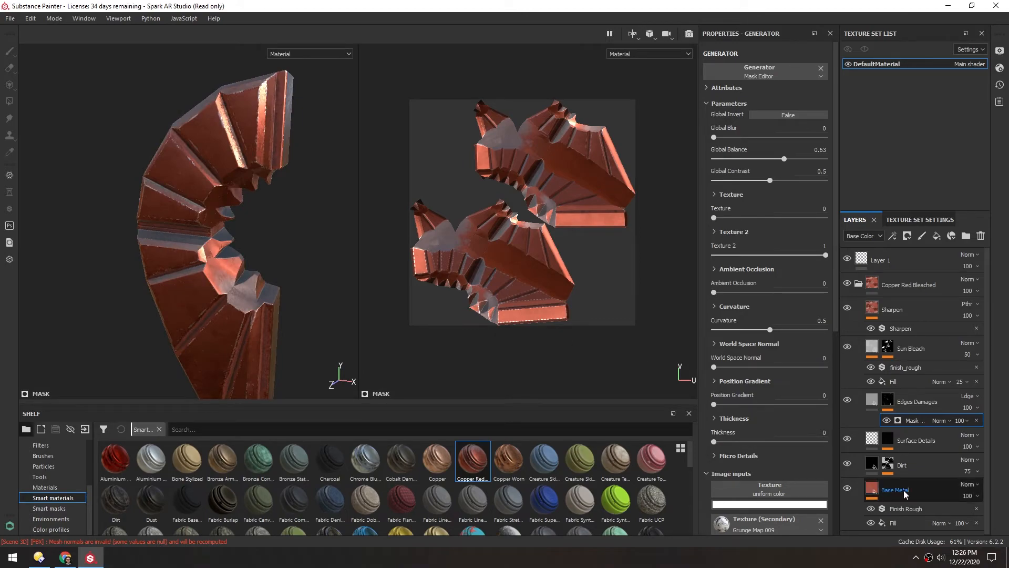
# Change the Base Metal layer's base color to blue with a hue of 0.599 and check it on the model.
pyautogui.click(876, 492)
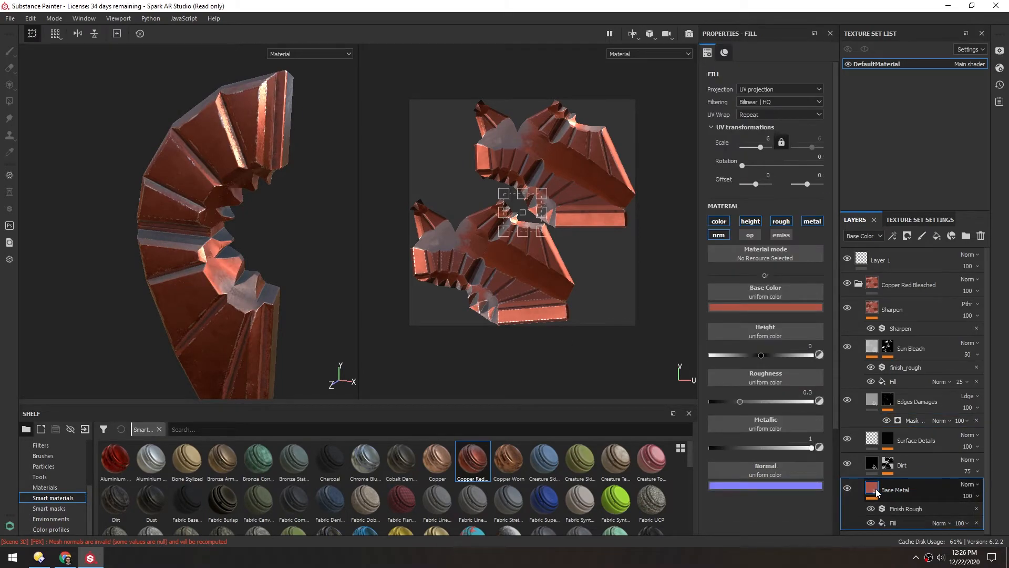
pyautogui.click(749, 308)
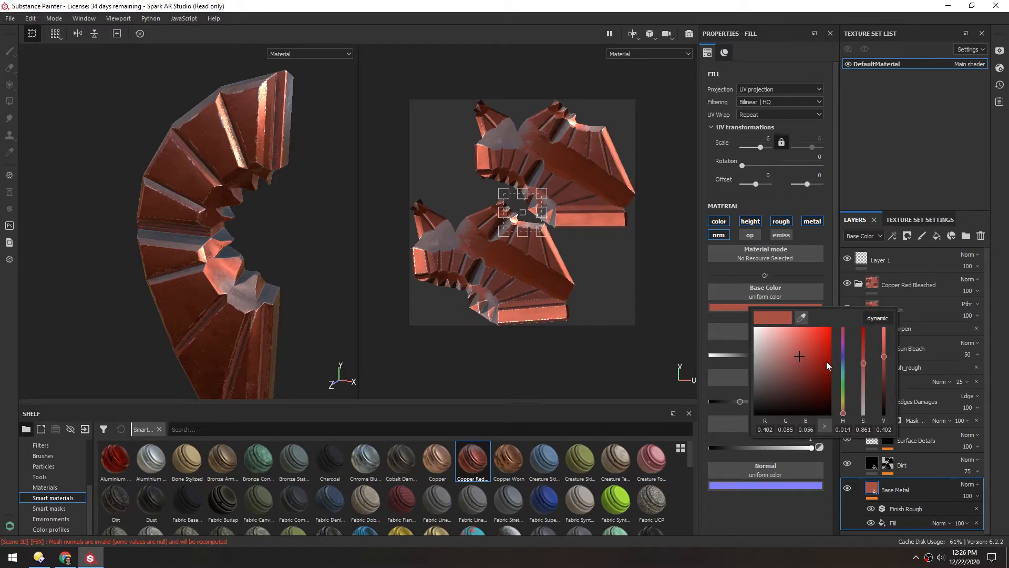
pyautogui.moveTo(842, 372); pyautogui.dragTo(842, 363)
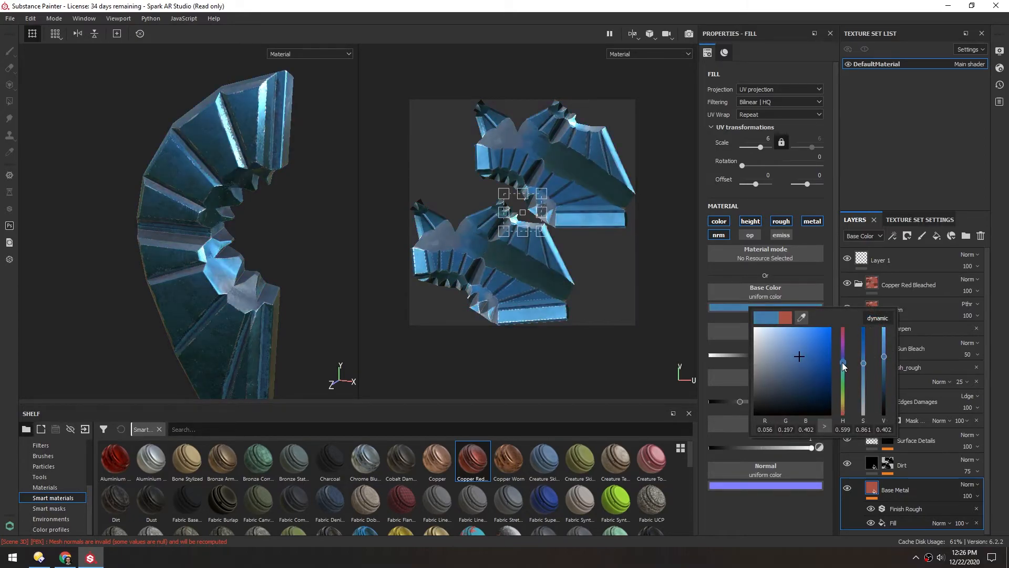
pyautogui.moveTo(197, 233)
pyautogui.keyDown('alt'); pyautogui.mouseDown()
pyautogui.moveTo(235, 234)
pyautogui.moveTo(192, 250)
pyautogui.mouseUp(); pyautogui.keyUp('alt')
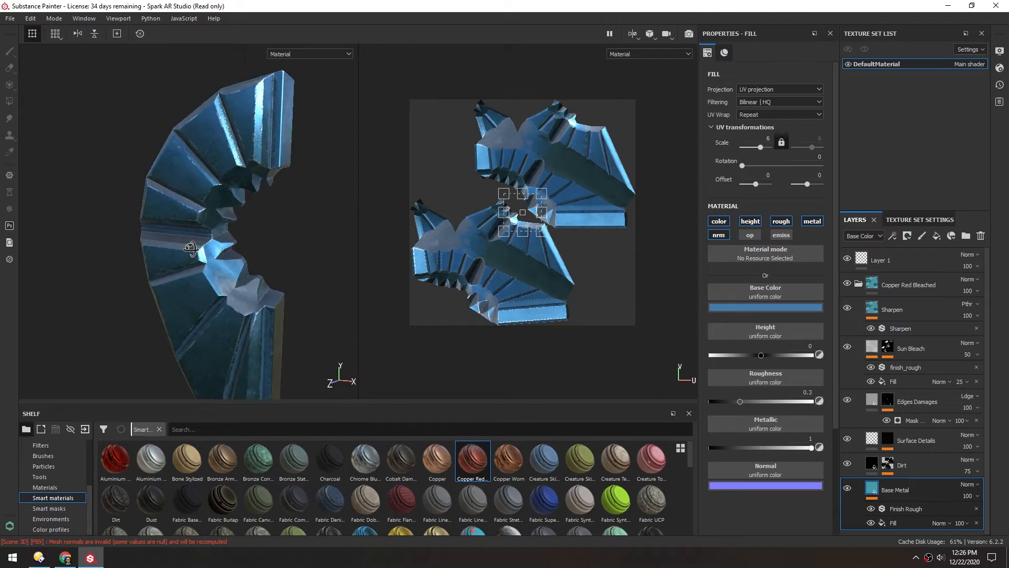
pyautogui.keyDown('alt'); pyautogui.moveTo(178, 257); pyautogui.dragTo(157, 226, button='middle'); pyautogui.keyUp('alt')
pyautogui.scroll(-2, 157, 226)
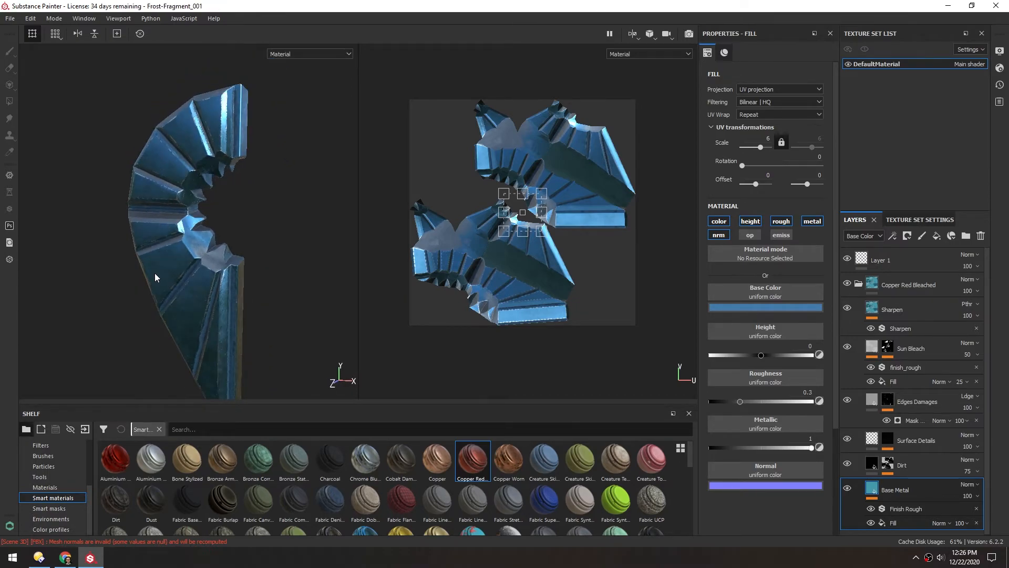
# Collapse the Copper Red Bleached group and delete the empty Layer 1 above it.
pyautogui.keyDown('alt'); pyautogui.moveTo(175, 162); pyautogui.dragTo(157, 191); pyautogui.keyUp('alt')
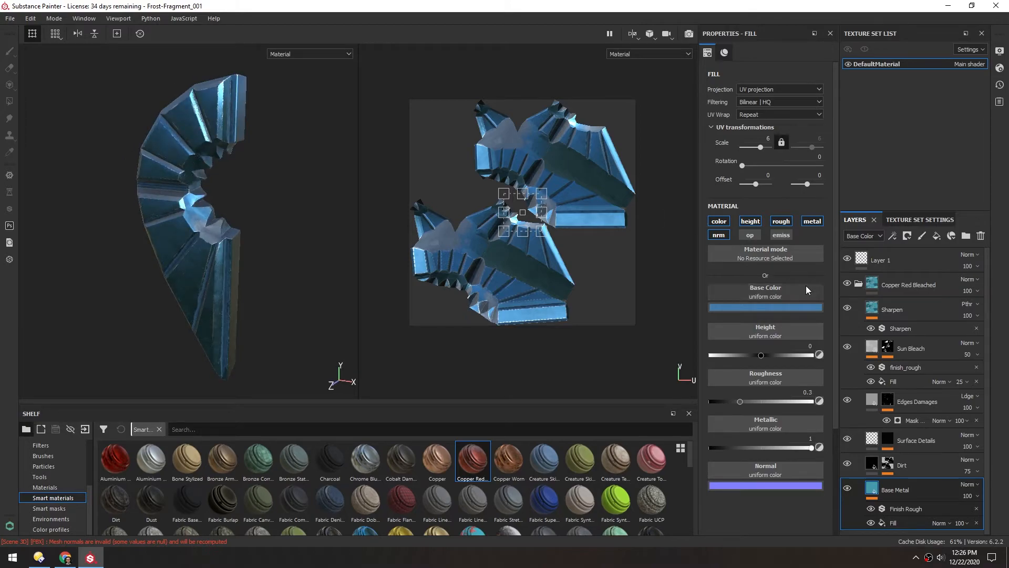
pyautogui.click(858, 284)
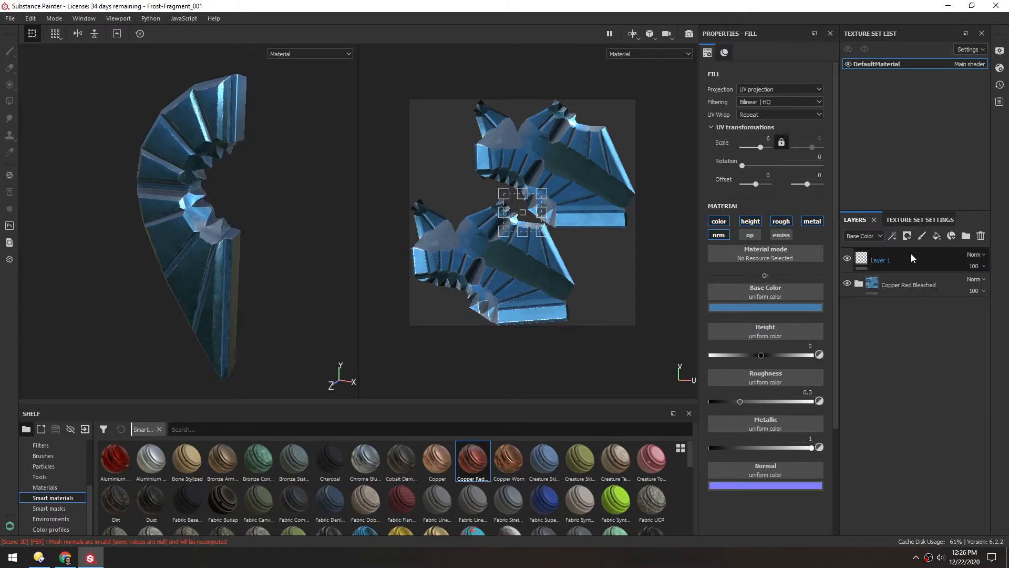
pyautogui.press('Delete')
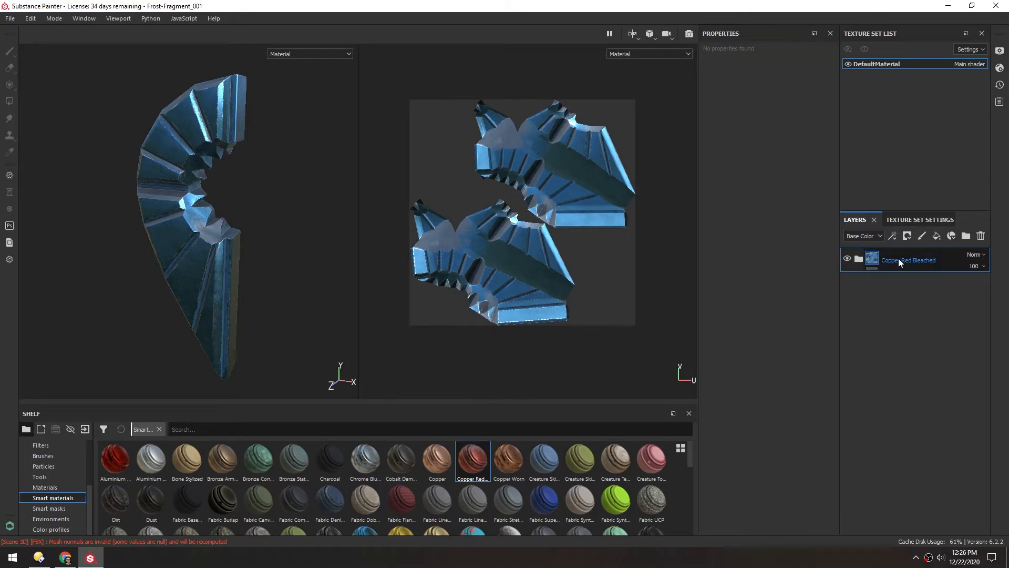
# Search the whole shelf for "snow" and add the Iceland Snow Windswept material above the Copper Red Bleached group.
pyautogui.click(45, 487)
pyautogui.moveTo(175, 485)
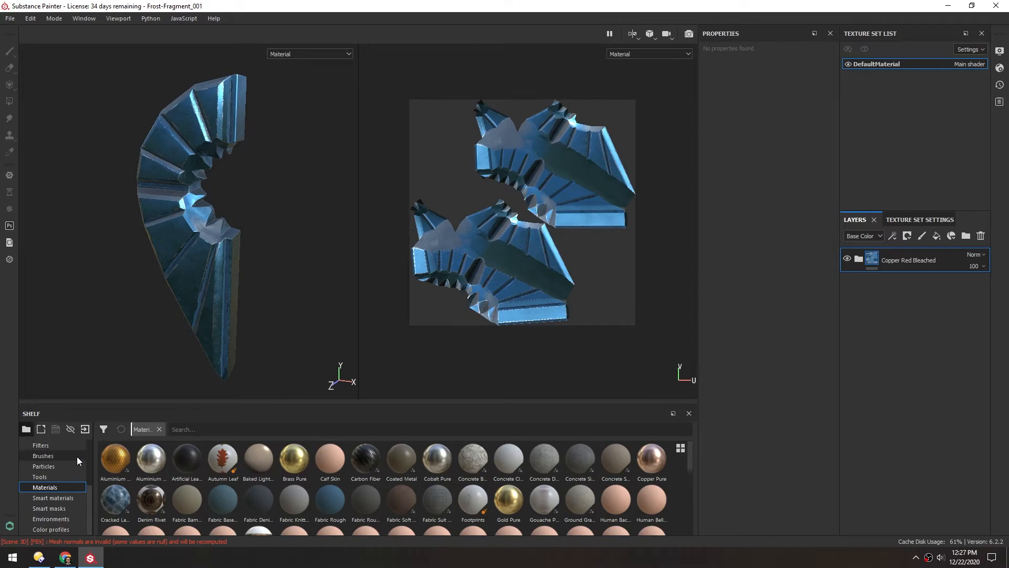
pyautogui.click(159, 429)
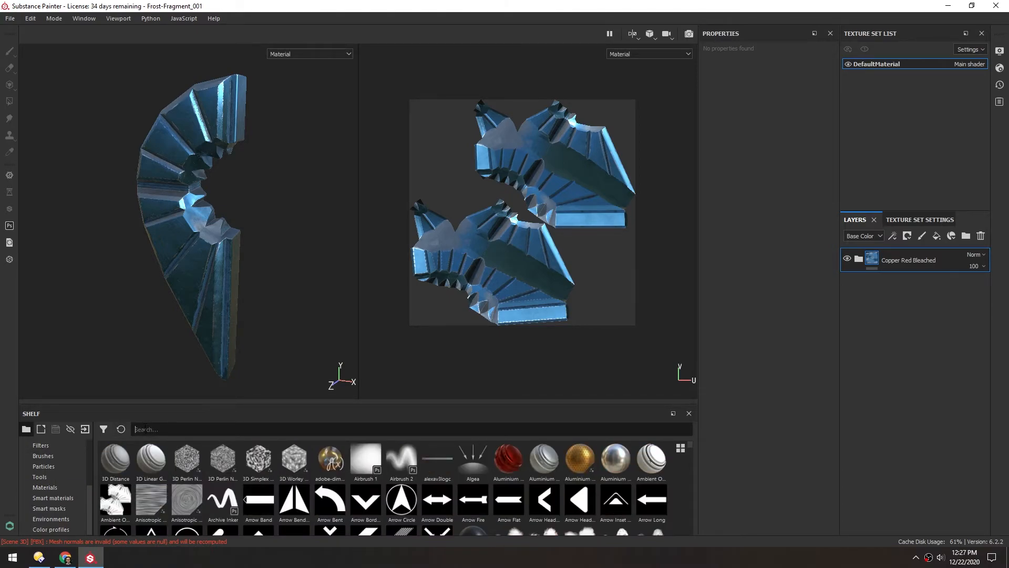
pyautogui.click(145, 429)
pyautogui.write('snow')
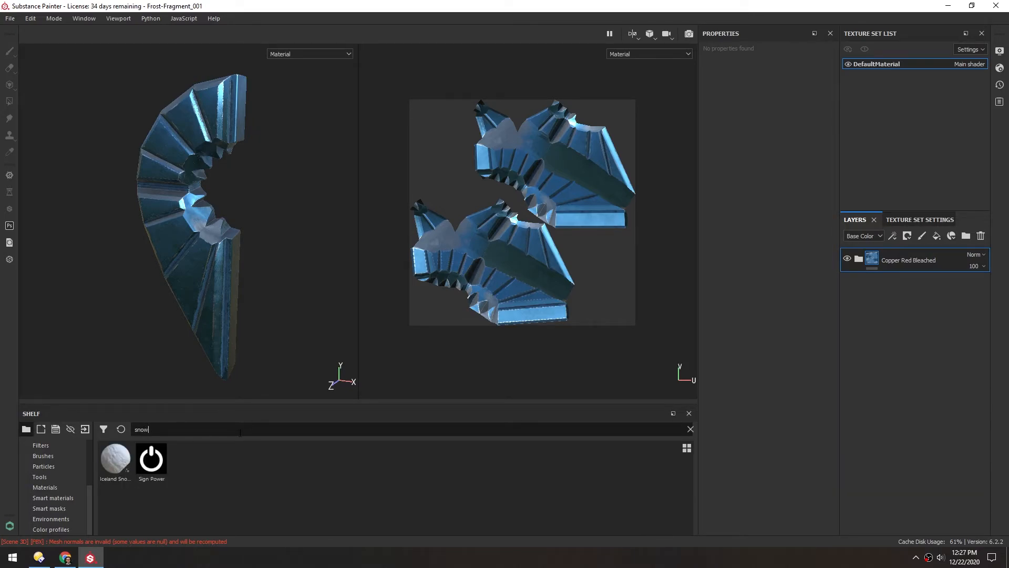
pyautogui.click(117, 461)
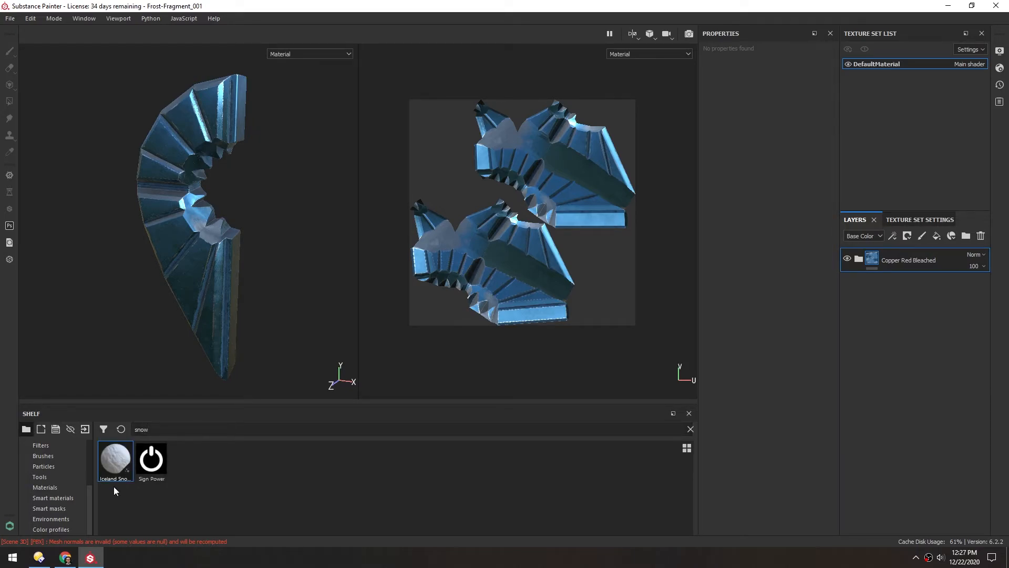
pyautogui.moveTo(114, 463); pyautogui.dragTo(889, 248)
pyautogui.keyDown('alt'); pyautogui.moveTo(169, 173); pyautogui.dragTo(187, 120); pyautogui.keyUp('alt')
pyautogui.scroll(5, 162, 260)
pyautogui.keyDown('alt'); pyautogui.moveTo(183, 236); pyautogui.dragTo(158, 174); pyautogui.keyUp('alt')
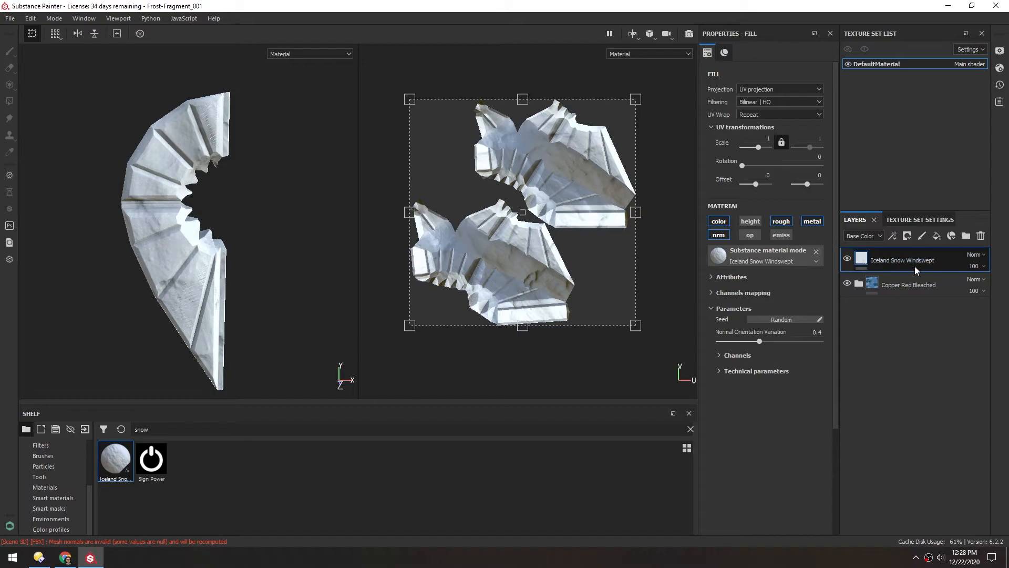
# Add a black mask to the Iceland Snow Windswept layer.
pyautogui.keyDown('alt'); pyautogui.moveTo(186, 173); pyautogui.dragTo(196, 182, button='middle'); pyautogui.keyUp('alt')
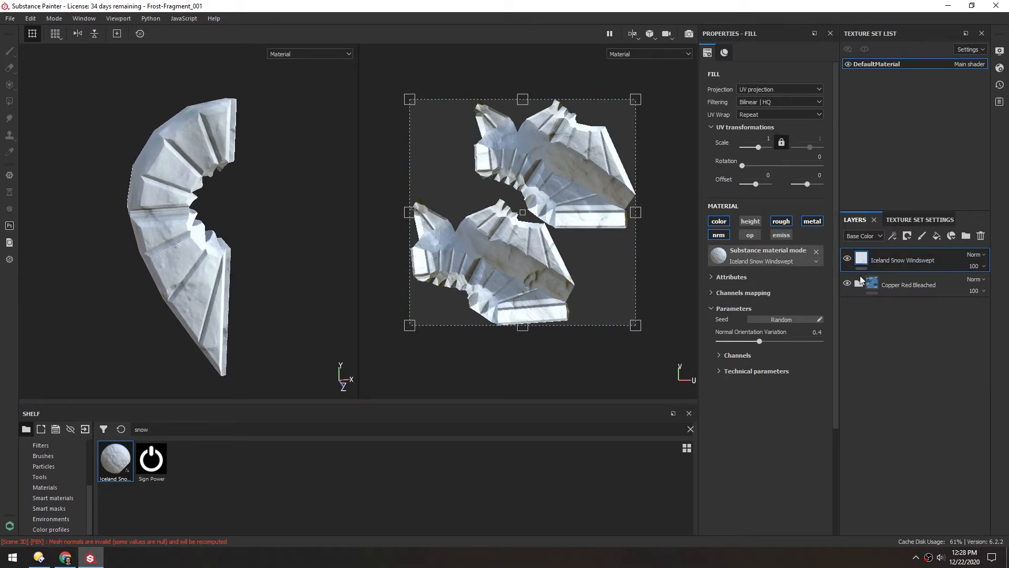
pyautogui.rightClick(863, 259)
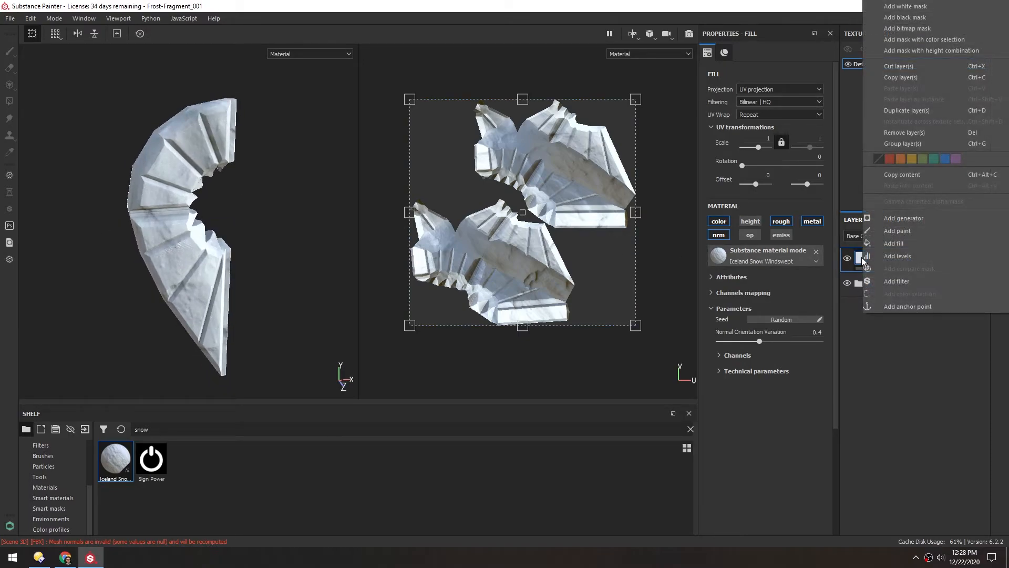
pyautogui.click(887, 19)
pyautogui.moveTo(877, 260)
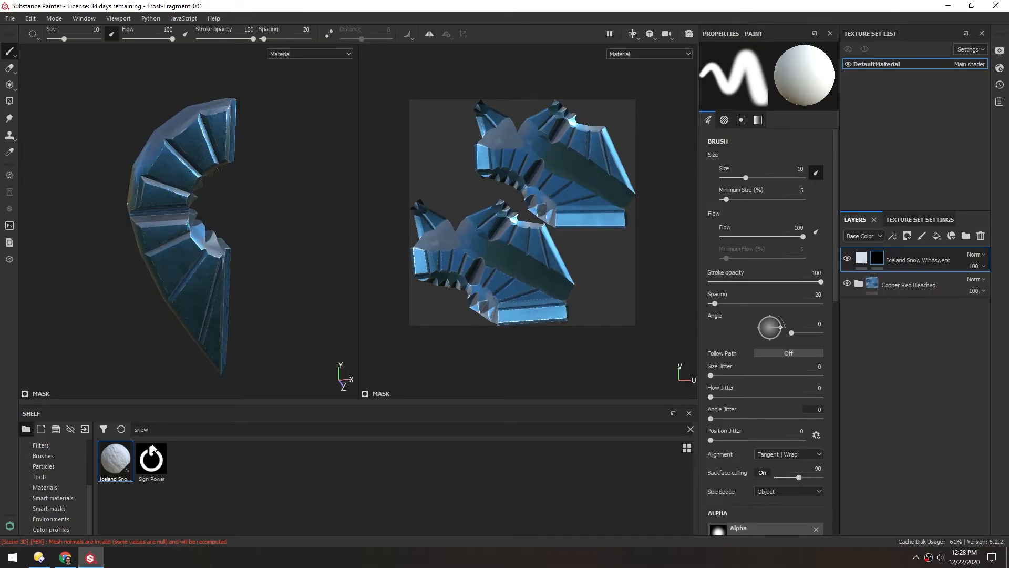
# Browse the enlarged smart mask shelf and try the "Moss From..." smart mask on the Iceland Snow Windswept layer's mask.
pyautogui.click(44, 510)
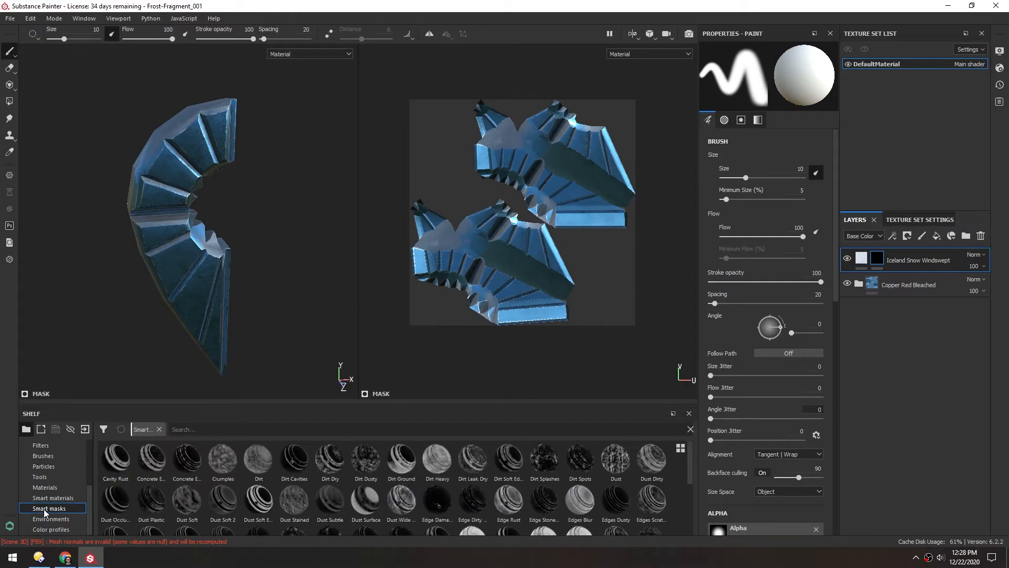
pyautogui.moveTo(590, 404); pyautogui.dragTo(554, 283)
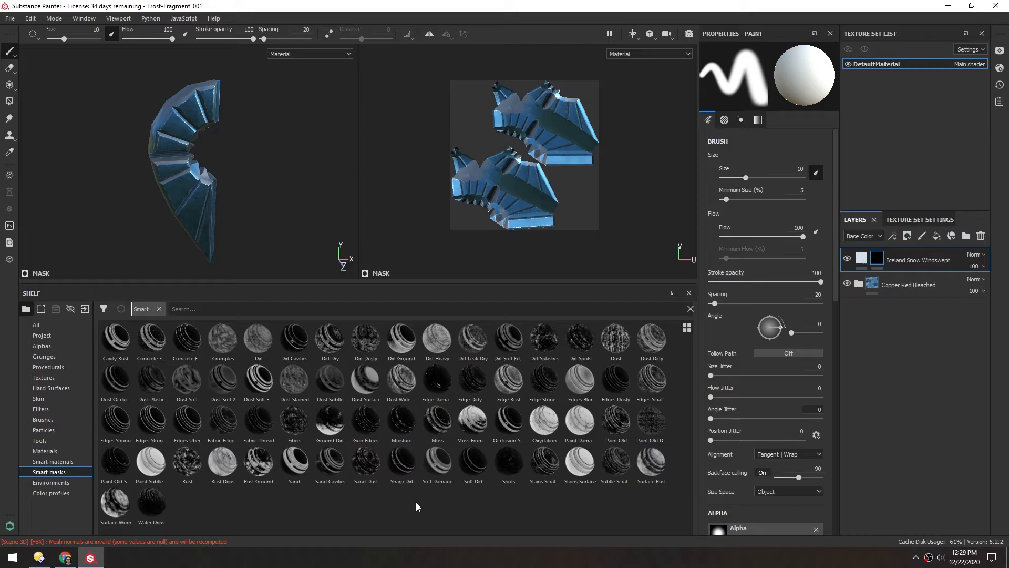
pyautogui.moveTo(468, 420)
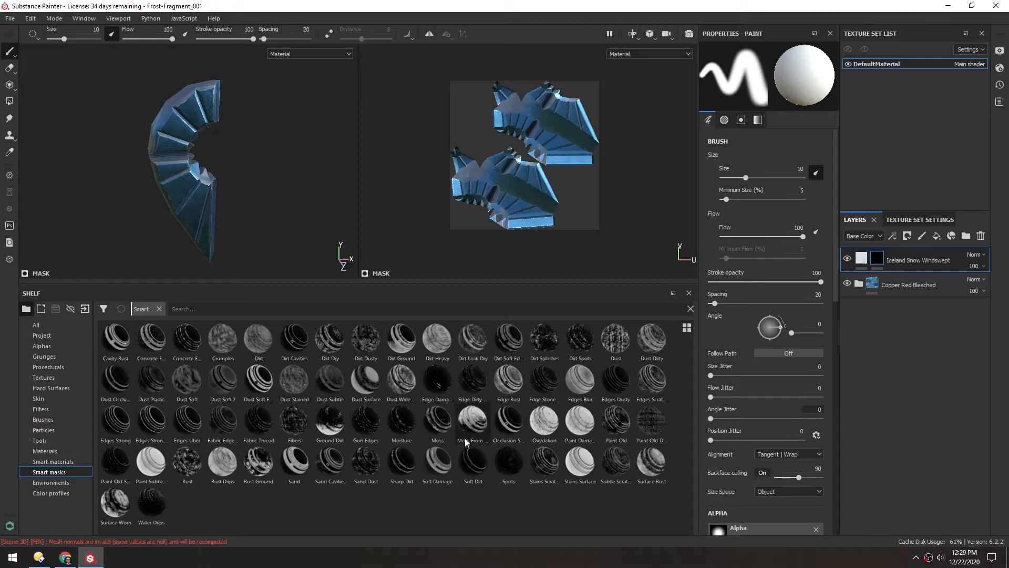
pyautogui.moveTo(470, 424); pyautogui.dragTo(882, 261)
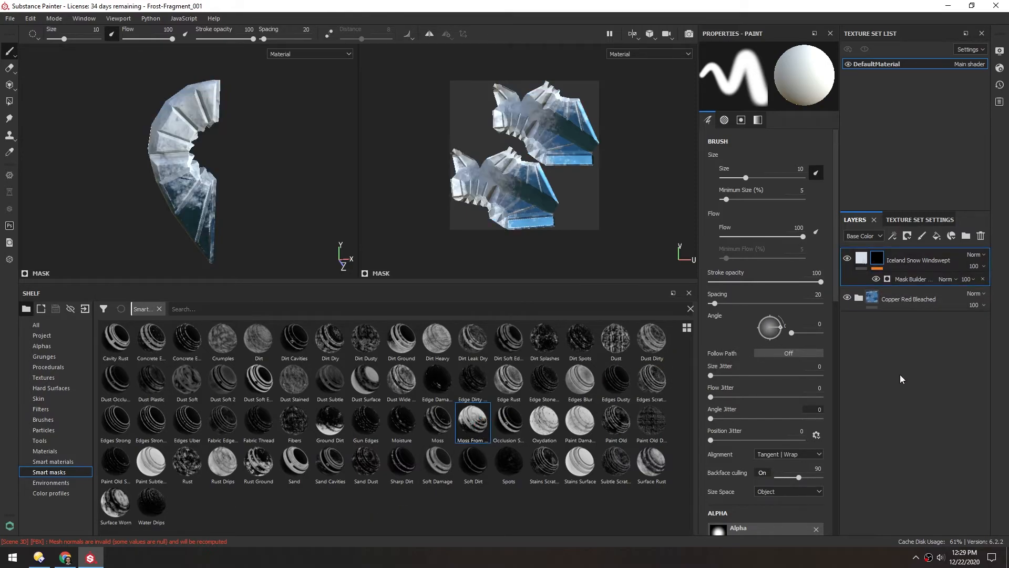
pyautogui.moveTo(269, 283); pyautogui.dragTo(269, 447)
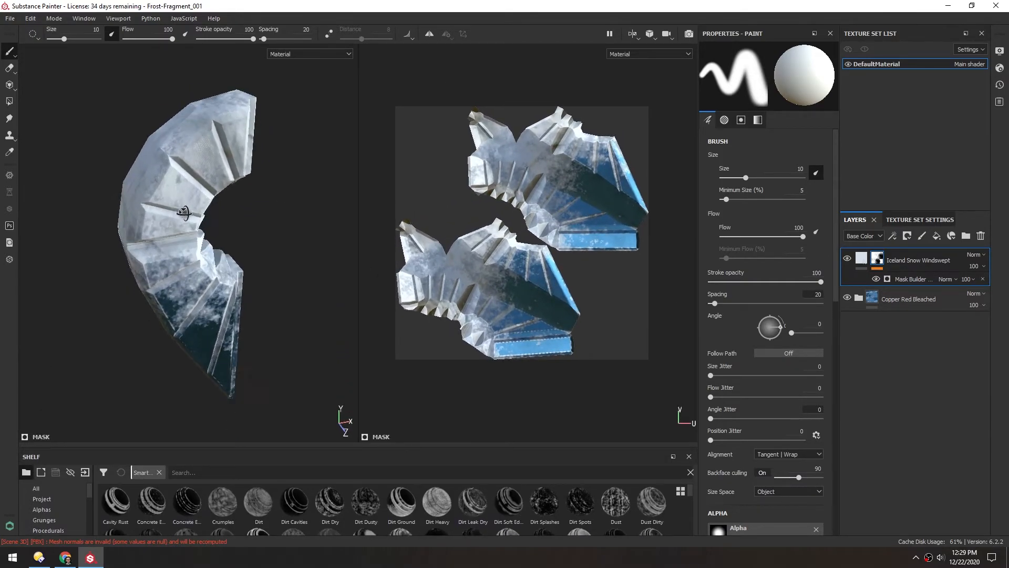
# Inspect the snow coverage around the fragment and remove the Mask Builder generator from the snow layer's mask.
pyautogui.keyDown('alt'); pyautogui.moveTo(184, 212); pyautogui.dragTo(190, 216); pyautogui.keyUp('alt')
pyautogui.scroll(1, 173, 178)
pyautogui.moveTo(173, 177)
pyautogui.keyDown('alt'); pyautogui.mouseDown()
pyautogui.moveTo(159, 150)
pyautogui.moveTo(195, 216)
pyautogui.mouseUp(); pyautogui.keyUp('alt')
pyautogui.scroll(-2, 193, 326)
pyautogui.keyDown('alt'); pyautogui.moveTo(193, 326); pyautogui.dragTo(255, 272); pyautogui.keyUp('alt')
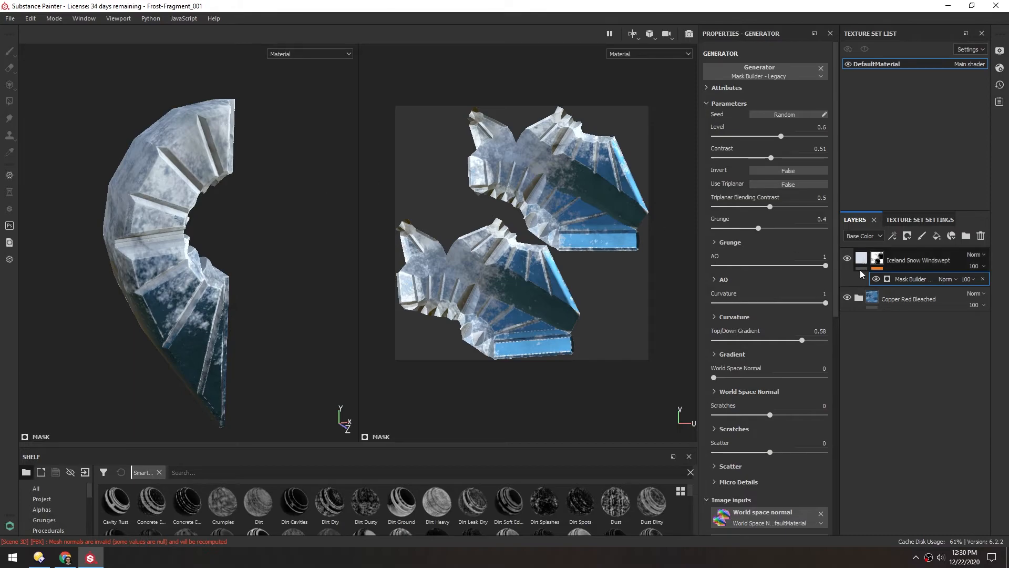
pyautogui.click(983, 280)
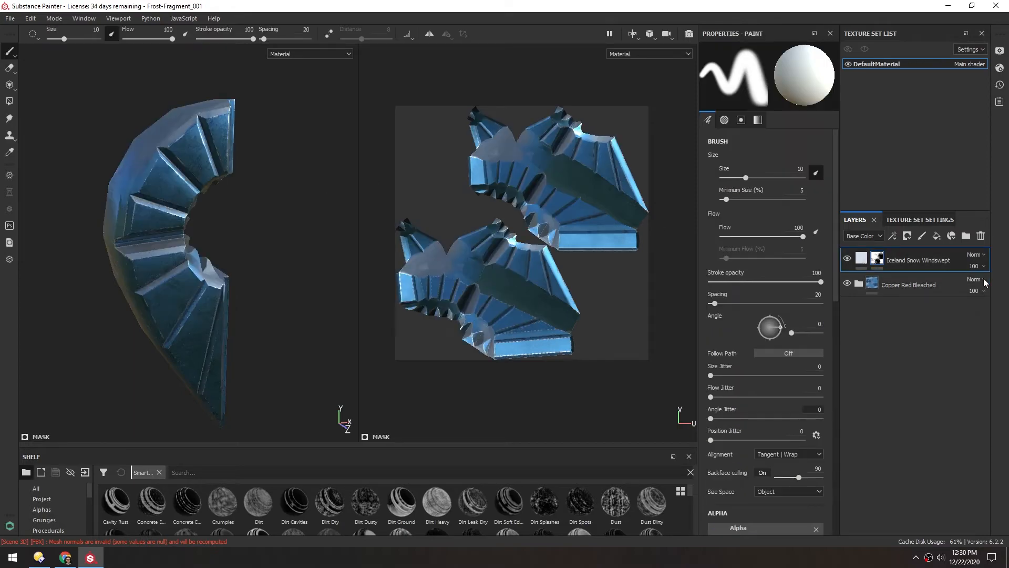
# Add a generator to the Iceland Snow Windswept mask and choose Light as its type.
pyautogui.rightClick(877, 262)
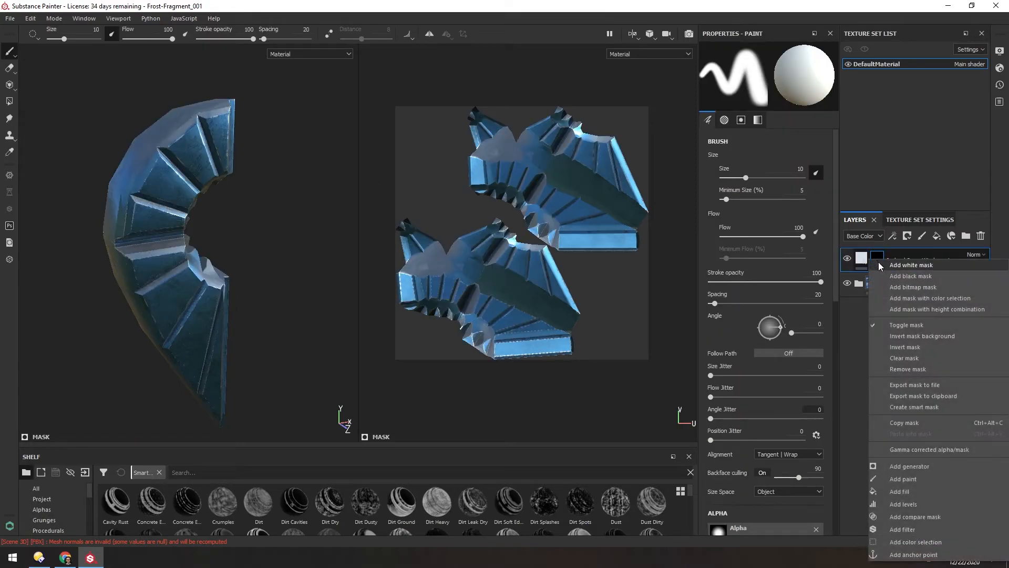
pyautogui.click(908, 468)
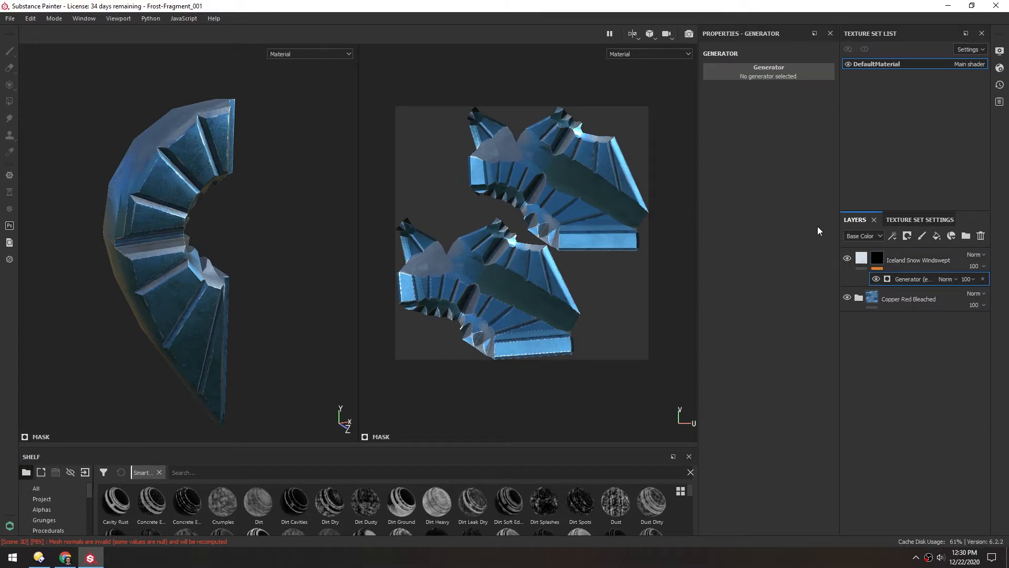
pyautogui.click(767, 71)
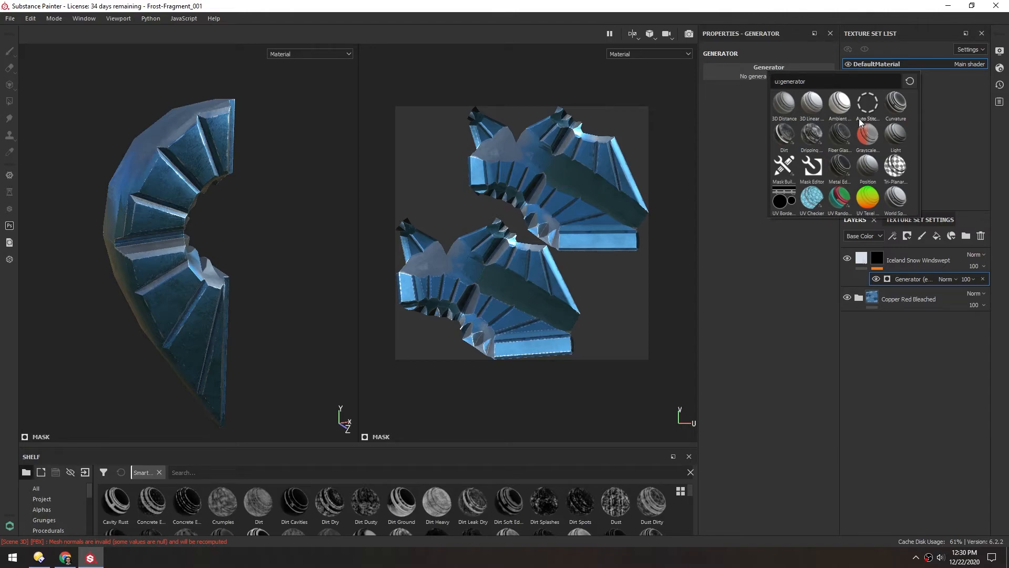
pyautogui.click(895, 134)
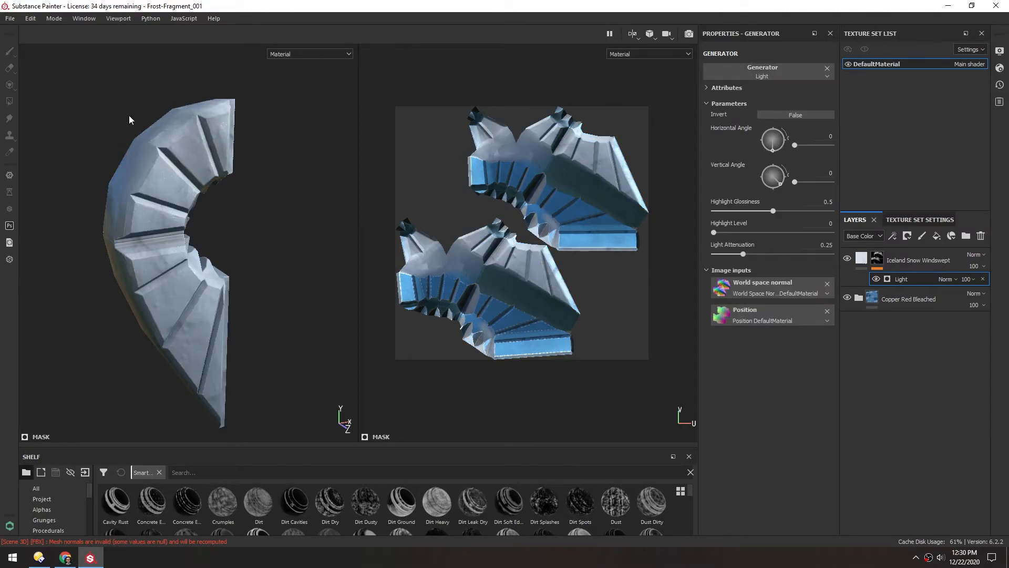
pyautogui.keyDown('alt'); pyautogui.moveTo(162, 244); pyautogui.dragTo(161, 237); pyautogui.keyUp('alt')
# Set the Light generator's glossiness to 0.74, highlight level to 0.58, attenuation to 0, horizontal angle to 275 and vertical angle to 270.
pyautogui.moveTo(715, 233); pyautogui.dragTo(799, 212)
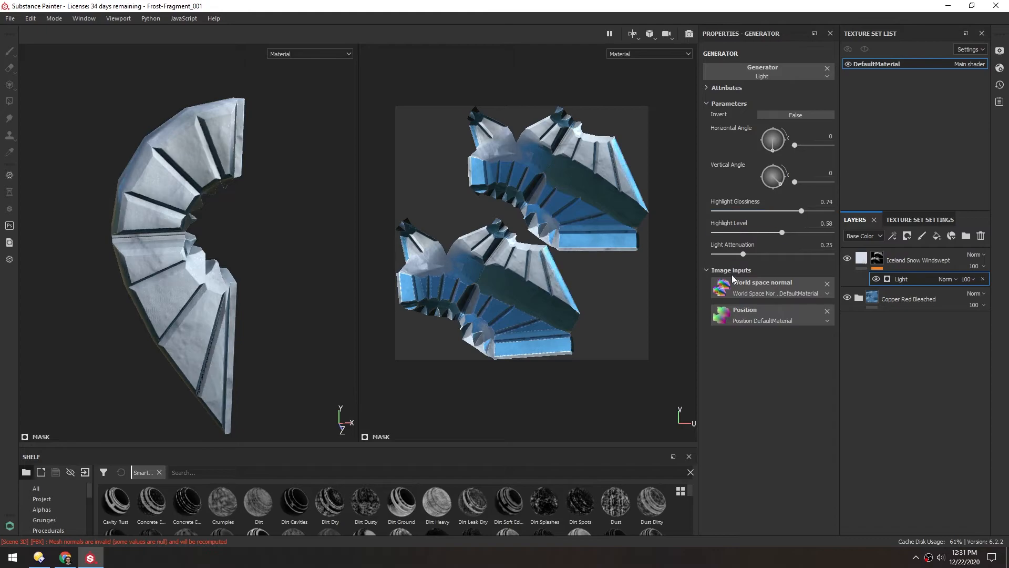
pyautogui.moveTo(741, 255); pyautogui.dragTo(711, 255)
pyautogui.moveTo(781, 186)
pyautogui.mouseDown()
pyautogui.moveTo(766, 185)
pyautogui.moveTo(779, 186)
pyautogui.moveTo(772, 204)
pyautogui.mouseUp()
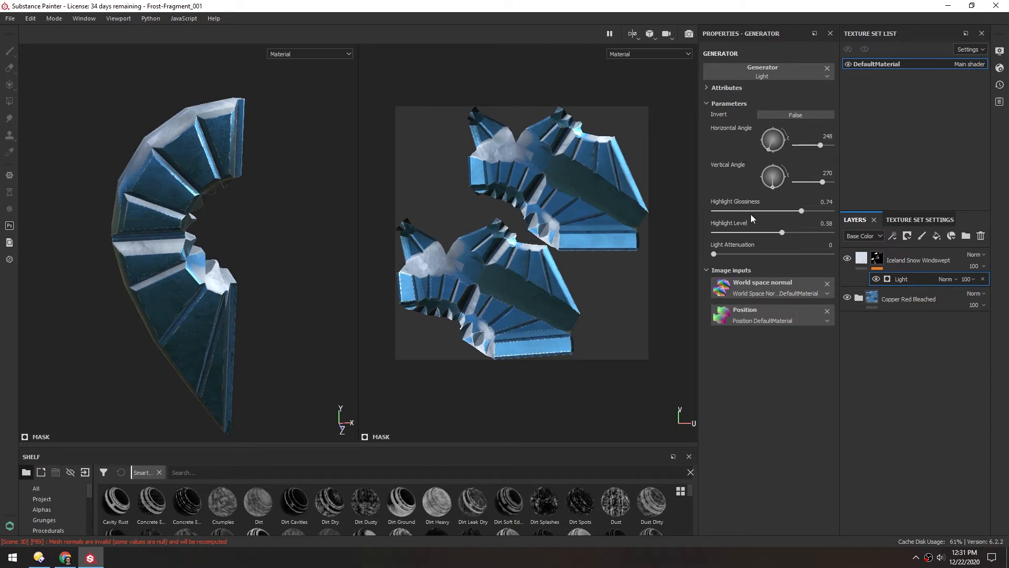
pyautogui.moveTo(718, 111); pyautogui.dragTo(815, 191)
pyautogui.keyDown('alt'); pyautogui.moveTo(178, 160); pyautogui.dragTo(178, 211); pyautogui.keyUp('alt')
pyautogui.keyDown('alt'); pyautogui.moveTo(158, 137); pyautogui.dragTo(117, 205); pyautogui.keyUp('alt')
# Try a highlight glossiness of 0.44 with a highlight level of 1 on the Light generator.
pyautogui.moveTo(802, 211); pyautogui.dragTo(767, 211)
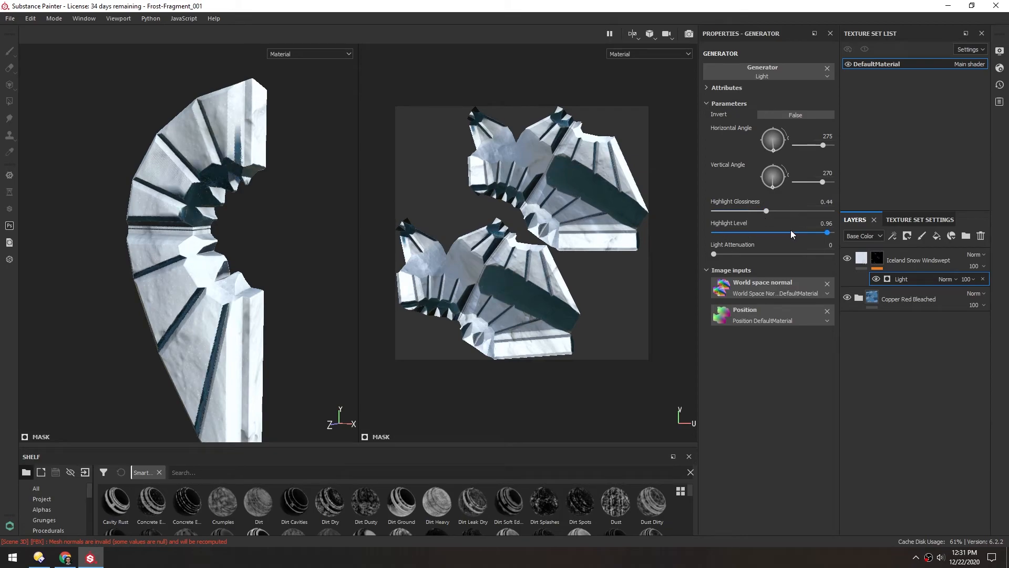
pyautogui.moveTo(827, 232); pyautogui.dragTo(832, 233)
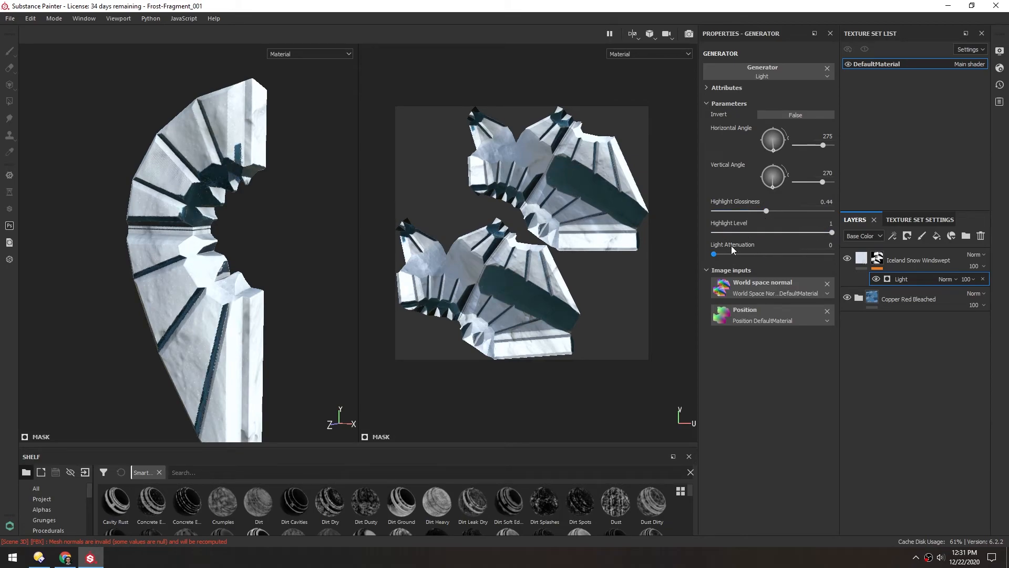
pyautogui.keyDown('alt'); pyautogui.moveTo(125, 244); pyautogui.dragTo(231, 235); pyautogui.keyUp('alt')
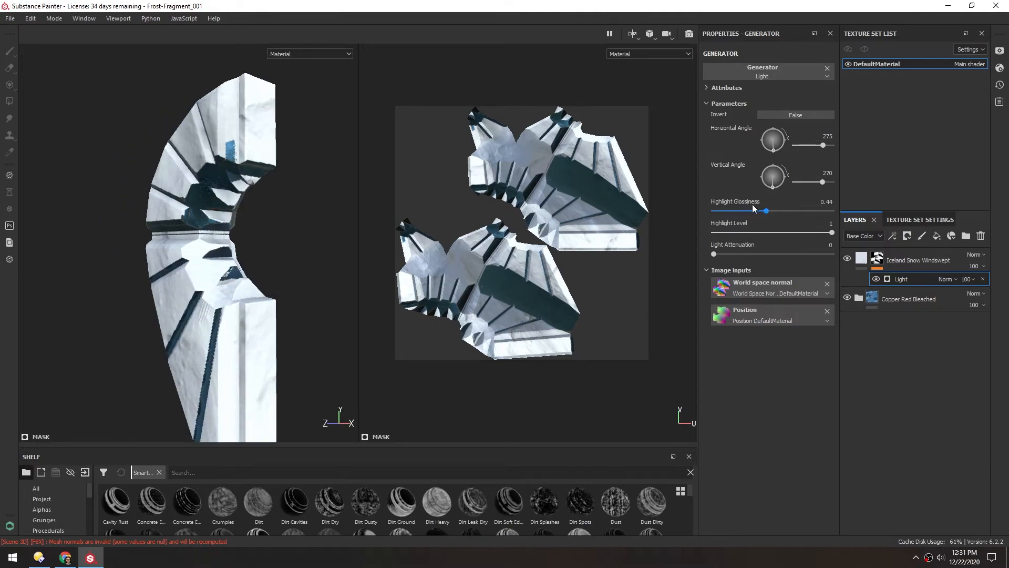
# Set the Light generator's highlight level to 0.97 and try highlight glossiness values of 0.2 and 0.999.
pyautogui.moveTo(765, 211); pyautogui.dragTo(737, 211)
pyautogui.moveTo(831, 232); pyautogui.dragTo(828, 232)
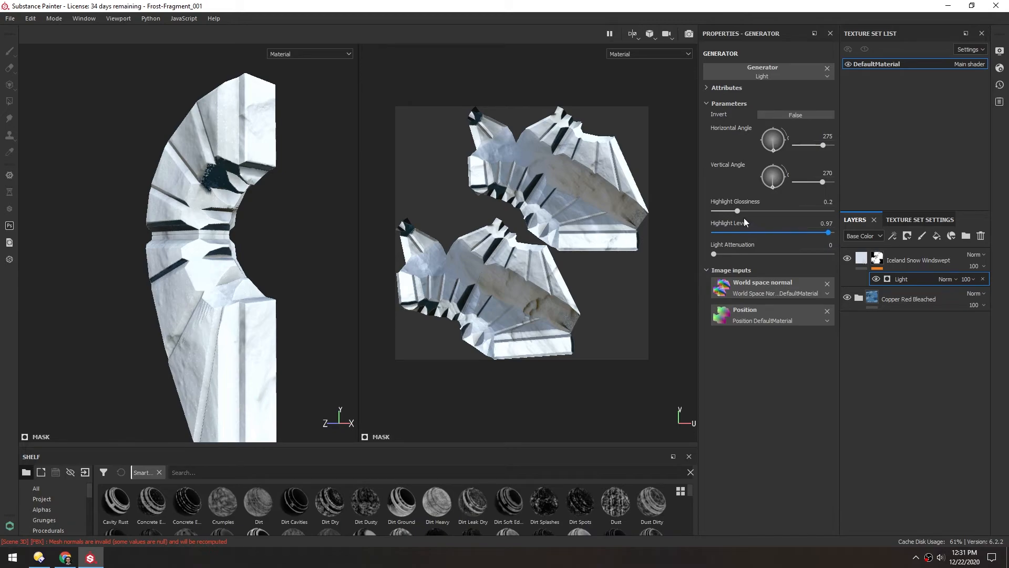
pyautogui.moveTo(739, 214); pyautogui.dragTo(833, 215)
pyautogui.keyDown('alt'); pyautogui.moveTo(158, 221); pyautogui.dragTo(177, 265); pyautogui.keyUp('alt')
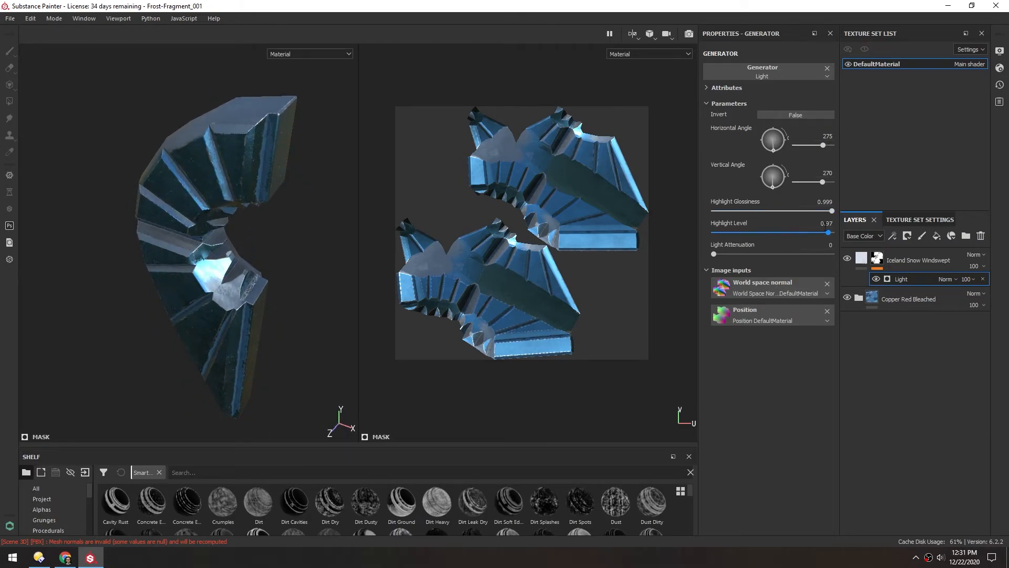
# Set the Light generator's highlight glossiness to 0.54 and check the snow coverage around the fragment.
pyautogui.moveTo(835, 213); pyautogui.dragTo(774, 202)
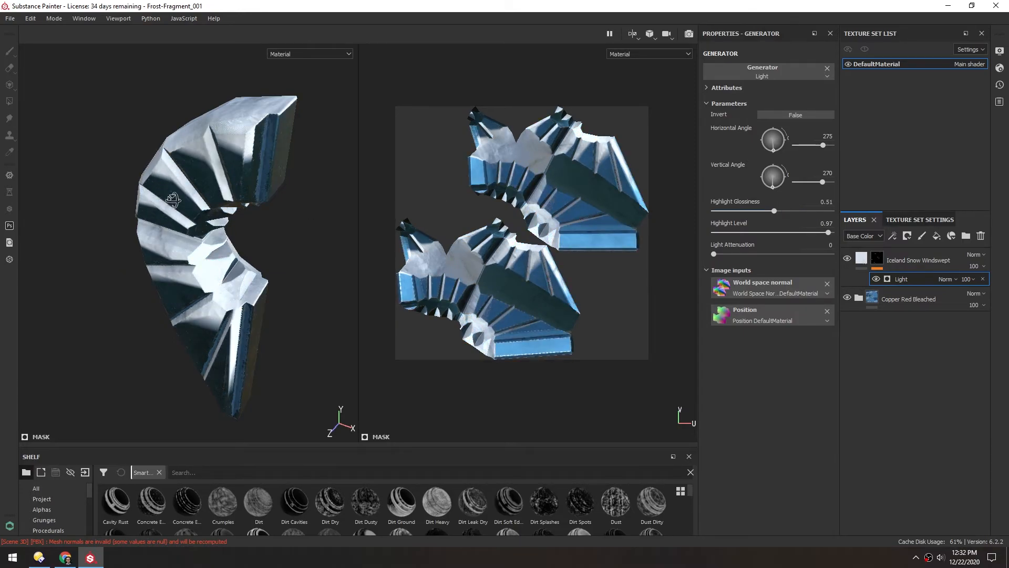
pyautogui.keyDown('alt'); pyautogui.moveTo(175, 205); pyautogui.dragTo(172, 186); pyautogui.keyUp('alt')
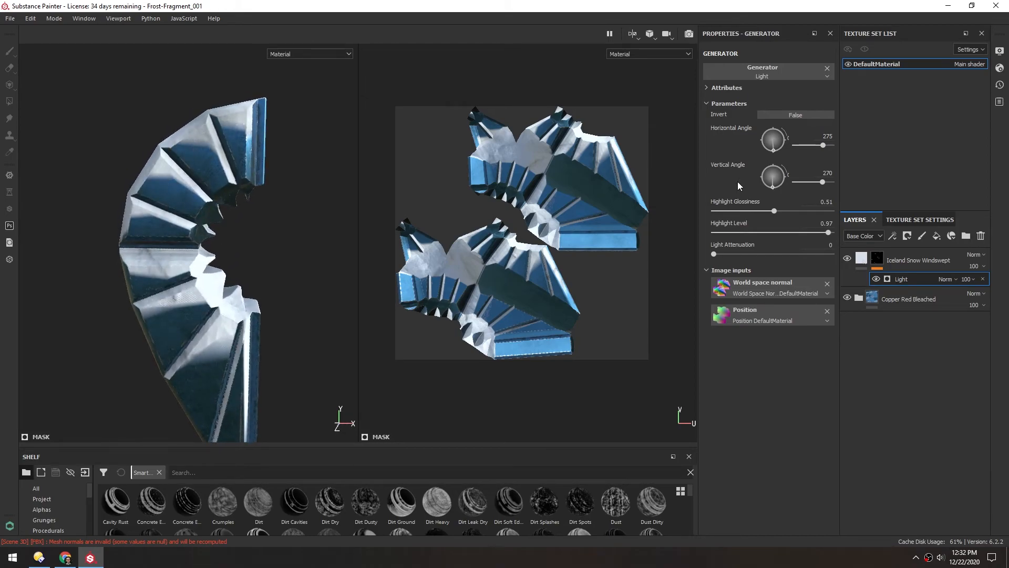
pyautogui.click(780, 210)
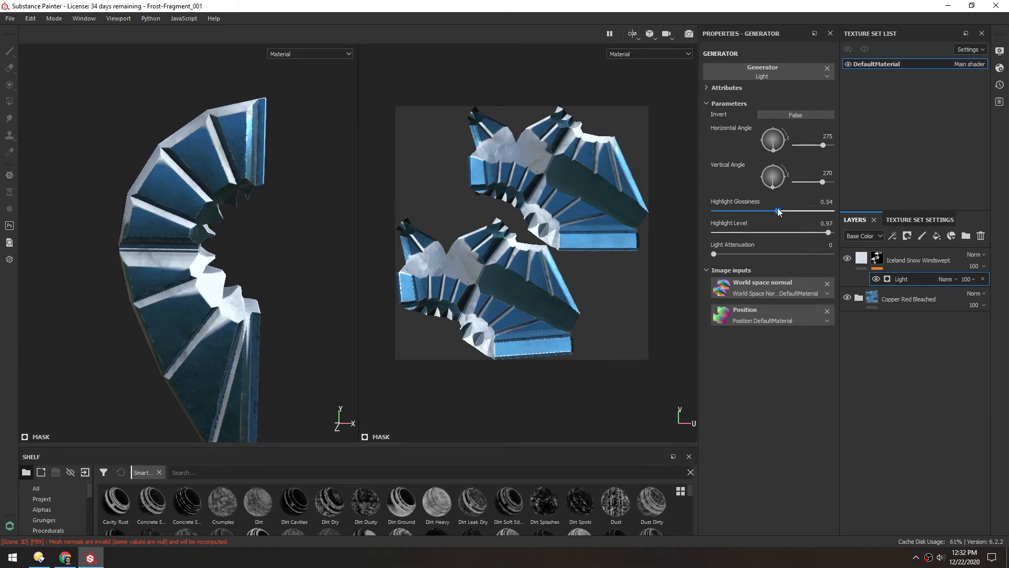
pyautogui.keyDown('alt'); pyautogui.moveTo(247, 307); pyautogui.dragTo(180, 190); pyautogui.keyUp('alt')
pyautogui.keyDown('alt'); pyautogui.moveTo(196, 250); pyautogui.dragTo(166, 275); pyautogui.keyUp('alt')
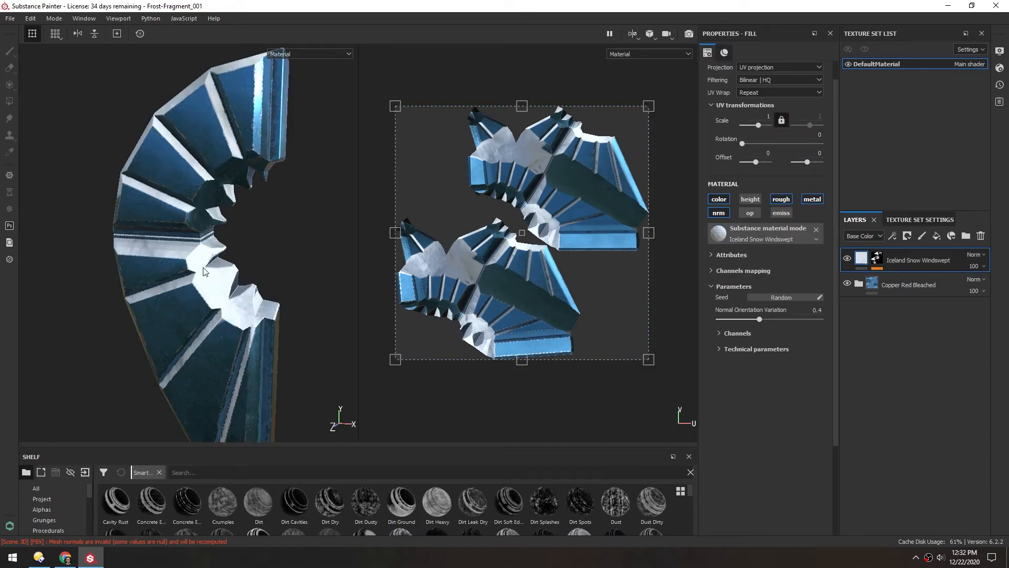
# Enable the height channel on the Iceland Snow Windswept fill and inspect the snow up close.
pyautogui.scroll(3, 205, 271)
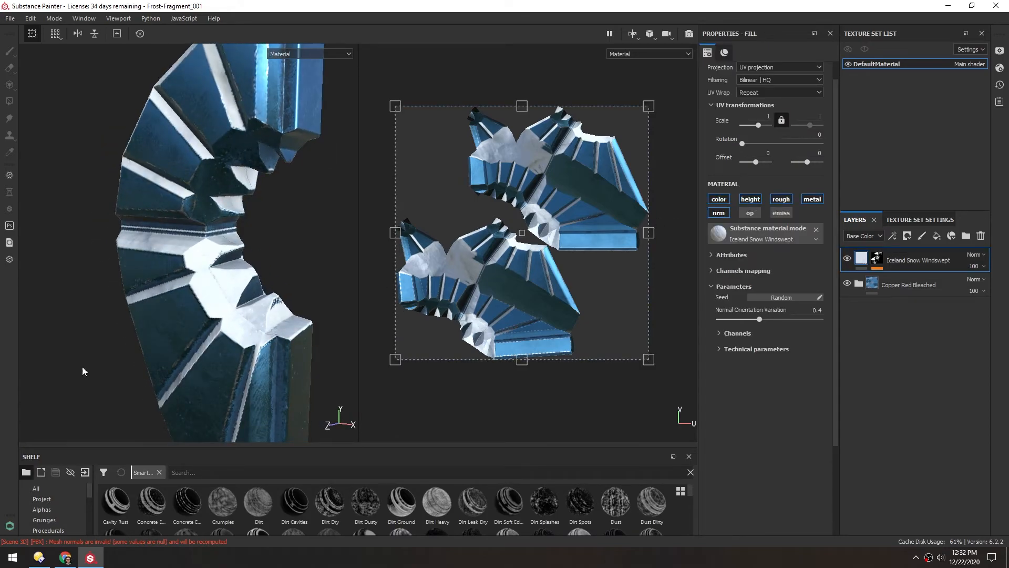
pyautogui.scroll(3, 177, 320)
pyautogui.scroll(-3, 231, 307)
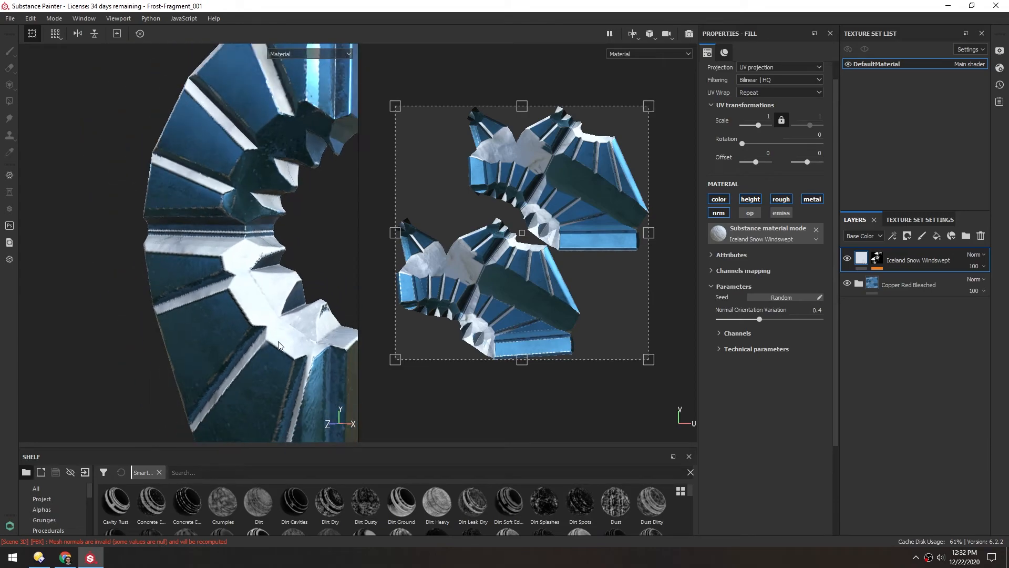
# Switch to Cinema 4D and import Frost-Fragment_001.fbx from the Exports folder with the default import settings.
pyautogui.scroll(-2, 163, 254)
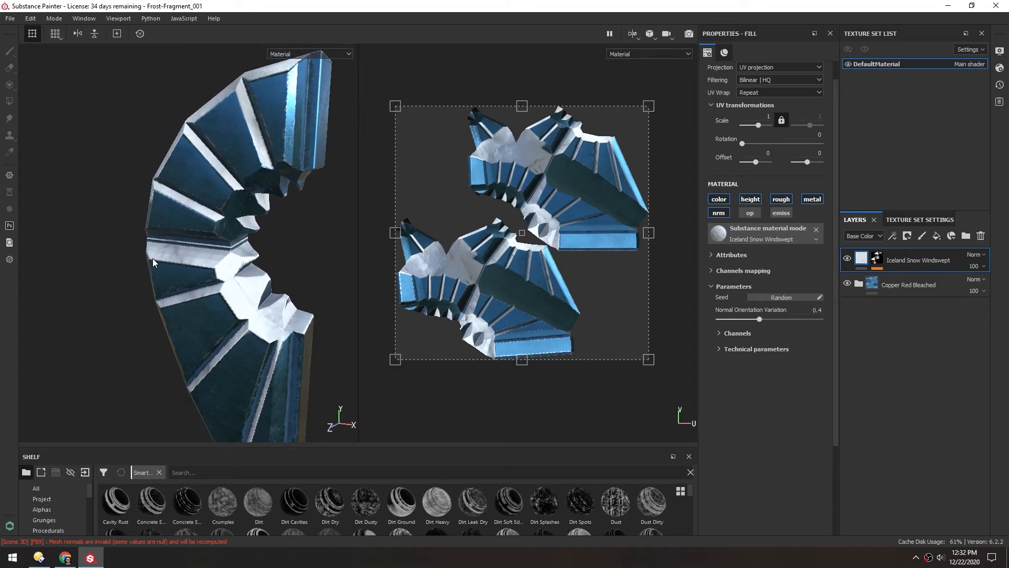
pyautogui.moveTo(204, 235)
pyautogui.keyDown('alt'); pyautogui.mouseDown()
pyautogui.moveTo(275, 147)
pyautogui.moveTo(279, 160)
pyautogui.moveTo(320, 153)
pyautogui.moveTo(239, 284)
pyautogui.moveTo(190, 274)
pyautogui.moveTo(189, 284)
pyautogui.moveTo(207, 253)
pyautogui.moveTo(213, 266)
pyautogui.moveTo(200, 264)
pyautogui.moveTo(196, 235)
pyautogui.mouseUp(); pyautogui.keyUp('alt')
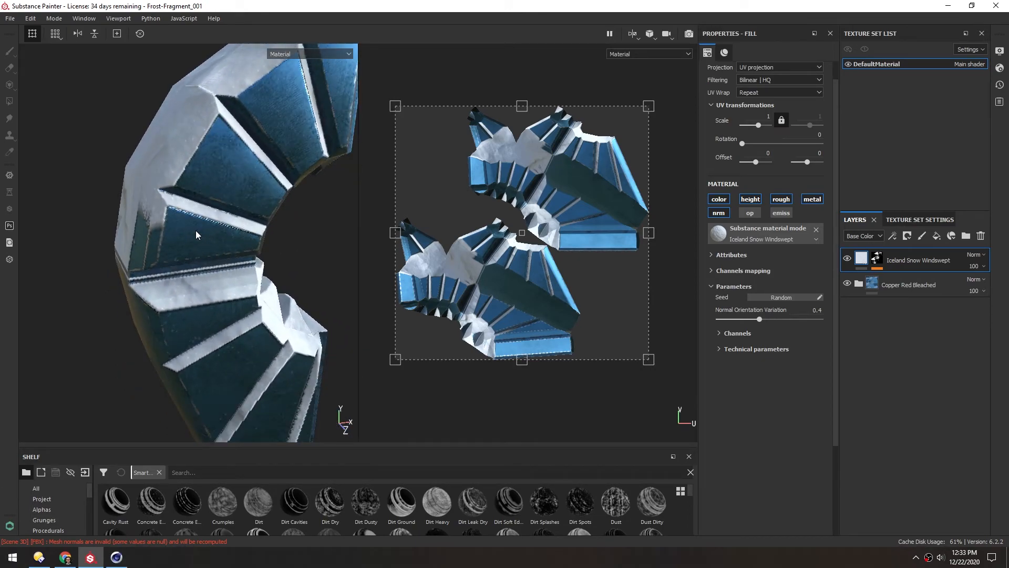
pyautogui.keyDown('alt'); pyautogui.moveTo(197, 286); pyautogui.dragTo(210, 271); pyautogui.keyUp('alt')
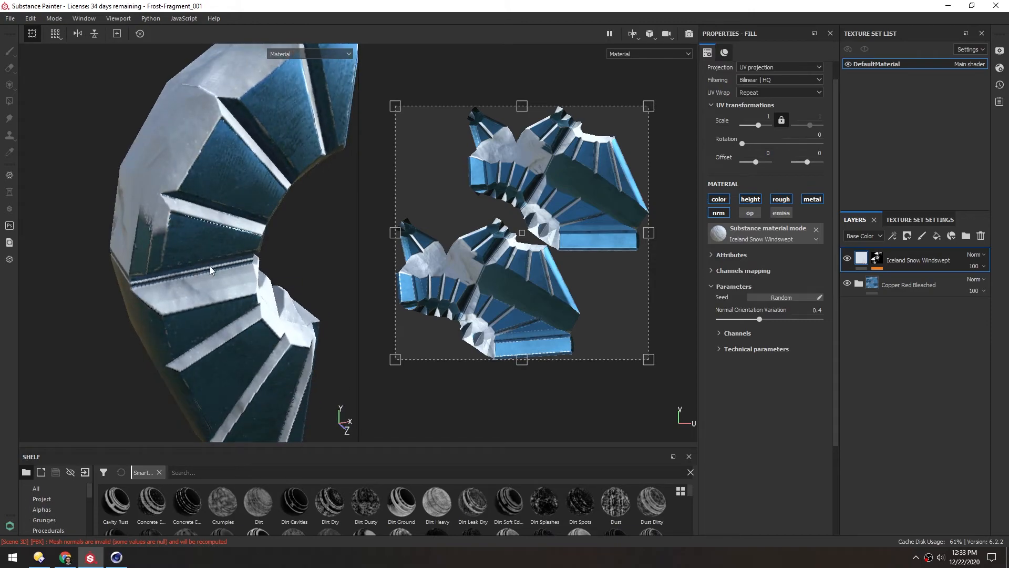
pyautogui.click(126, 559)
pyautogui.click(34, 560)
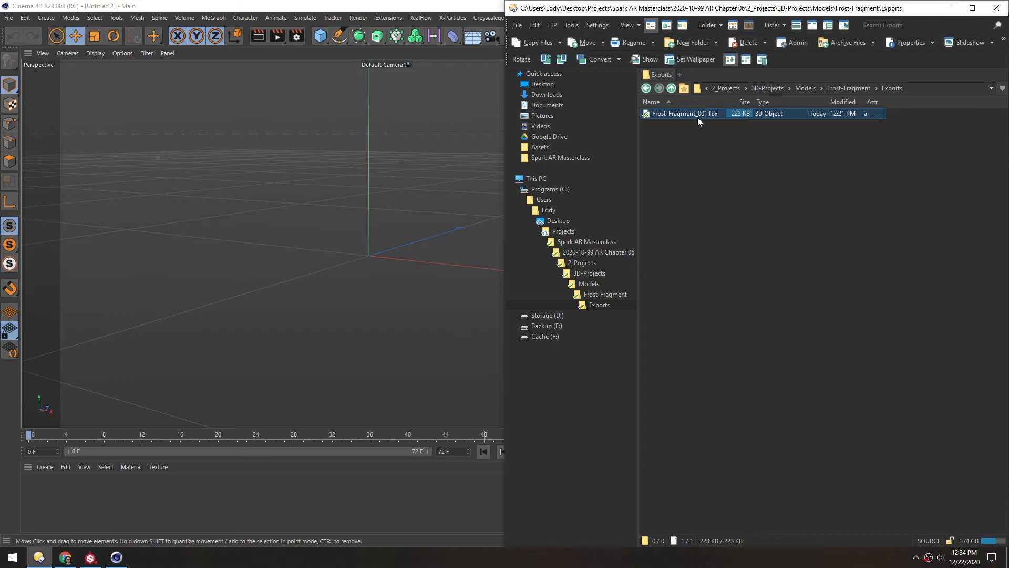
pyautogui.moveTo(671, 116); pyautogui.dragTo(286, 215)
pyautogui.click(277, 361)
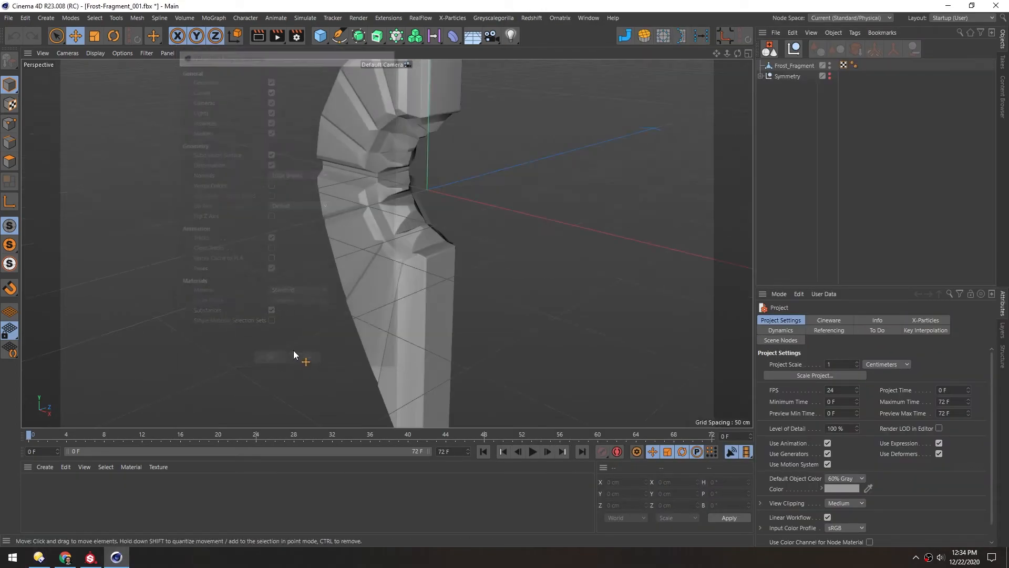
# Move the duplicate Disc mesh aside and delete it with its Symmetry parent, keeping only Frost_Fragment.
pyautogui.moveTo(372, 221)
pyautogui.keyDown('alt'); pyautogui.mouseDown()
pyautogui.moveTo(423, 208)
pyautogui.moveTo(367, 226)
pyautogui.mouseUp(); pyautogui.keyUp('alt')
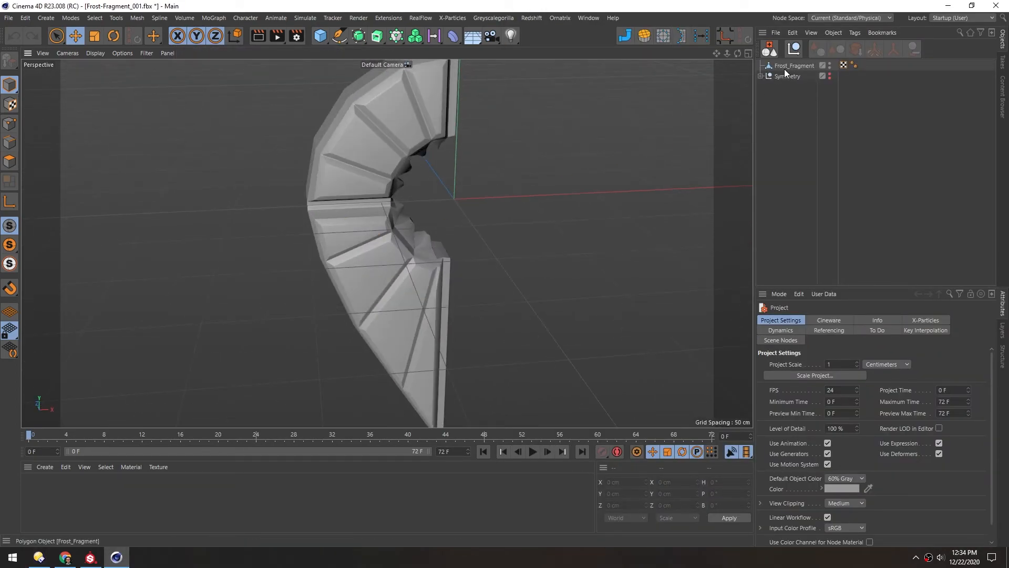
pyautogui.click(761, 76)
pyautogui.click(827, 85)
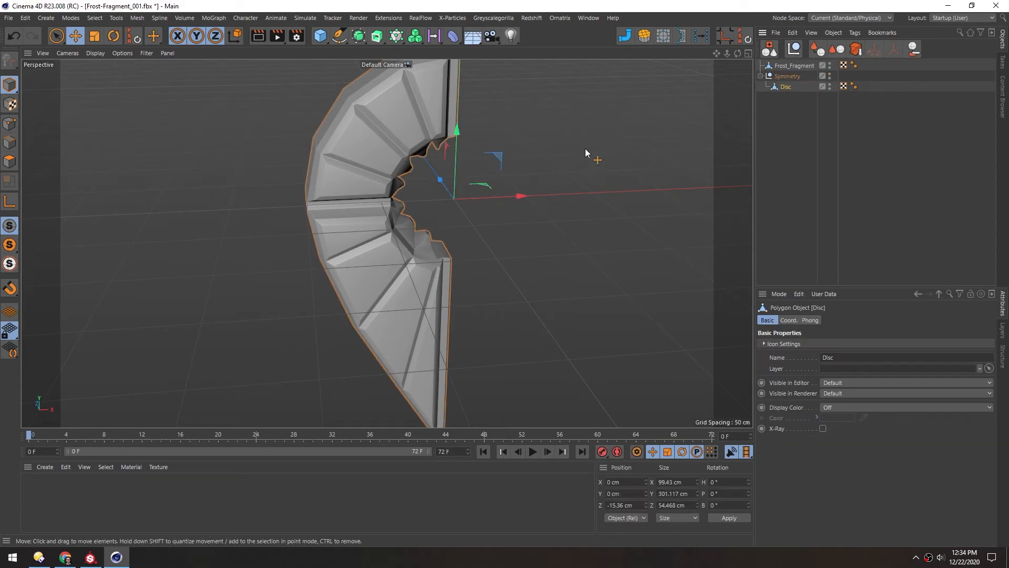
pyautogui.moveTo(513, 193); pyautogui.dragTo(666, 187)
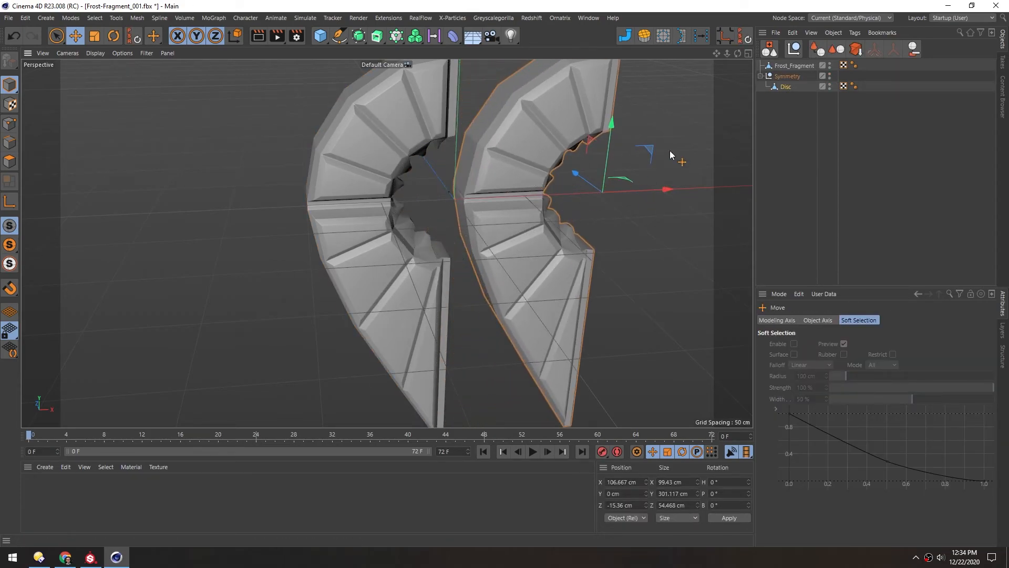
pyautogui.press('Delete')
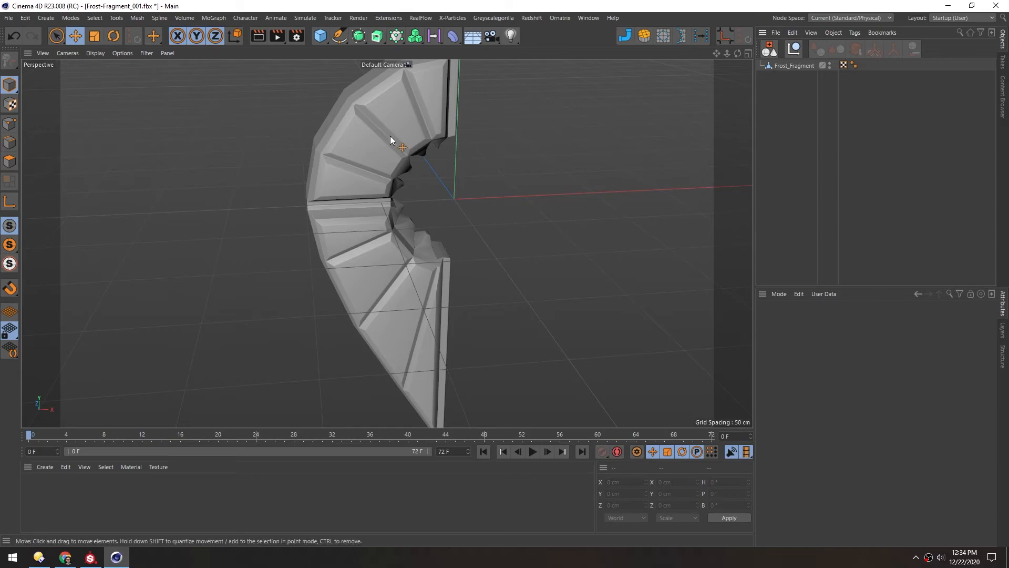
# Export the cleaned scene as Frost-Fragment_002.fbx in FBX version 7.3 (2013) format.
pyautogui.click(8, 18)
pyautogui.moveTo(106, 227)
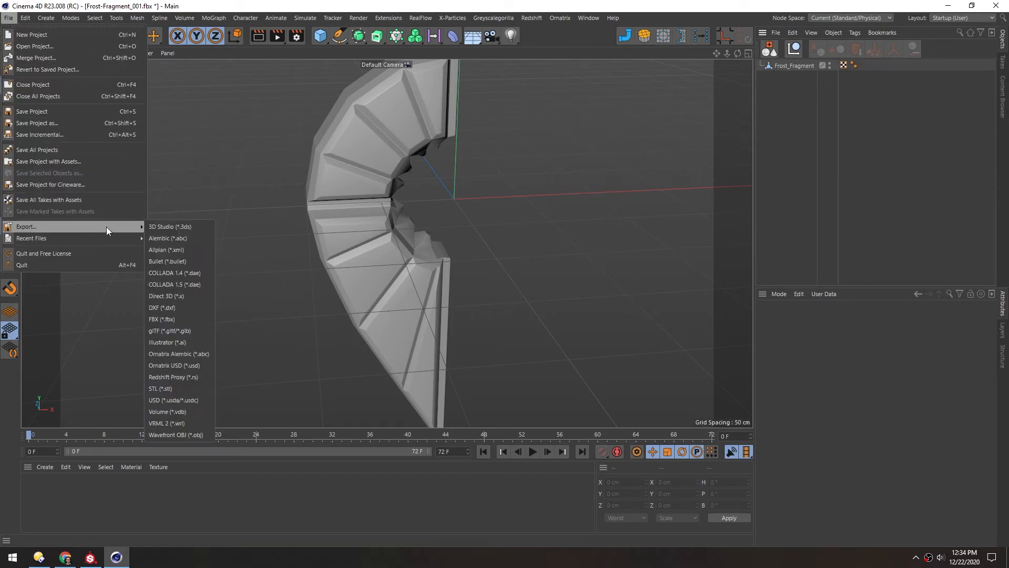
pyautogui.click(175, 317)
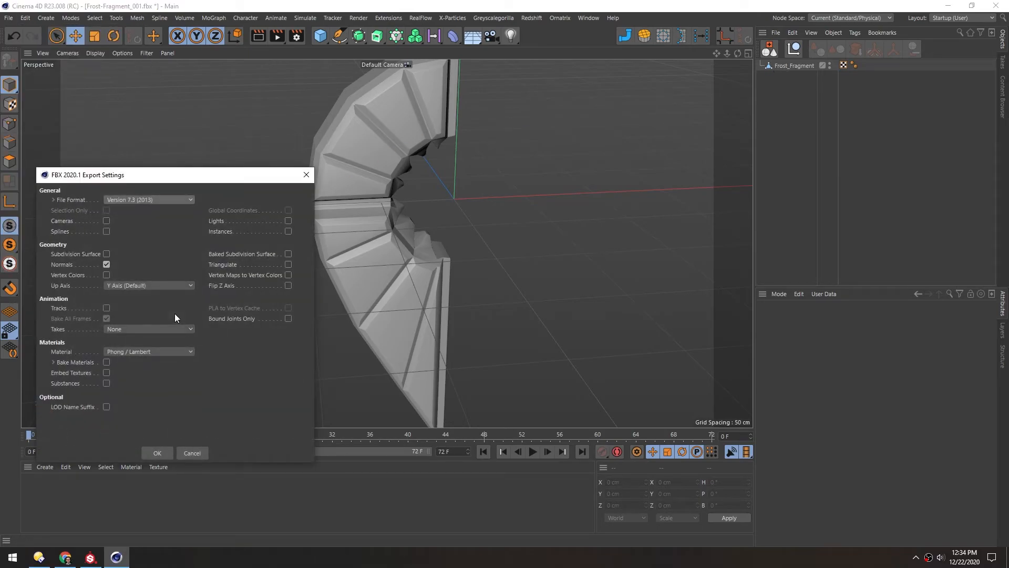
pyautogui.click(152, 455)
pyautogui.press('Return')
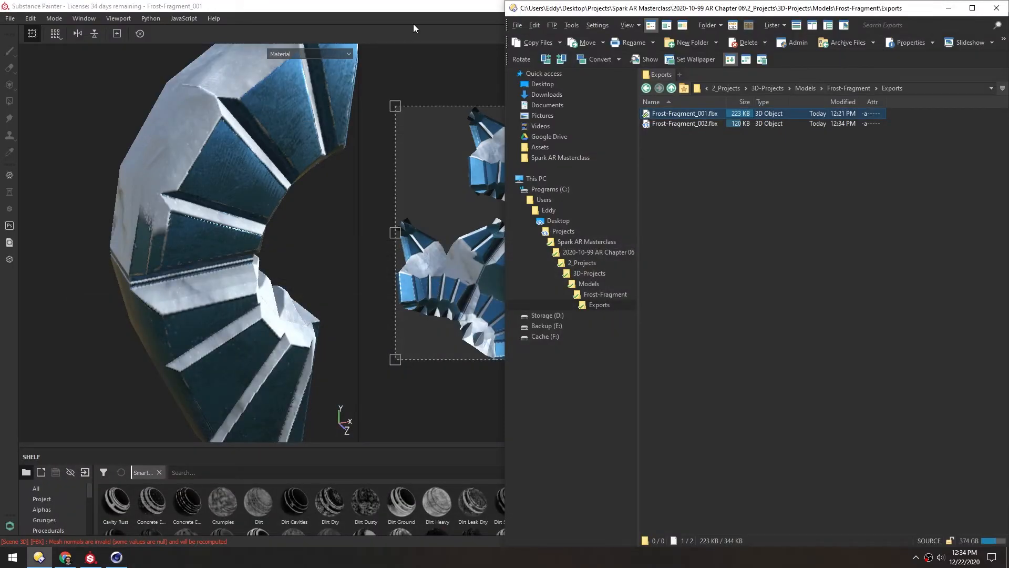
# Switch to Substance Painter and replace the project's mesh with Frost-Fragment_002.fbx.
pyautogui.moveTo(679, 123); pyautogui.dragTo(242, 228)
pyautogui.click(437, 176)
pyautogui.click(515, 368)
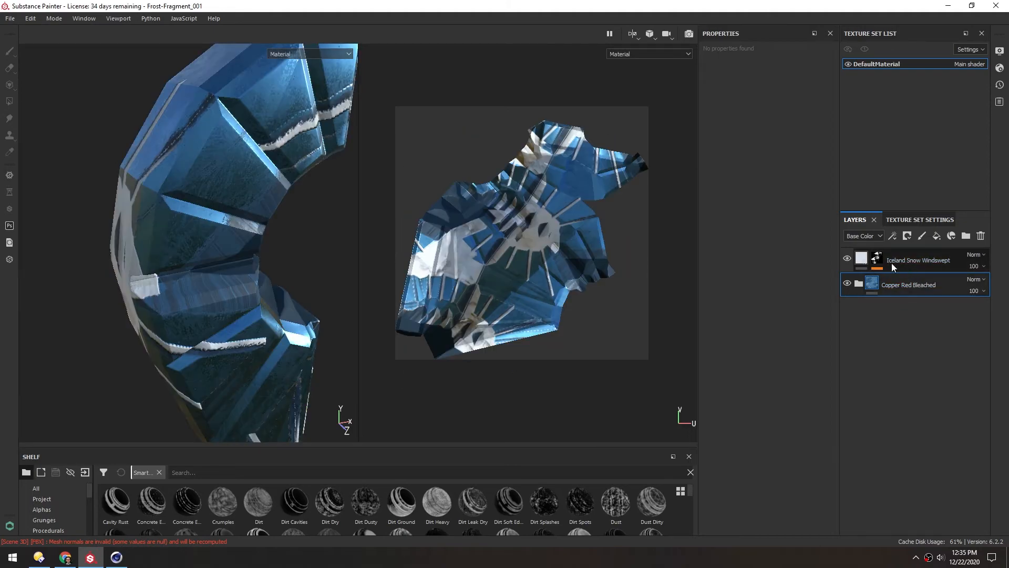
pyautogui.keyDown('alt'); pyautogui.moveTo(281, 219); pyautogui.dragTo(191, 232); pyautogui.keyUp('alt')
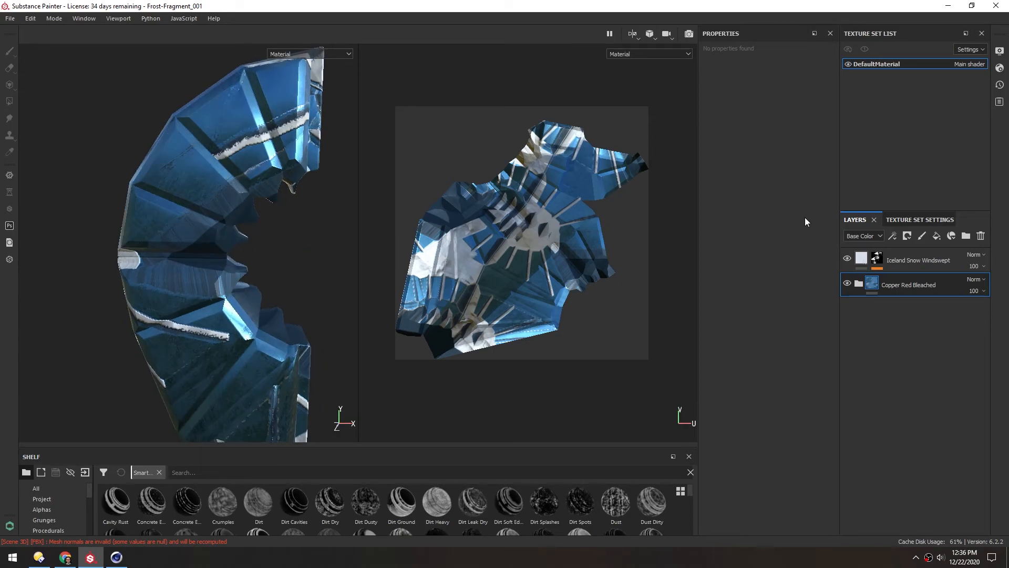
# Rebake the DefaultMaterial mesh maps: normal, world space normal, ambient occlusion, curvature, position and thickness.
pyautogui.click(925, 220)
pyautogui.scroll(-2, 959, 373)
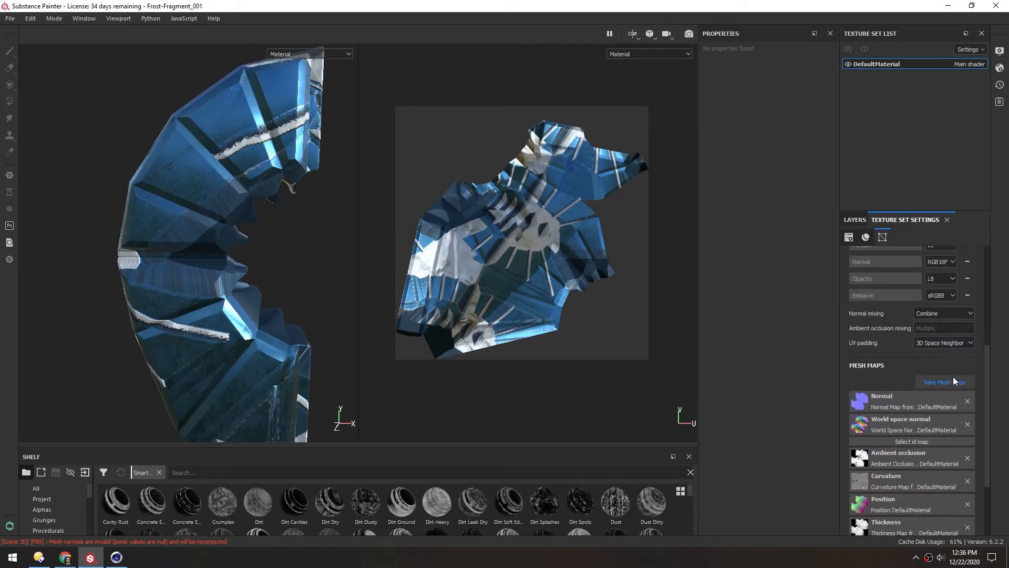
pyautogui.click(945, 382)
pyautogui.click(610, 440)
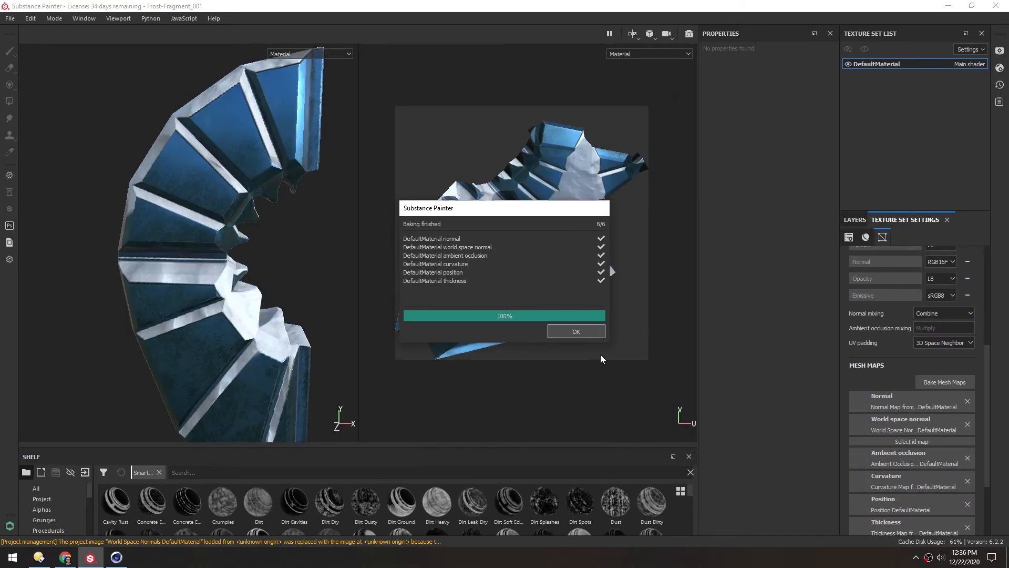
pyautogui.click(576, 333)
# Check the rebaked fragment from several sides and add a Paint effect to the Iceland Snow Windswept layer's mask.
pyautogui.keyDown('alt'); pyautogui.moveTo(196, 239); pyautogui.dragTo(229, 165); pyautogui.keyUp('alt')
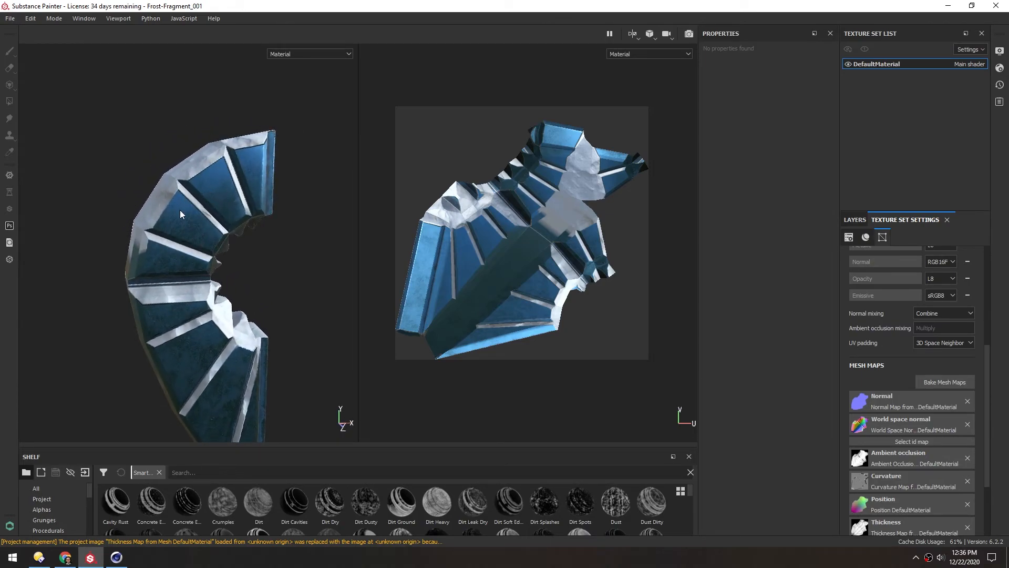
pyautogui.keyDown('alt'); pyautogui.moveTo(171, 309); pyautogui.dragTo(194, 327, button='right'); pyautogui.keyUp('alt')
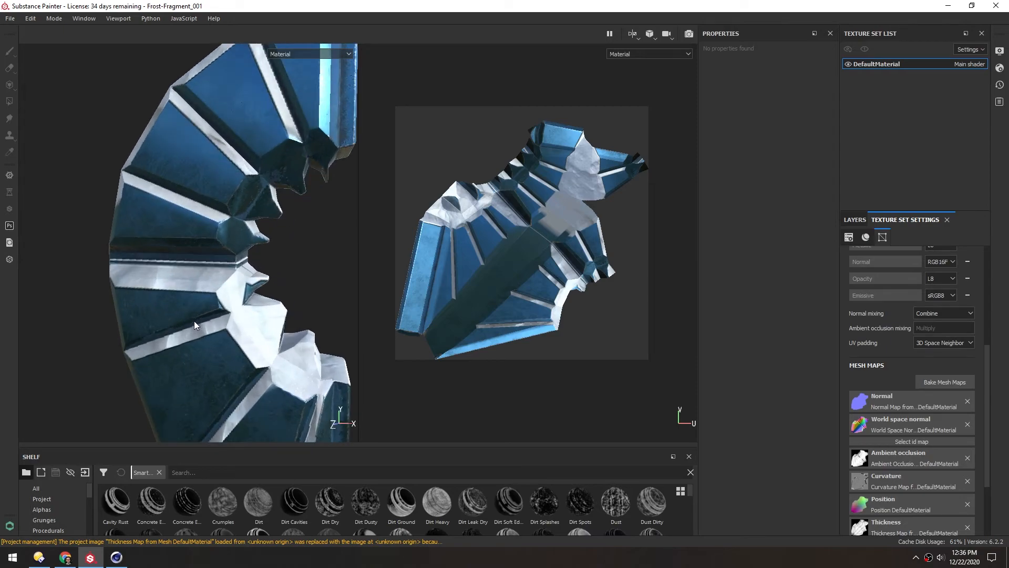
pyautogui.keyDown('alt'); pyautogui.moveTo(213, 297); pyautogui.dragTo(143, 330); pyautogui.keyUp('alt')
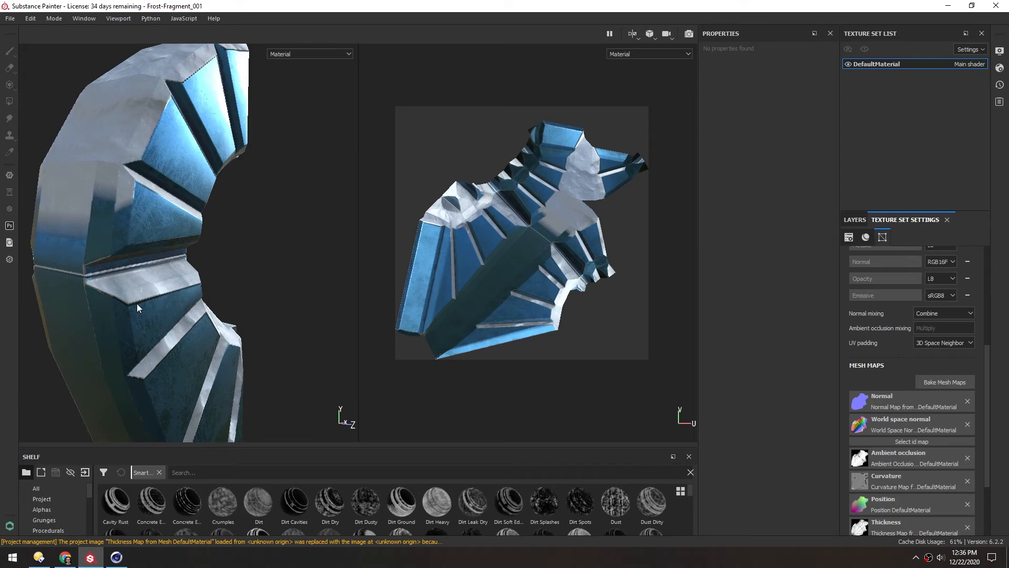
pyautogui.keyDown('alt'); pyautogui.moveTo(109, 171); pyautogui.dragTo(134, 185); pyautogui.keyUp('alt')
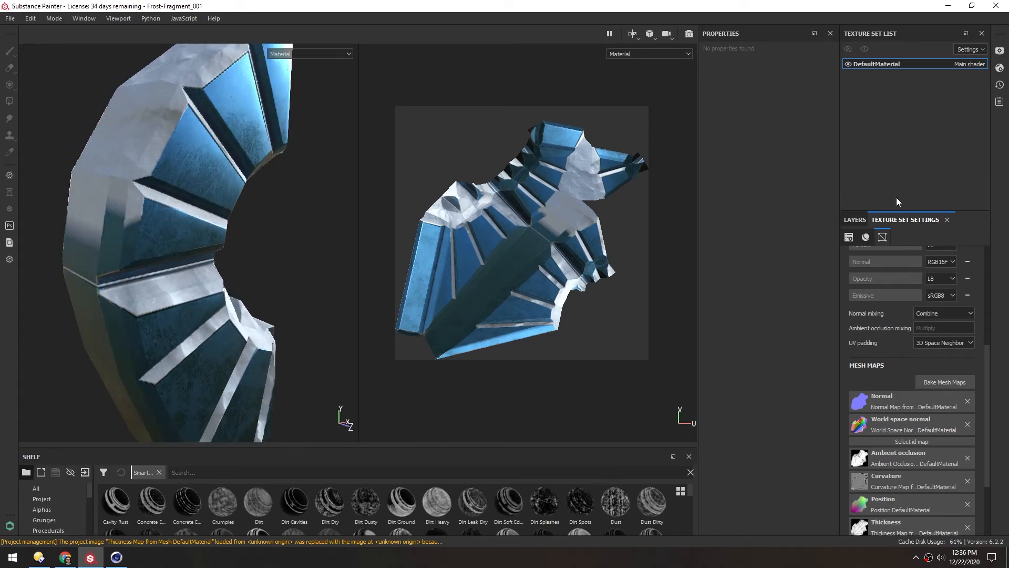
pyautogui.click(856, 220)
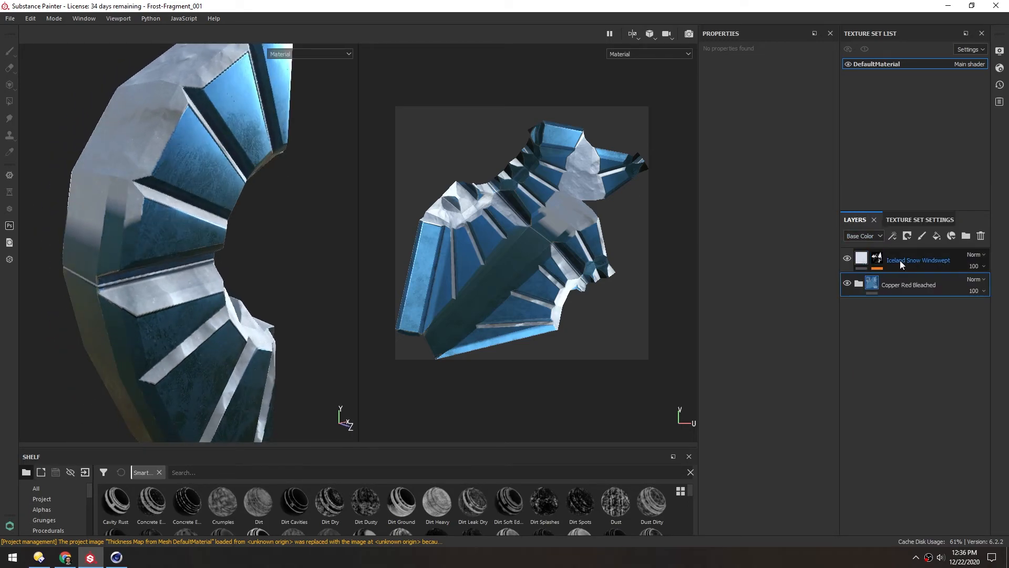
pyautogui.click(876, 261)
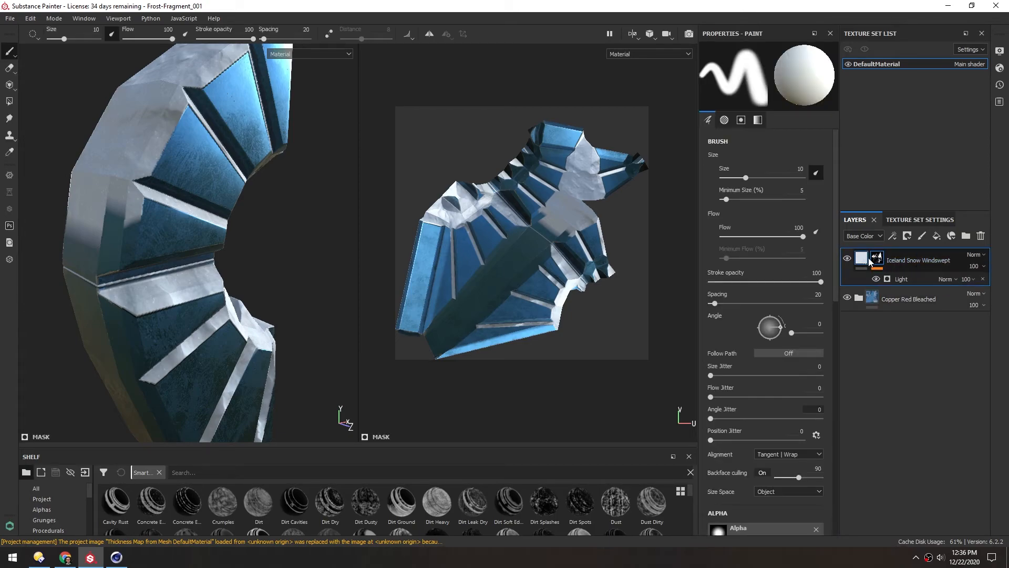
pyautogui.rightClick(876, 261)
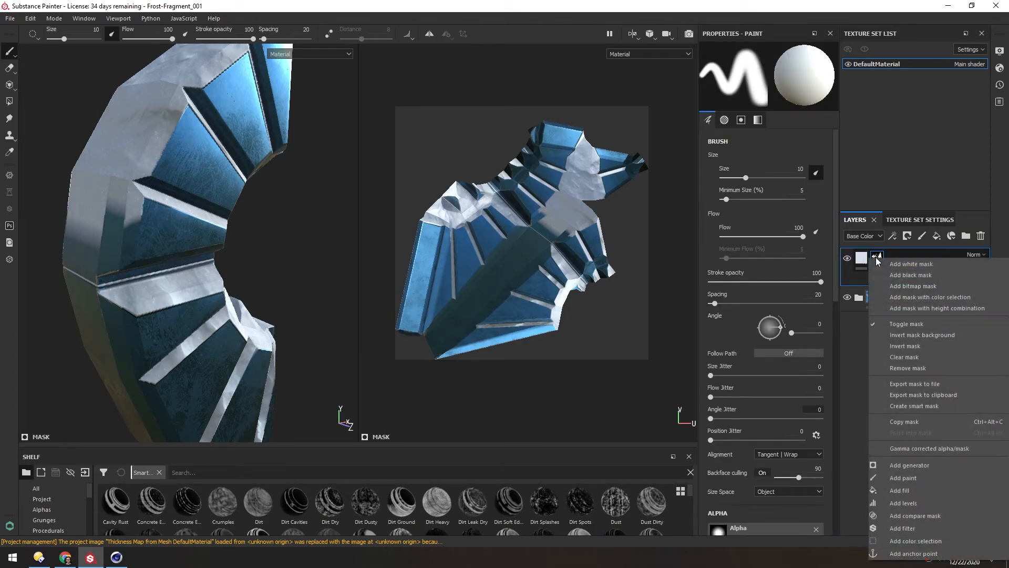
pyautogui.click(924, 475)
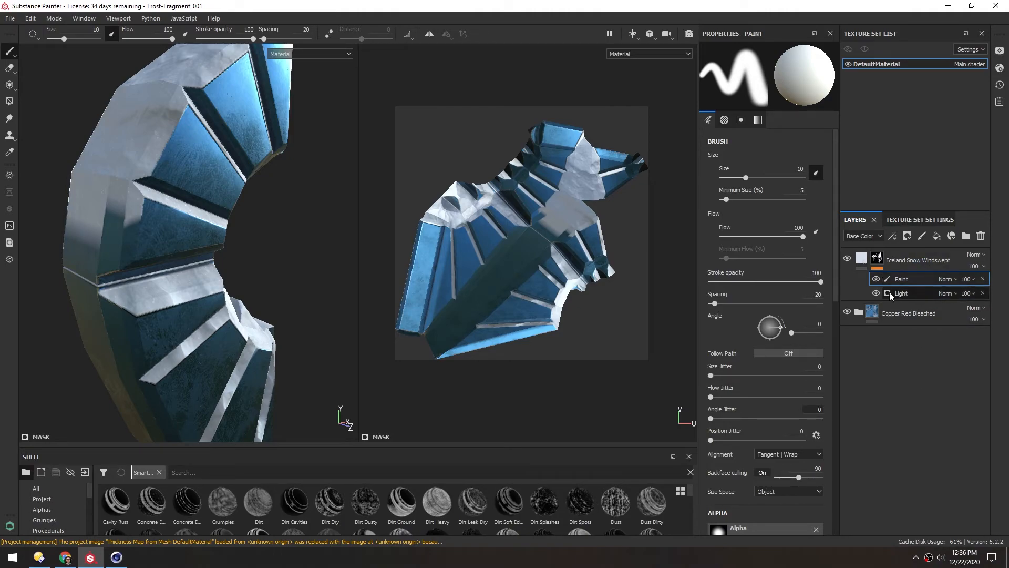
# Choose the Dirt 2 brush for the mask painting and show only the 3D view.
pyautogui.moveTo(210, 181)
pyautogui.keyDown('alt'); pyautogui.mouseDown()
pyautogui.moveTo(194, 185)
pyautogui.moveTo(221, 194)
pyautogui.moveTo(211, 184)
pyautogui.moveTo(219, 162)
pyautogui.moveTo(266, 169)
pyautogui.mouseUp(); pyautogui.keyUp('alt')
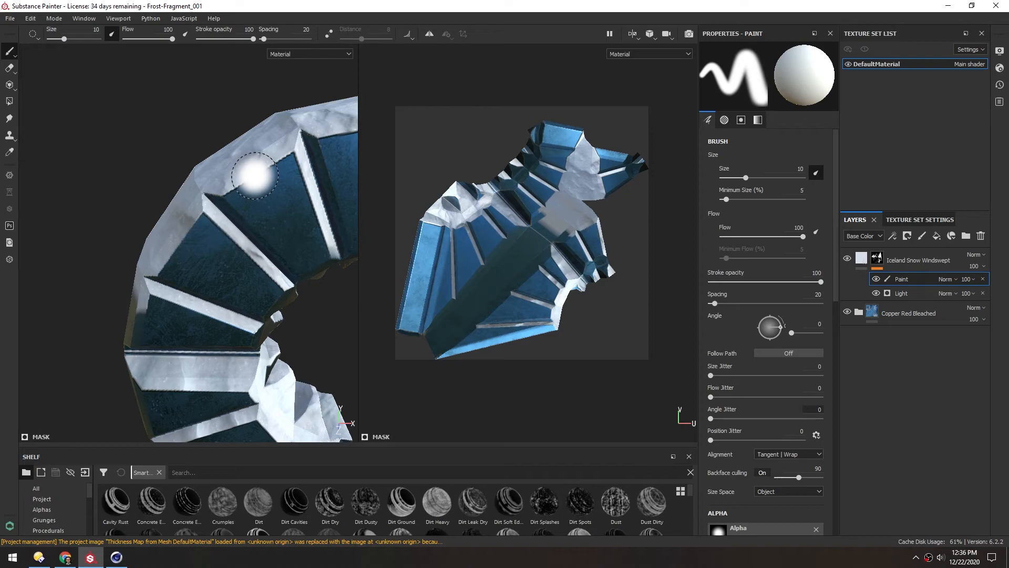
pyautogui.moveTo(89, 496); pyautogui.dragTo(90, 512)
pyautogui.click(53, 521)
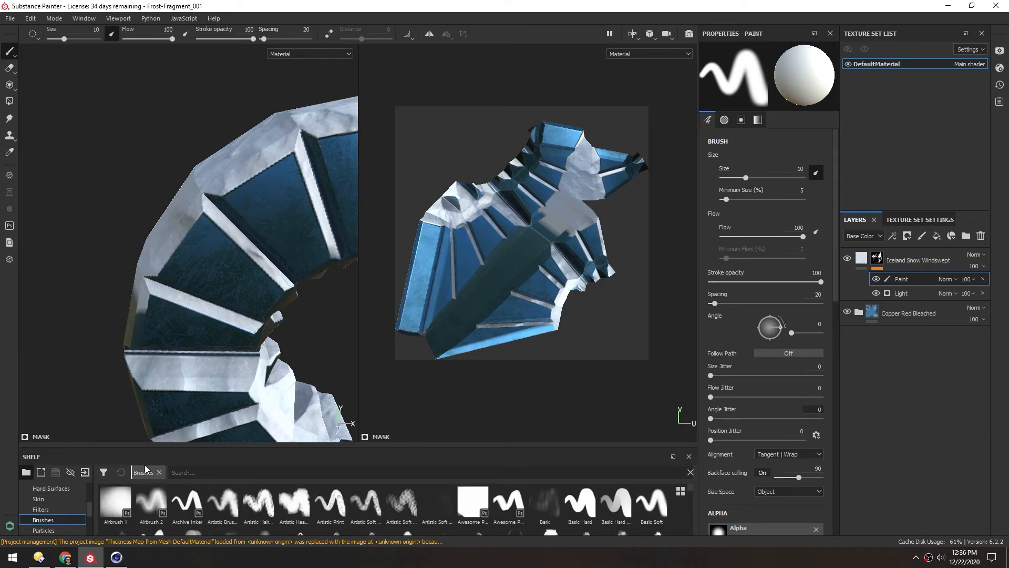
pyautogui.moveTo(139, 449); pyautogui.dragTo(140, 225)
pyautogui.click(547, 364)
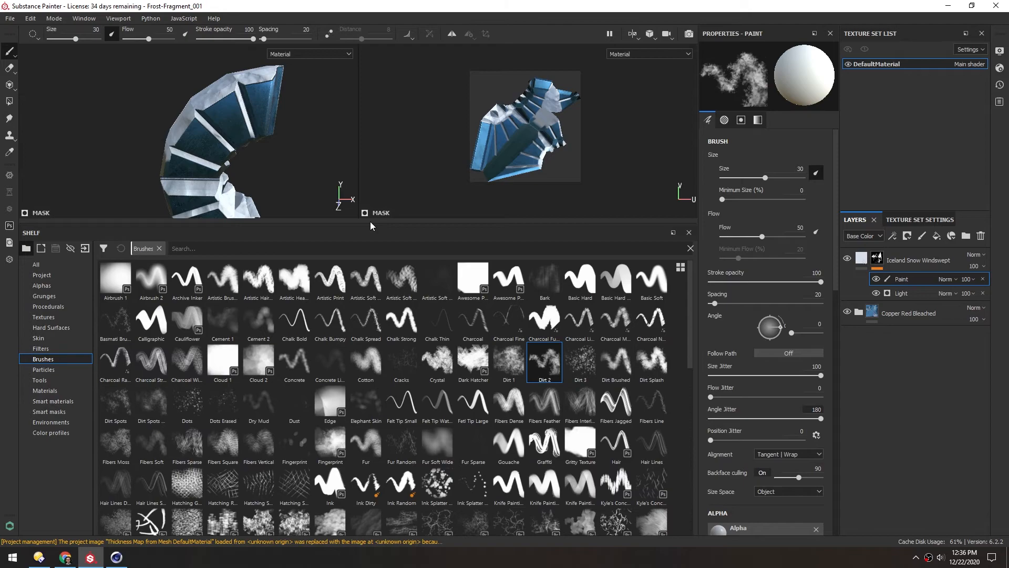
pyautogui.moveTo(371, 222); pyautogui.dragTo(370, 453)
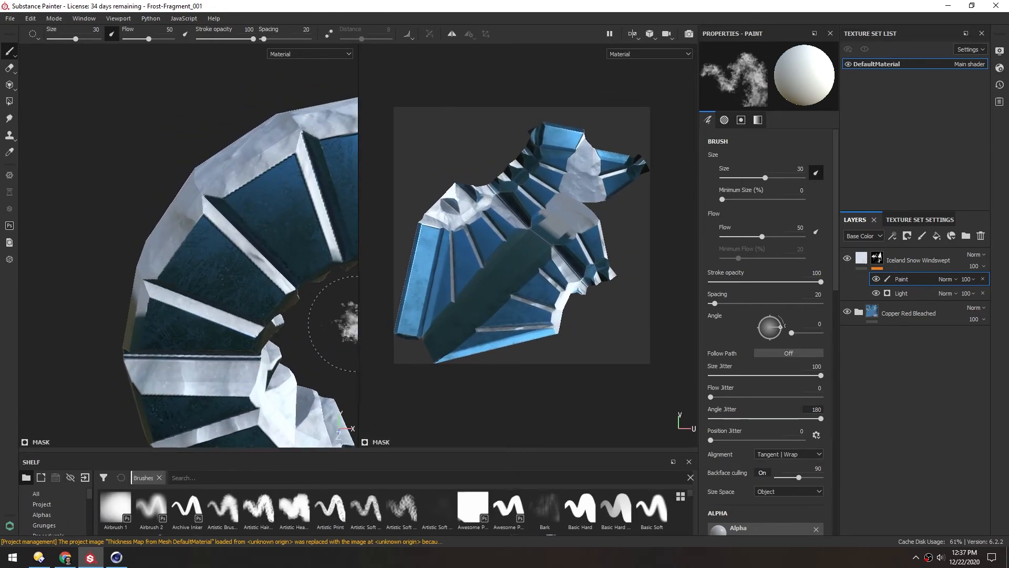
pyautogui.click(633, 35)
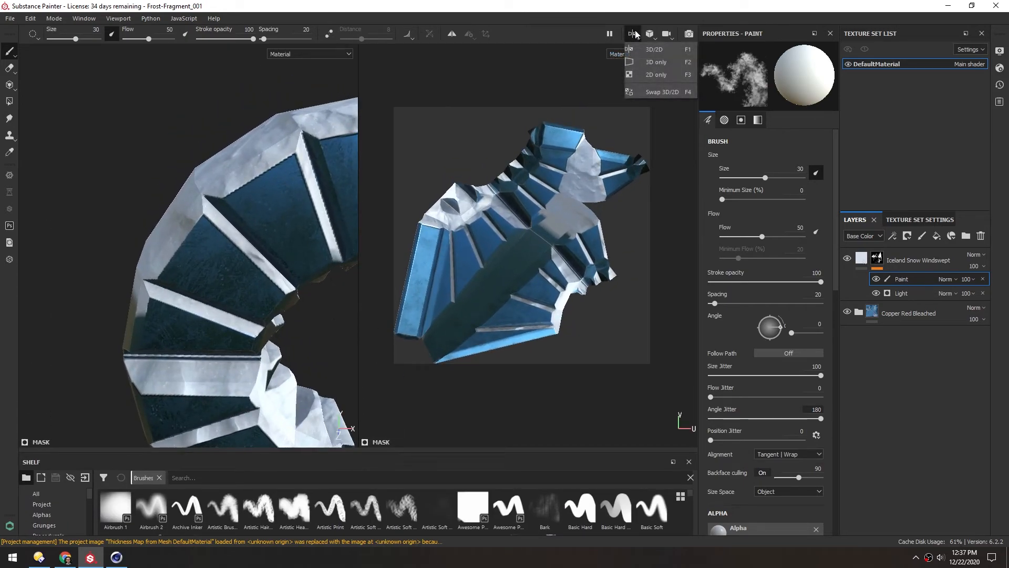
pyautogui.click(670, 62)
# Reduce the brush size to 12.1 and paint ragged snow below the fragment's upper edge.
pyautogui.keyDown('alt'); pyautogui.moveTo(449, 198); pyautogui.dragTo(390, 244, button='middle'); pyautogui.keyUp('alt')
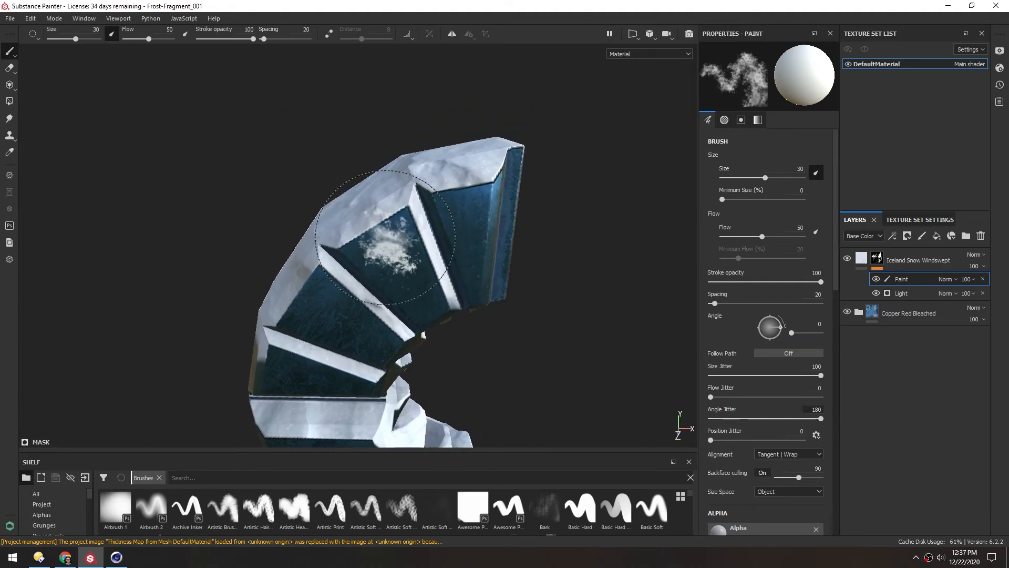
pyautogui.keyDown('alt'); pyautogui.moveTo(389, 244); pyautogui.dragTo(461, 194, button='right'); pyautogui.keyUp('alt')
pyautogui.keyDown('alt'); pyautogui.moveTo(461, 194); pyautogui.dragTo(430, 203); pyautogui.keyUp('alt')
pyautogui.keyDown('ctrl'); pyautogui.moveTo(420, 213); pyautogui.dragTo(370, 213, button='right'); pyautogui.keyUp('ctrl')
pyautogui.keyDown('alt'); pyautogui.moveTo(416, 204); pyautogui.dragTo(518, 171); pyautogui.keyUp('alt')
pyautogui.moveTo(517, 171)
pyautogui.keyDown('alt'); pyautogui.mouseDown()
pyautogui.moveTo(481, 163)
pyautogui.moveTo(408, 197)
pyautogui.mouseUp(); pyautogui.keyUp('alt')
pyautogui.scroll(1, 409, 210)
pyautogui.moveTo(409, 213)
pyautogui.mouseDown()
pyautogui.moveTo(413, 228)
pyautogui.moveTo(415, 200)
pyautogui.moveTo(508, 217)
pyautogui.moveTo(470, 213)
pyautogui.mouseUp()
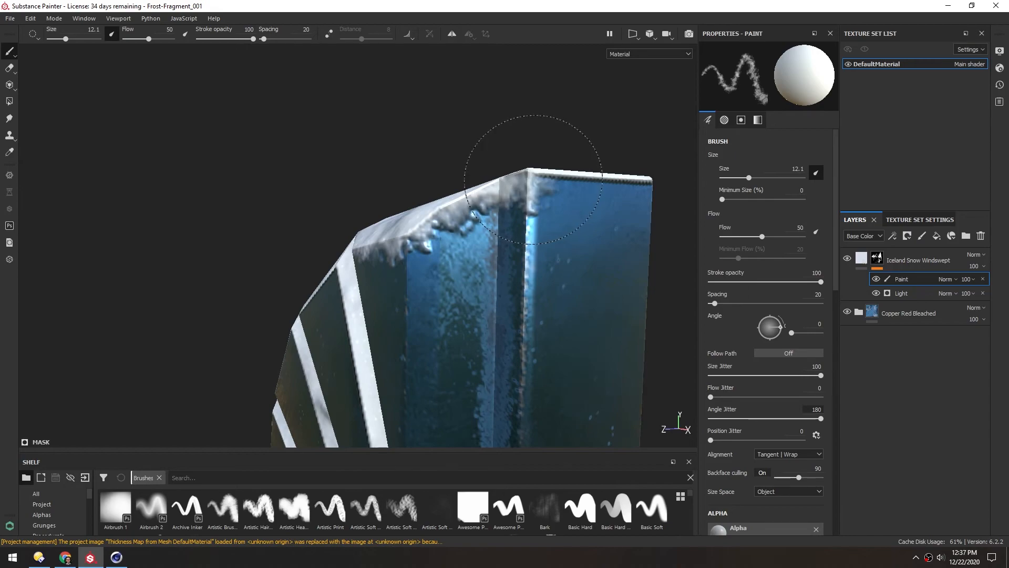
# Paint snow spilling from the outer rim onto the side panels, turning the environment light to check it.
pyautogui.moveTo(547, 174)
pyautogui.keyDown('alt'); pyautogui.mouseDown()
pyautogui.moveTo(468, 239)
pyautogui.moveTo(430, 221)
pyautogui.moveTo(473, 282)
pyautogui.moveTo(524, 317)
pyautogui.moveTo(402, 185)
pyautogui.moveTo(420, 130)
pyautogui.mouseUp(); pyautogui.keyUp('alt')
pyautogui.keyDown('alt'); pyautogui.moveTo(415, 189); pyautogui.dragTo(517, 237); pyautogui.keyUp('alt')
pyautogui.keyDown('alt'); pyautogui.moveTo(379, 272); pyautogui.dragTo(464, 289); pyautogui.keyUp('alt')
pyautogui.scroll(3, 402, 233)
pyautogui.keyDown('alt'); pyautogui.moveTo(323, 228); pyautogui.dragTo(384, 218, button='middle'); pyautogui.keyUp('alt')
pyautogui.moveTo(368, 231)
pyautogui.keyDown('shift'); pyautogui.mouseDown(button='right')
pyautogui.moveTo(207, 277)
pyautogui.moveTo(236, 273)
pyautogui.mouseUp(button='right'); pyautogui.keyUp('shift')
pyautogui.keyDown('alt'); pyautogui.moveTo(413, 223); pyautogui.dragTo(396, 223); pyautogui.keyUp('alt')
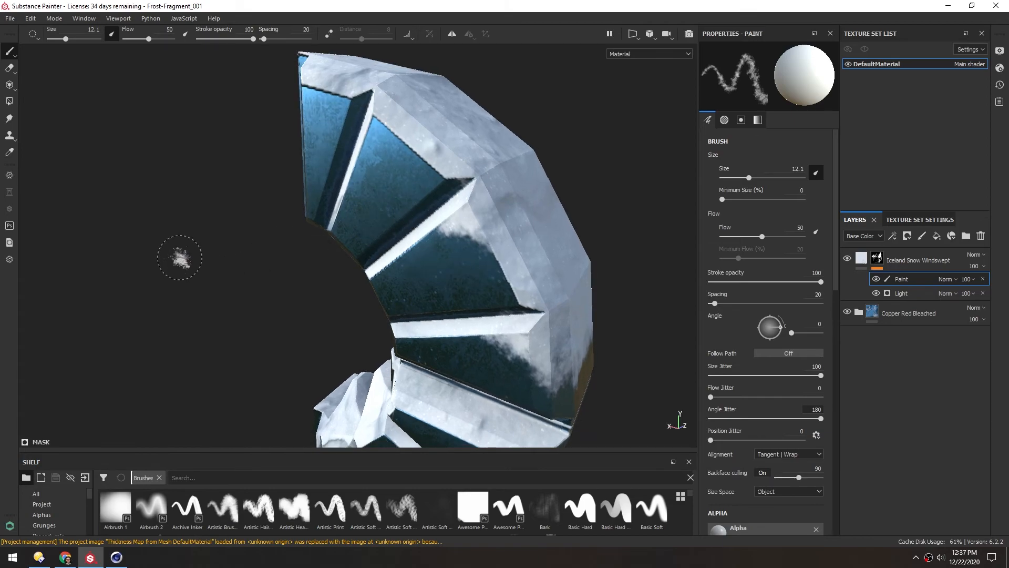
# Add more snow dabs along the rim and ribs of the fragment's upper half.
pyautogui.moveTo(135, 247)
pyautogui.keyDown('shift'); pyautogui.mouseDown(button='right')
pyautogui.moveTo(265, 240)
pyautogui.moveTo(221, 240)
pyautogui.moveTo(237, 242)
pyautogui.mouseUp(button='right'); pyautogui.keyUp('shift')
pyautogui.keyDown('alt'); pyautogui.moveTo(420, 210); pyautogui.dragTo(402, 226); pyautogui.keyUp('alt')
pyautogui.moveTo(439, 226)
pyautogui.mouseDown()
pyautogui.moveTo(451, 214)
pyautogui.moveTo(426, 206)
pyautogui.mouseUp()
pyautogui.click(405, 245)
pyautogui.moveTo(415, 226)
pyautogui.keyDown('alt'); pyautogui.mouseDown()
pyautogui.moveTo(406, 240)
pyautogui.moveTo(468, 250)
pyautogui.mouseUp(); pyautogui.keyUp('alt')
pyautogui.keyDown('alt'); pyautogui.moveTo(363, 252); pyautogui.dragTo(474, 263); pyautogui.keyUp('alt')
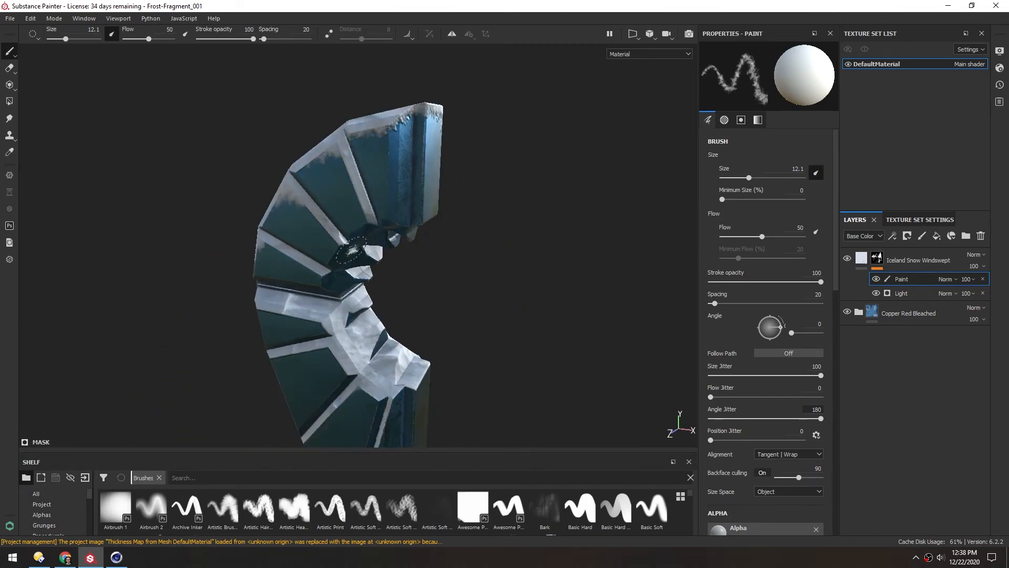
# Paint ragged snow beneath the middle ledge and around the ribs of the fragment's lower half.
pyautogui.keyDown('alt'); pyautogui.moveTo(358, 358); pyautogui.dragTo(410, 294, button='middle'); pyautogui.keyUp('alt')
pyautogui.scroll(3, 410, 294)
pyautogui.moveTo(410, 294)
pyautogui.keyDown('alt'); pyautogui.mouseDown()
pyautogui.moveTo(500, 266)
pyautogui.moveTo(449, 290)
pyautogui.moveTo(518, 283)
pyautogui.mouseUp(); pyautogui.keyUp('alt')
pyautogui.keyDown('alt'); pyautogui.moveTo(252, 129); pyautogui.dragTo(369, 247, button='middle'); pyautogui.keyUp('alt')
pyautogui.scroll(-3, 368, 247)
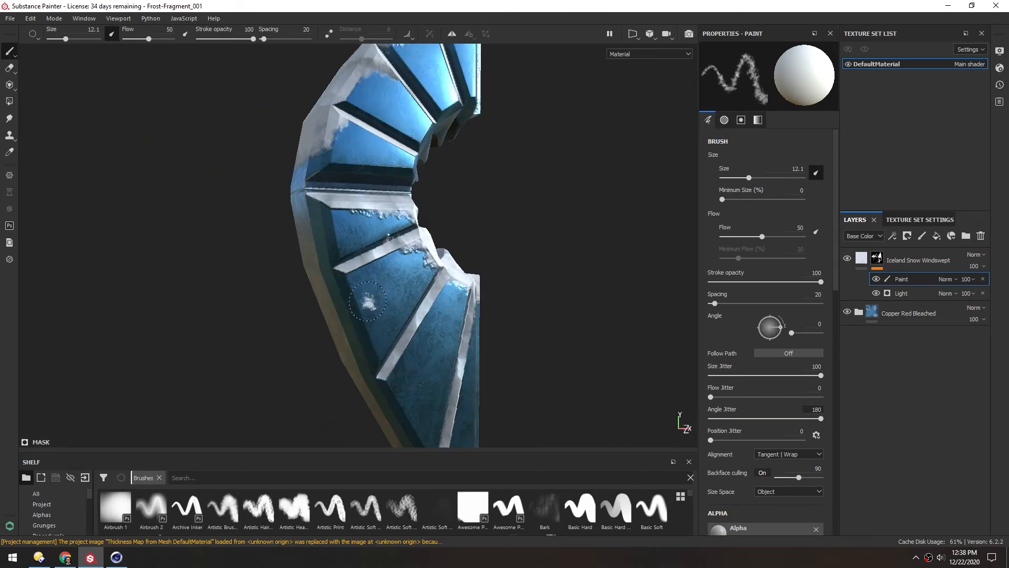
# Examine the painted snow on the fragment's faces and inner side under different environment light directions.
pyautogui.keyDown('alt'); pyautogui.moveTo(407, 286); pyautogui.dragTo(500, 285, button='right'); pyautogui.keyUp('alt')
pyautogui.moveTo(500, 286)
pyautogui.keyDown('alt'); pyautogui.mouseDown()
pyautogui.moveTo(388, 248)
pyautogui.moveTo(460, 226)
pyautogui.moveTo(531, 253)
pyautogui.moveTo(573, 247)
pyautogui.mouseUp(); pyautogui.keyUp('alt')
pyautogui.moveTo(573, 247)
pyautogui.keyDown('alt'); pyautogui.mouseDown(button='right')
pyautogui.moveTo(396, 210)
pyautogui.moveTo(368, 179)
pyautogui.mouseUp(button='right'); pyautogui.keyUp('alt')
pyautogui.keyDown('alt'); pyautogui.moveTo(368, 179); pyautogui.dragTo(396, 258, button='middle'); pyautogui.keyUp('alt')
pyautogui.keyDown('alt'); pyautogui.moveTo(396, 258); pyautogui.dragTo(447, 279, button='right'); pyautogui.keyUp('alt')
pyautogui.moveTo(447, 279)
pyautogui.keyDown('alt'); pyautogui.mouseDown()
pyautogui.moveTo(505, 315)
pyautogui.moveTo(594, 294)
pyautogui.mouseUp(); pyautogui.keyUp('alt')
pyautogui.keyDown('alt'); pyautogui.moveTo(371, 374); pyautogui.dragTo(394, 278, button='middle'); pyautogui.keyUp('alt')
pyautogui.keyDown('alt'); pyautogui.moveTo(336, 289); pyautogui.dragTo(405, 247, button='middle'); pyautogui.keyUp('alt')
pyautogui.keyDown('shift'); pyautogui.moveTo(389, 250); pyautogui.dragTo(142, 221, button='right'); pyautogui.keyUp('shift')
pyautogui.keyDown('alt'); pyautogui.moveTo(368, 226); pyautogui.dragTo(464, 243, button='right'); pyautogui.keyUp('alt')
pyautogui.keyDown('alt'); pyautogui.moveTo(465, 243); pyautogui.dragTo(589, 263); pyautogui.keyUp('alt')
pyautogui.keyDown('shift'); pyautogui.moveTo(463, 265); pyautogui.dragTo(63, 273, button='right'); pyautogui.keyUp('shift')
pyautogui.keyDown('alt'); pyautogui.moveTo(431, 231); pyautogui.dragTo(340, 201, button='right'); pyautogui.keyUp('alt')
pyautogui.moveTo(339, 201)
pyautogui.keyDown('alt'); pyautogui.mouseDown()
pyautogui.moveTo(365, 279)
pyautogui.moveTo(459, 311)
pyautogui.moveTo(402, 286)
pyautogui.moveTo(388, 254)
pyautogui.moveTo(414, 231)
pyautogui.mouseUp(); pyautogui.keyUp('alt')
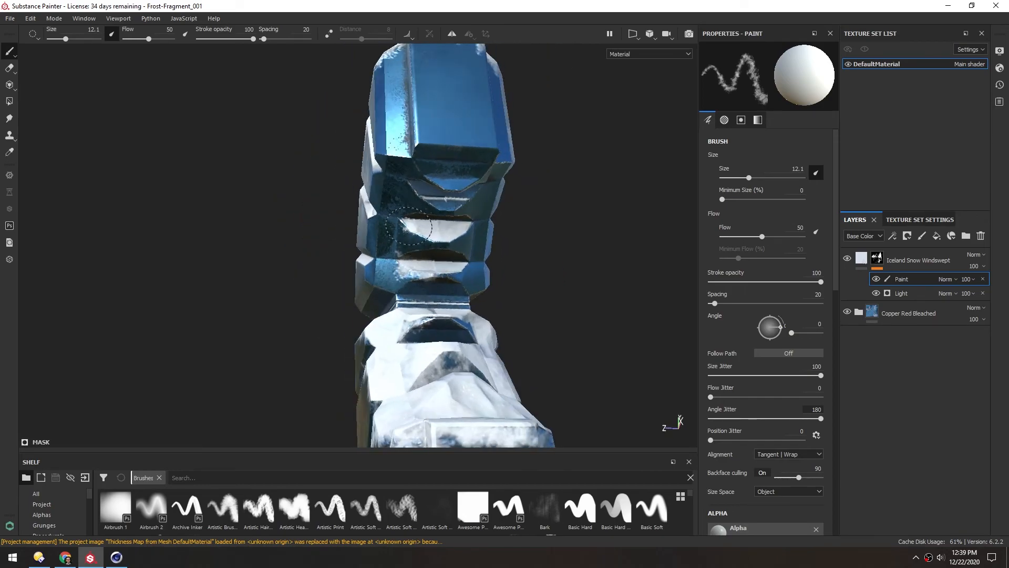
# Switch the projection of the Iceland Snow Windswept fill layer to Tri-planar projection.
pyautogui.moveTo(835, 265)
pyautogui.mouseDown()
pyautogui.moveTo(841, 393)
pyautogui.moveTo(838, 284)
pyautogui.mouseUp()
pyautogui.click(862, 258)
pyautogui.moveTo(574, 255)
pyautogui.keyDown('alt'); pyautogui.mouseDown()
pyautogui.moveTo(570, 202)
pyautogui.moveTo(565, 223)
pyautogui.mouseUp(); pyautogui.keyUp('alt')
pyautogui.click(769, 319)
pyautogui.keyDown('alt'); pyautogui.moveTo(526, 263); pyautogui.dragTo(453, 276); pyautogui.keyUp('alt')
pyautogui.keyDown('alt'); pyautogui.moveTo(333, 268); pyautogui.dragTo(397, 313, button='right'); pyautogui.keyUp('alt')
pyautogui.keyDown('alt'); pyautogui.moveTo(397, 313); pyautogui.dragTo(337, 326); pyautogui.keyUp('alt')
pyautogui.keyDown('alt'); pyautogui.moveTo(336, 326); pyautogui.dragTo(439, 349, button='middle'); pyautogui.keyUp('alt')
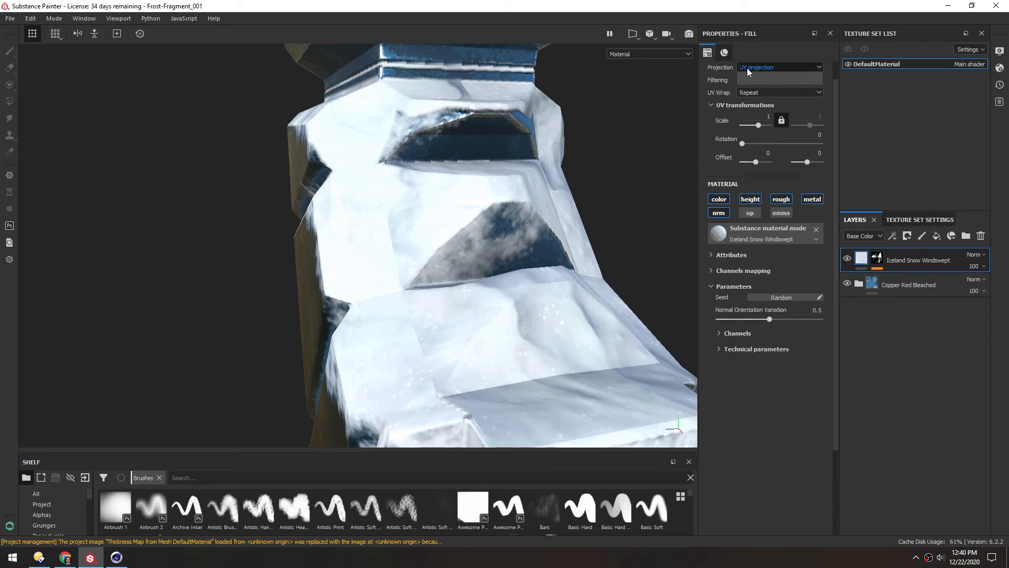
pyautogui.click(754, 90)
# Examine the snow texture's seams and coverage across the fragment's jagged inner ledges and ribs.
pyautogui.keyDown('alt'); pyautogui.moveTo(389, 351); pyautogui.dragTo(459, 320); pyautogui.keyUp('alt')
pyautogui.keyDown('alt'); pyautogui.moveTo(405, 349); pyautogui.dragTo(255, 376, button='right'); pyautogui.keyUp('alt')
pyautogui.keyDown('alt'); pyautogui.moveTo(255, 376); pyautogui.dragTo(248, 246); pyautogui.keyUp('alt')
pyautogui.keyDown('alt'); pyautogui.moveTo(382, 255); pyautogui.dragTo(478, 258); pyautogui.keyUp('alt')
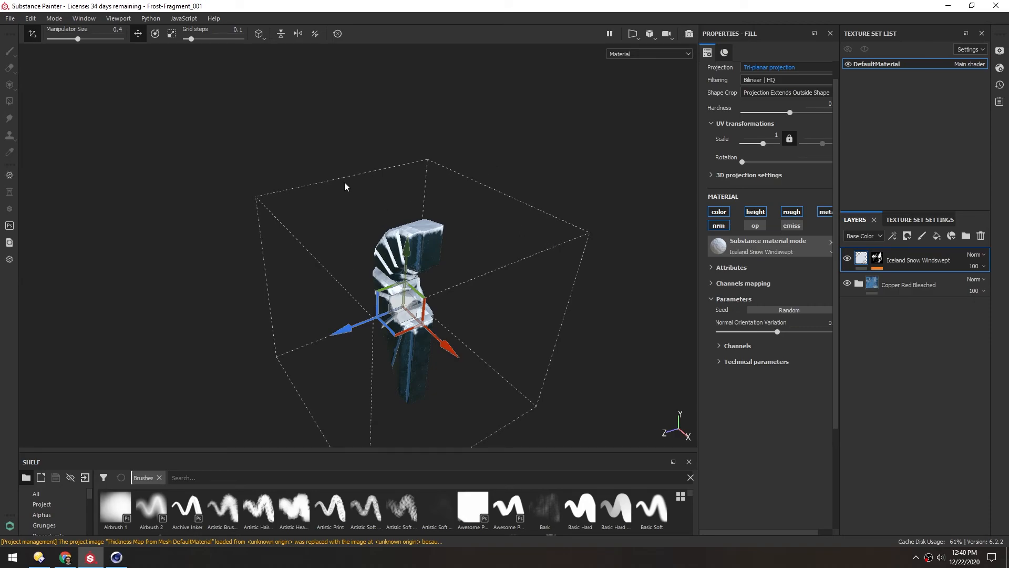
pyautogui.keyDown('alt'); pyautogui.moveTo(375, 331); pyautogui.dragTo(423, 266); pyautogui.keyUp('alt')
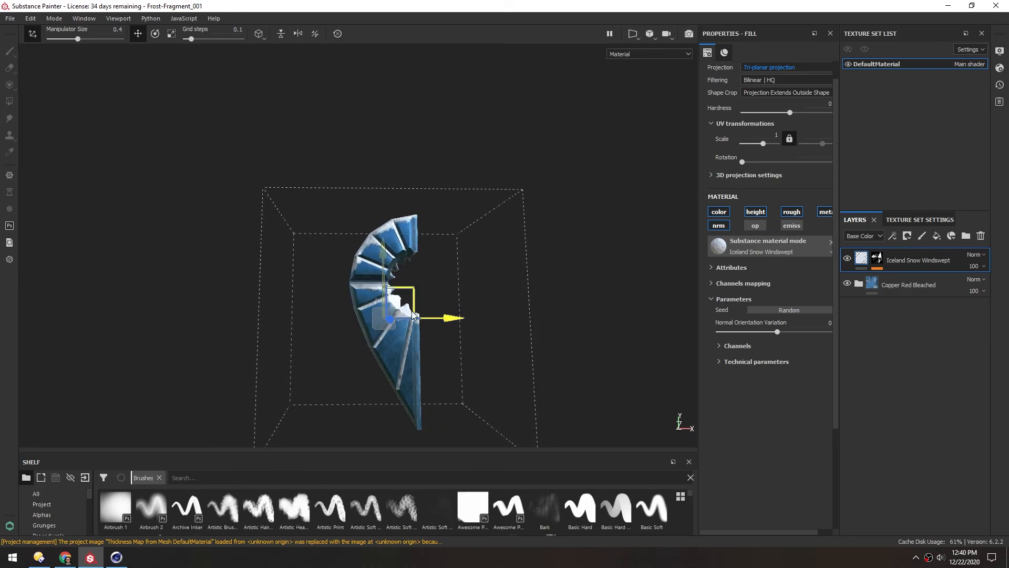
pyautogui.keyDown('alt'); pyautogui.moveTo(418, 313); pyautogui.dragTo(473, 313, button='right'); pyautogui.keyUp('alt')
pyautogui.keyDown('alt'); pyautogui.moveTo(356, 318); pyautogui.dragTo(442, 339); pyautogui.keyUp('alt')
pyautogui.keyDown('alt'); pyautogui.moveTo(415, 315); pyautogui.dragTo(463, 324, button='right'); pyautogui.keyUp('alt')
pyautogui.keyDown('alt'); pyautogui.moveTo(461, 323); pyautogui.dragTo(330, 392); pyautogui.keyUp('alt')
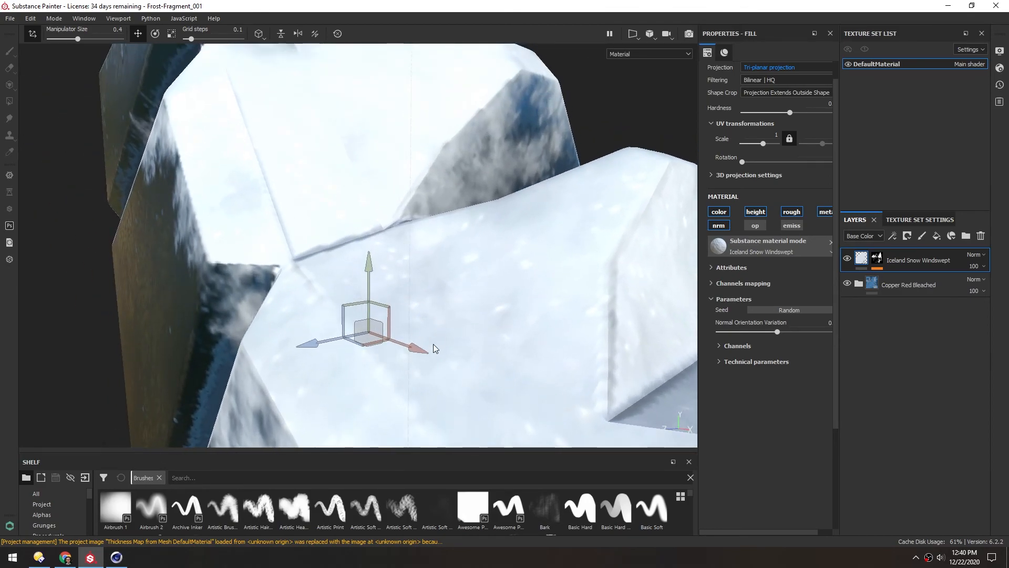
pyautogui.keyDown('alt'); pyautogui.moveTo(443, 337); pyautogui.dragTo(342, 393); pyautogui.keyUp('alt')
pyautogui.keyDown('alt'); pyautogui.moveTo(403, 228); pyautogui.dragTo(458, 256); pyautogui.keyUp('alt')
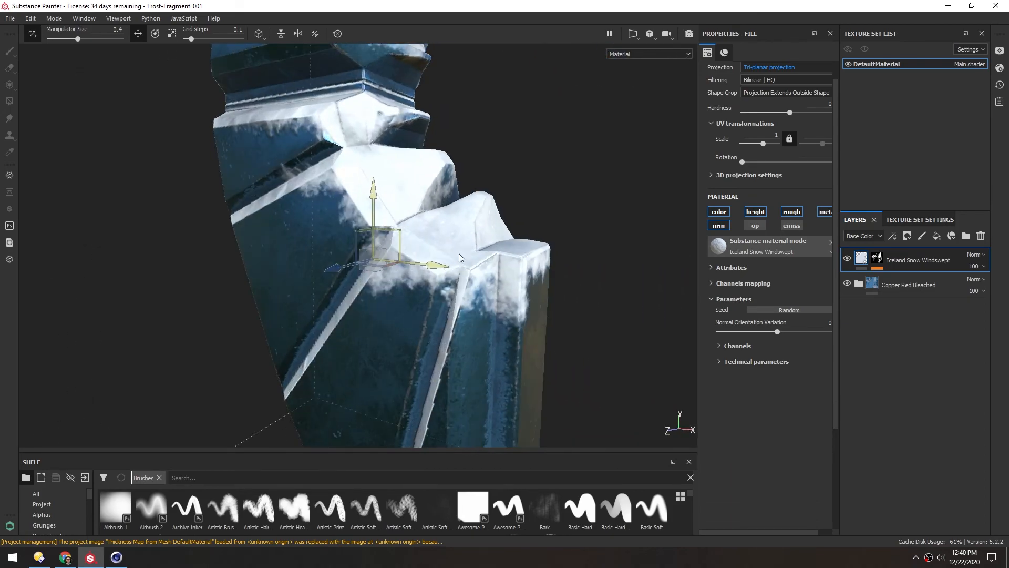
pyautogui.scroll(-4, 458, 256)
# Browse the particle brushes with larger thumbnails and load Leaks for the Paint effect in the snow layer's mask.
pyautogui.moveTo(99, 450); pyautogui.dragTo(94, 261)
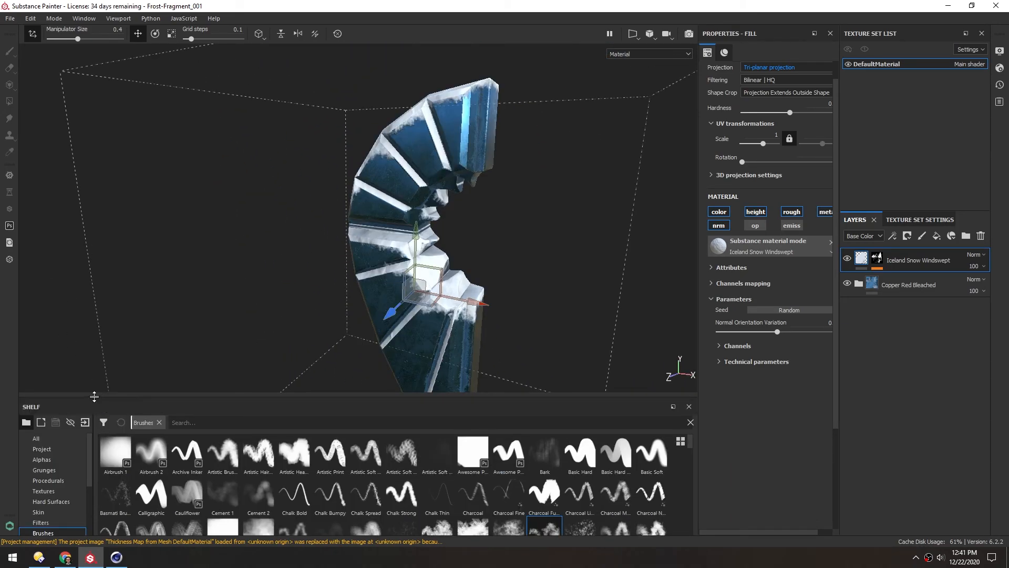
pyautogui.click(48, 410)
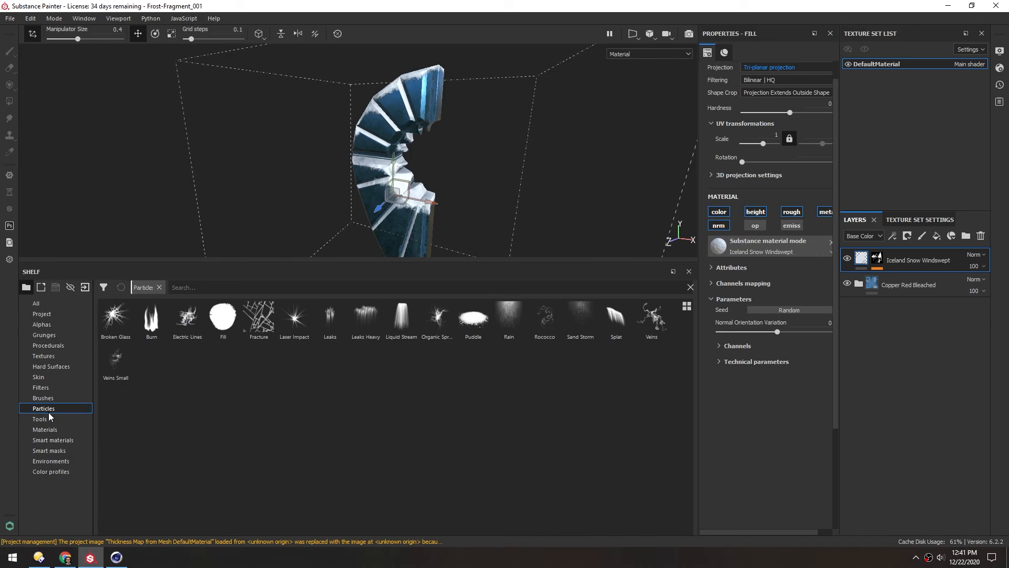
pyautogui.click(686, 312)
pyautogui.click(700, 341)
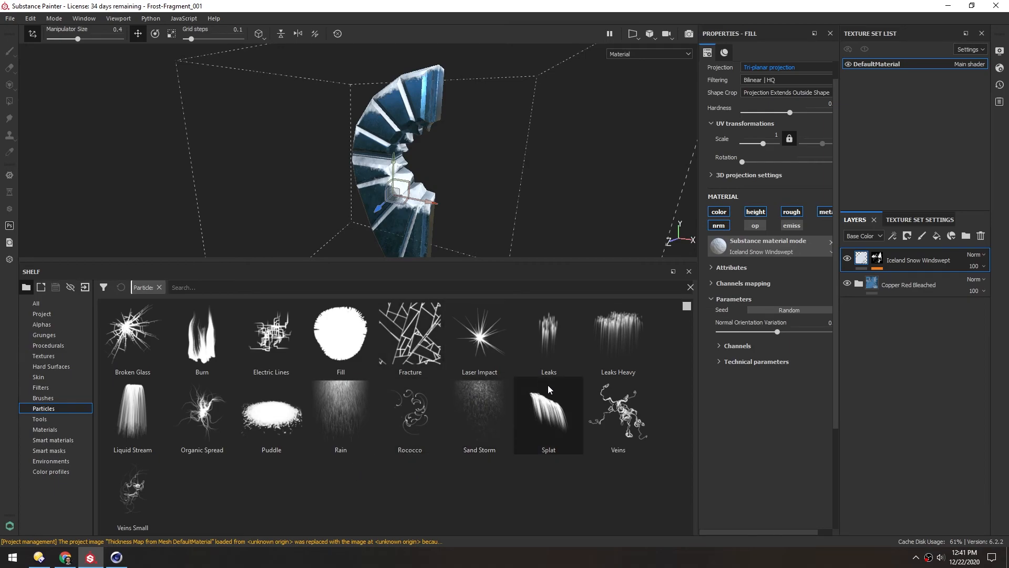
pyautogui.scroll(5, 405, 230)
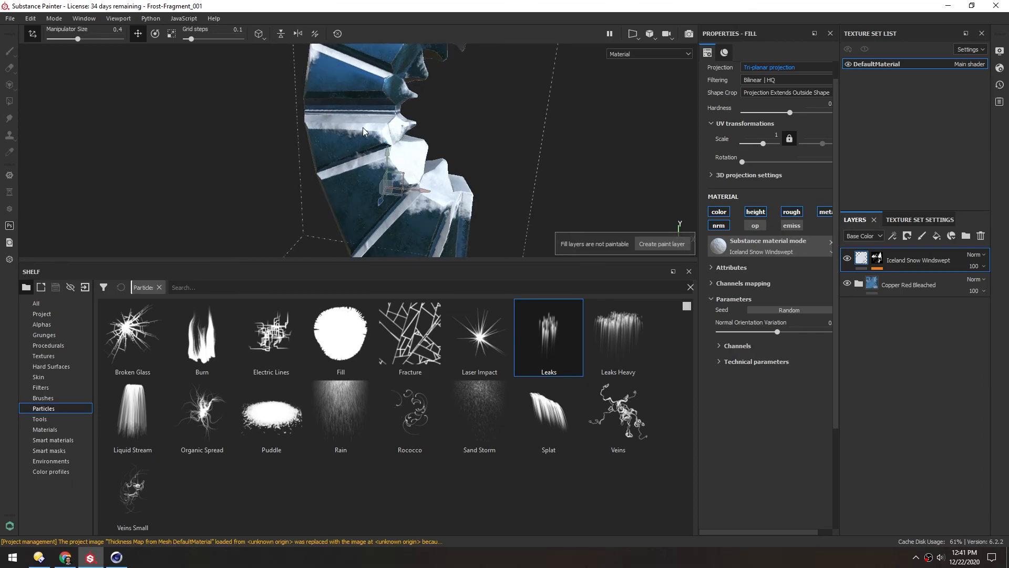
pyautogui.click(877, 258)
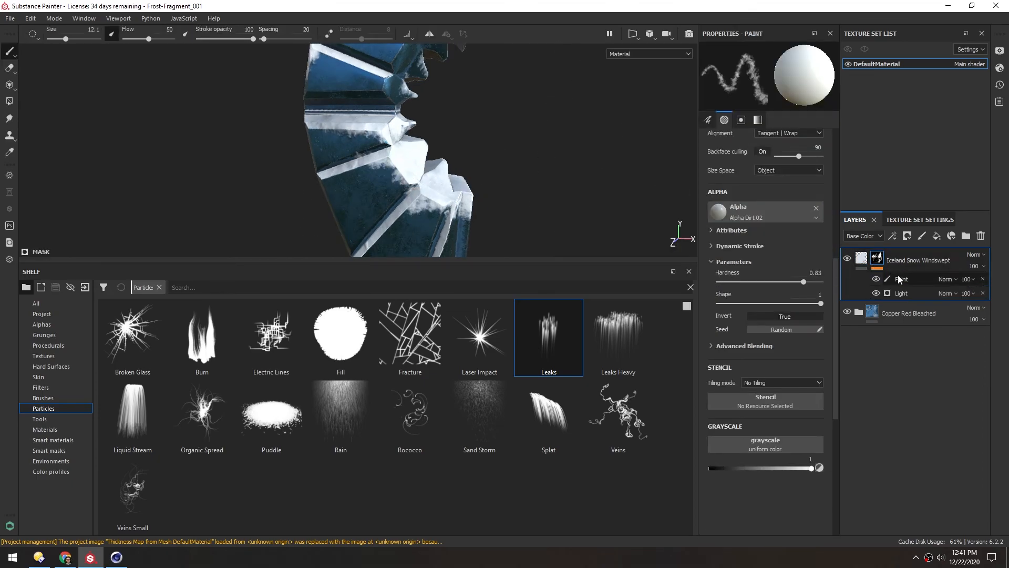
pyautogui.click(924, 283)
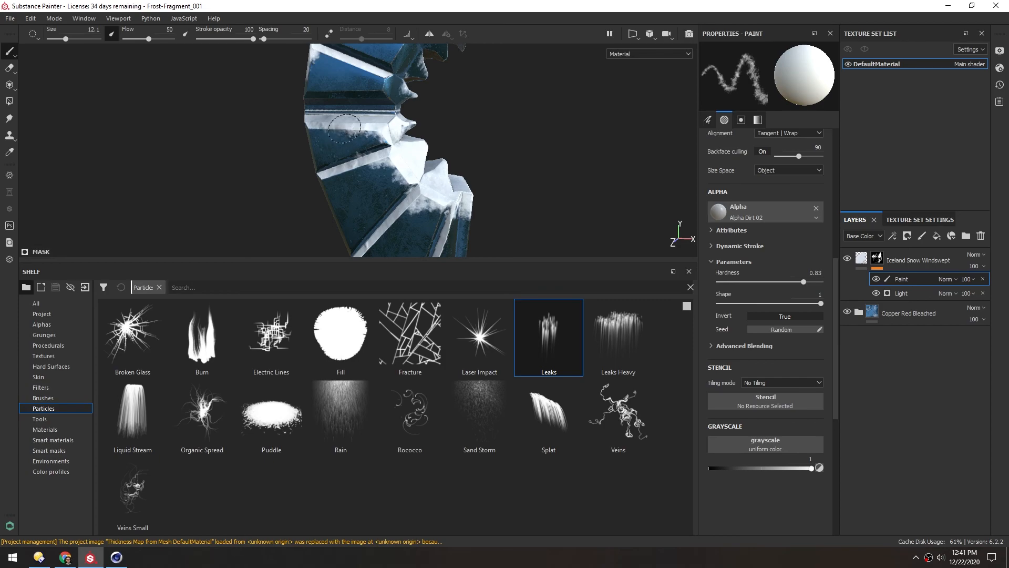
pyautogui.click(540, 328)
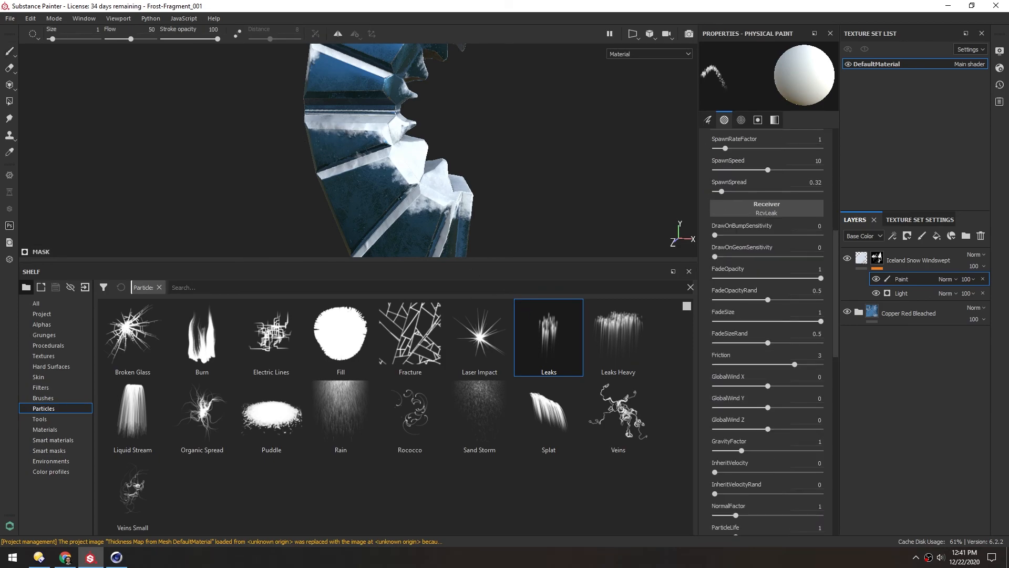
# Try painting dripping snow streaks below the upper rim of the fragment with the Leaks particle brush.
pyautogui.click(332, 140)
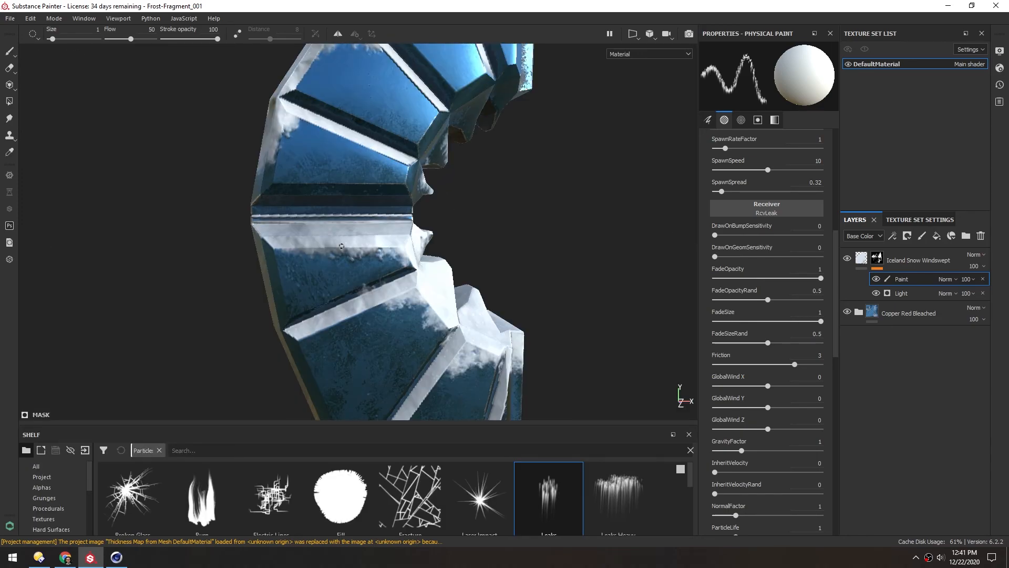
pyautogui.keyDown('alt'); pyautogui.moveTo(331, 81); pyautogui.dragTo(325, 184, button='middle'); pyautogui.keyUp('alt')
pyautogui.click(342, 139)
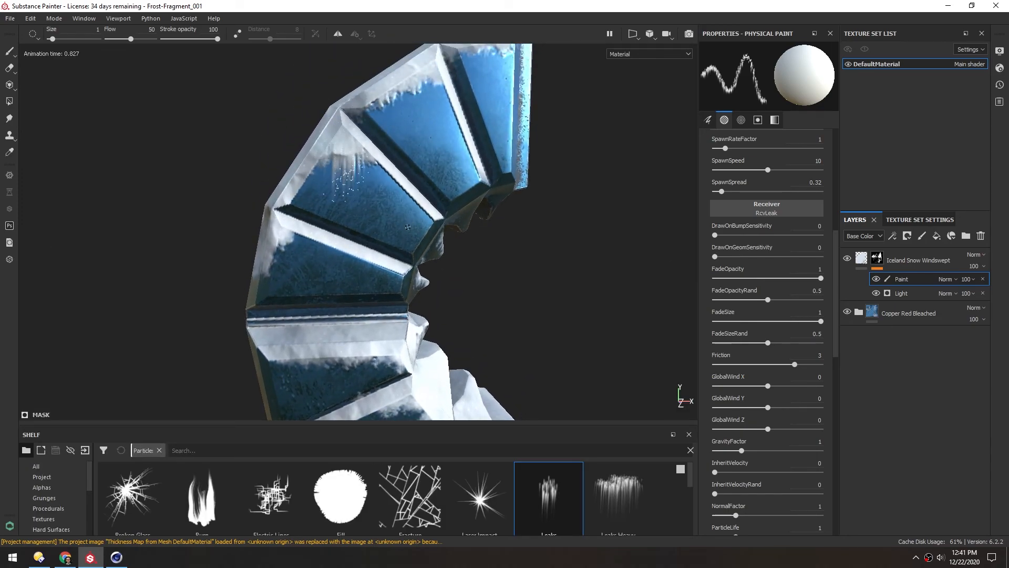
pyautogui.keyDown('alt'); pyautogui.moveTo(381, 203); pyautogui.dragTo(316, 205); pyautogui.keyUp('alt')
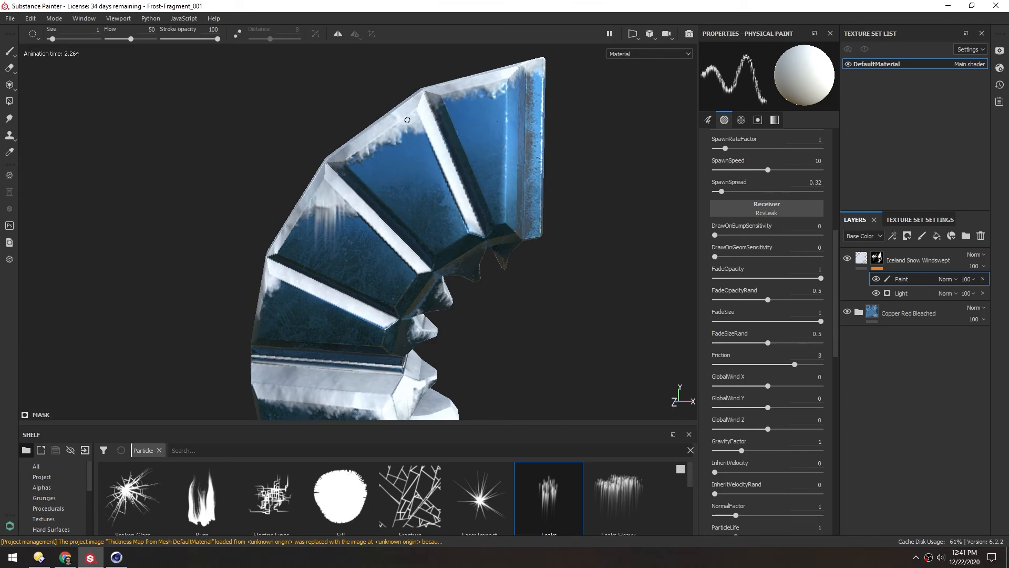
pyautogui.moveTo(492, 87)
pyautogui.mouseDown()
pyautogui.moveTo(409, 113)
pyautogui.moveTo(353, 153)
pyautogui.mouseUp()
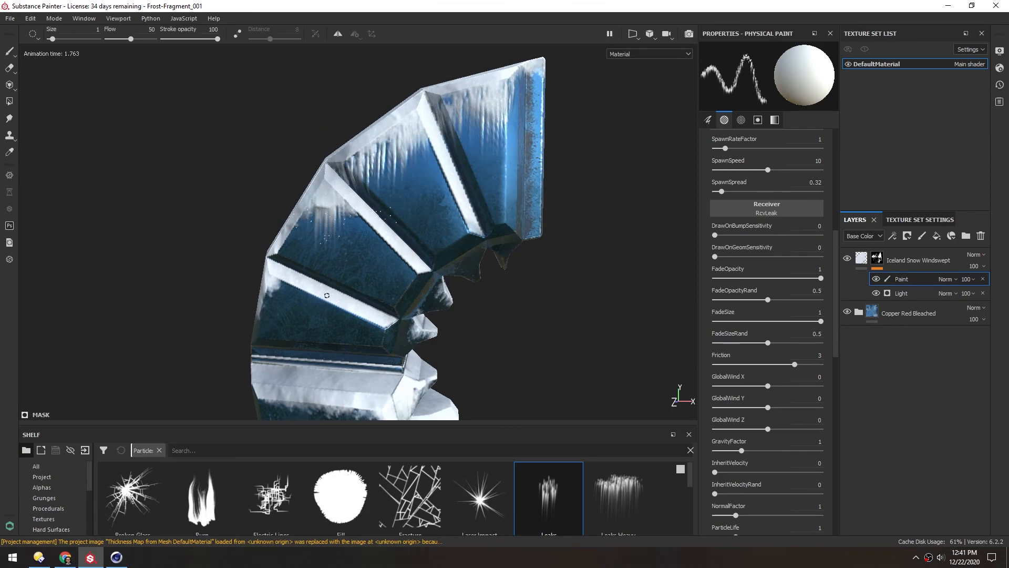
pyautogui.scroll(-3, 427, 142)
pyautogui.keyDown('alt'); pyautogui.moveTo(429, 139); pyautogui.dragTo(529, 209); pyautogui.keyUp('alt')
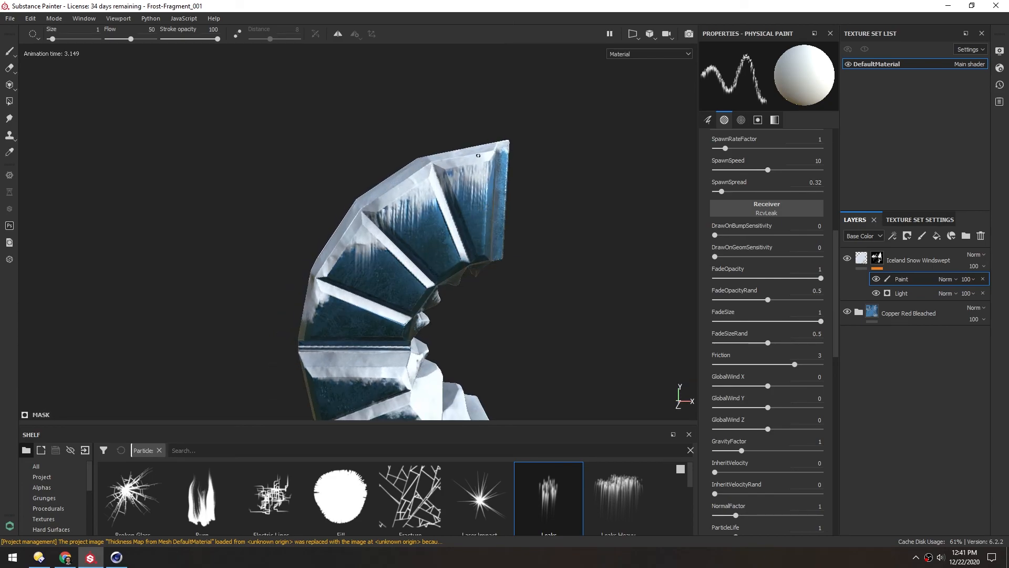
pyautogui.moveTo(470, 217)
pyautogui.keyDown('alt'); pyautogui.mouseDown()
pyautogui.moveTo(417, 181)
pyautogui.moveTo(471, 185)
pyautogui.moveTo(485, 210)
pyautogui.mouseUp(); pyautogui.keyUp('alt')
pyautogui.keyDown('alt'); pyautogui.moveTo(389, 268); pyautogui.dragTo(335, 204); pyautogui.keyUp('alt')
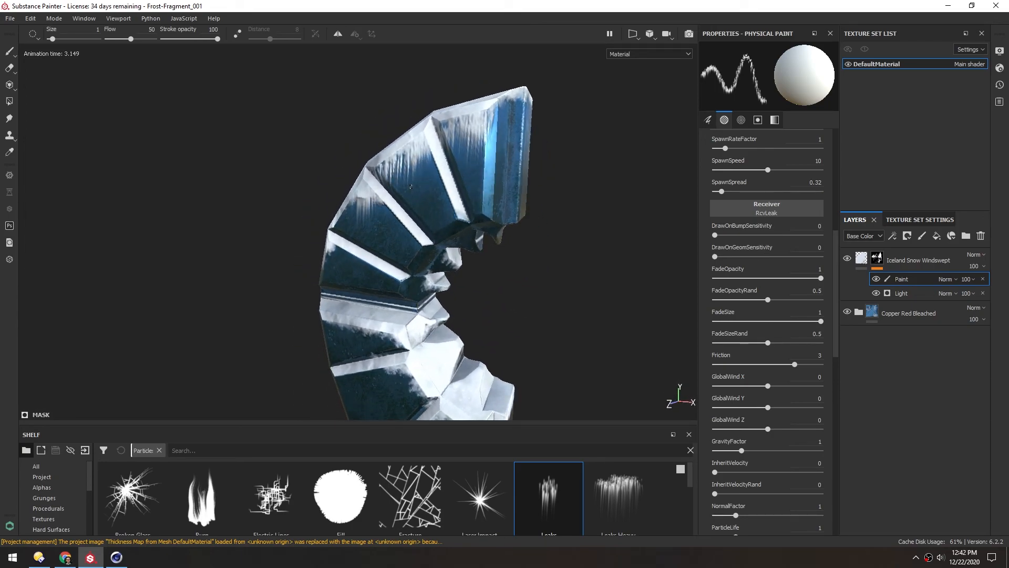
# Undo the Leaks particle strokes on the fragment's upper panels.
pyautogui.hotkey('ctrl', 'z')
pyautogui.hotkey('ctrl', 'z')
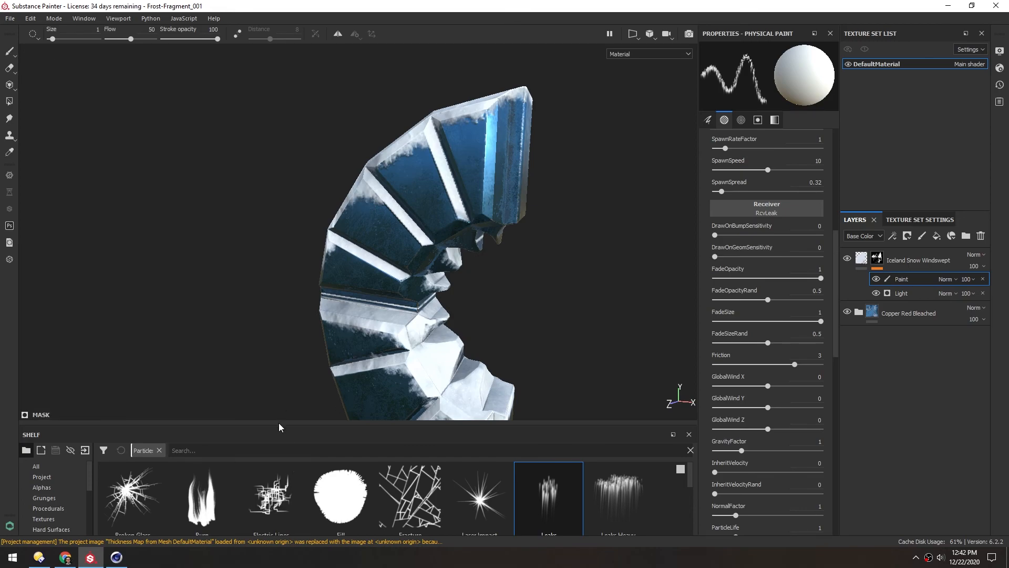
pyautogui.moveTo(279, 430); pyautogui.dragTo(250, 312)
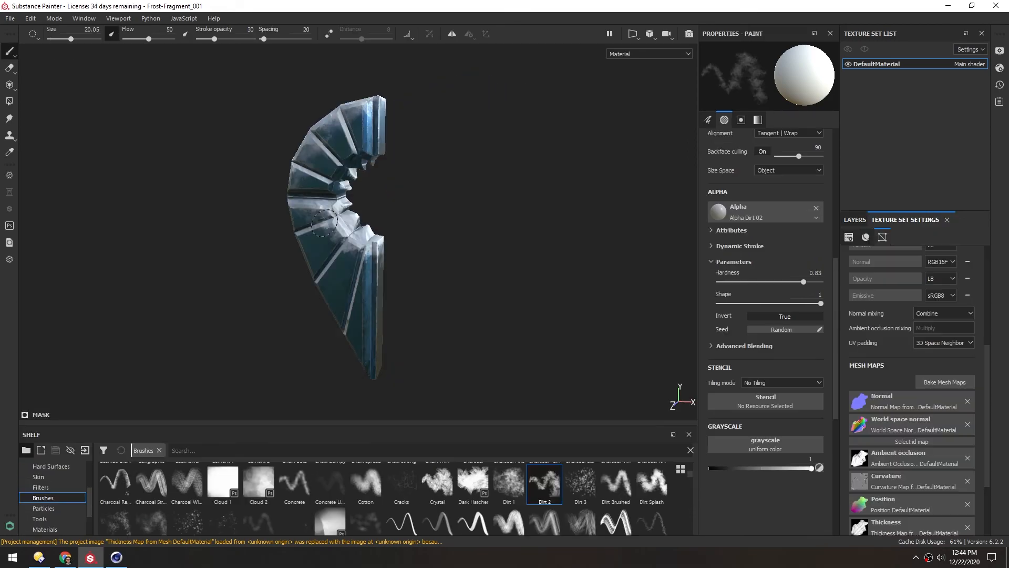
# Open the texture export settings and set the export size to 1024.
pyautogui.click(10, 18)
pyautogui.click(48, 204)
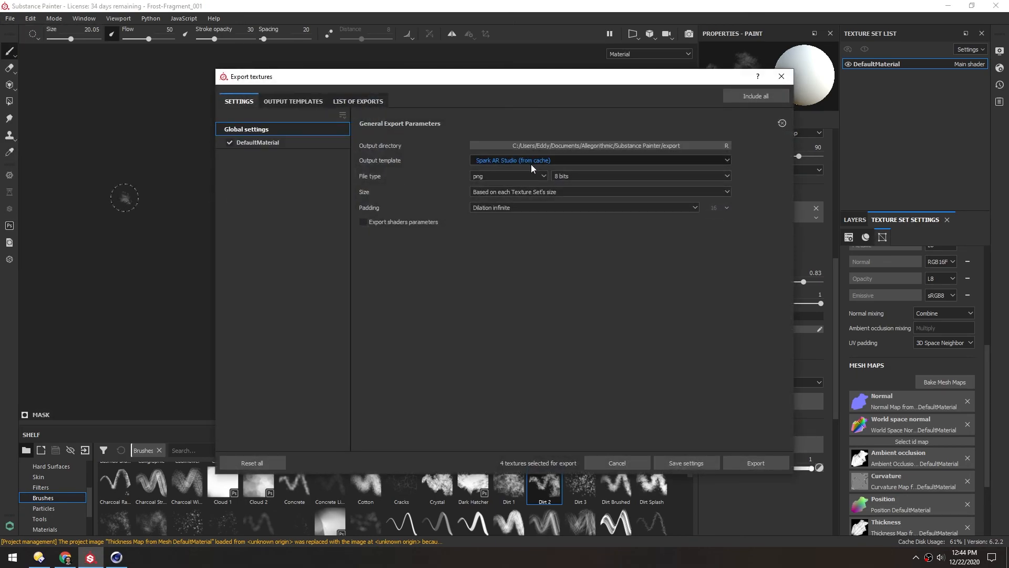
pyautogui.click(487, 191)
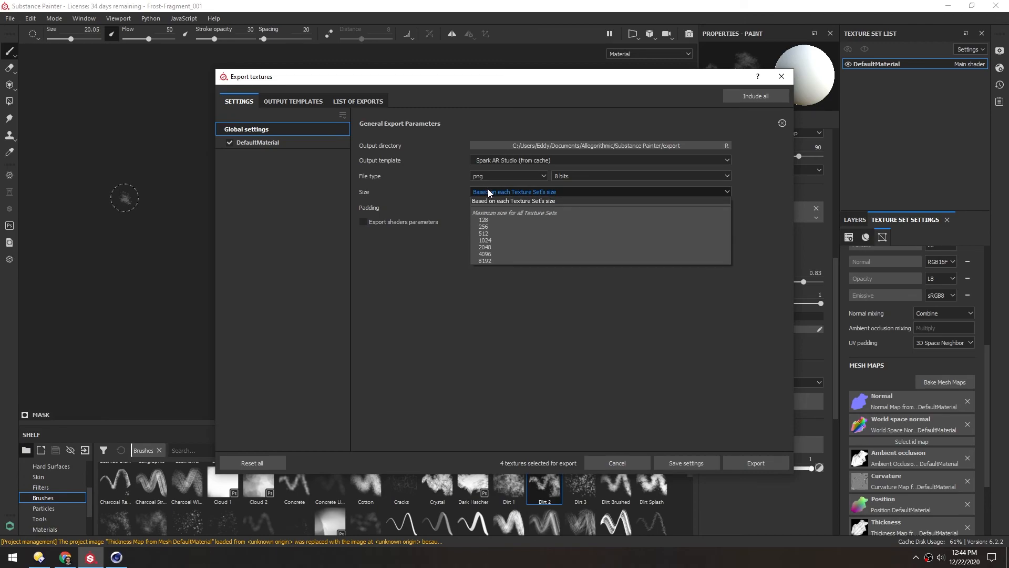
pyautogui.click(484, 240)
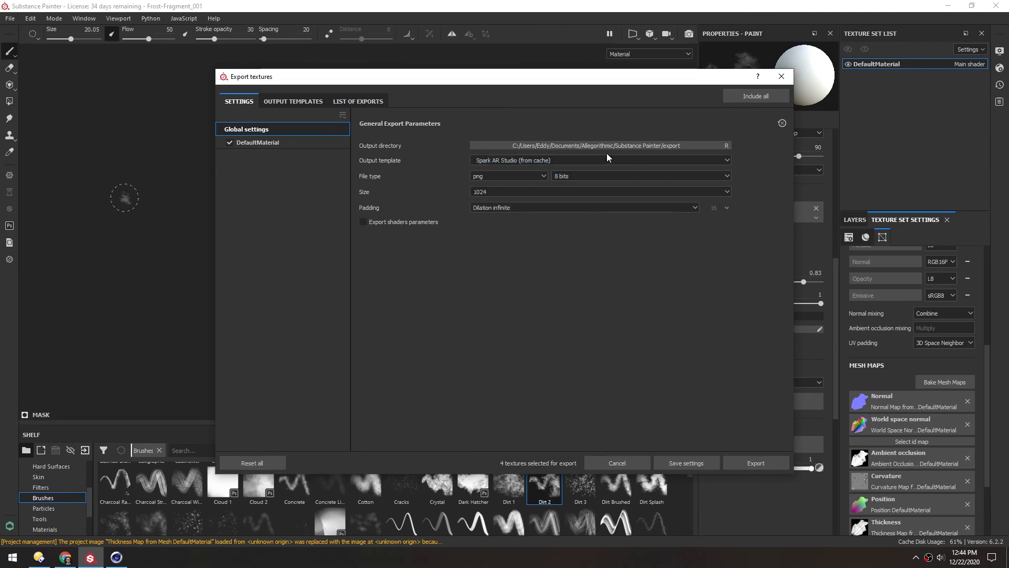
# Browse for the export's output directory to the tex folder of the Frost-Fragment model.
pyautogui.click(567, 146)
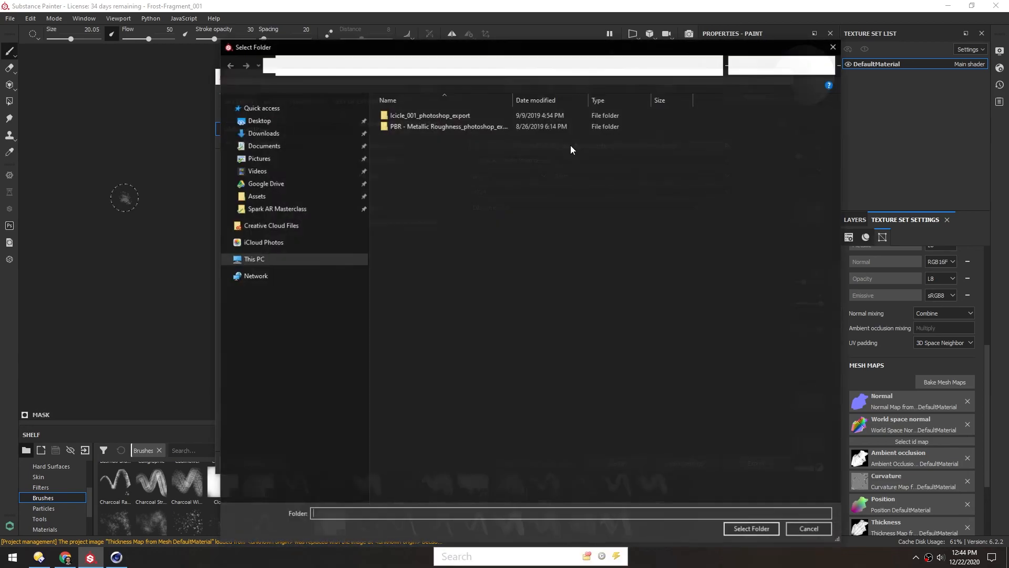
pyautogui.doubleClick(445, 193)
pyautogui.doubleClick(386, 139)
pyautogui.doubleClick(388, 117)
pyautogui.doubleClick(387, 115)
pyautogui.doubleClick(388, 116)
pyautogui.doubleClick(392, 137)
# Create a folder named Export_001 inside tex and choose it as the texture output directory.
pyautogui.rightClick(462, 229)
pyautogui.click(597, 340)
pyautogui.write('Export_001')
pyautogui.press('Return')
pyautogui.press('Return')
pyautogui.click(753, 529)
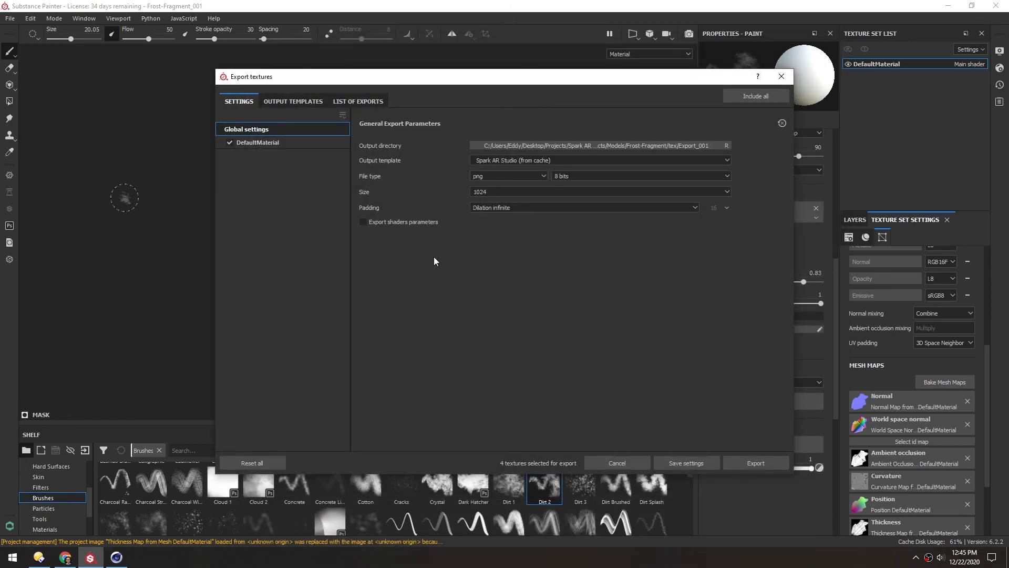
# Export the textures and check DefaultMaterial_Color.png in the output folder.
pyautogui.click(756, 464)
pyautogui.click(755, 96)
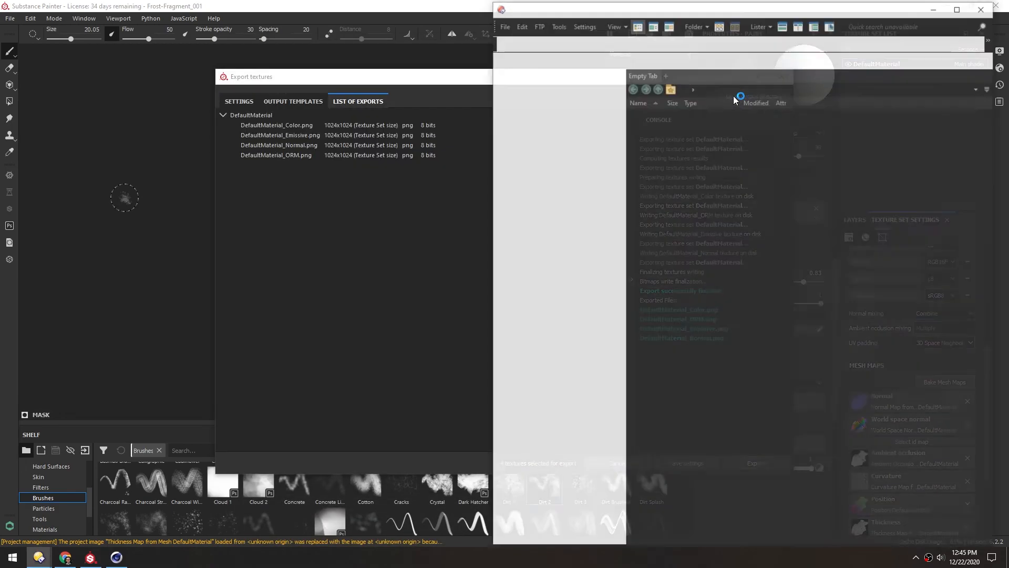
pyautogui.doubleClick(687, 238)
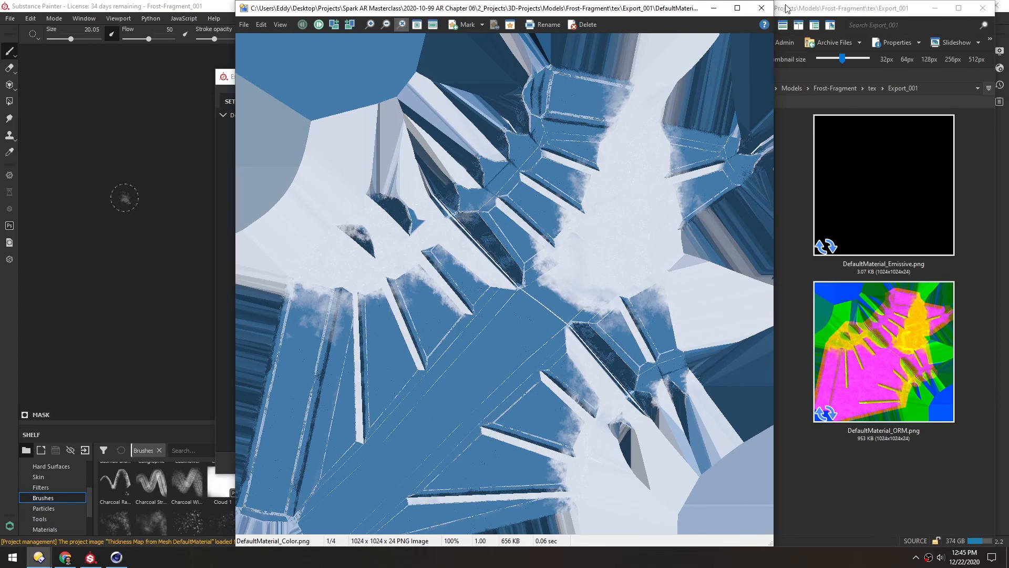
pyautogui.click(762, 8)
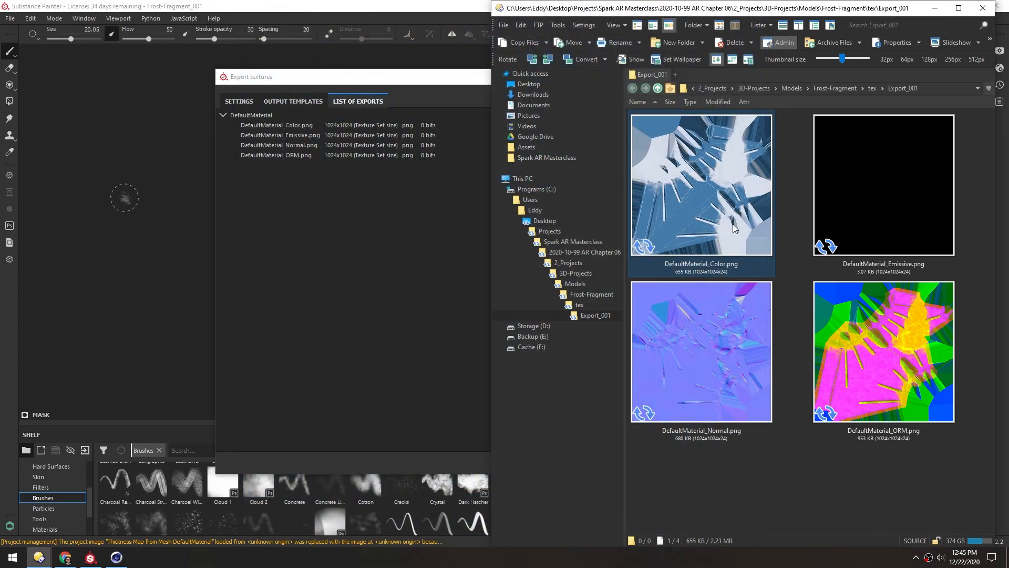
pyautogui.click(322, 8)
pyautogui.click(774, 82)
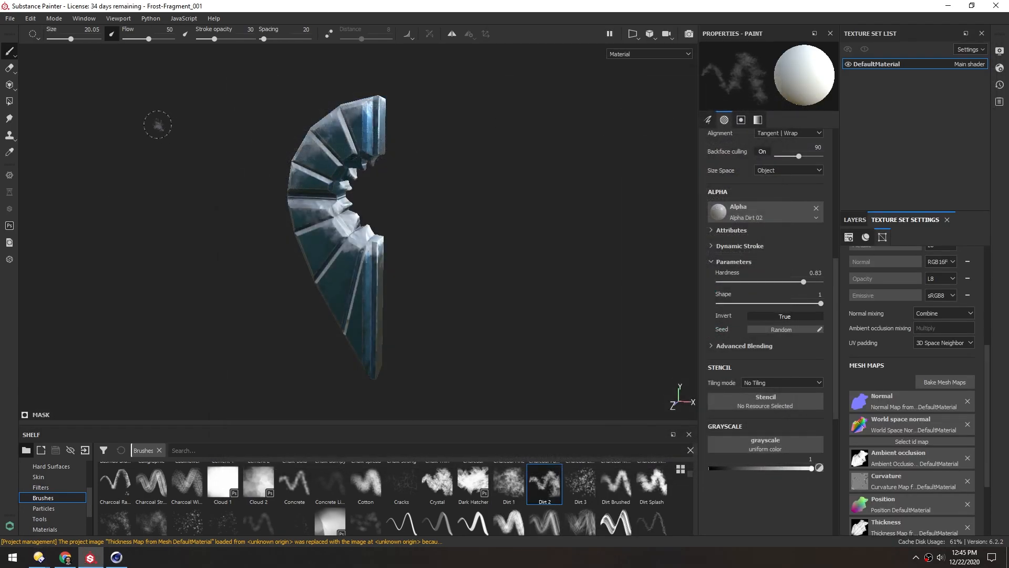
# Start a mesh export without displacement/tessellation.
pyautogui.click(8, 21)
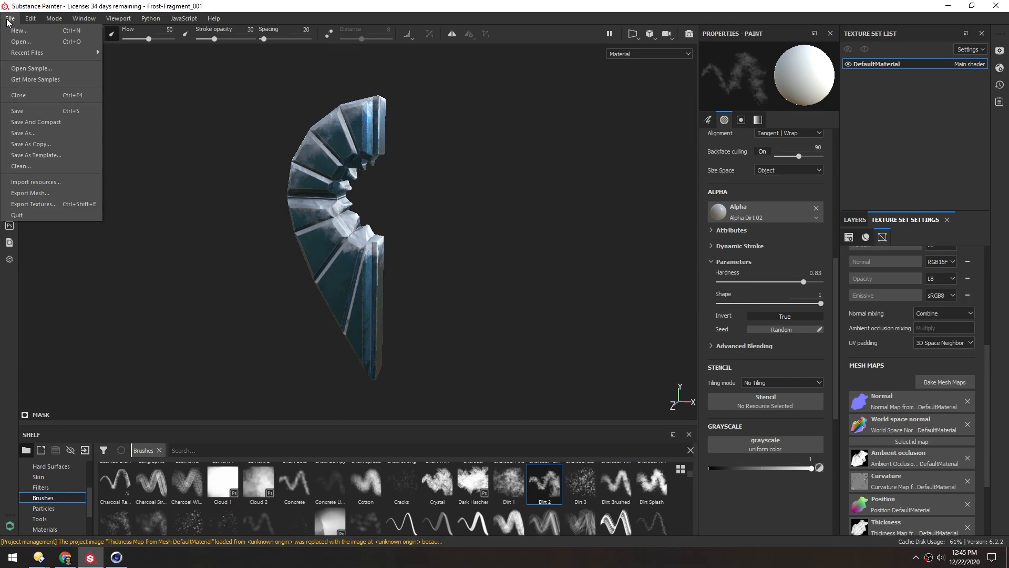
pyautogui.click(40, 194)
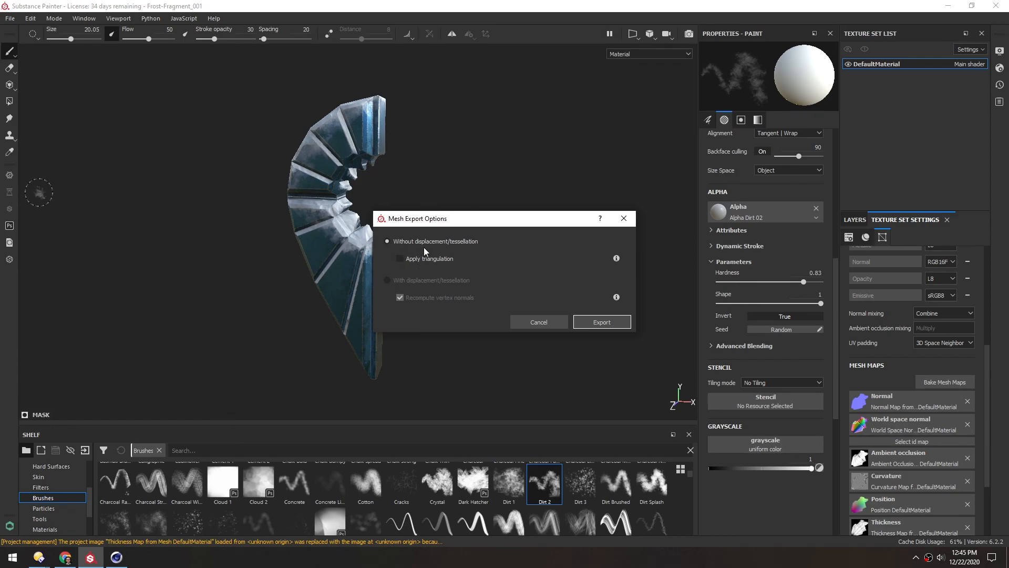
pyautogui.click(596, 322)
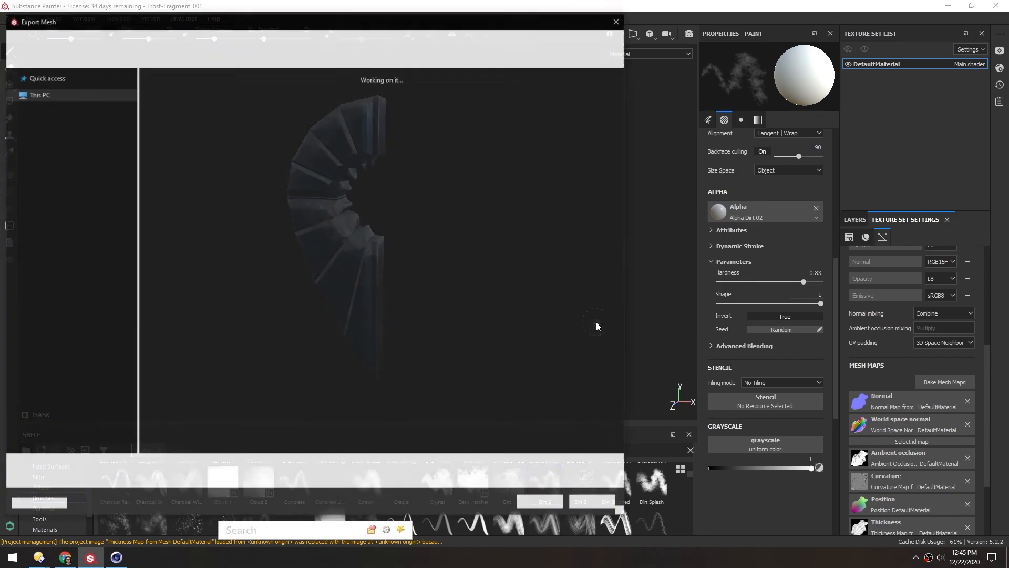
# Browse for the mesh export's destination to the Exports folder inside Models > Frost-Fragment.
pyautogui.click(187, 206)
pyautogui.doubleClick(280, 224)
pyautogui.doubleClick(276, 135)
pyautogui.doubleClick(267, 121)
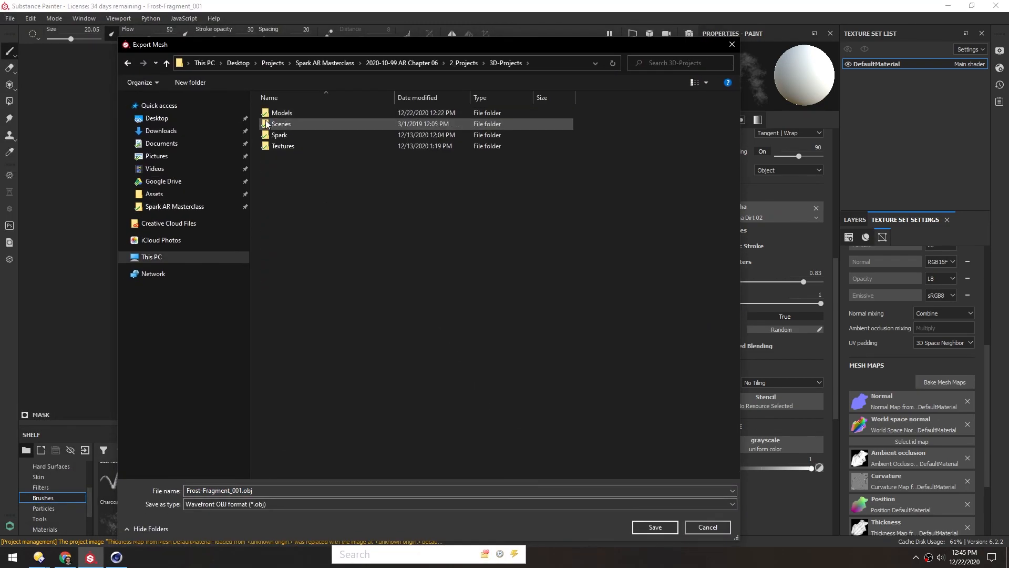
pyautogui.doubleClick(266, 114)
pyautogui.doubleClick(265, 113)
pyautogui.doubleClick(279, 124)
# Export the mesh in Autodesk FBX format as Frost-Fragment_003.
pyautogui.click(315, 503)
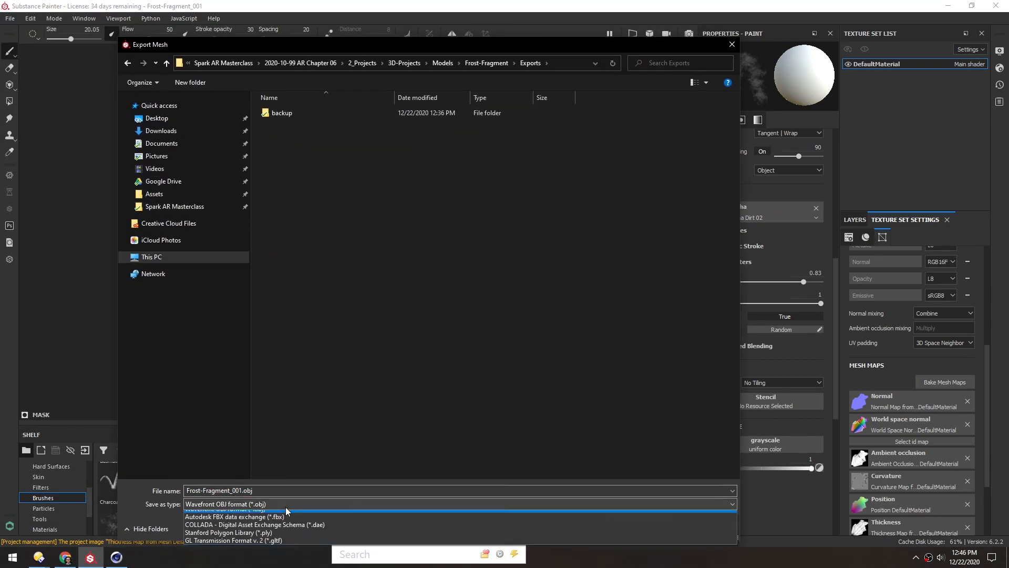
pyautogui.click(221, 516)
pyautogui.click(265, 490)
pyautogui.press('BackSpace')
pyautogui.press('BackSpace')
pyautogui.press('BackSpace')
pyautogui.press('BackSpace')
pyautogui.press('BackSpace')
pyautogui.write('3')
pyautogui.press('Return')
pyautogui.click(507, 288)
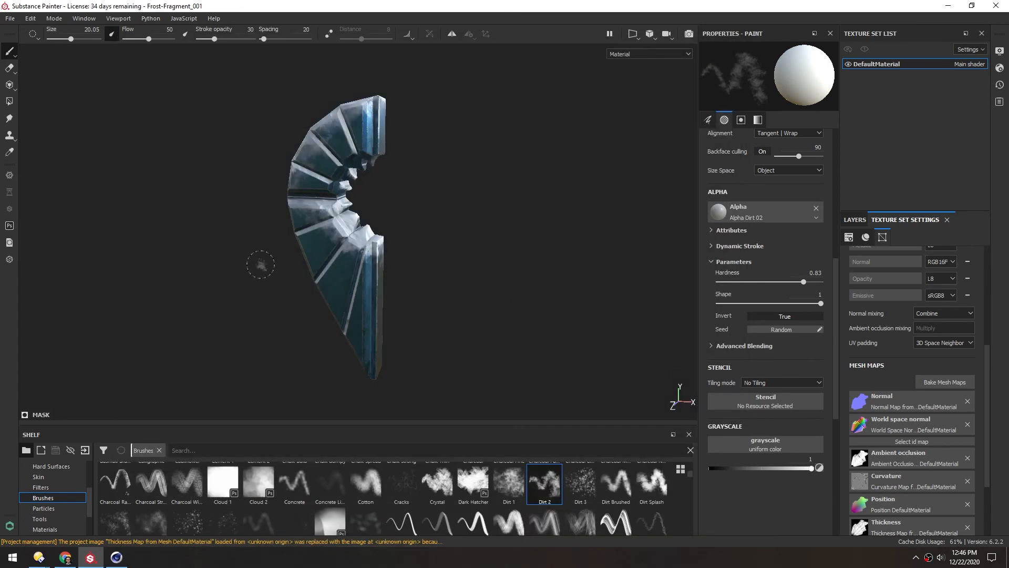
# Switch to Cinema 4D and close the Frost-Fragment_001.fbx project without saving its changes.
pyautogui.click(116, 558)
pyautogui.hotkey('ctrl', 'F4')
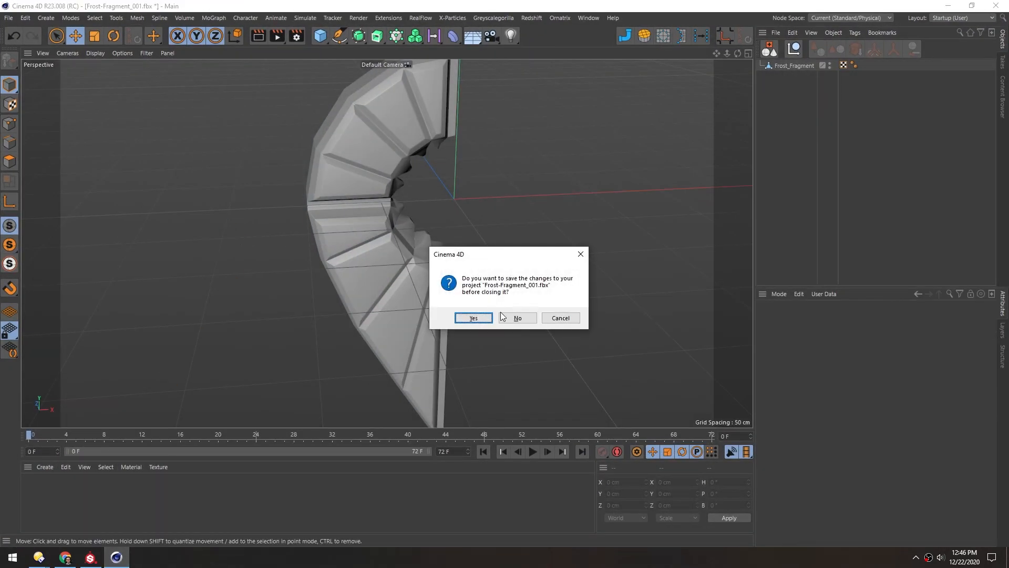
pyautogui.click(513, 319)
# Import Frost-Fragment_003.fbx from the file manager's Exports folder into Cinema 4D, accepting the import settings.
pyautogui.moveTo(37, 560)
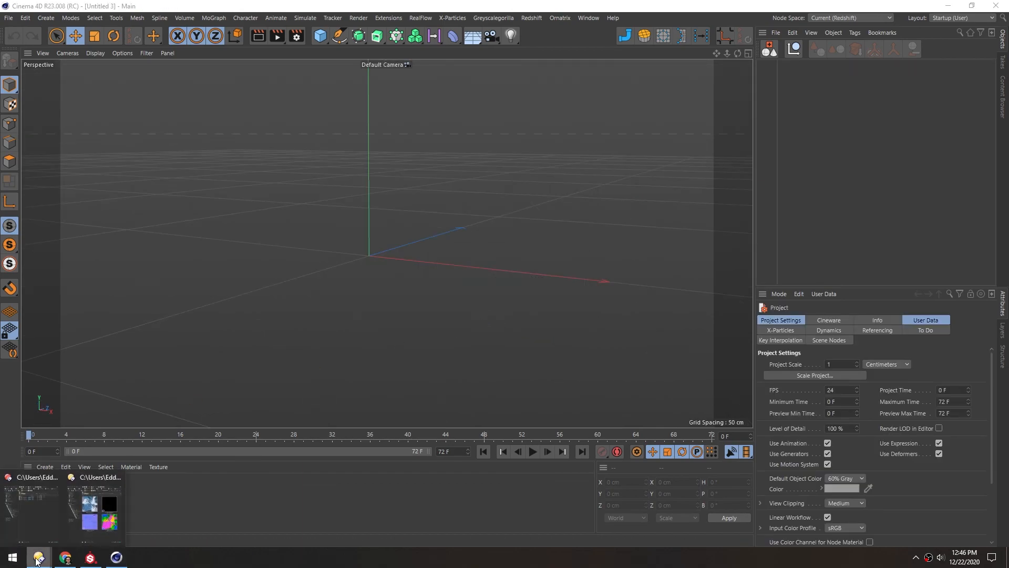
pyautogui.click(37, 522)
pyautogui.moveTo(685, 144); pyautogui.dragTo(283, 235)
pyautogui.click(269, 380)
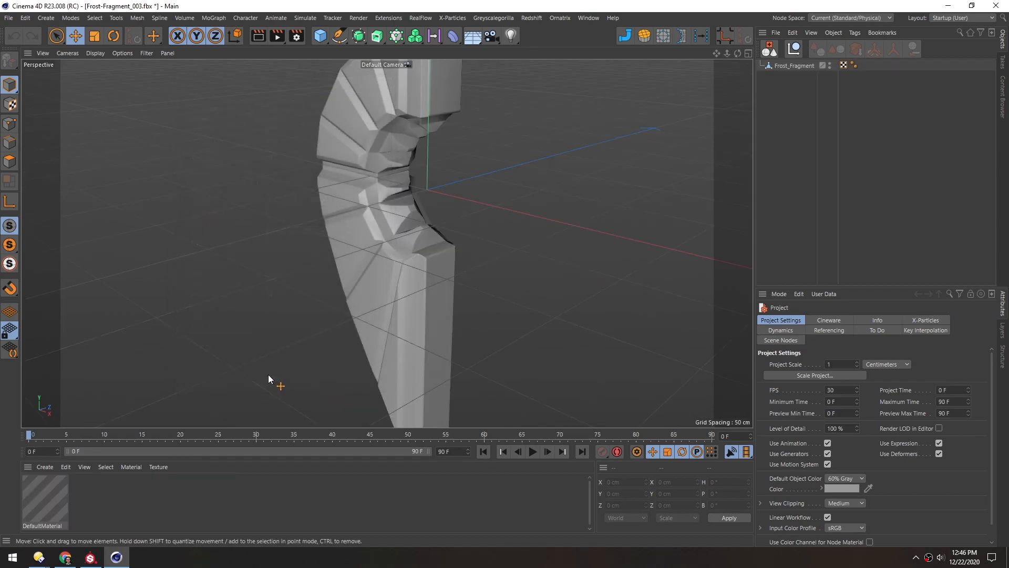
# Create a material from DefaultMaterial_Color.png in the Export_001 folder and apply it to the Frost_Fragment mesh.
pyautogui.moveTo(39, 558)
pyautogui.click(94, 506)
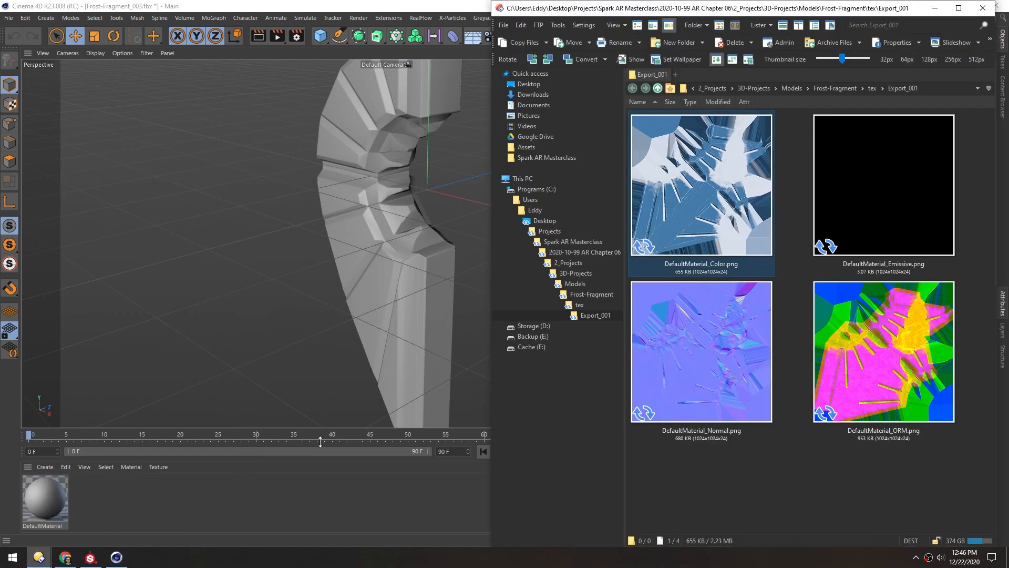
pyautogui.moveTo(723, 172); pyautogui.dragTo(159, 508)
pyautogui.moveTo(98, 502); pyautogui.dragTo(362, 267)
# Set the new color material's viewport texture preview size to 1024x1024 and inspect the whole textured fragment.
pyautogui.click(113, 495)
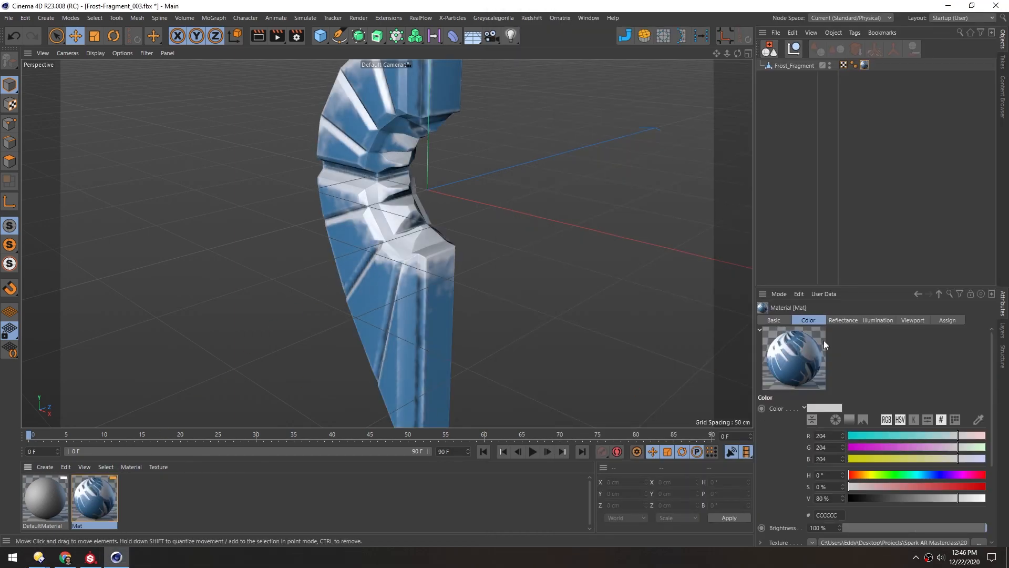
pyautogui.click(917, 320)
pyautogui.click(851, 419)
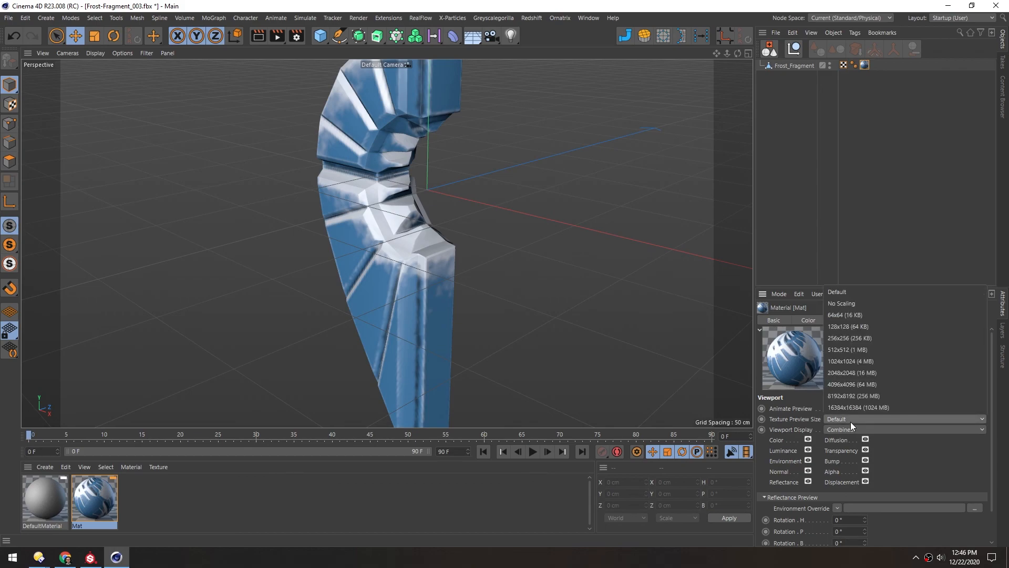
pyautogui.click(836, 365)
pyautogui.keyDown('alt'); pyautogui.moveTo(337, 157); pyautogui.dragTo(341, 208); pyautogui.keyUp('alt')
pyautogui.keyDown('alt'); pyautogui.moveTo(341, 209); pyautogui.dragTo(361, 212, button='middle'); pyautogui.keyUp('alt')
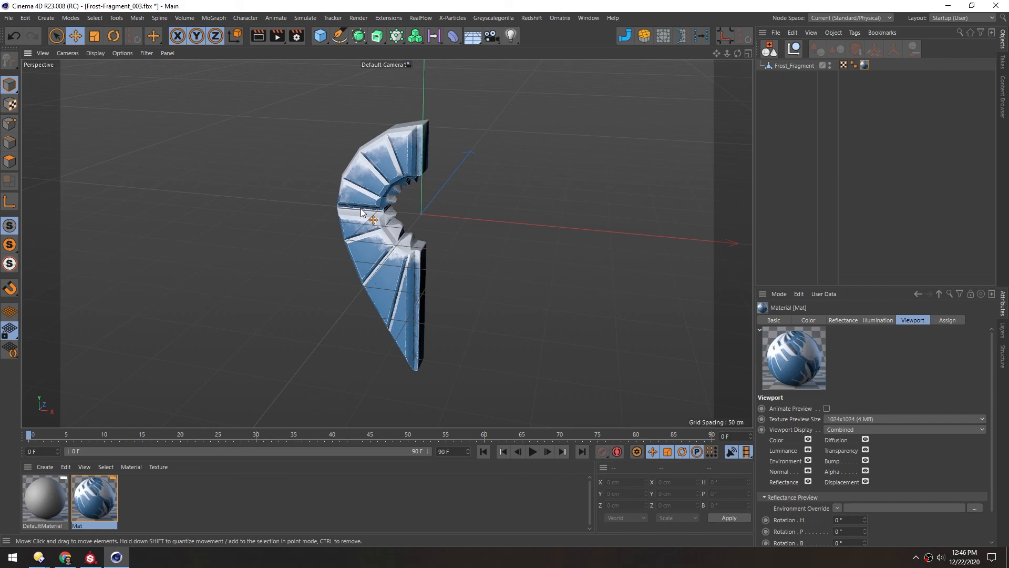